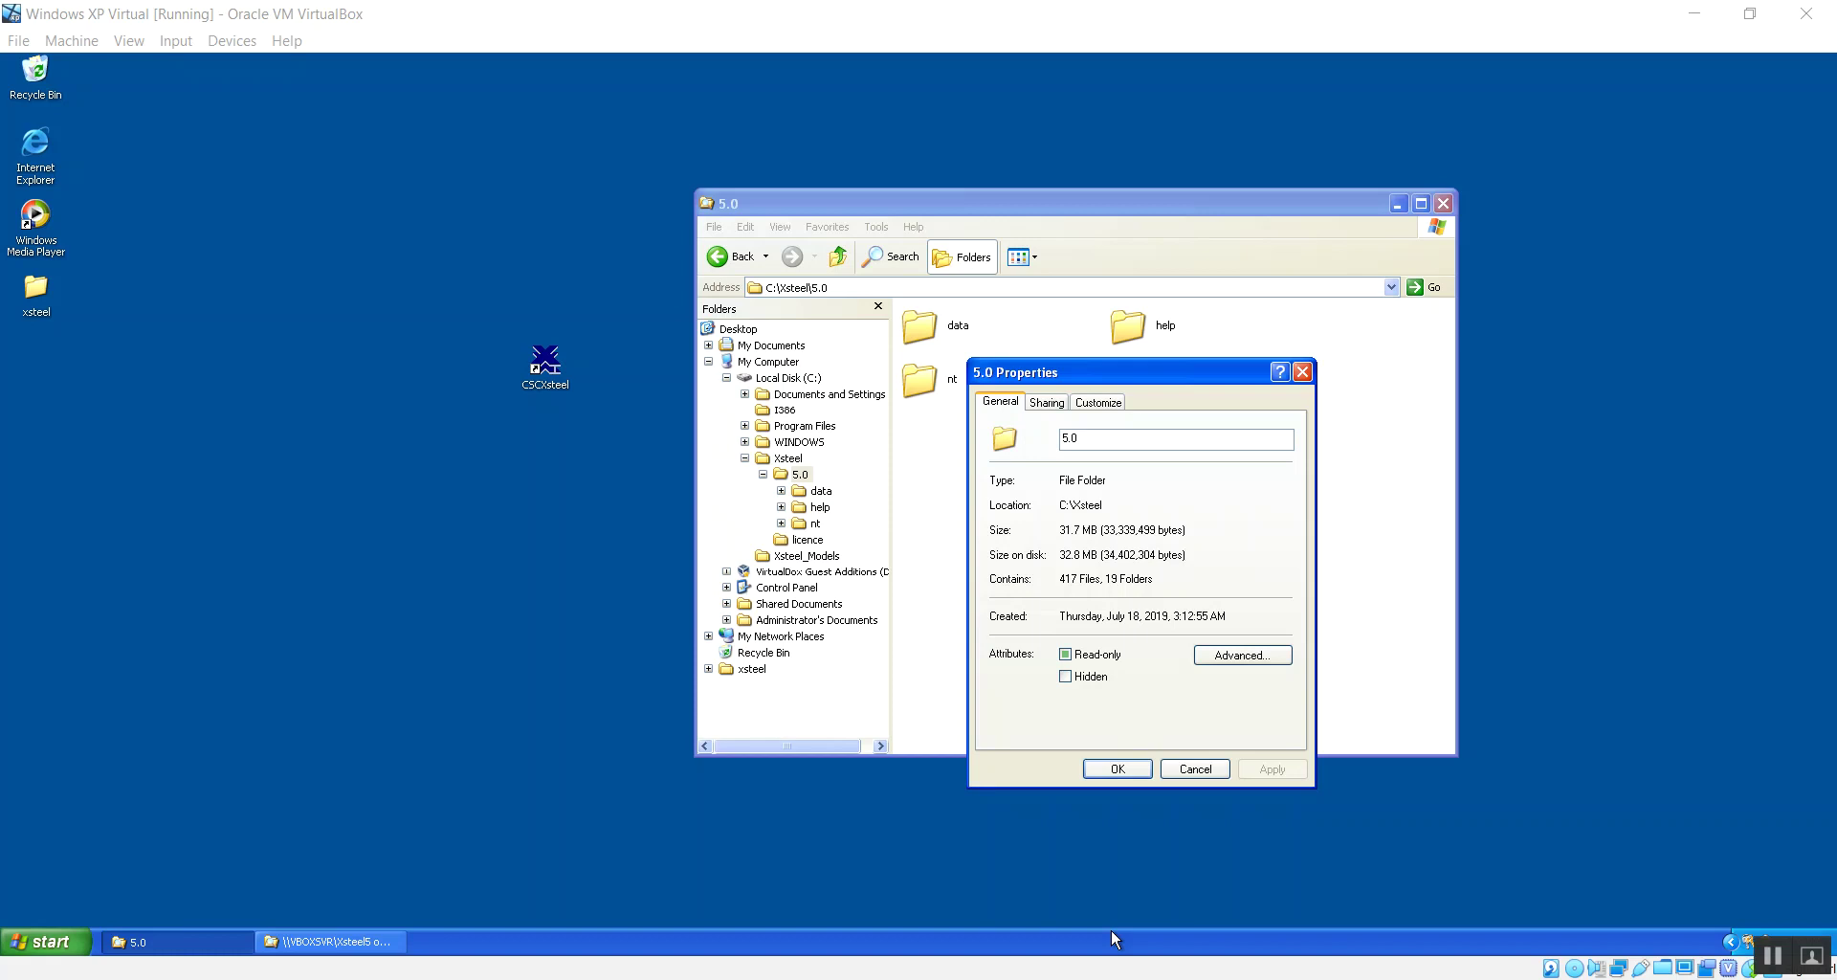
Close the folder properties window and the macros console, and maximize Xsteel.
left_click_drag(1058, 555, 1187, 594)
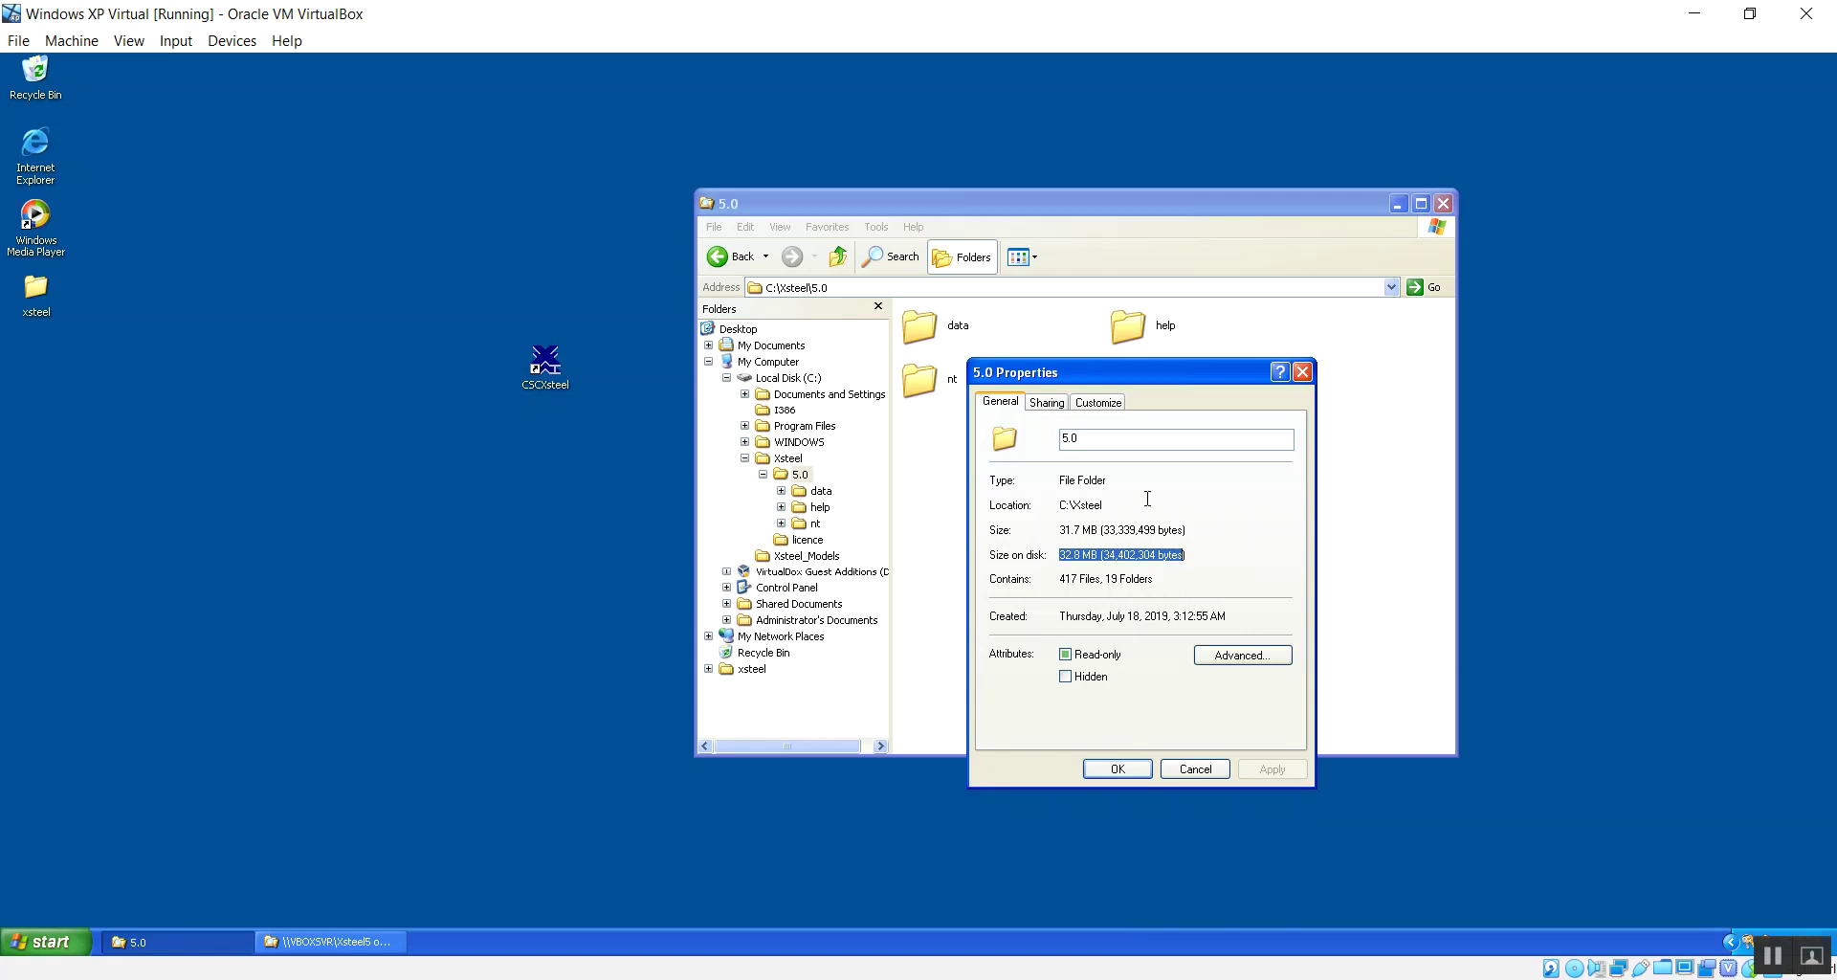
left_click(1197, 768)
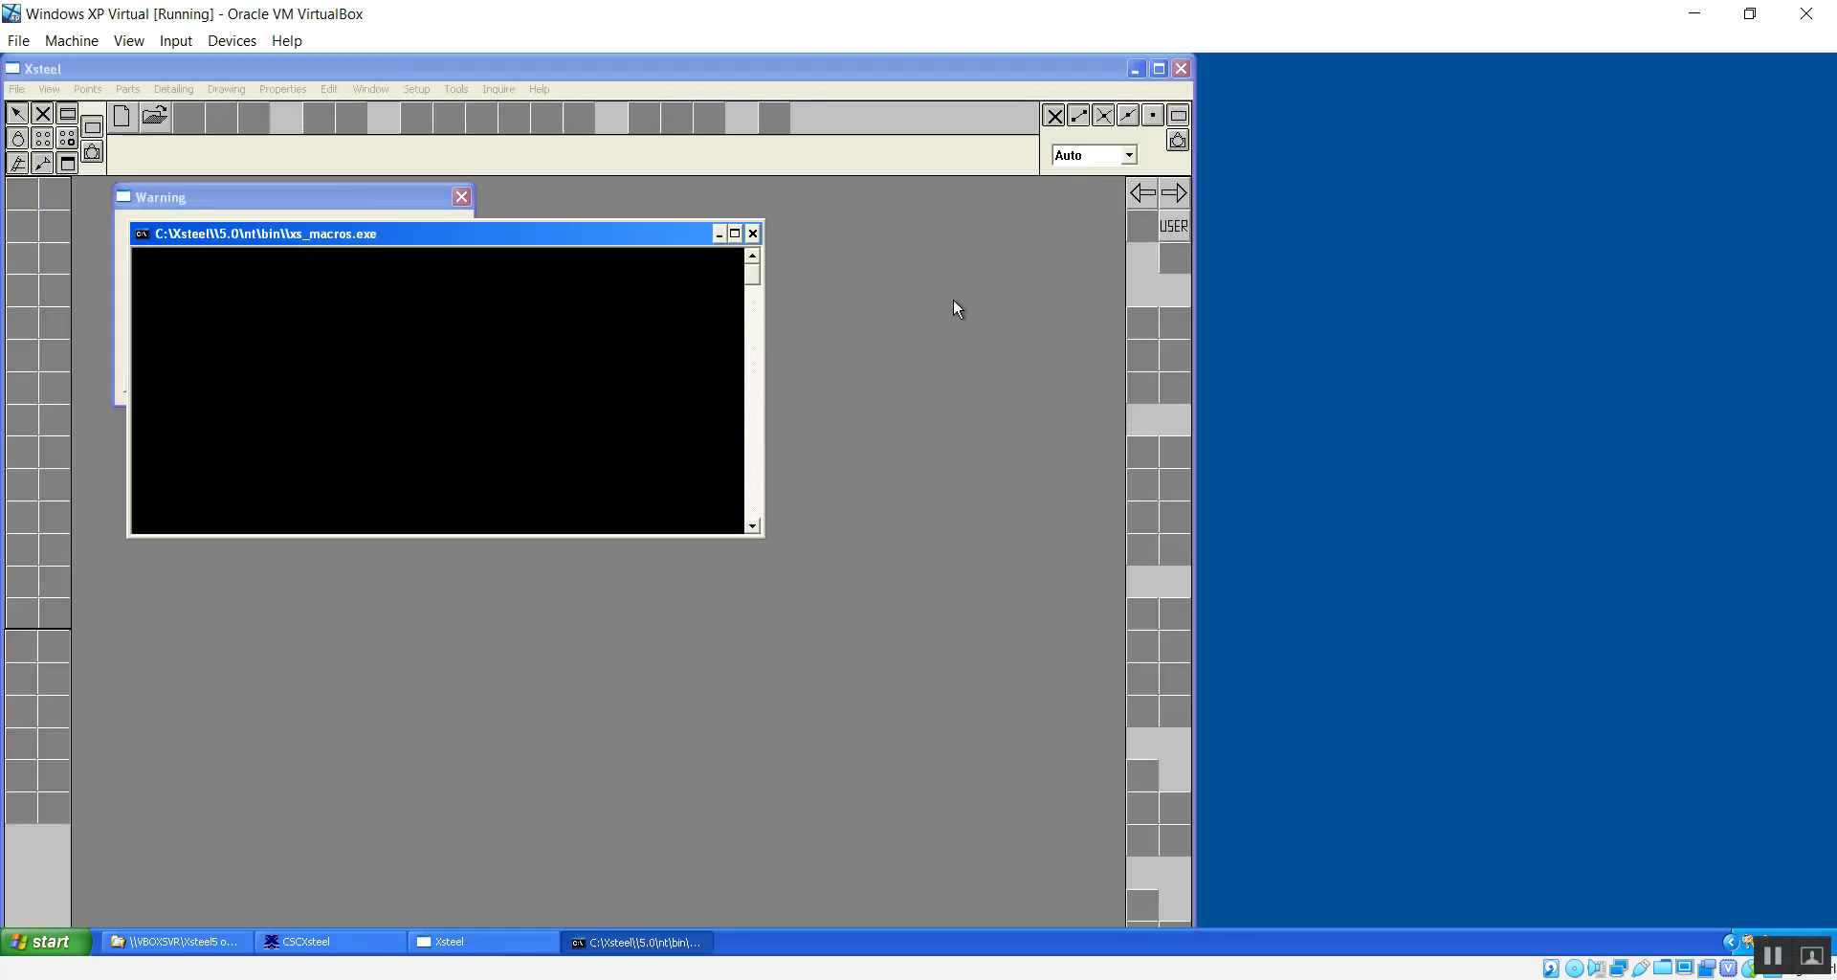
left_click(460, 195)
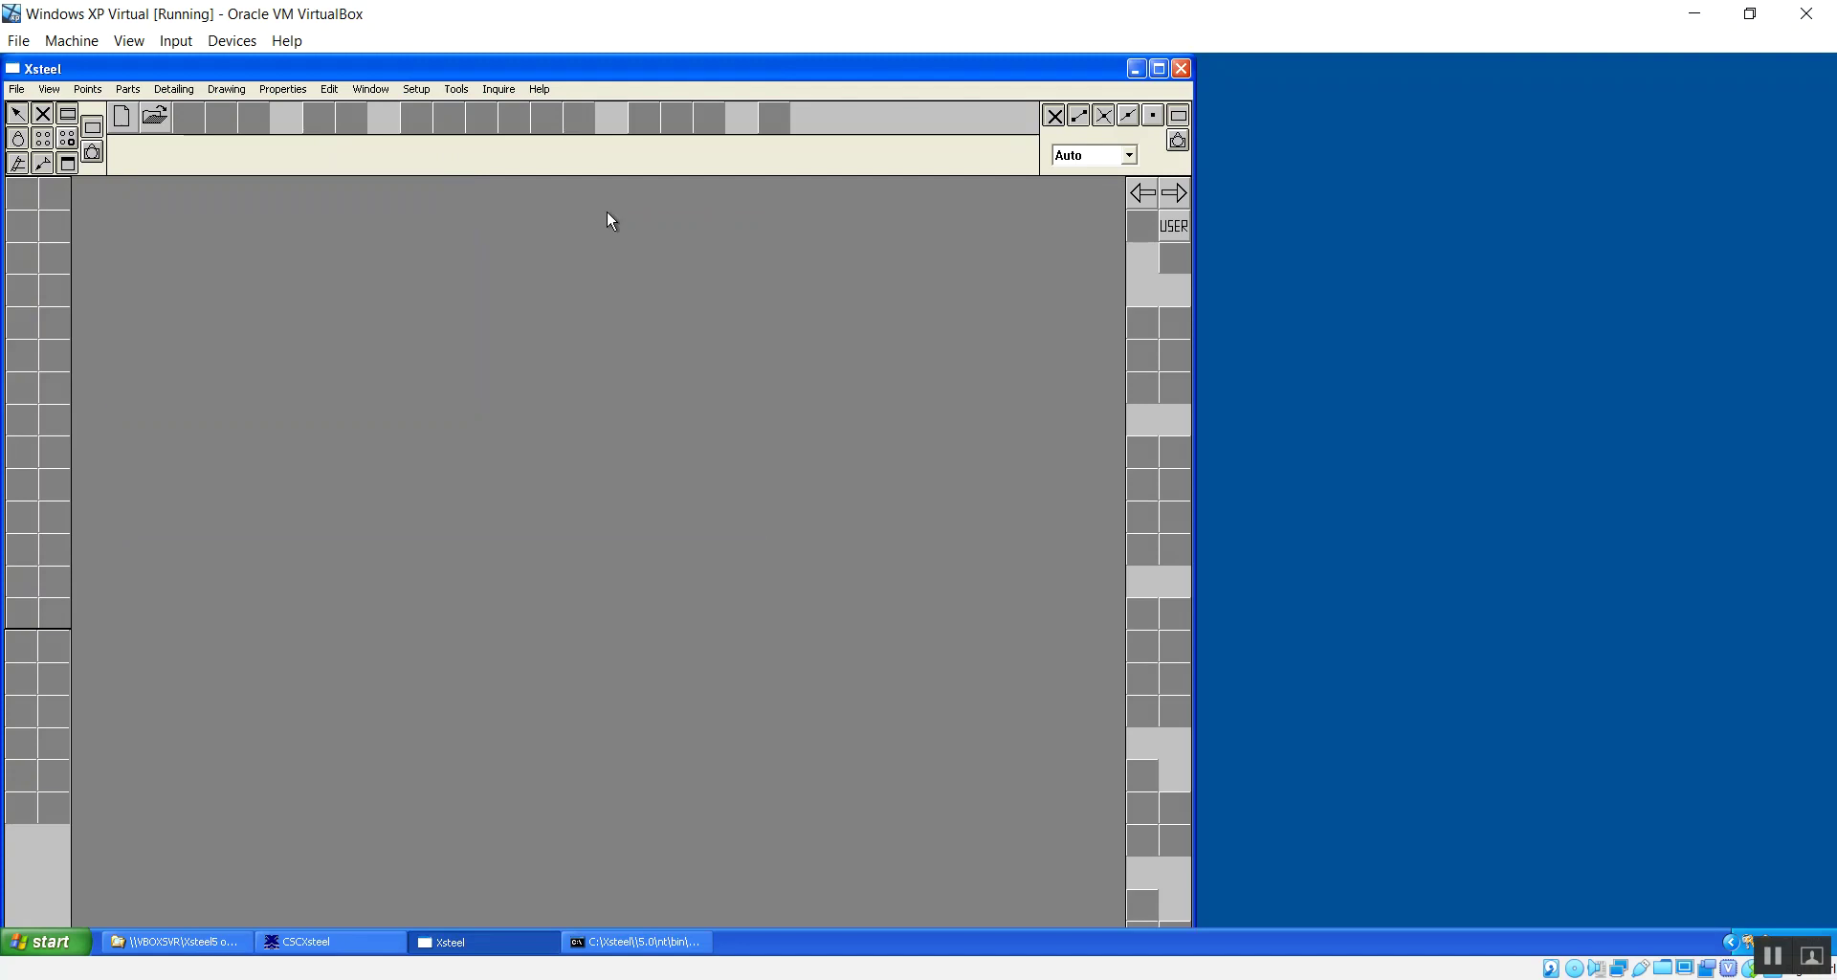
left_click(1158, 68)
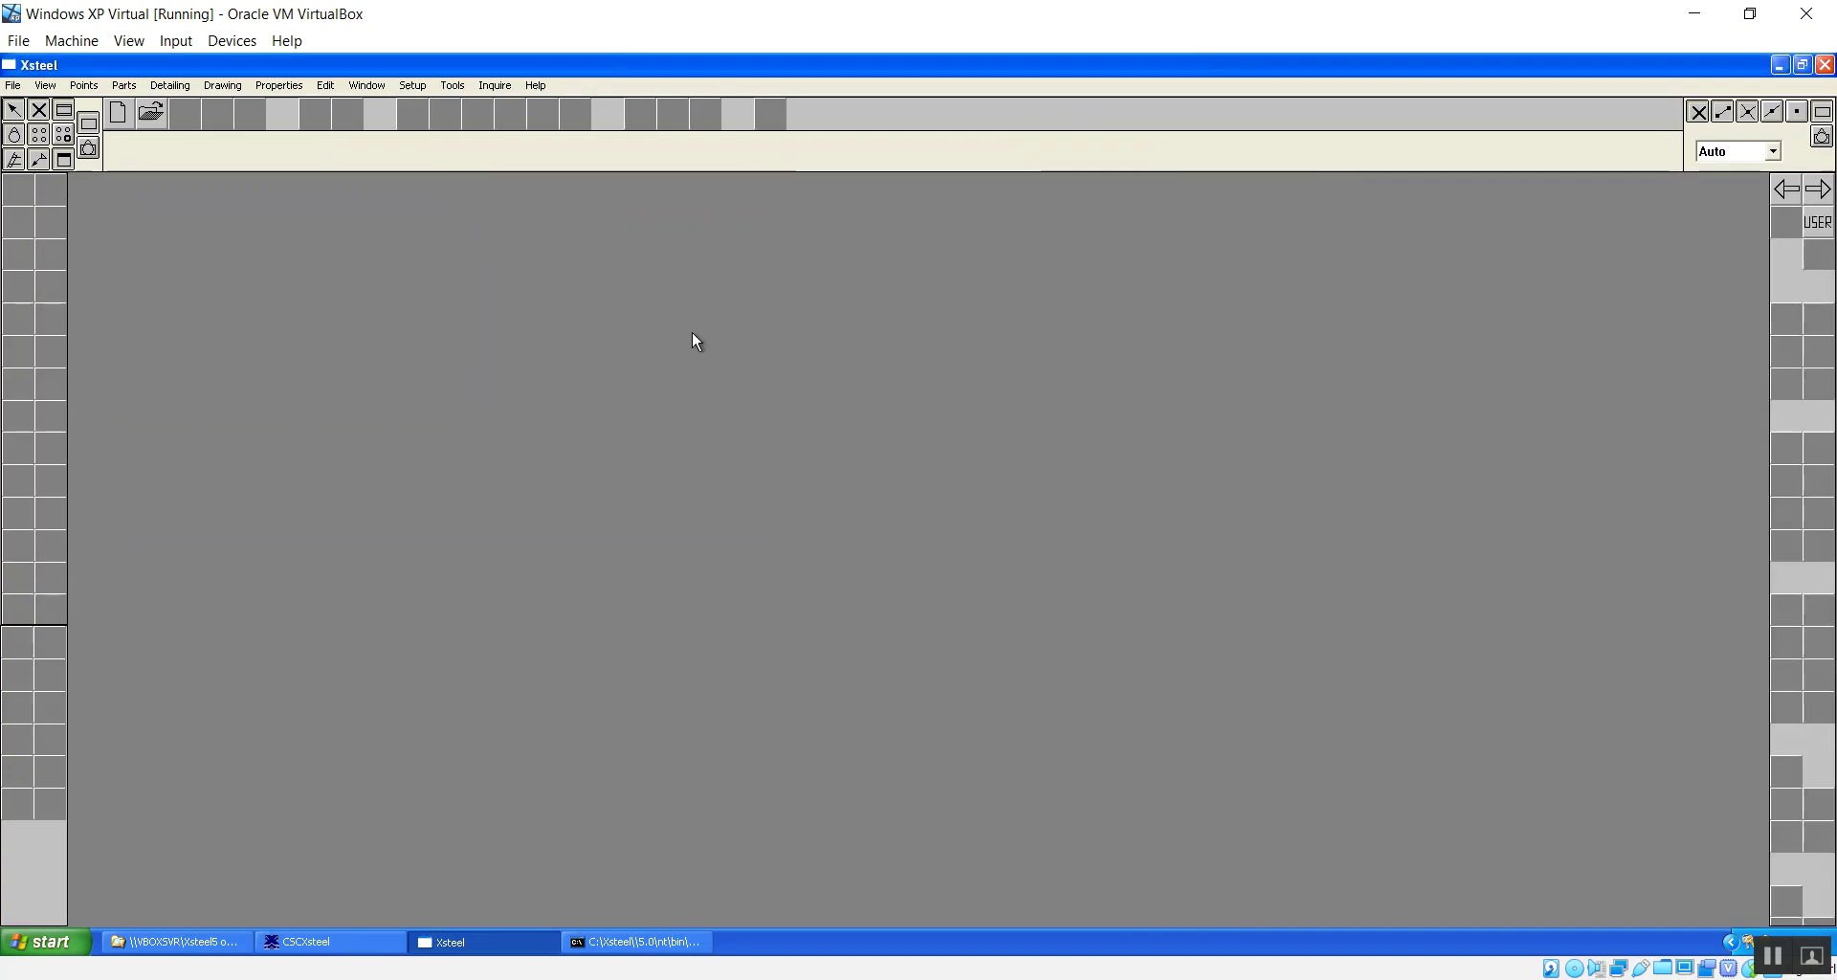
Create a new model named demo in C:\Xsteel_Models.
left_click(118, 112)
left_click(239, 497)
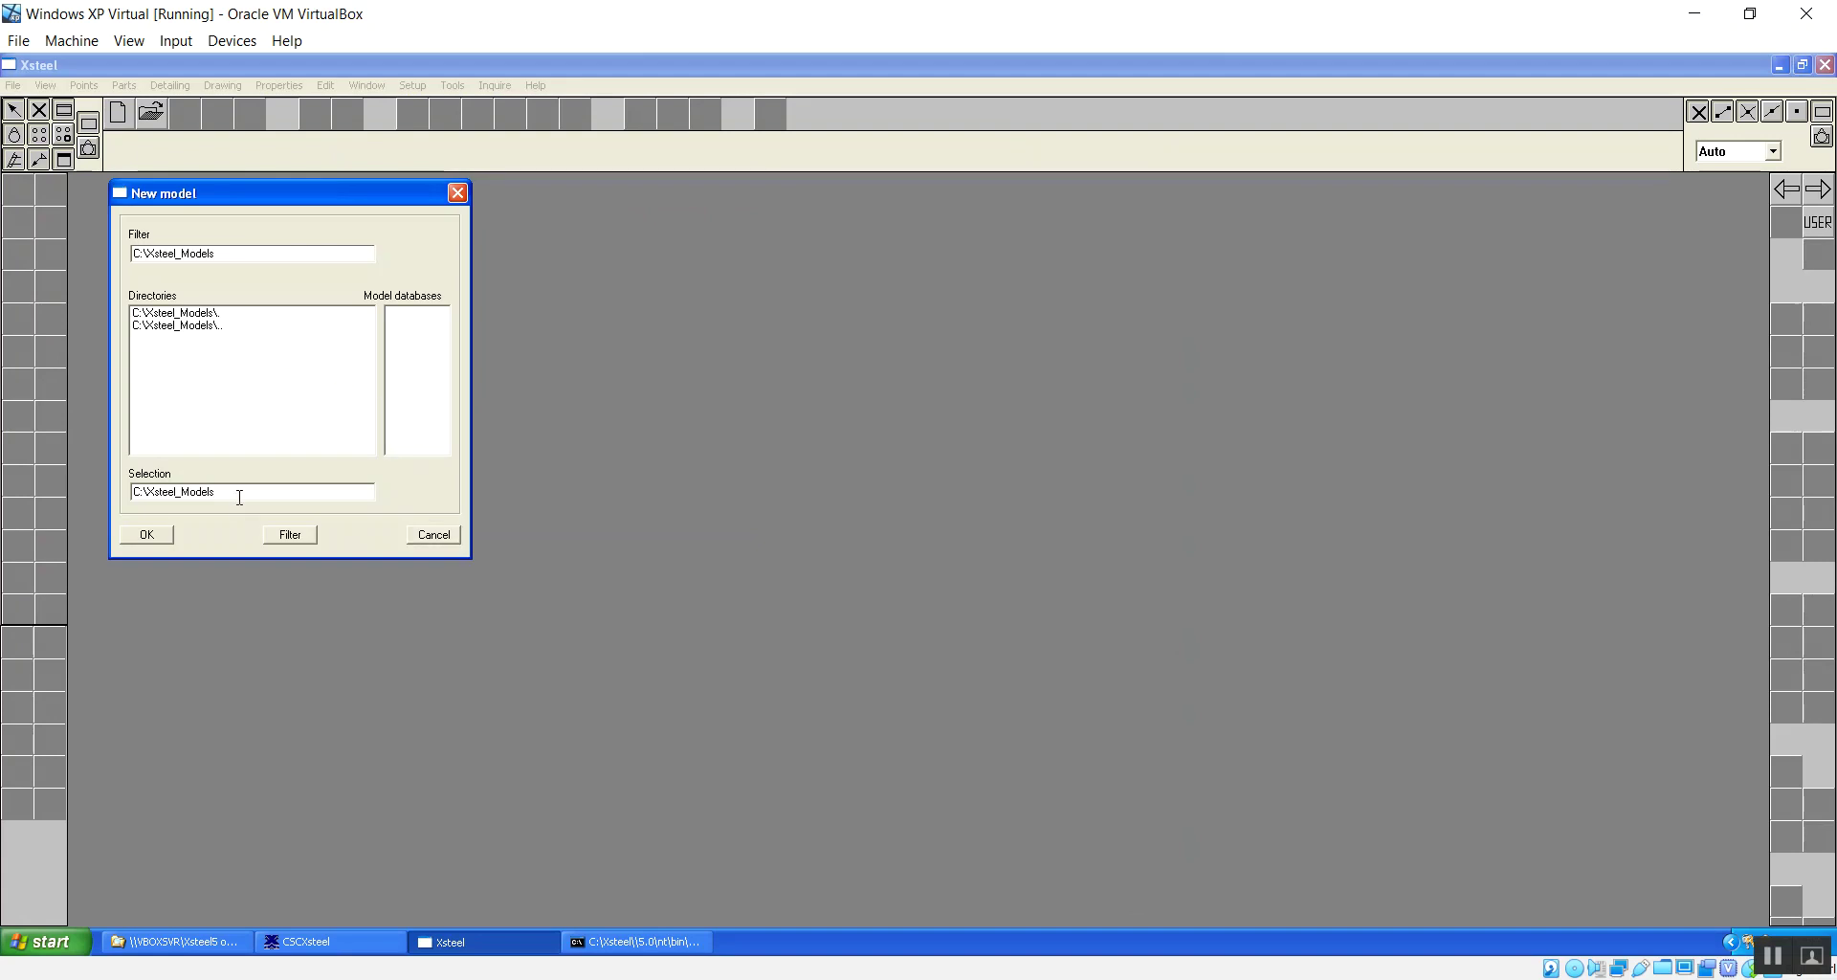
type("demo")
left_click(143, 536)
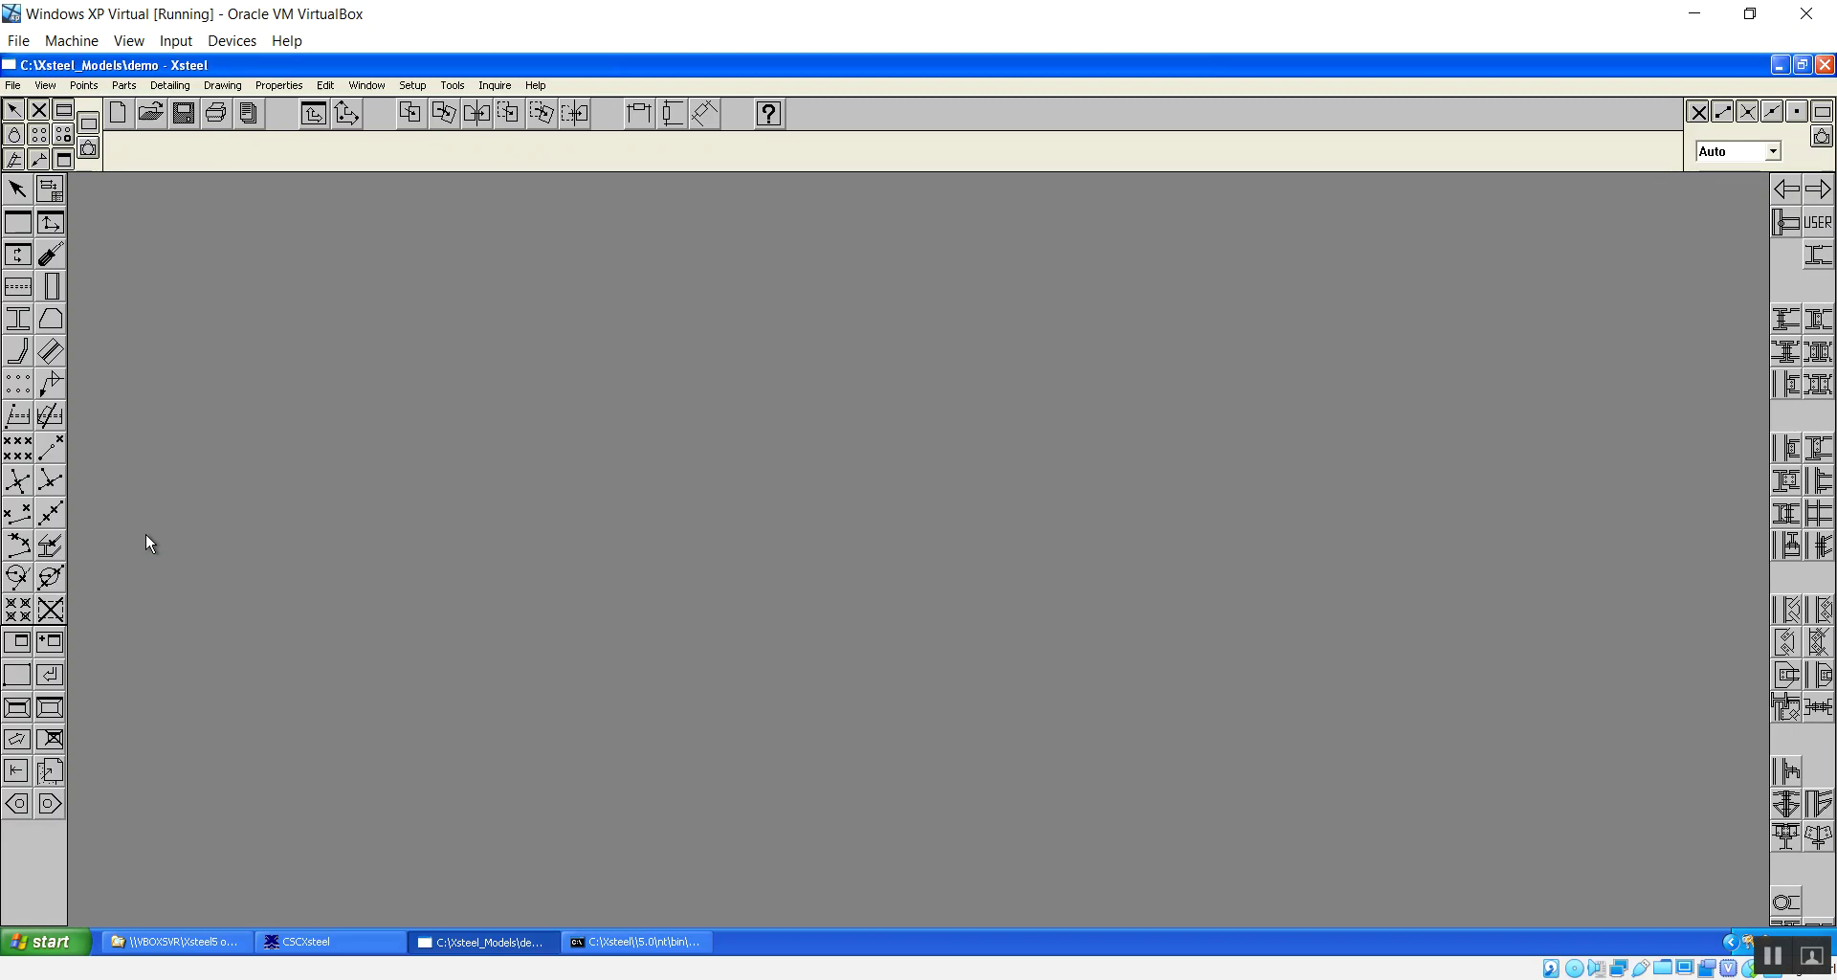
left_click(21, 86)
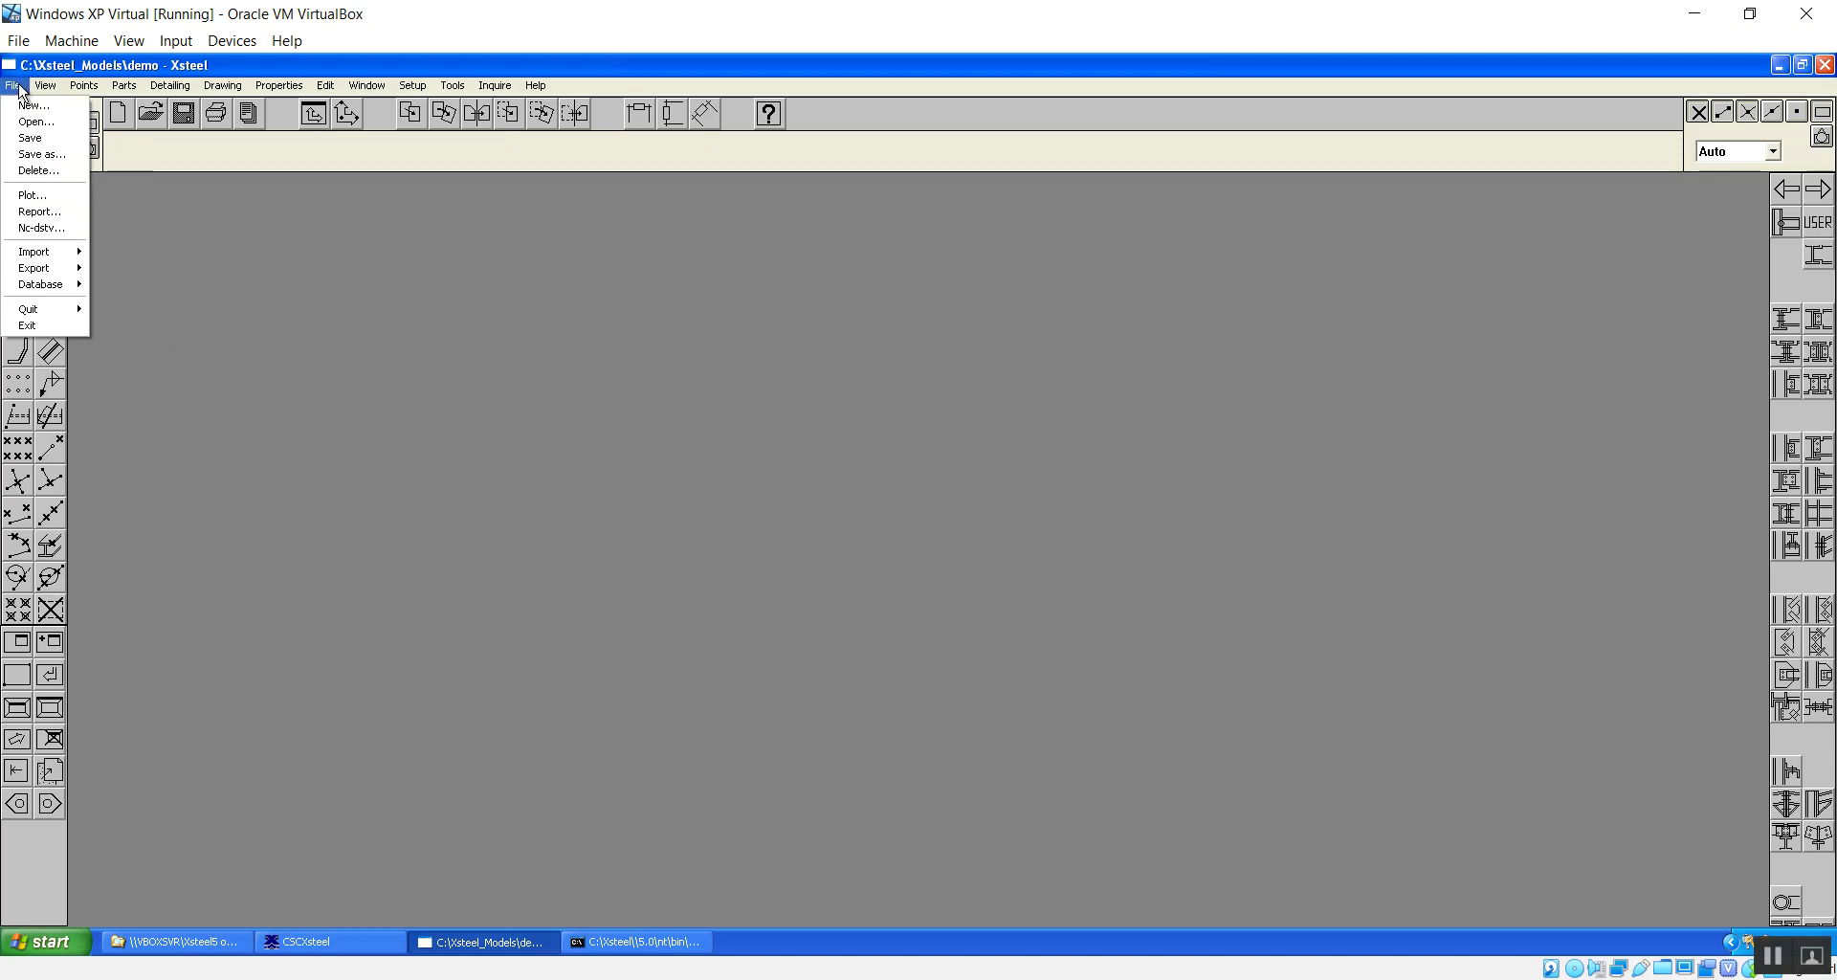
mouse_move(36, 87)
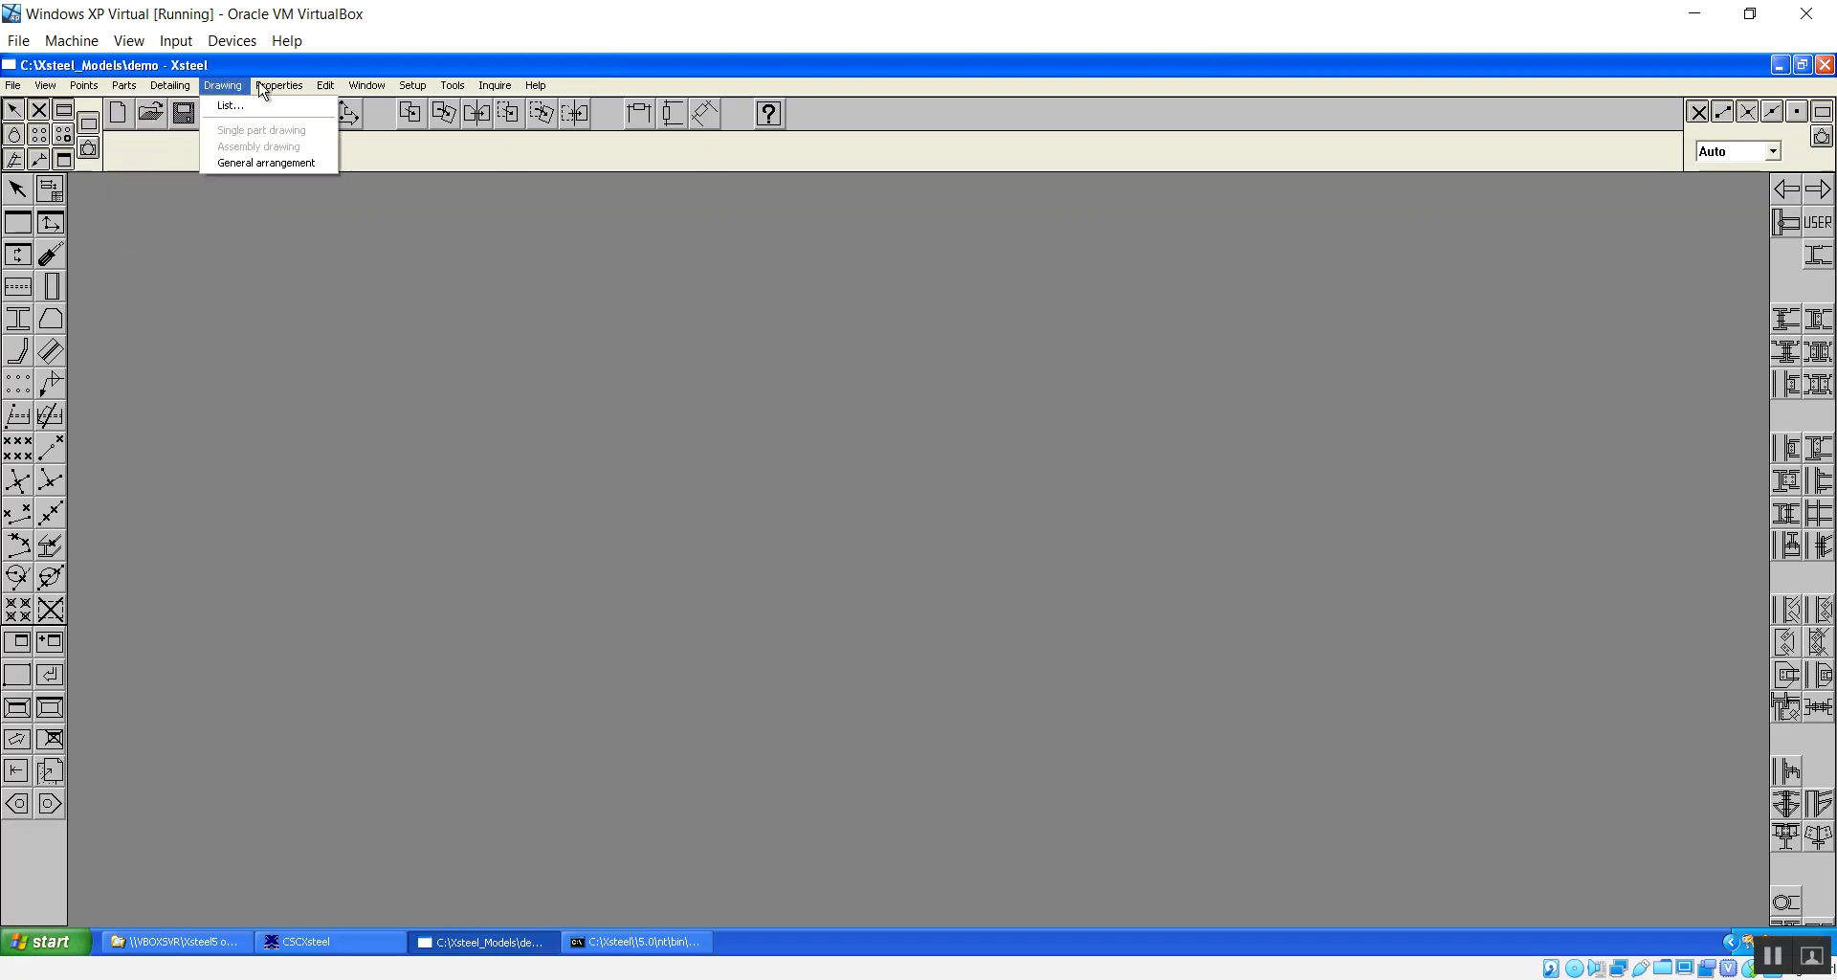
mouse_move(272, 90)
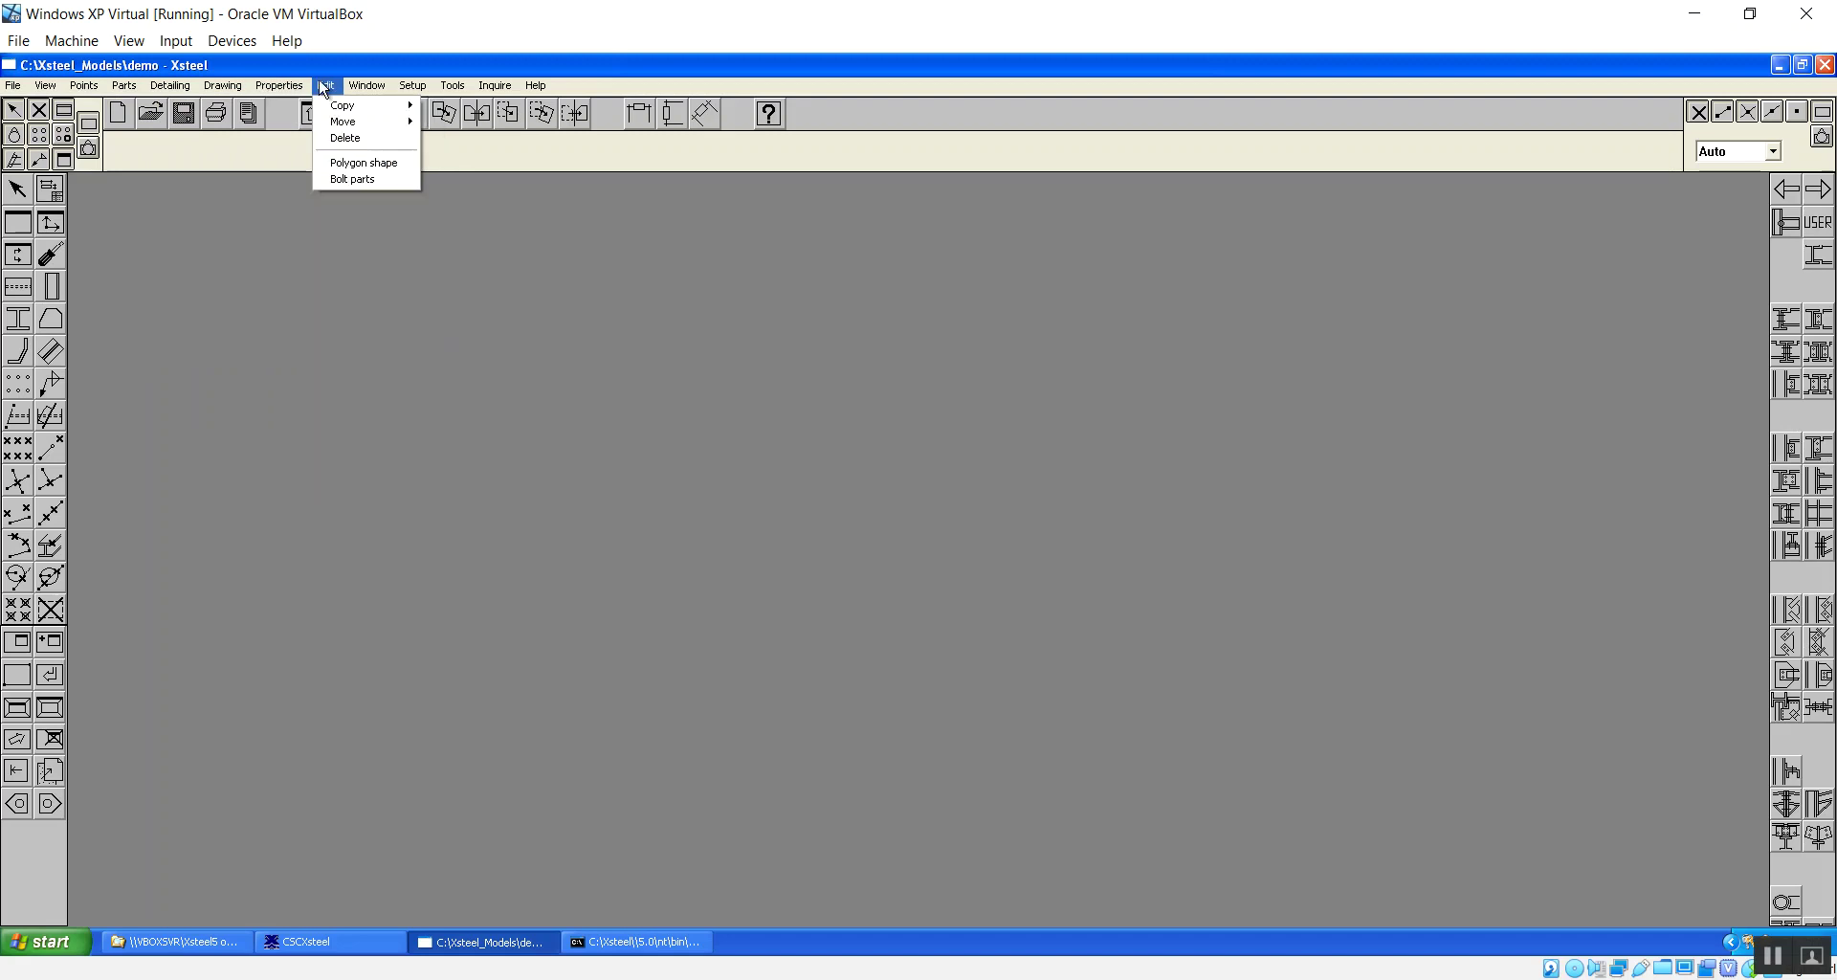
mouse_move(363, 88)
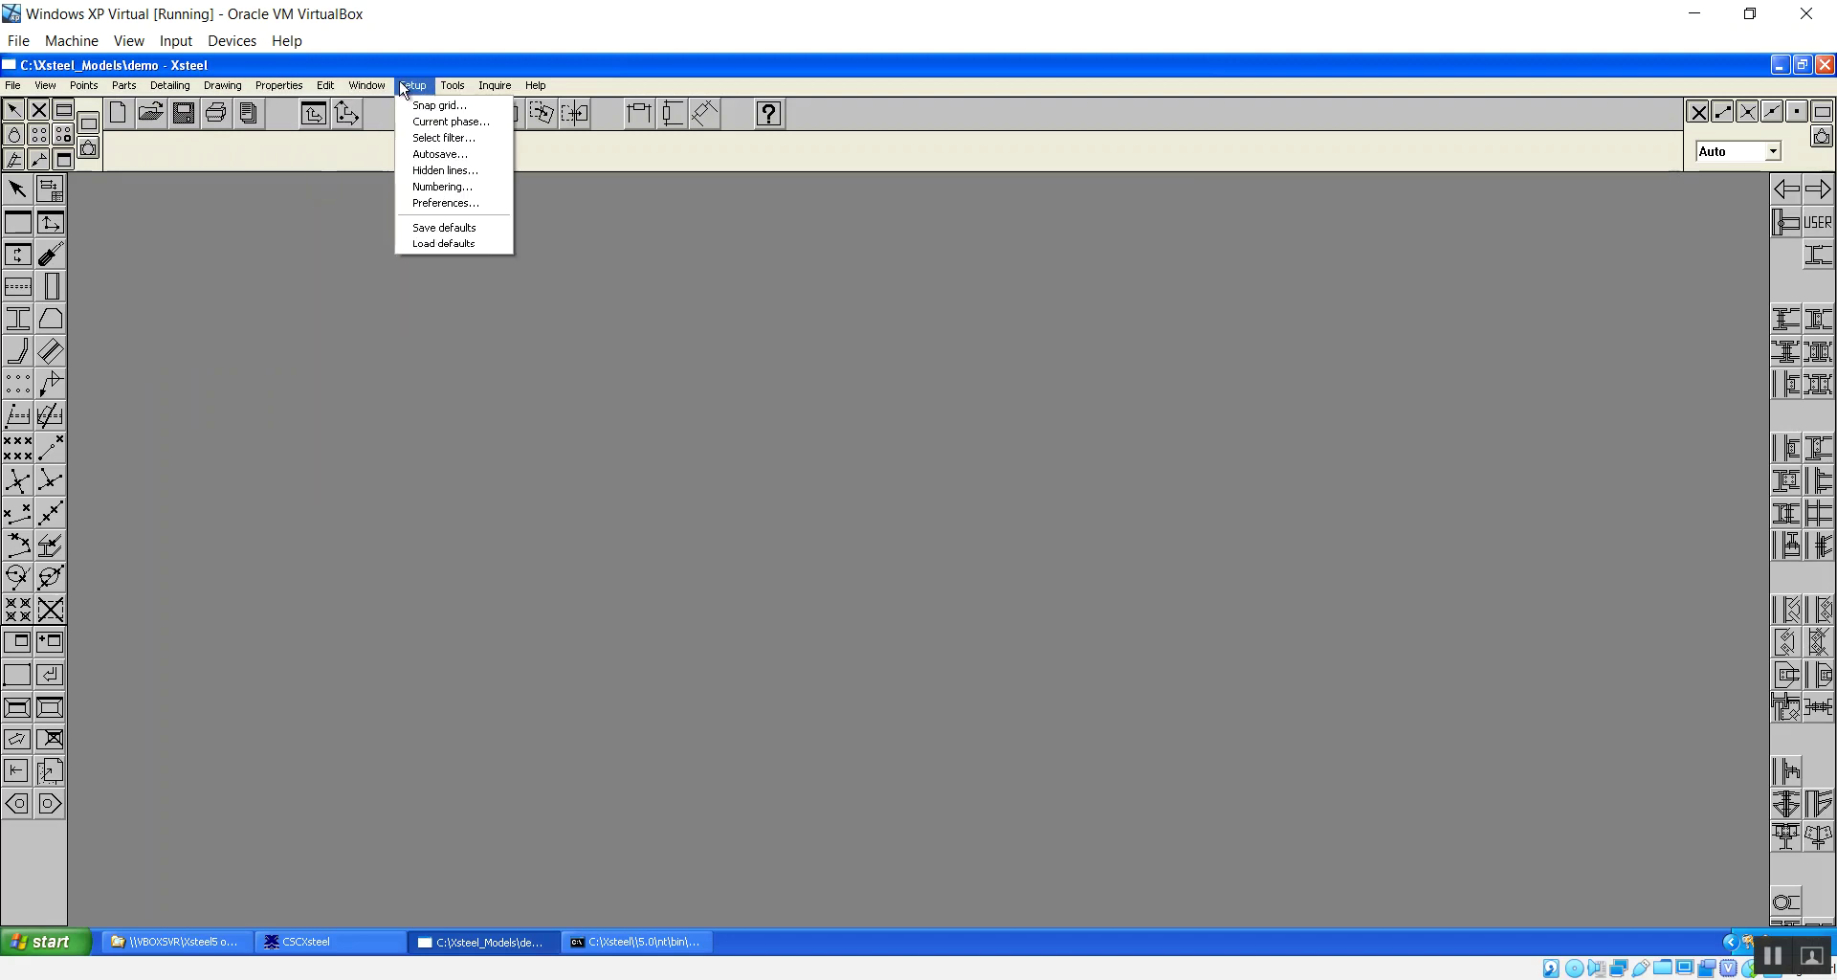
mouse_move(467, 89)
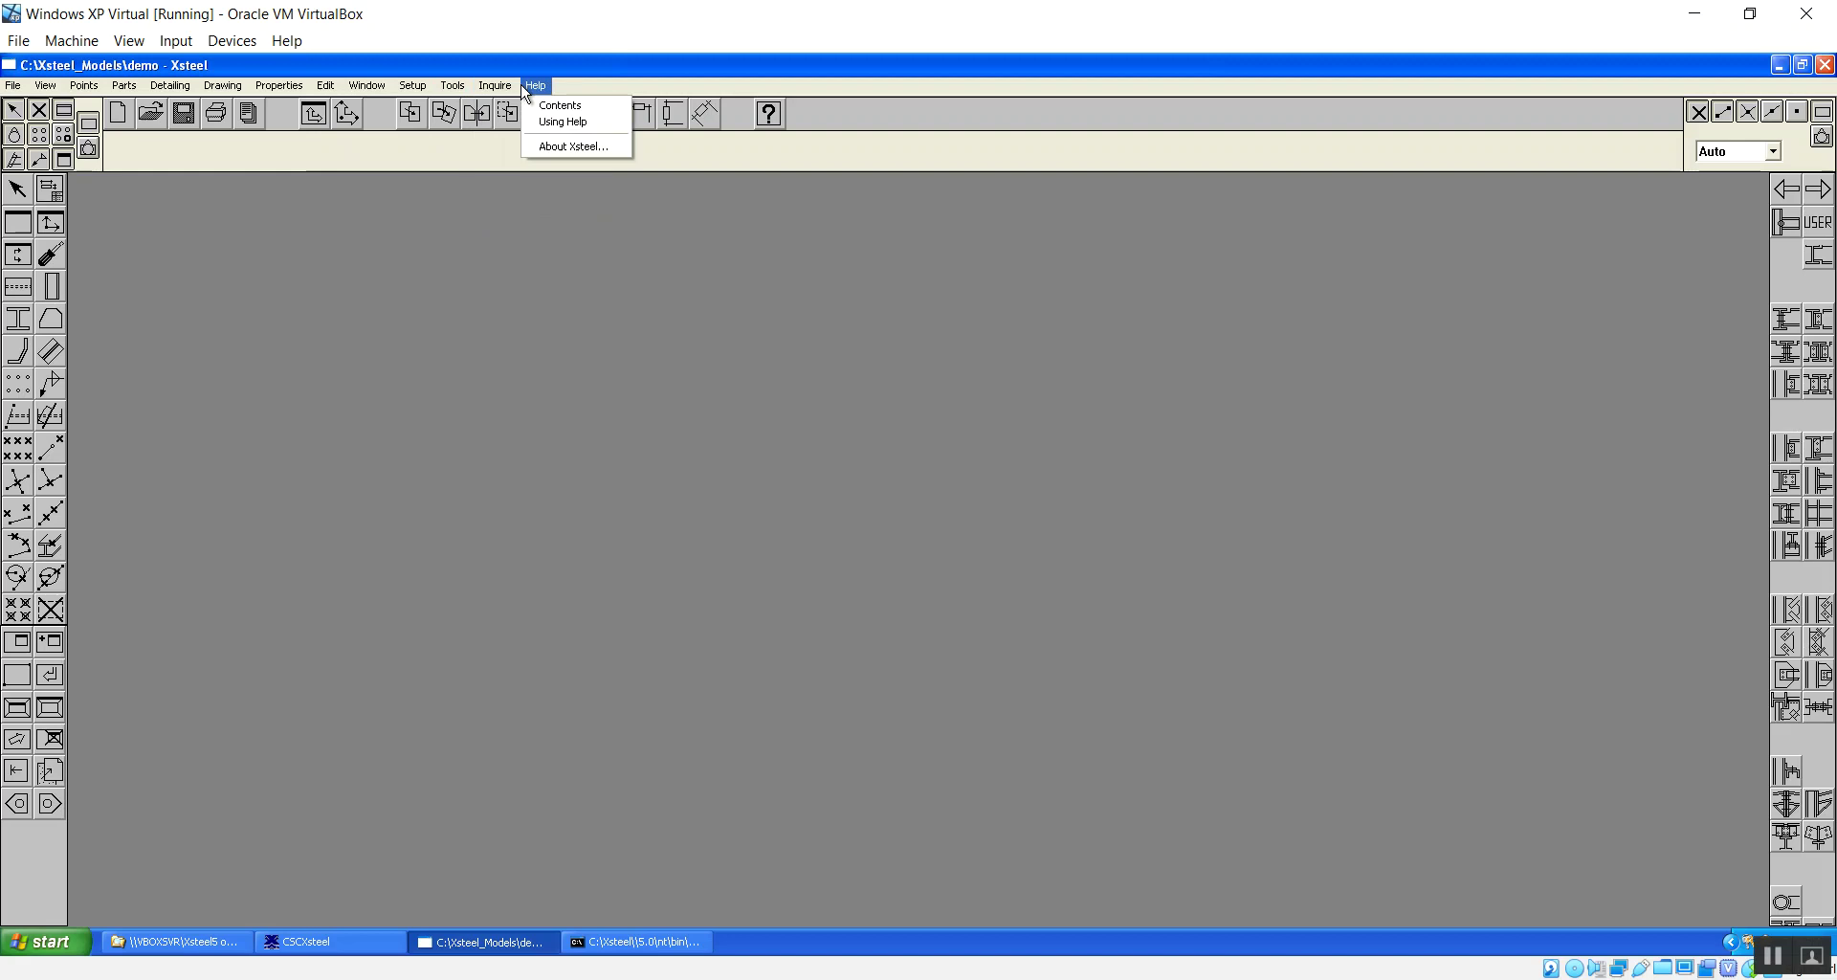
left_click(354, 223)
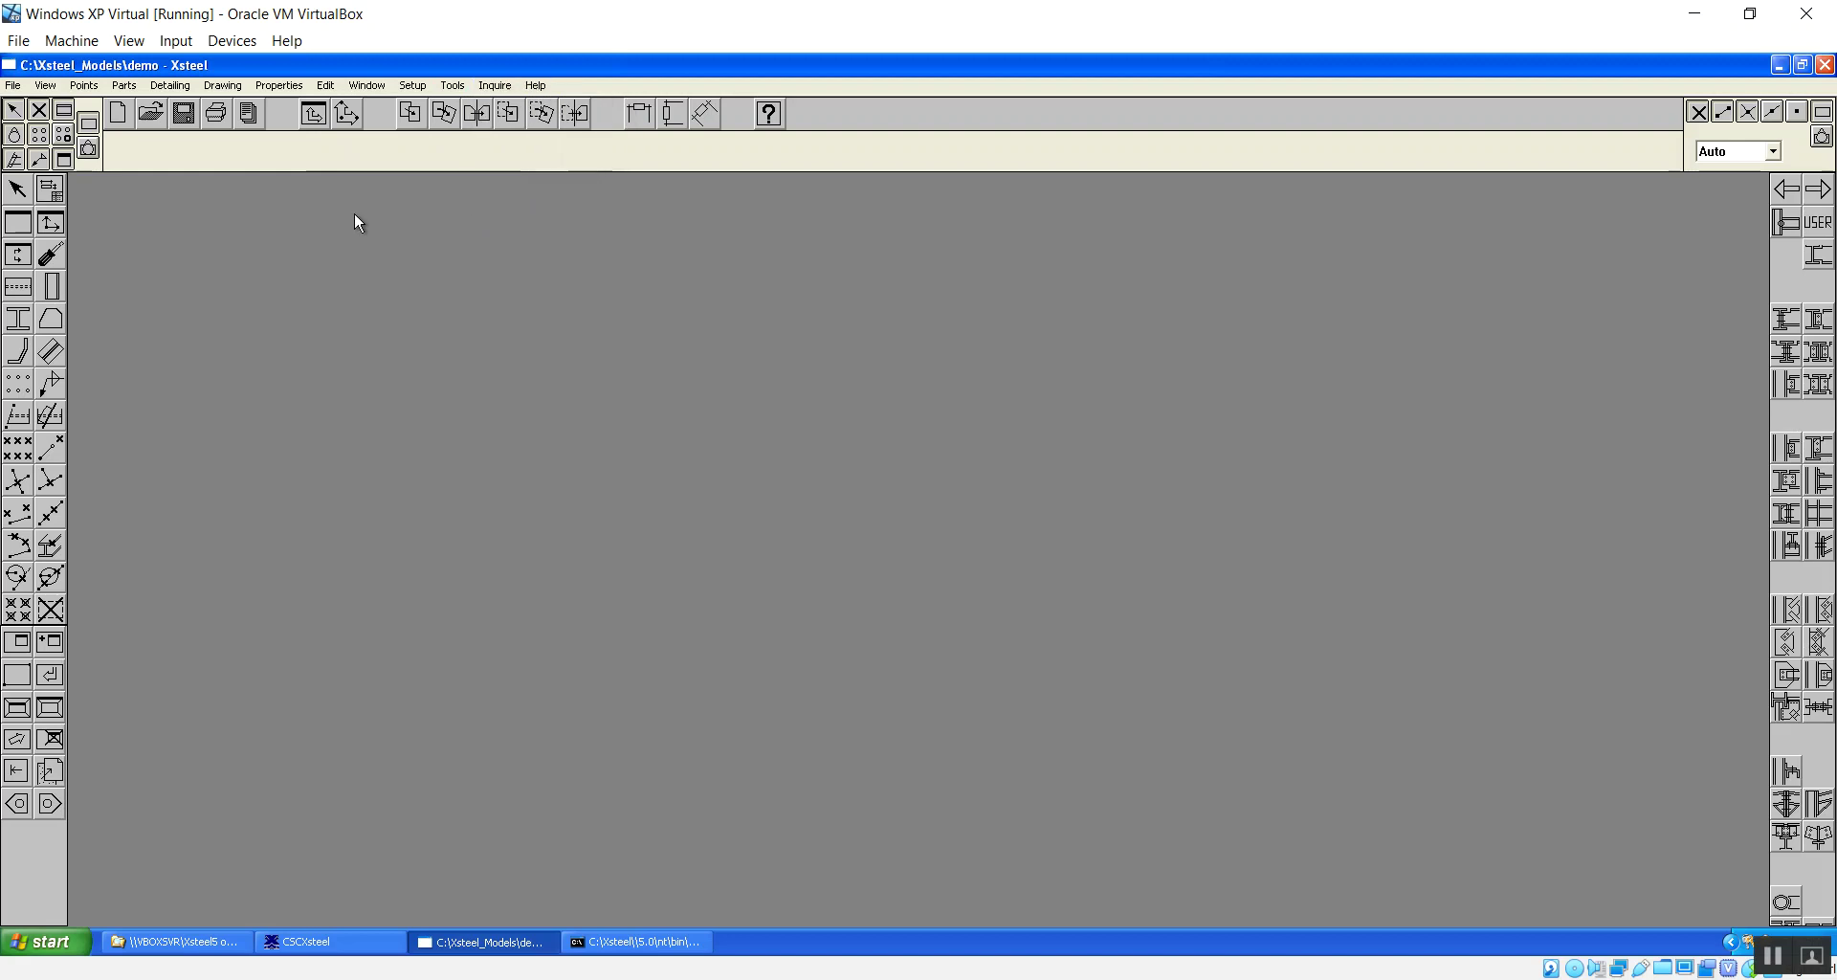
Set view properties to name 3d with perspective turned on.
left_click(41, 93)
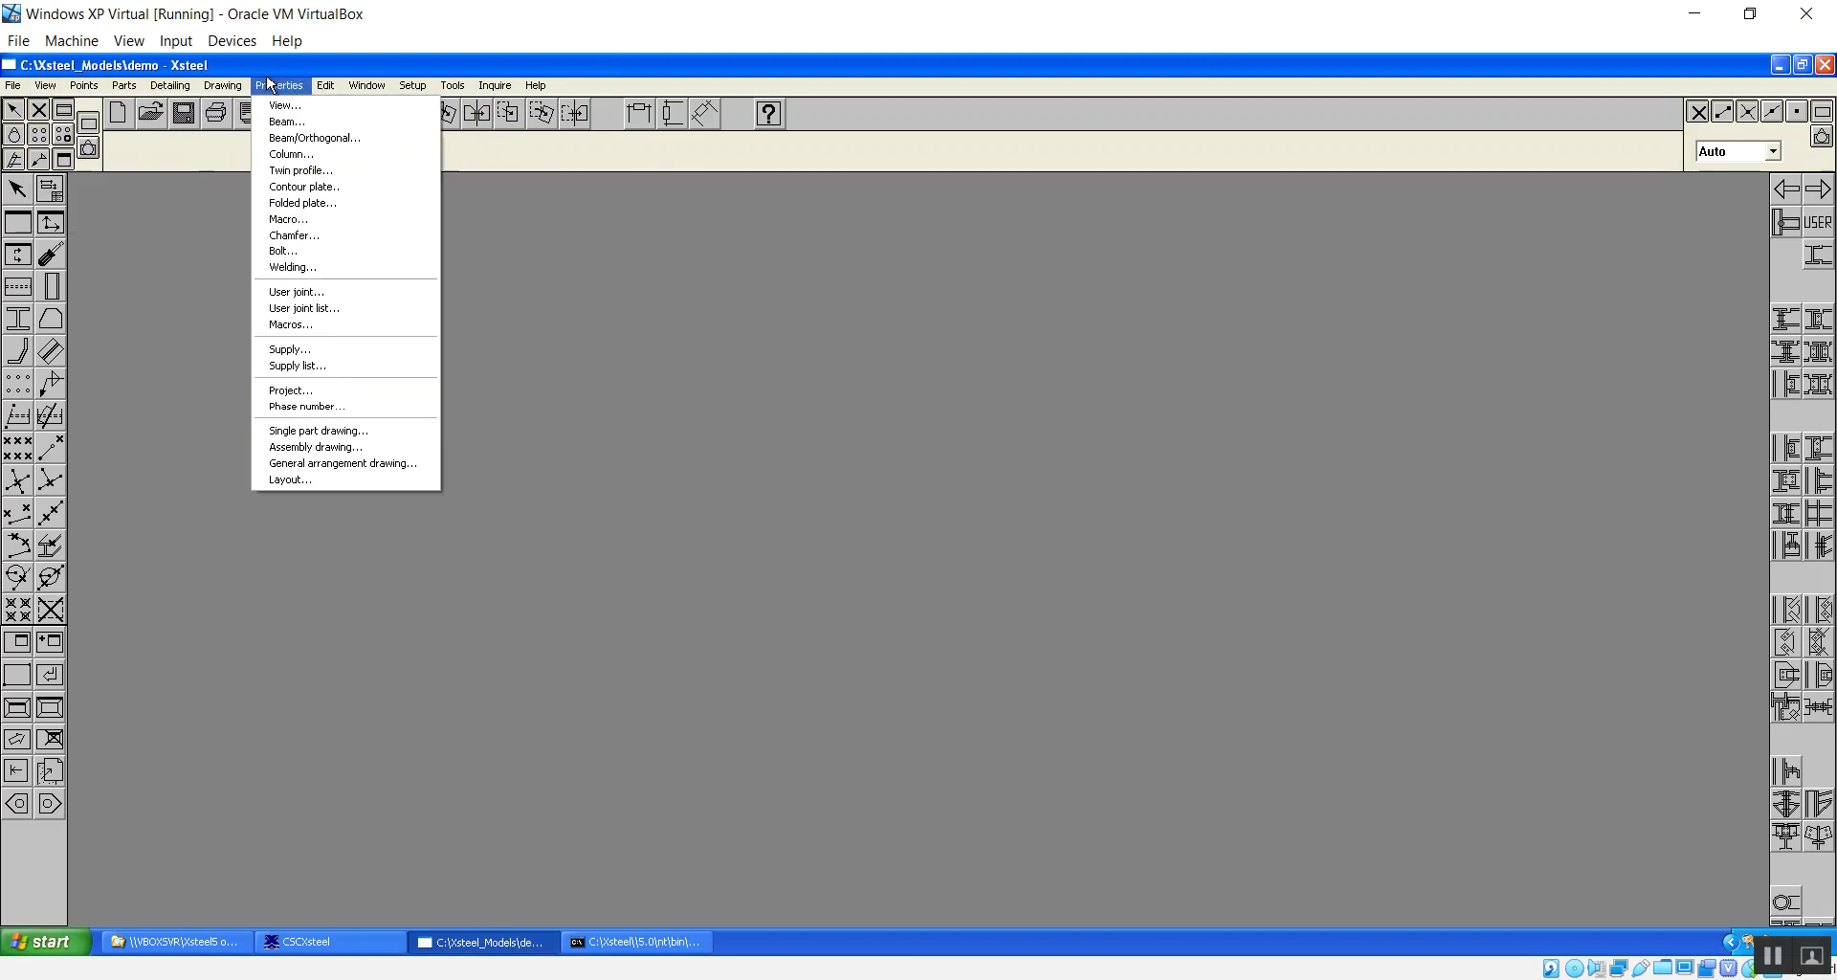
left_click(314, 108)
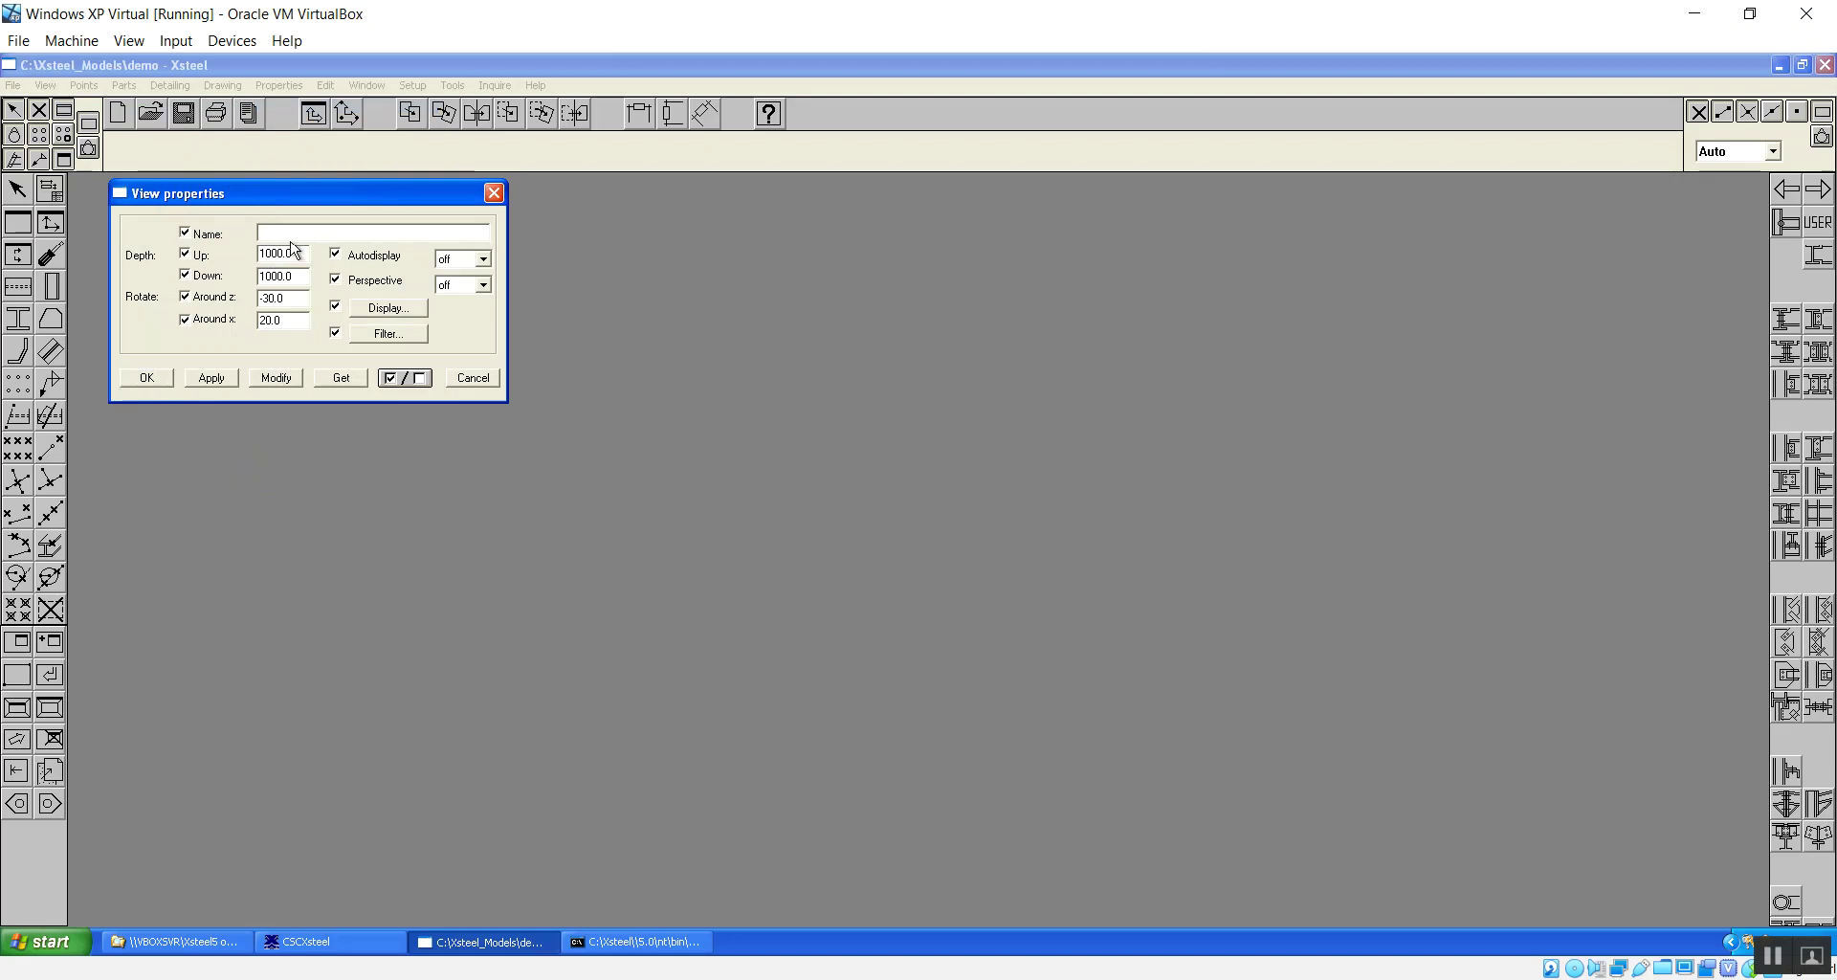
type("3d")
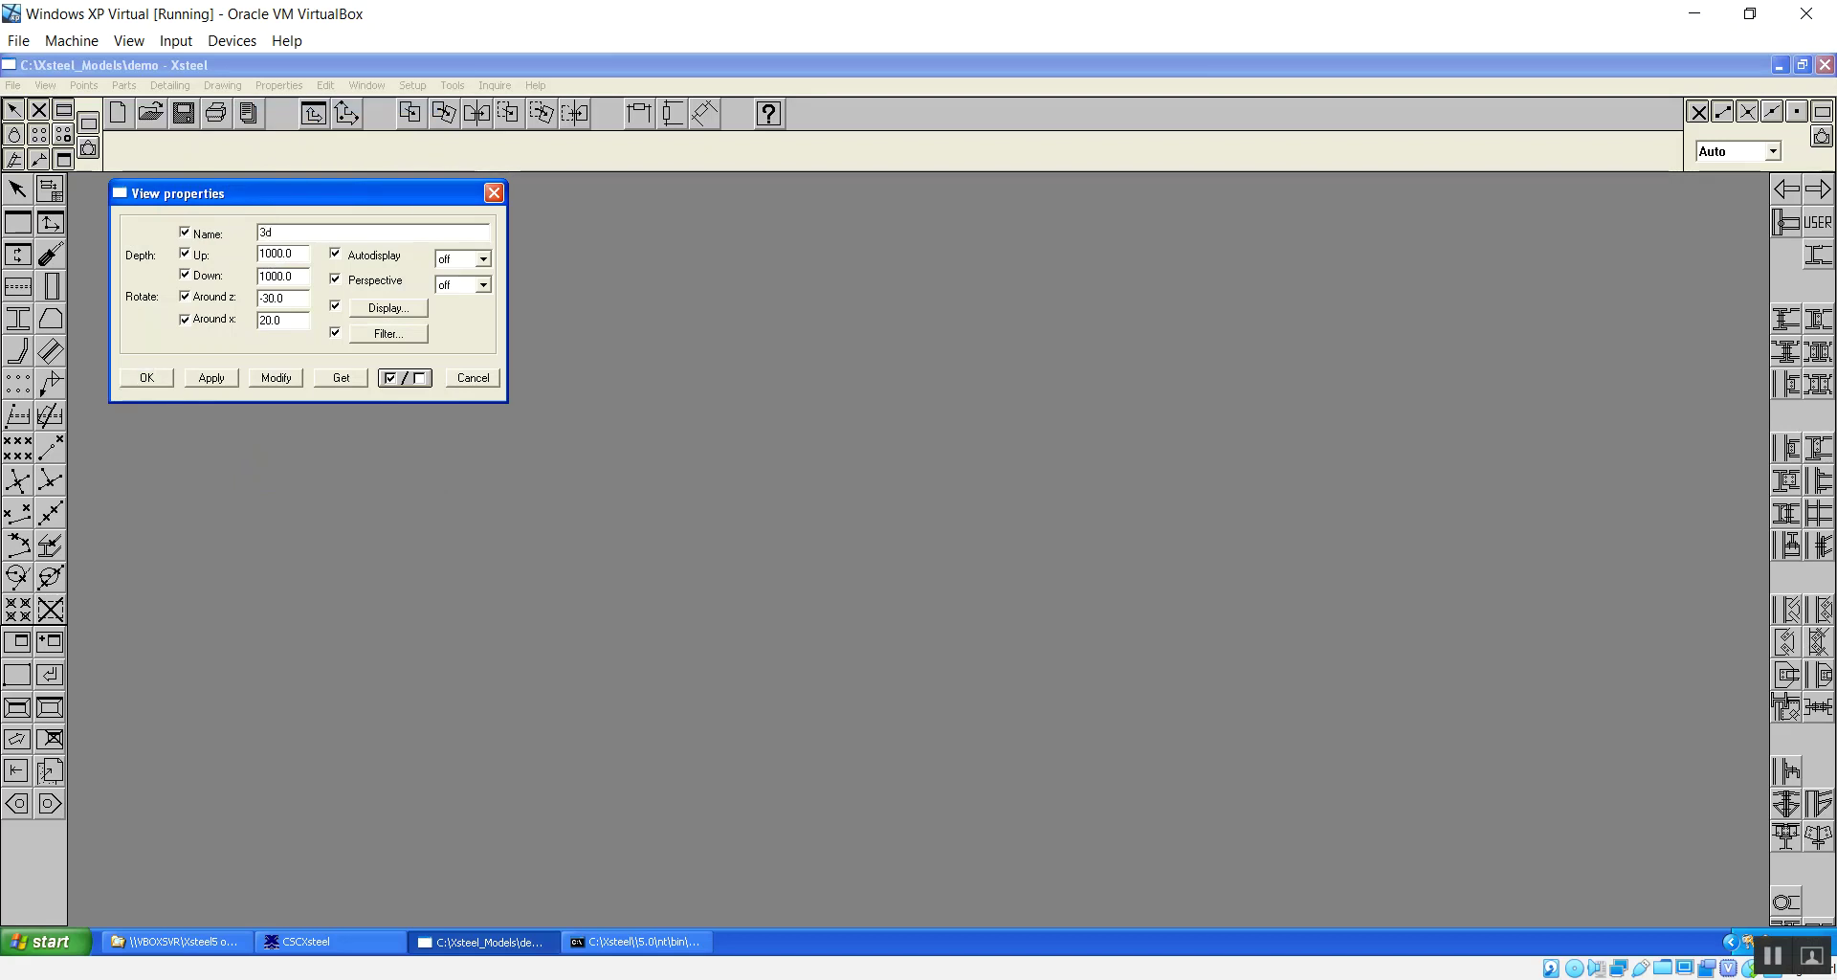
left_click(483, 284)
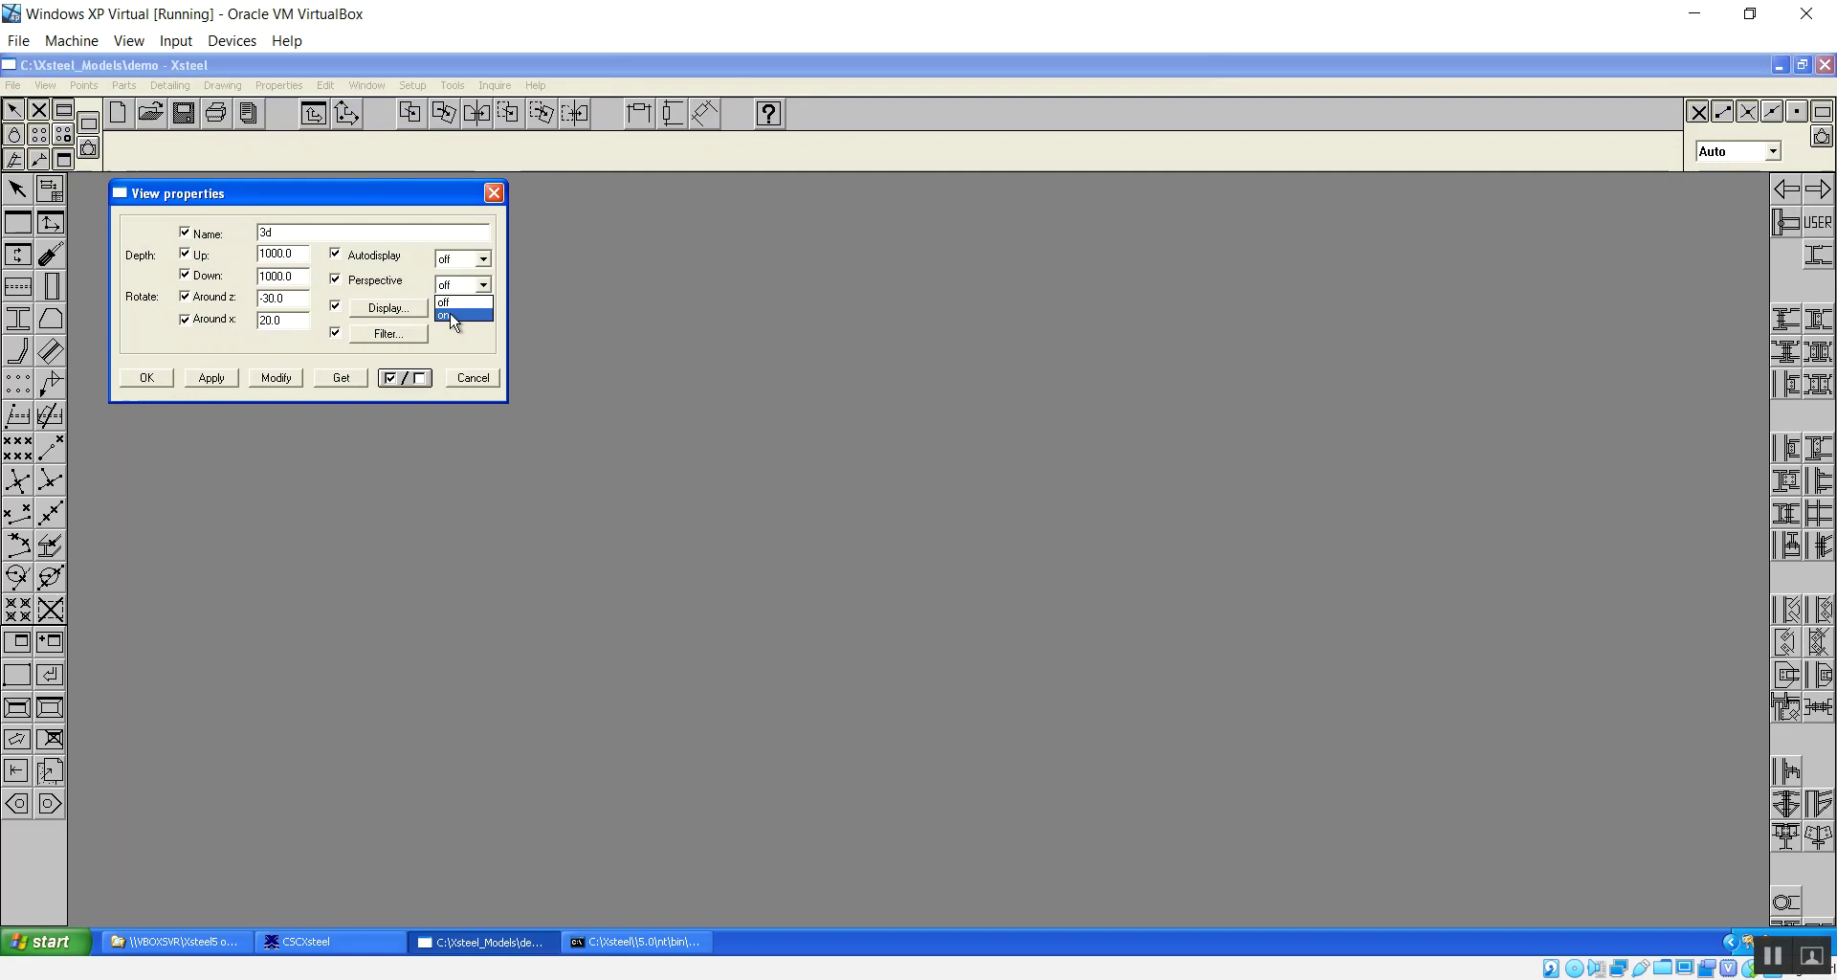
left_click(454, 316)
left_click(146, 378)
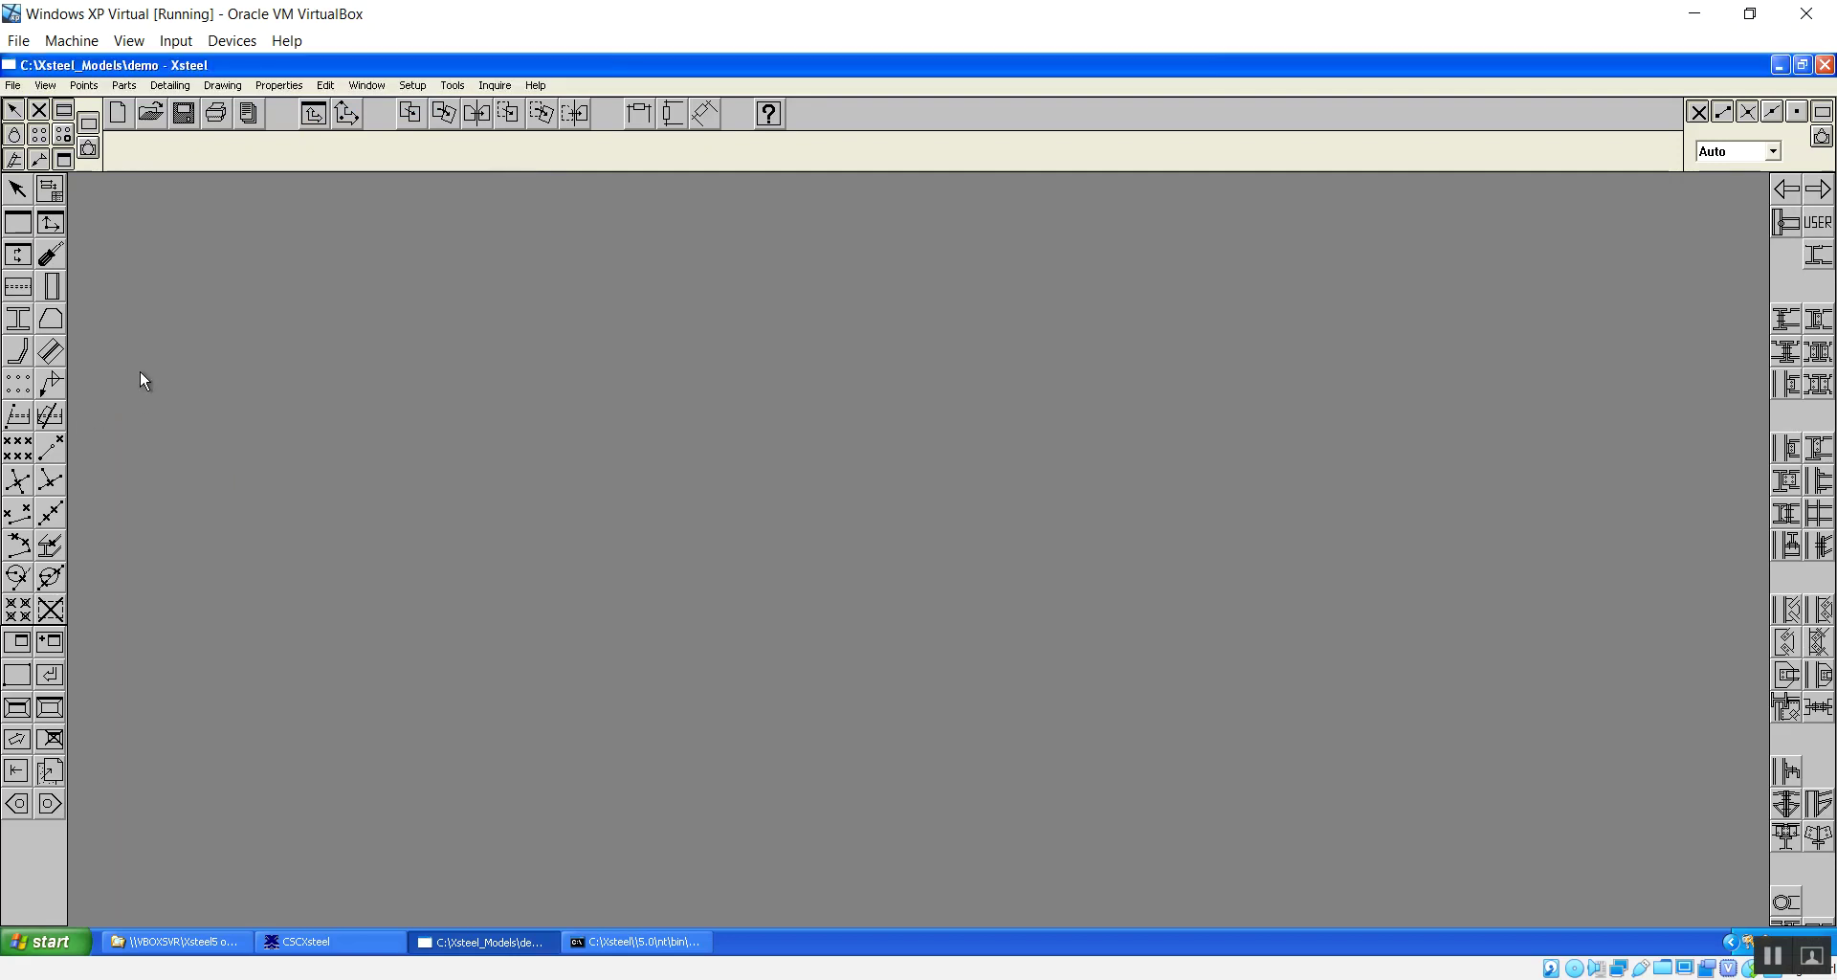
Create the basic xy-plane view and maximize the View_01 3d window.
left_click(58, 88)
left_click(244, 107)
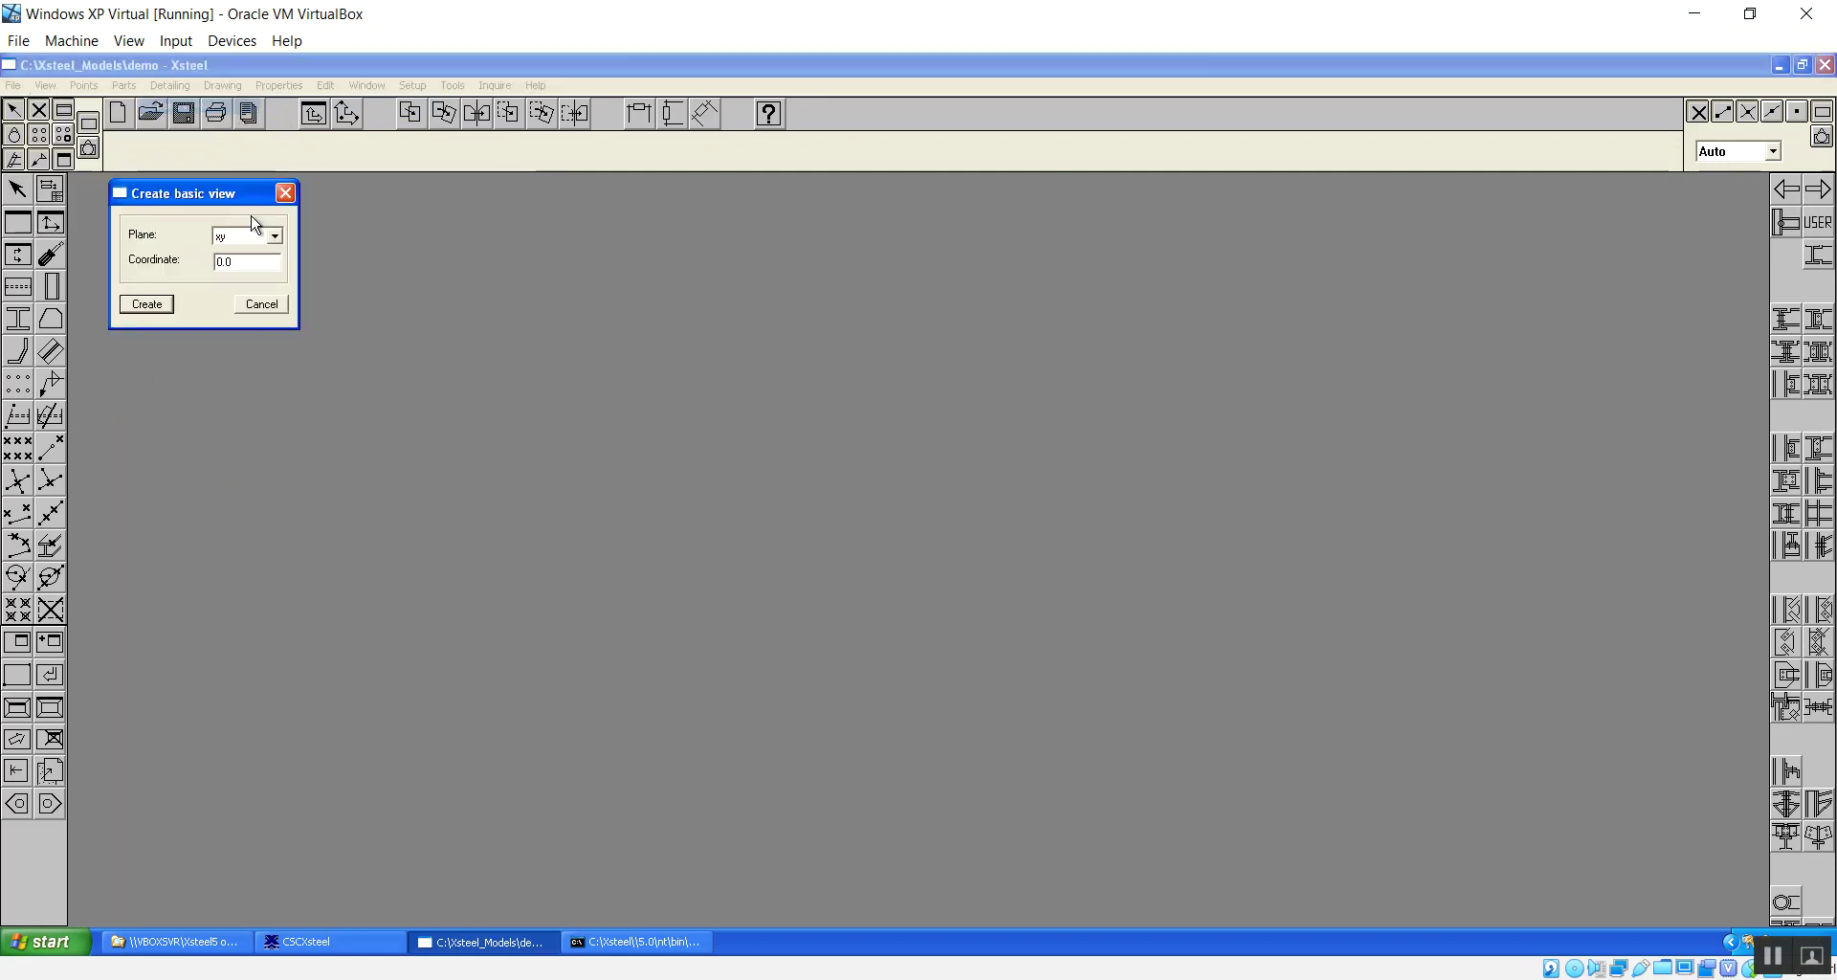
left_click(151, 302)
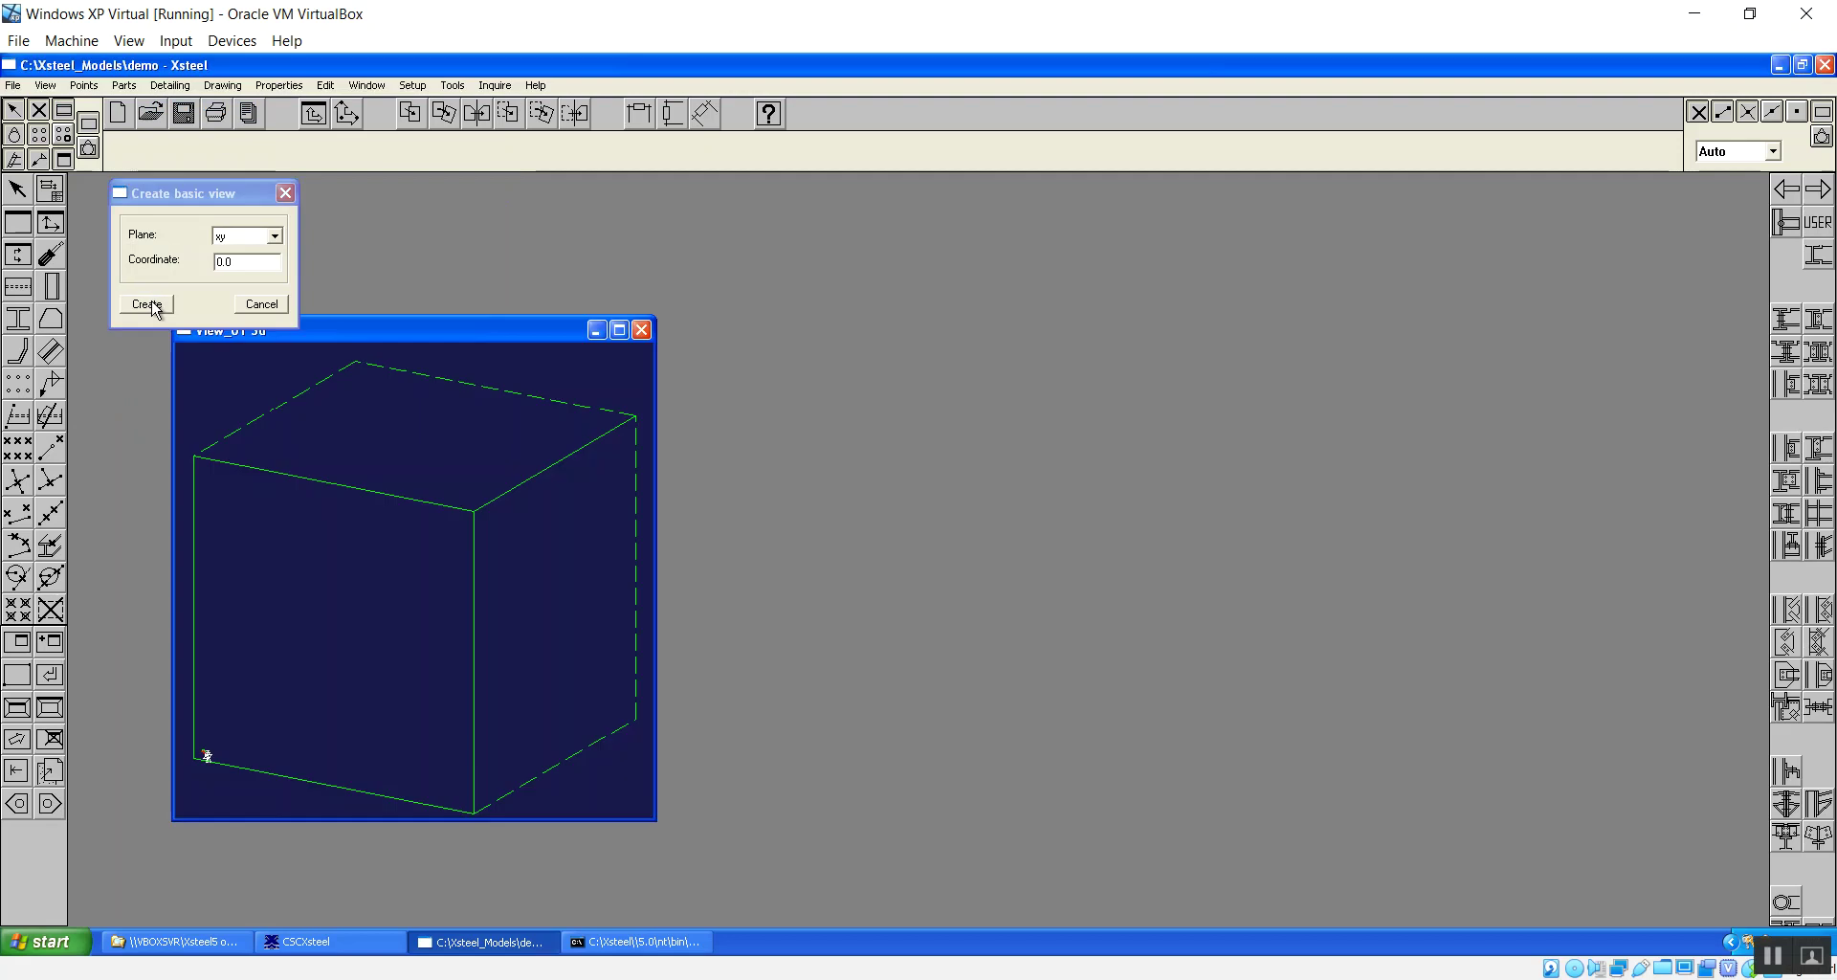
left_click(272, 306)
left_click_drag(355, 331, 306, 211)
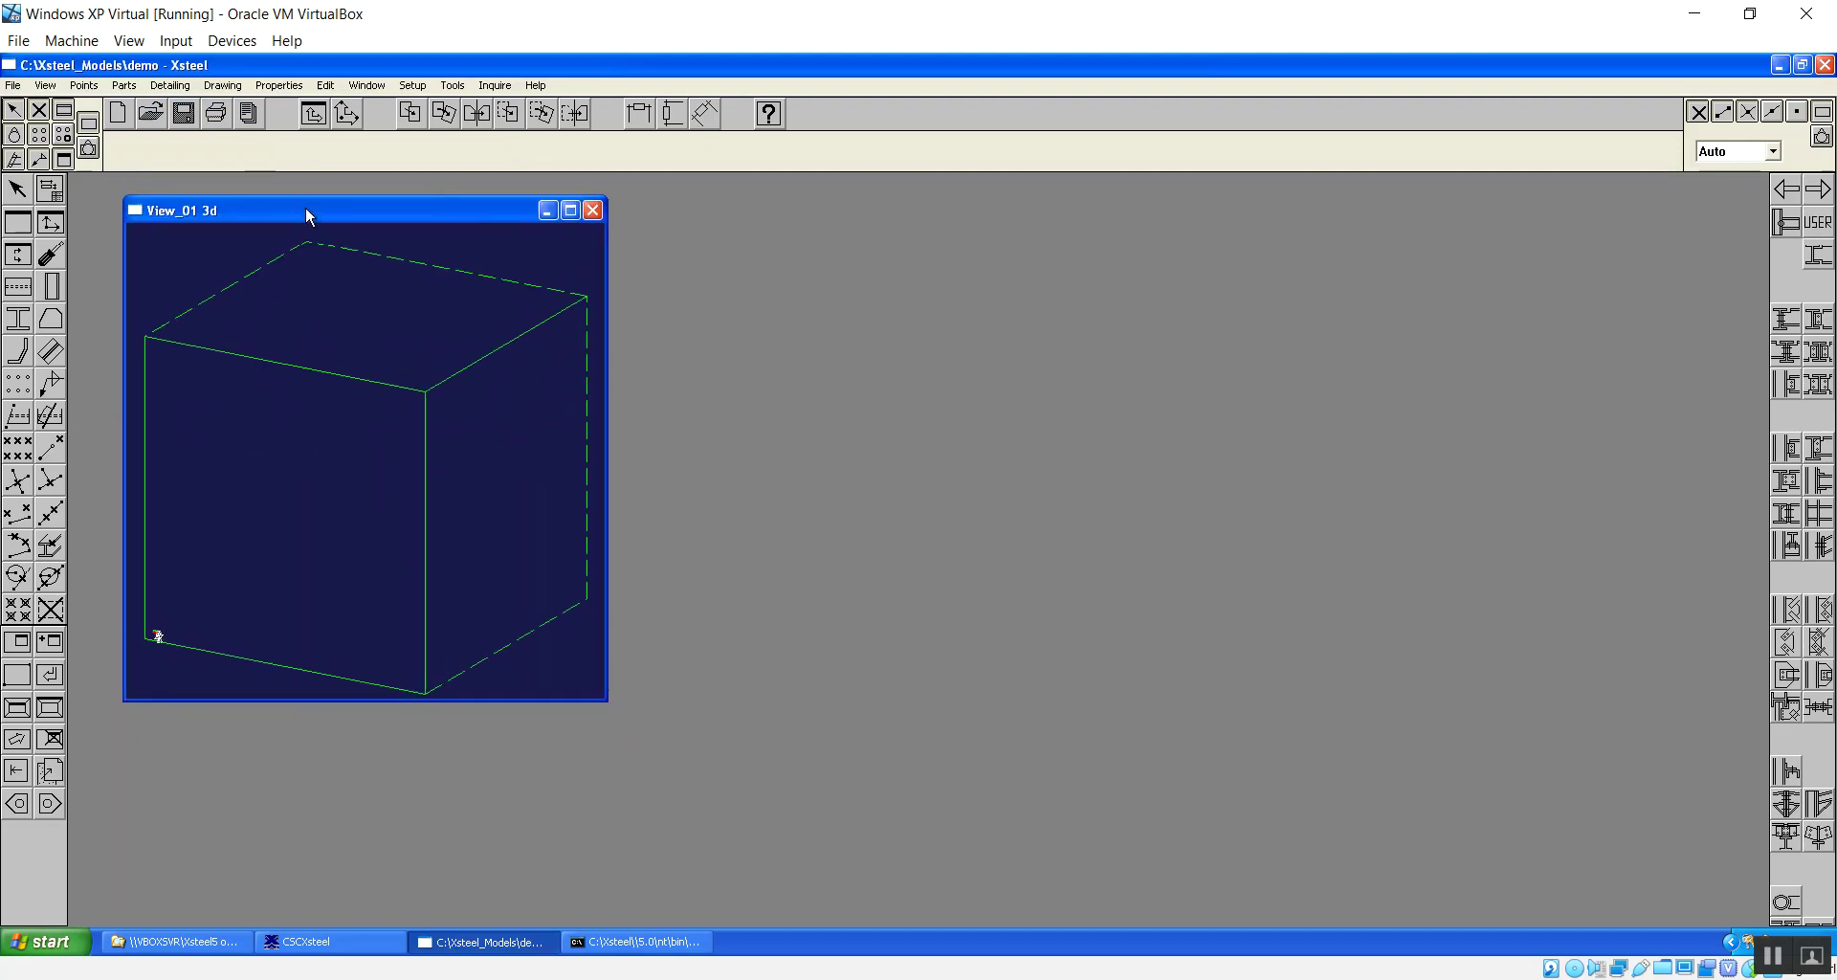
left_click(570, 209)
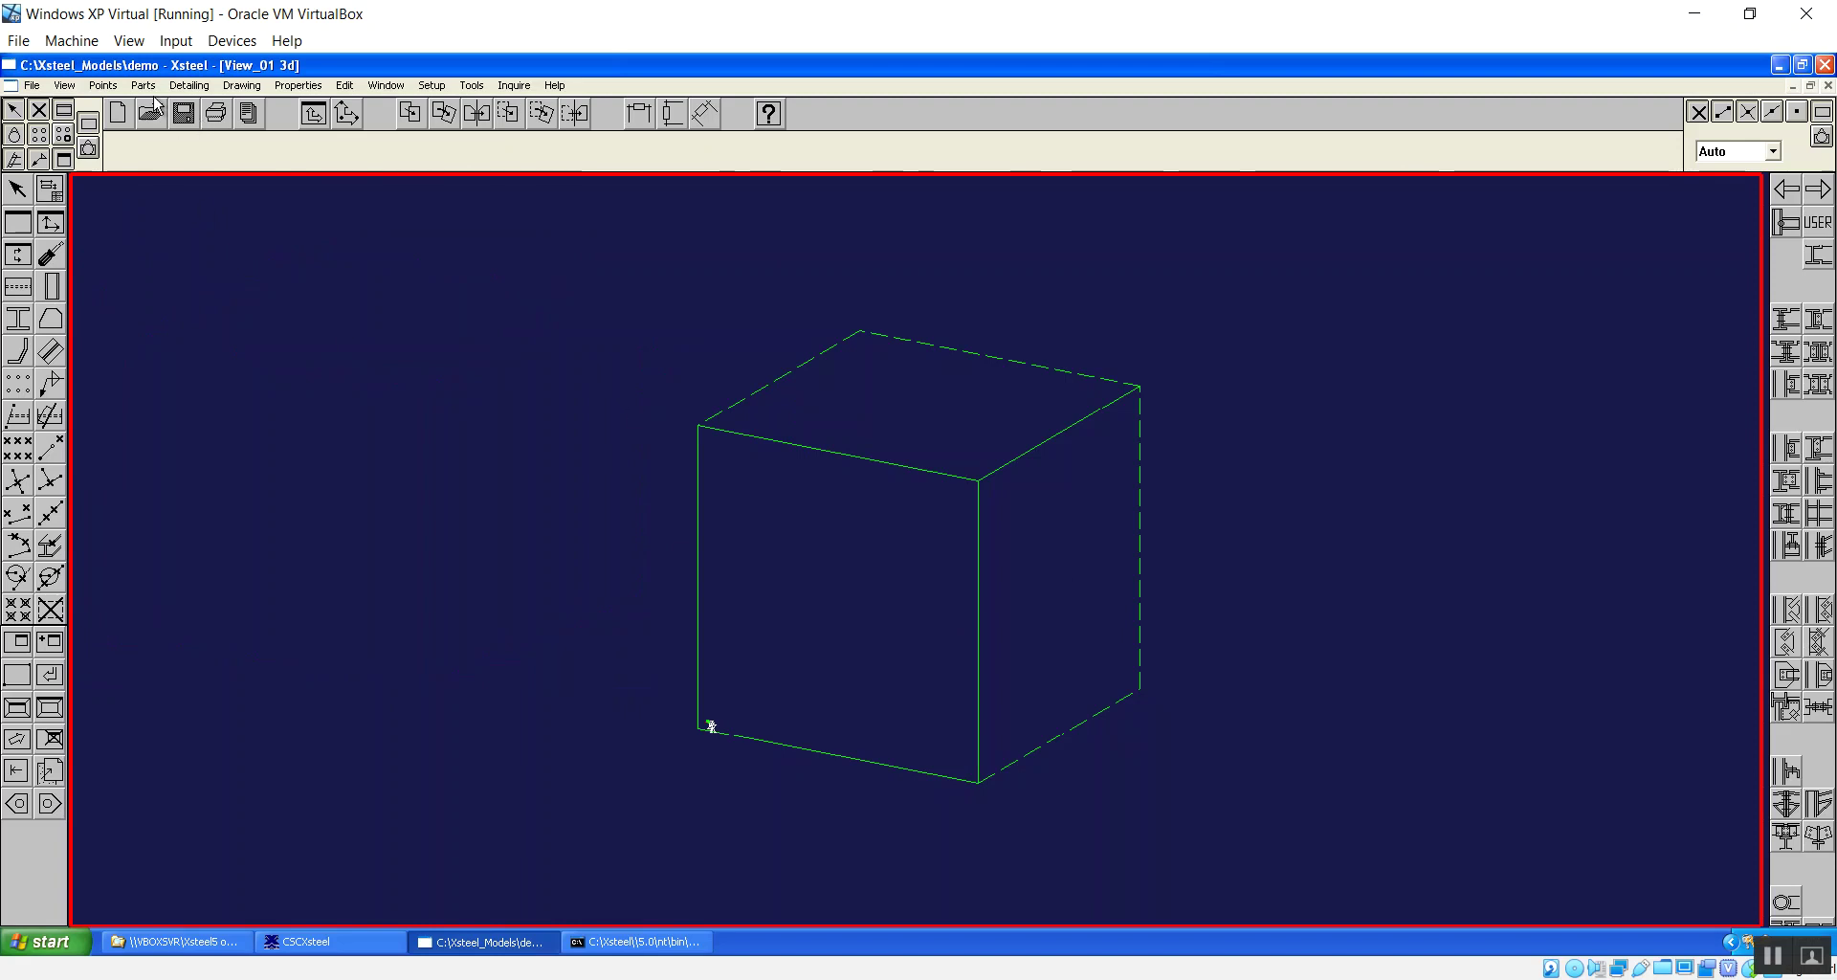
Enter grid coordinates 0 3000 3000 for X and Y, and 0 3000 6000 for Z.
left_click(102, 85)
left_click(115, 105)
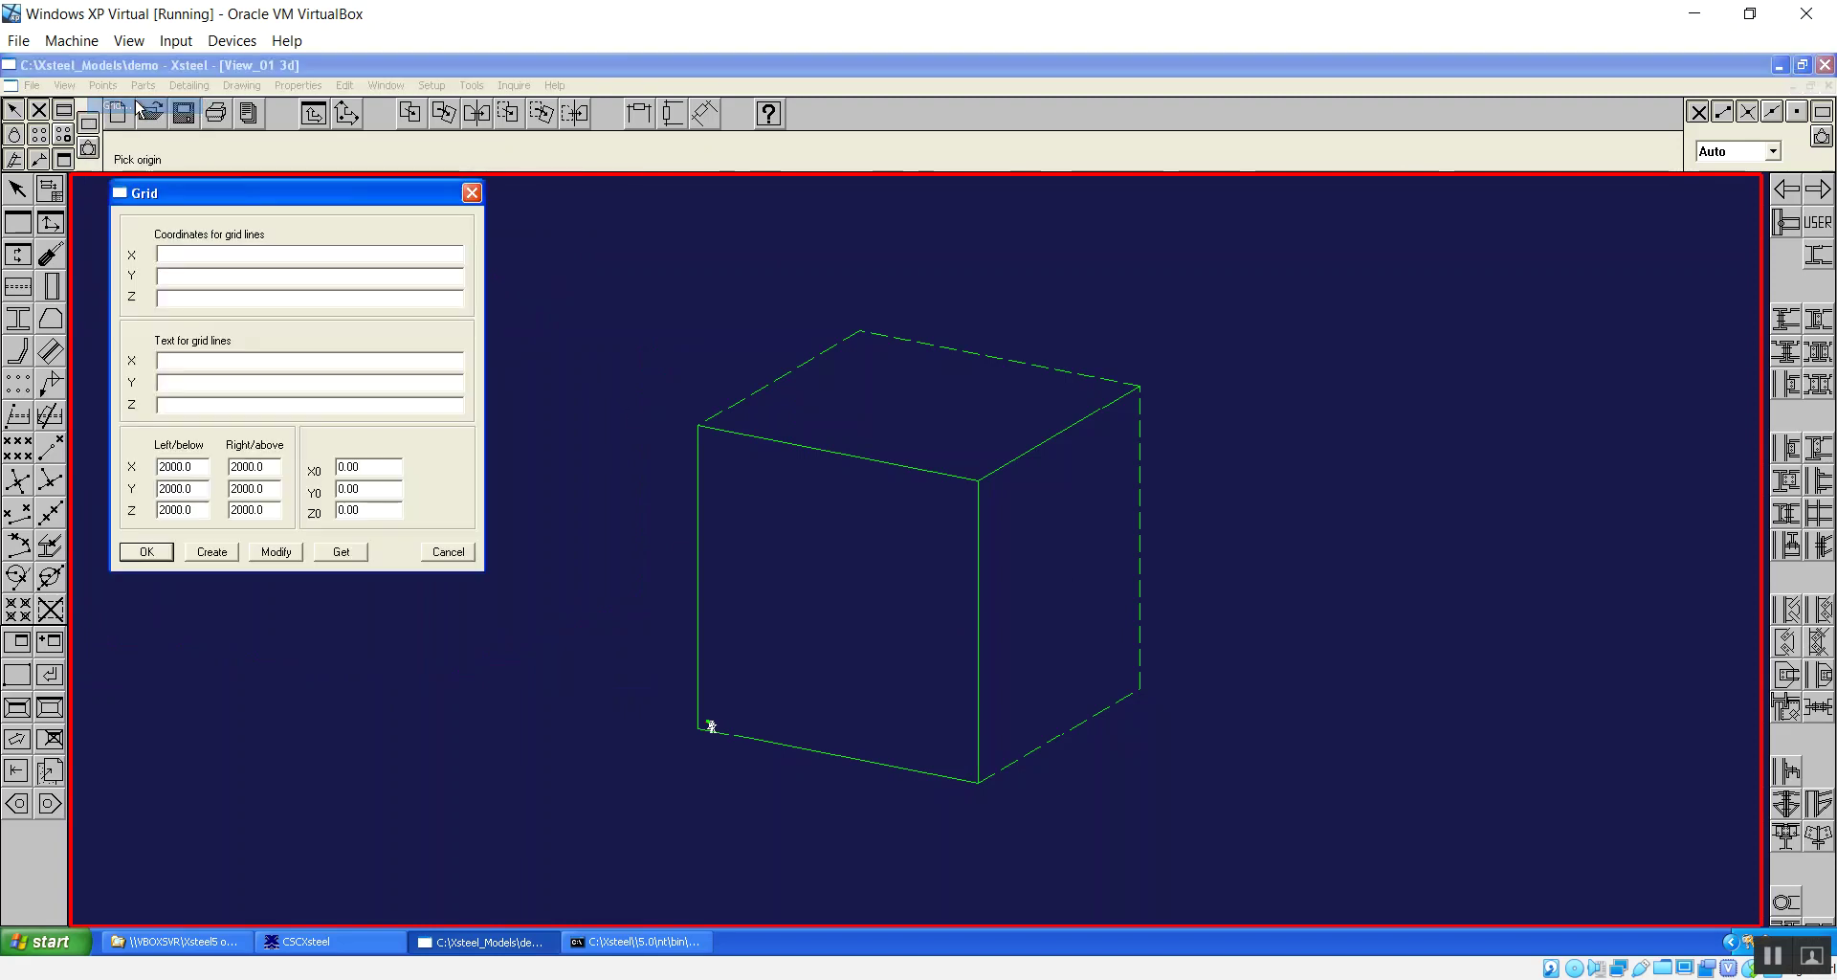
type("0")
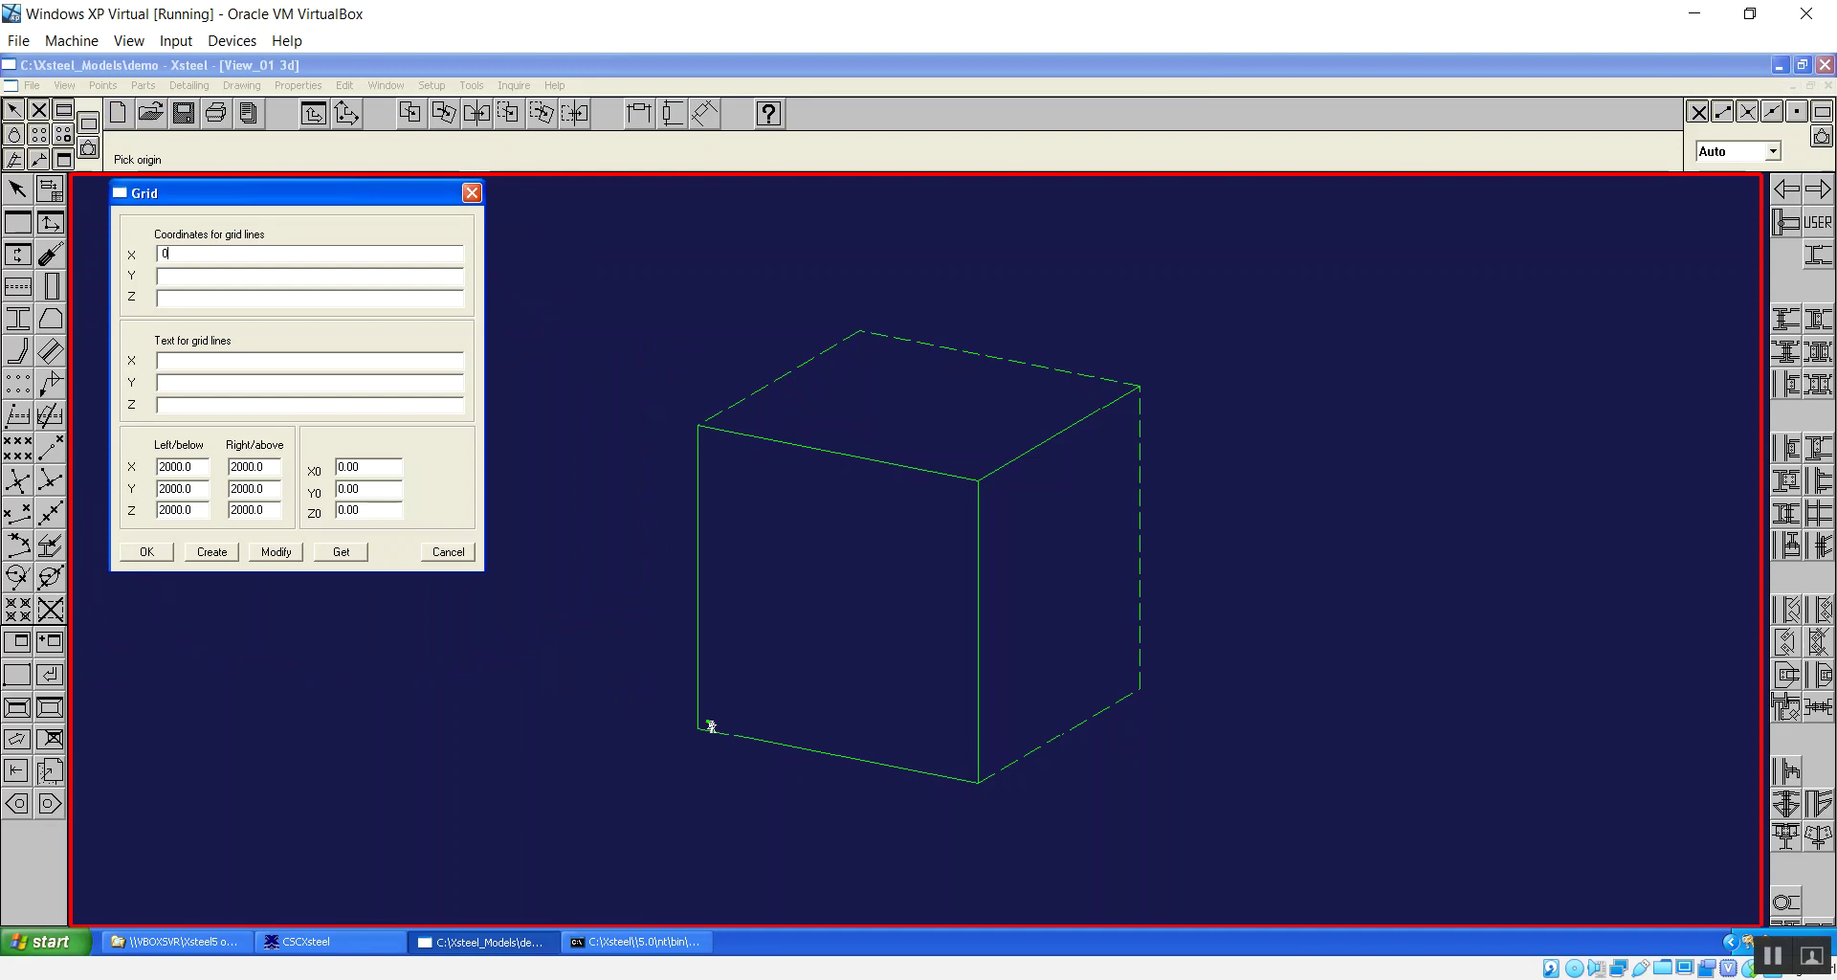
type(" 3000 3000")
key("Tab")
type("0 3000 3000")
left_click(210, 297)
type("0 3000 3000")
double_click(202, 300)
type("6000")
Label the grid lines 1 2 3, A B C and 'FFL +3000 +600', then create the grid.
left_click(192, 359)
type("1 2 3")
key("Tab")
type("A")
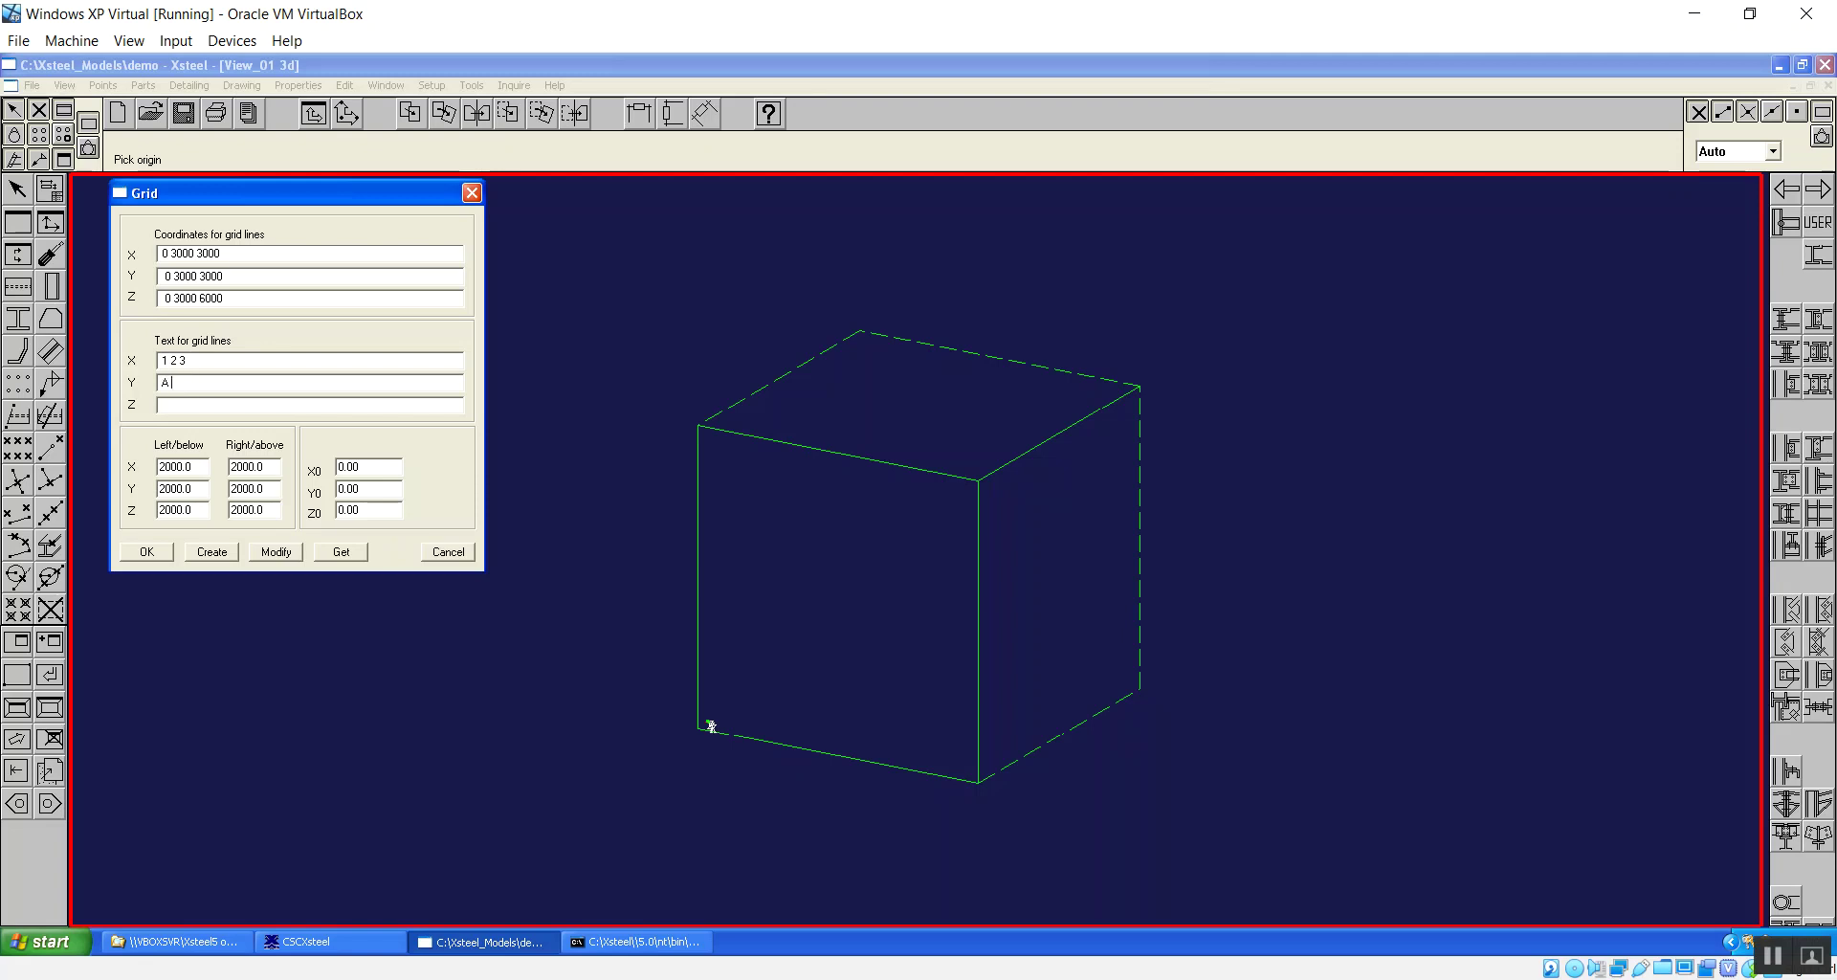
type(" B C")
key("Tab")
type("FFL +3000 +6000")
left_click(212, 551)
left_click(146, 551)
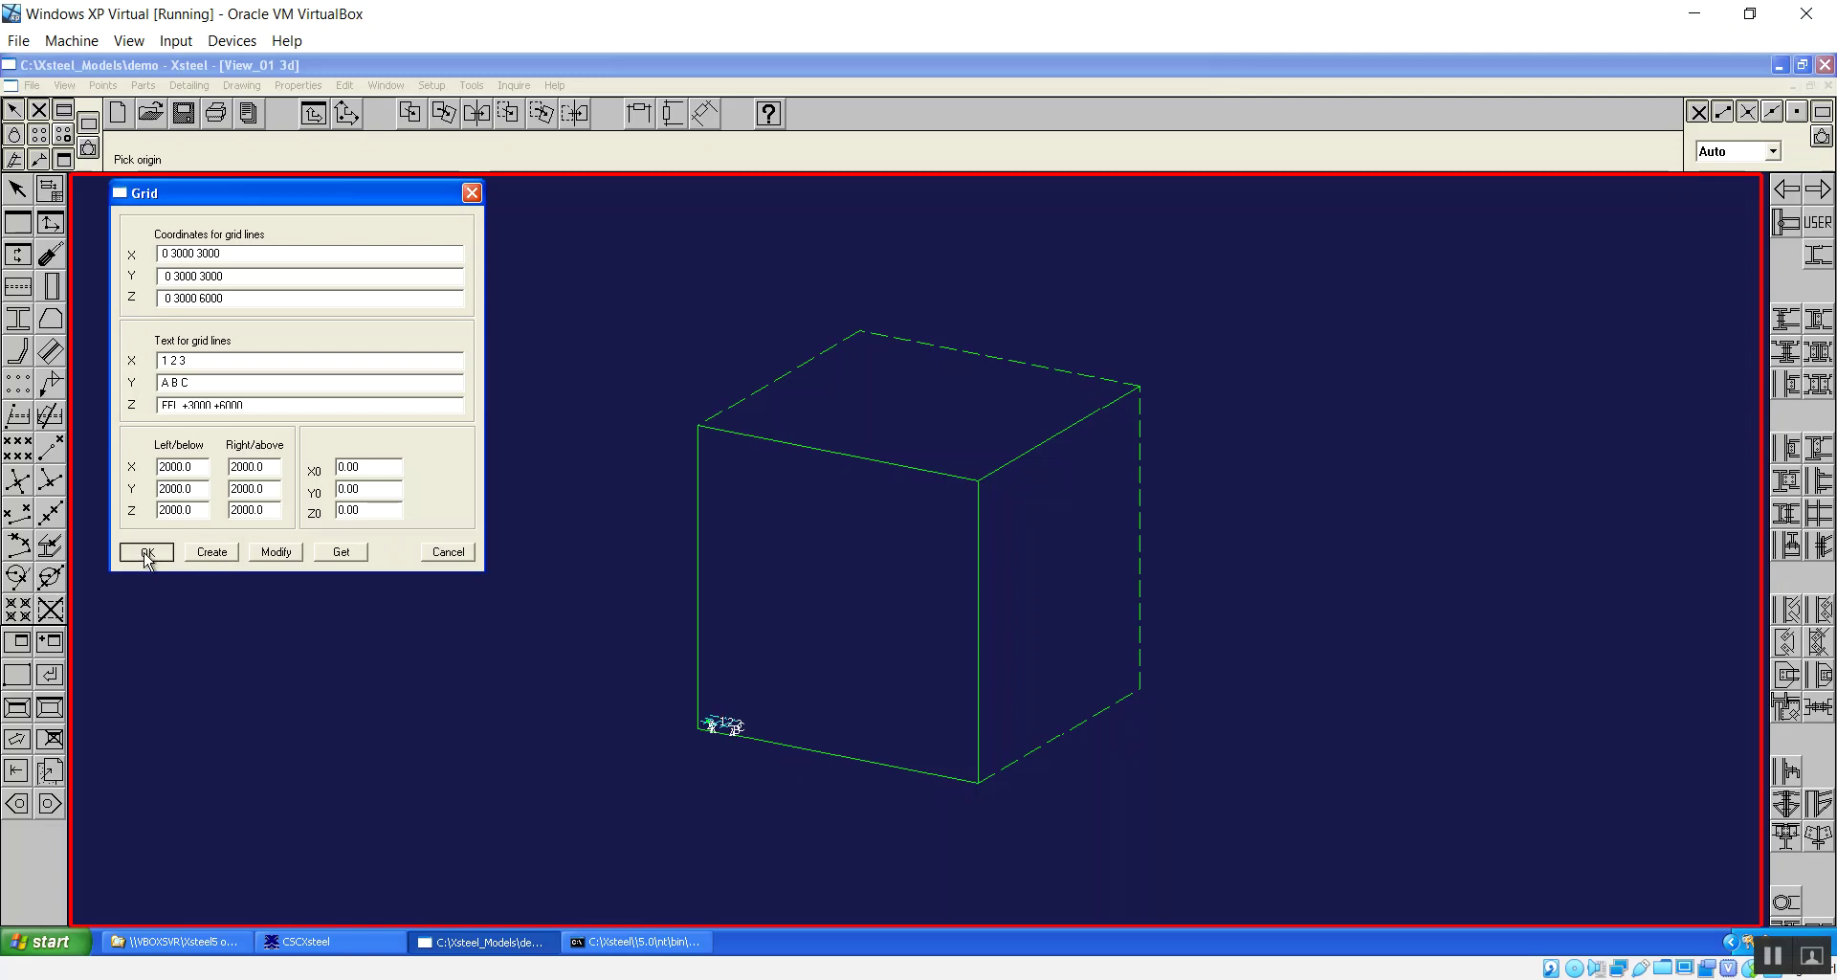
right_click(583, 410)
left_click(617, 419)
right_click(592, 432)
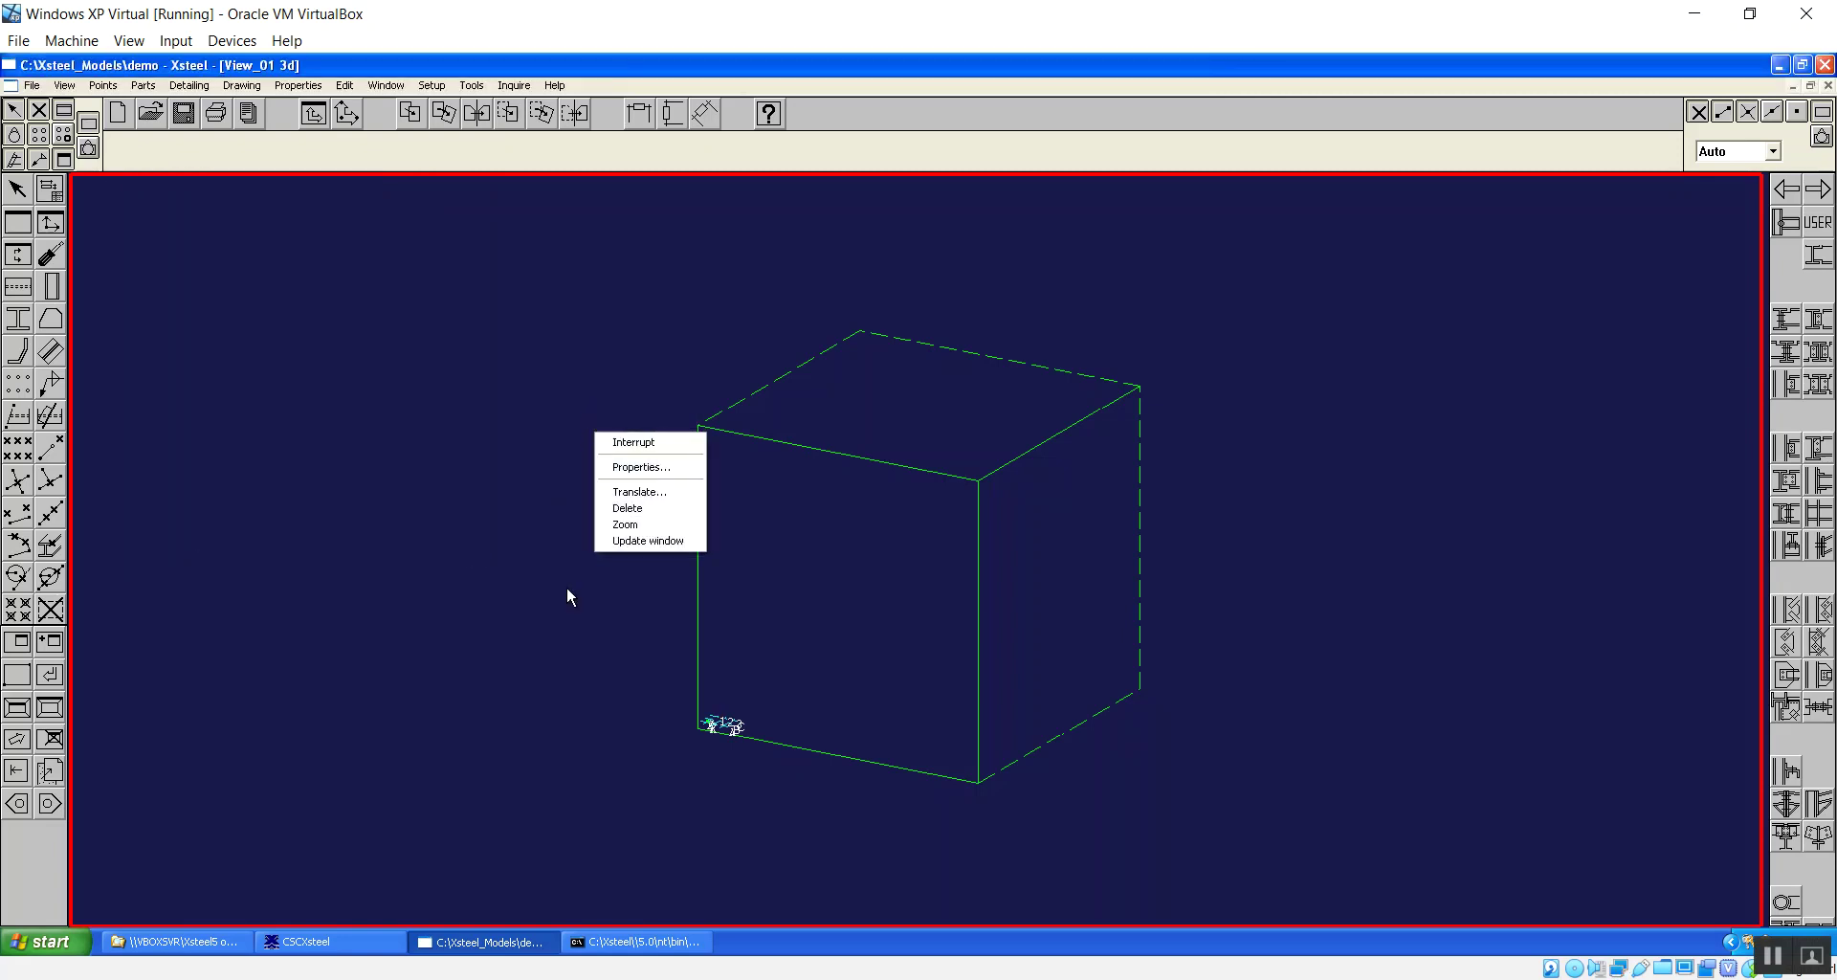
left_click(632, 442)
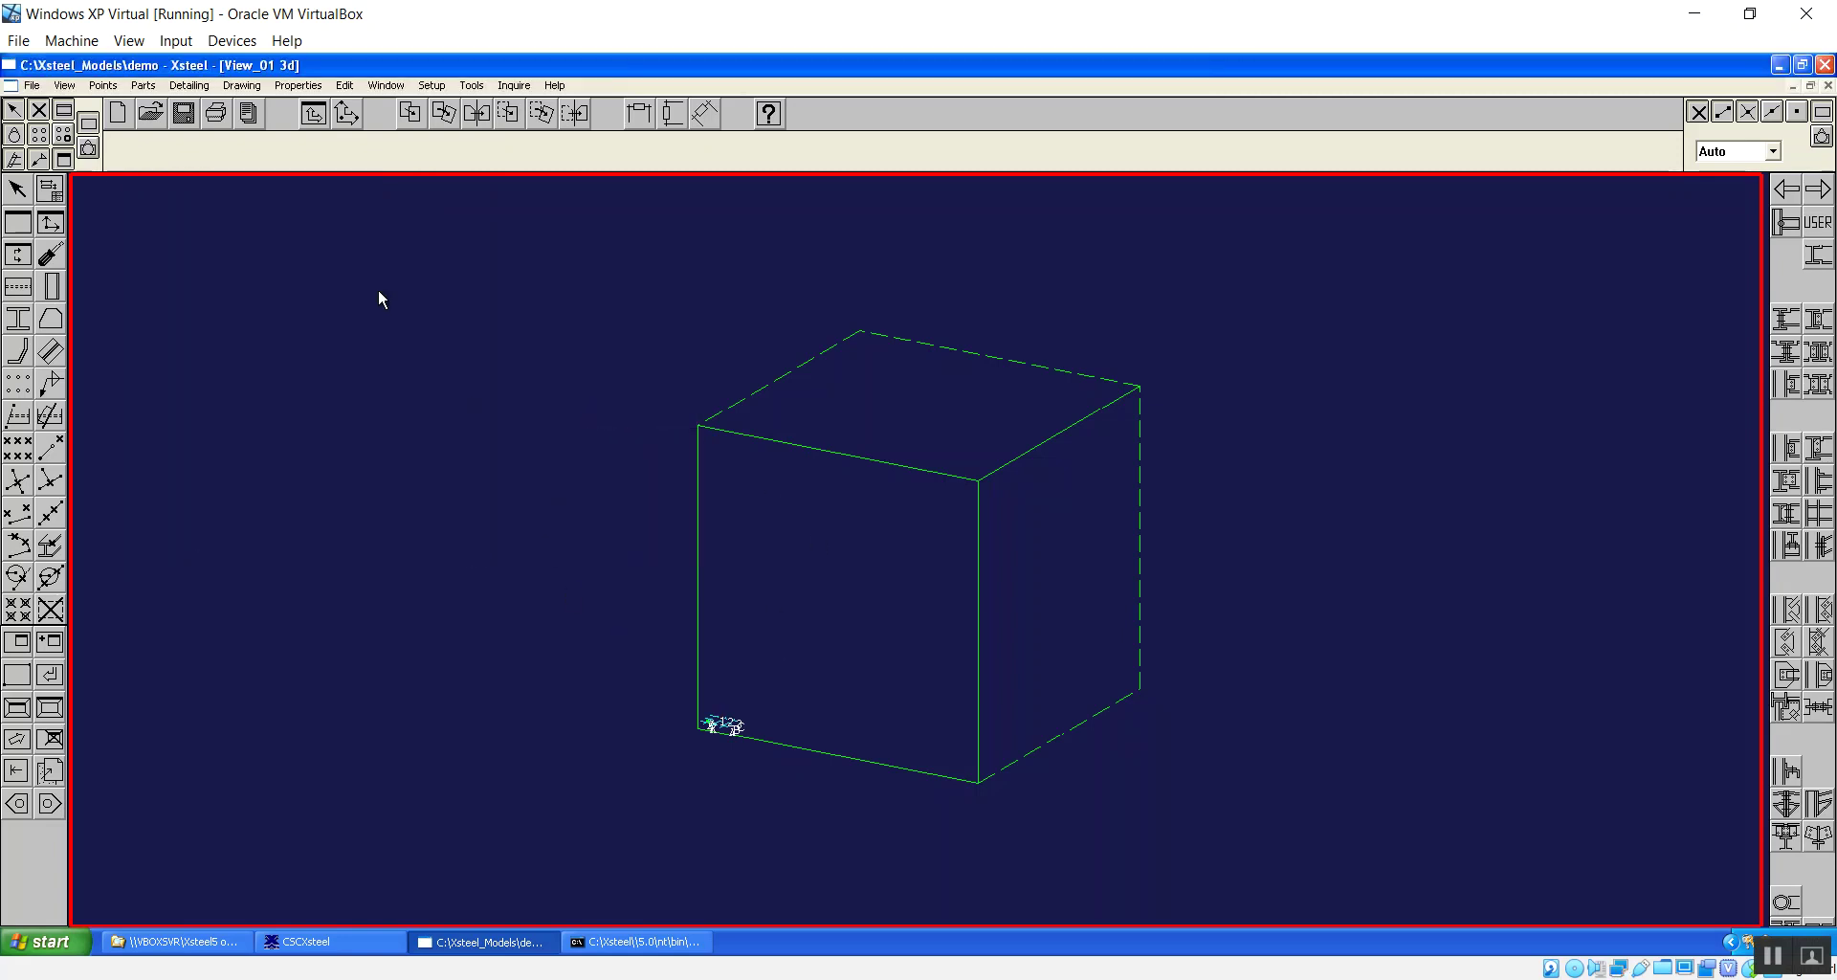
left_click(65, 86)
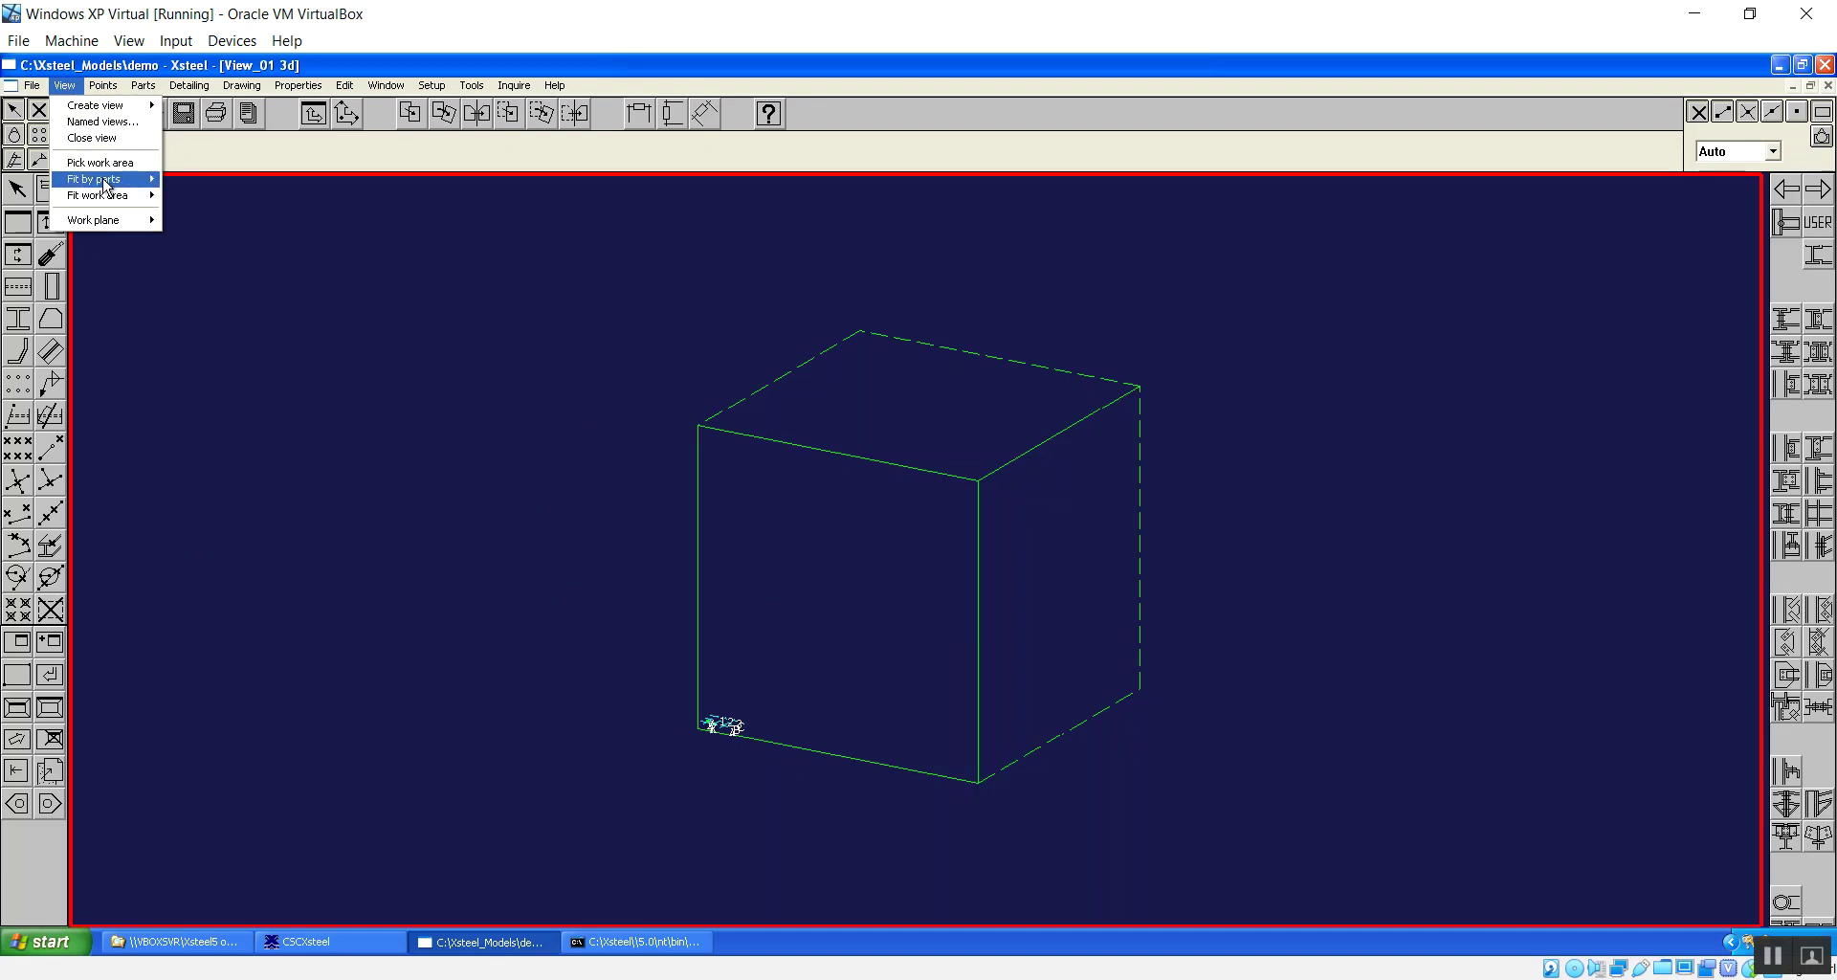
mouse_move(105, 196)
left_click(196, 179)
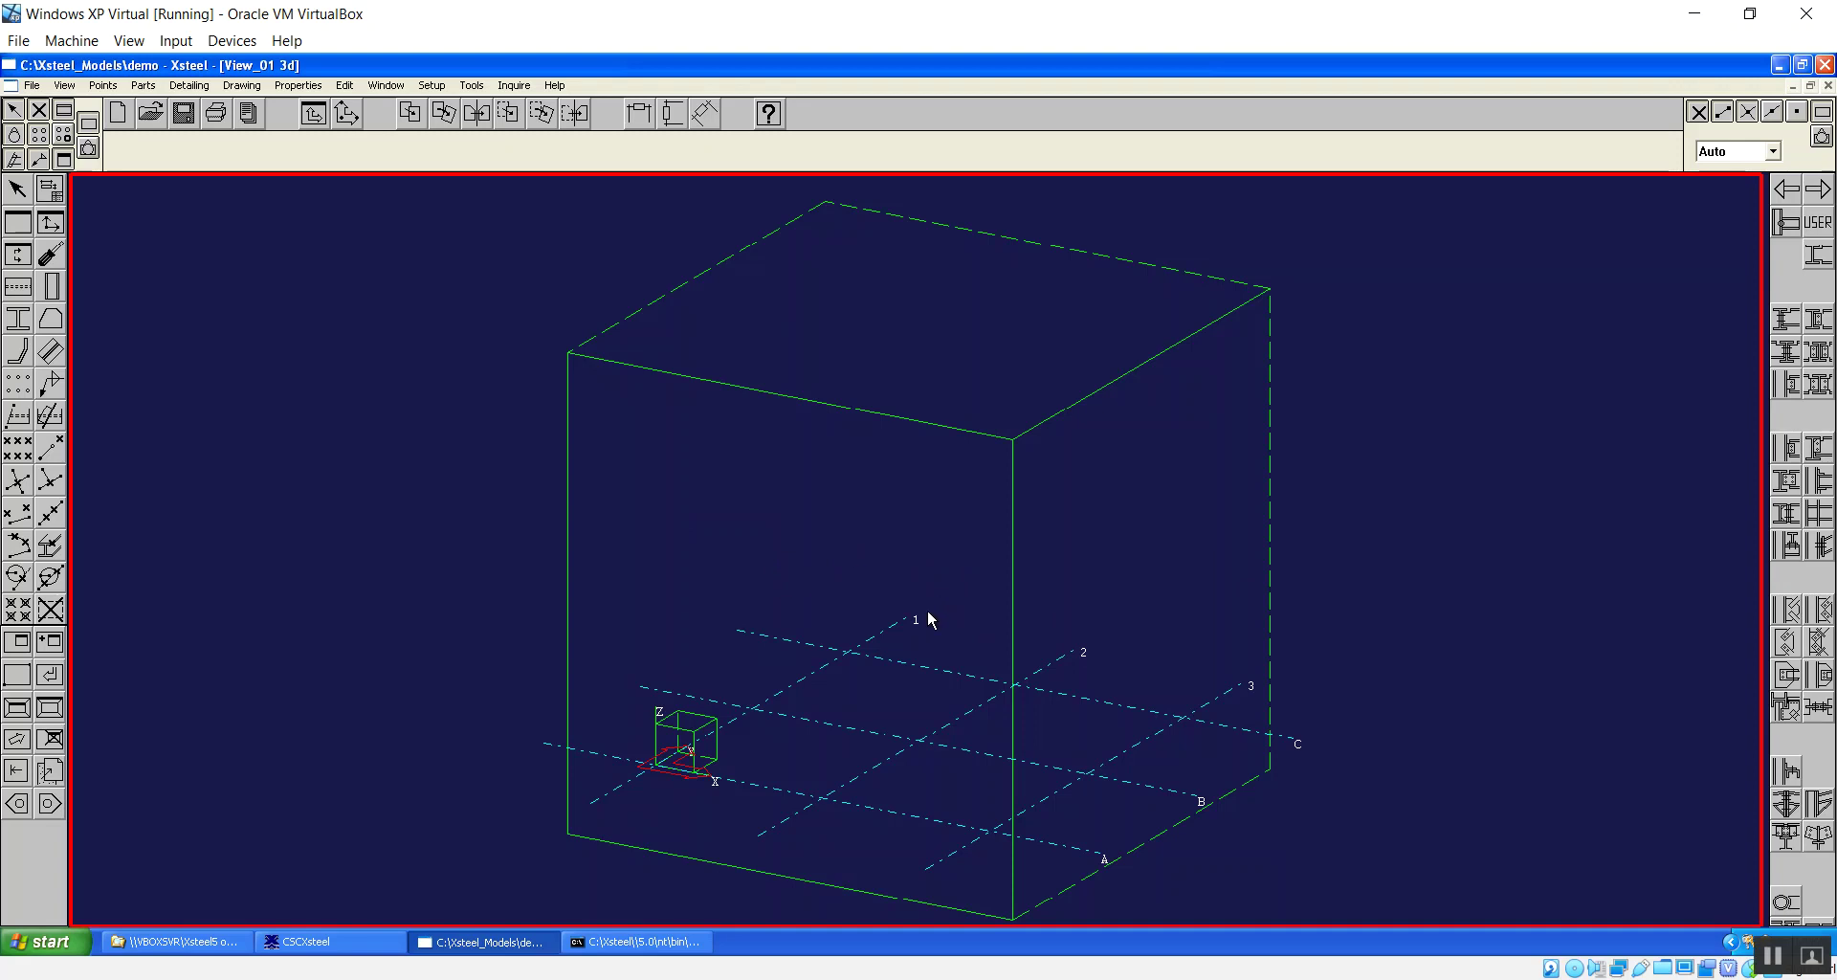
left_click(19, 677)
left_click(1301, 869)
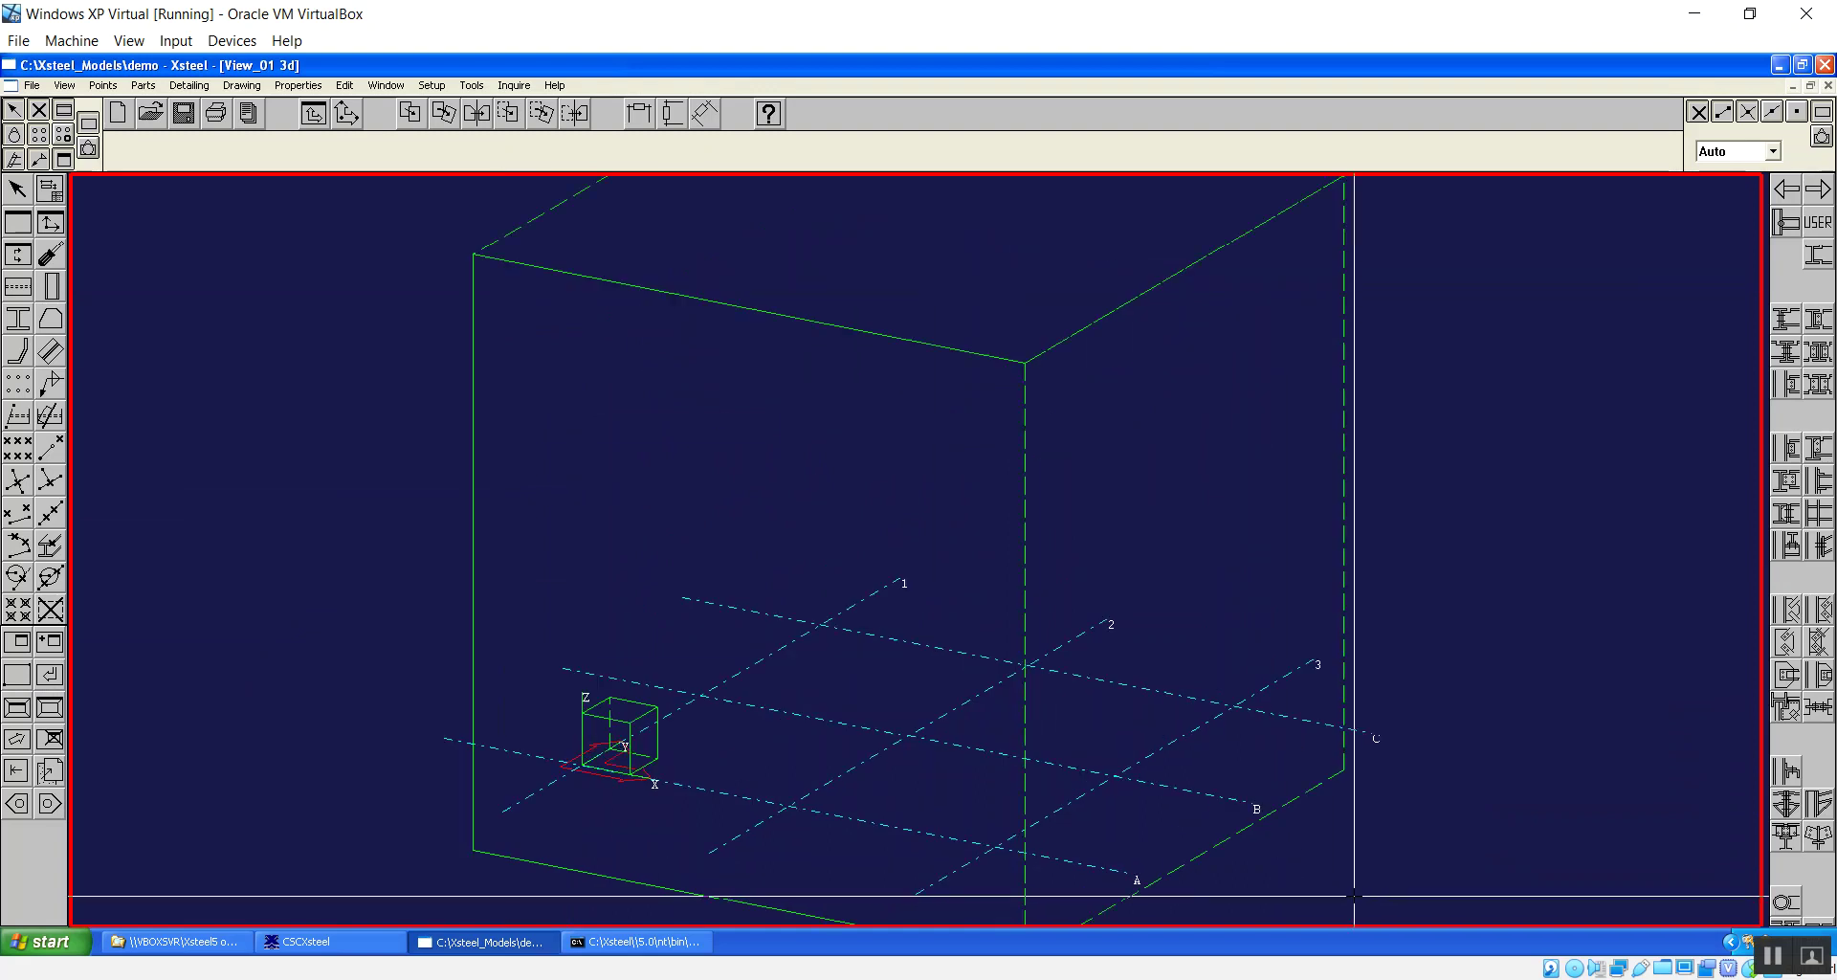
right_click(939, 494)
left_click(987, 504)
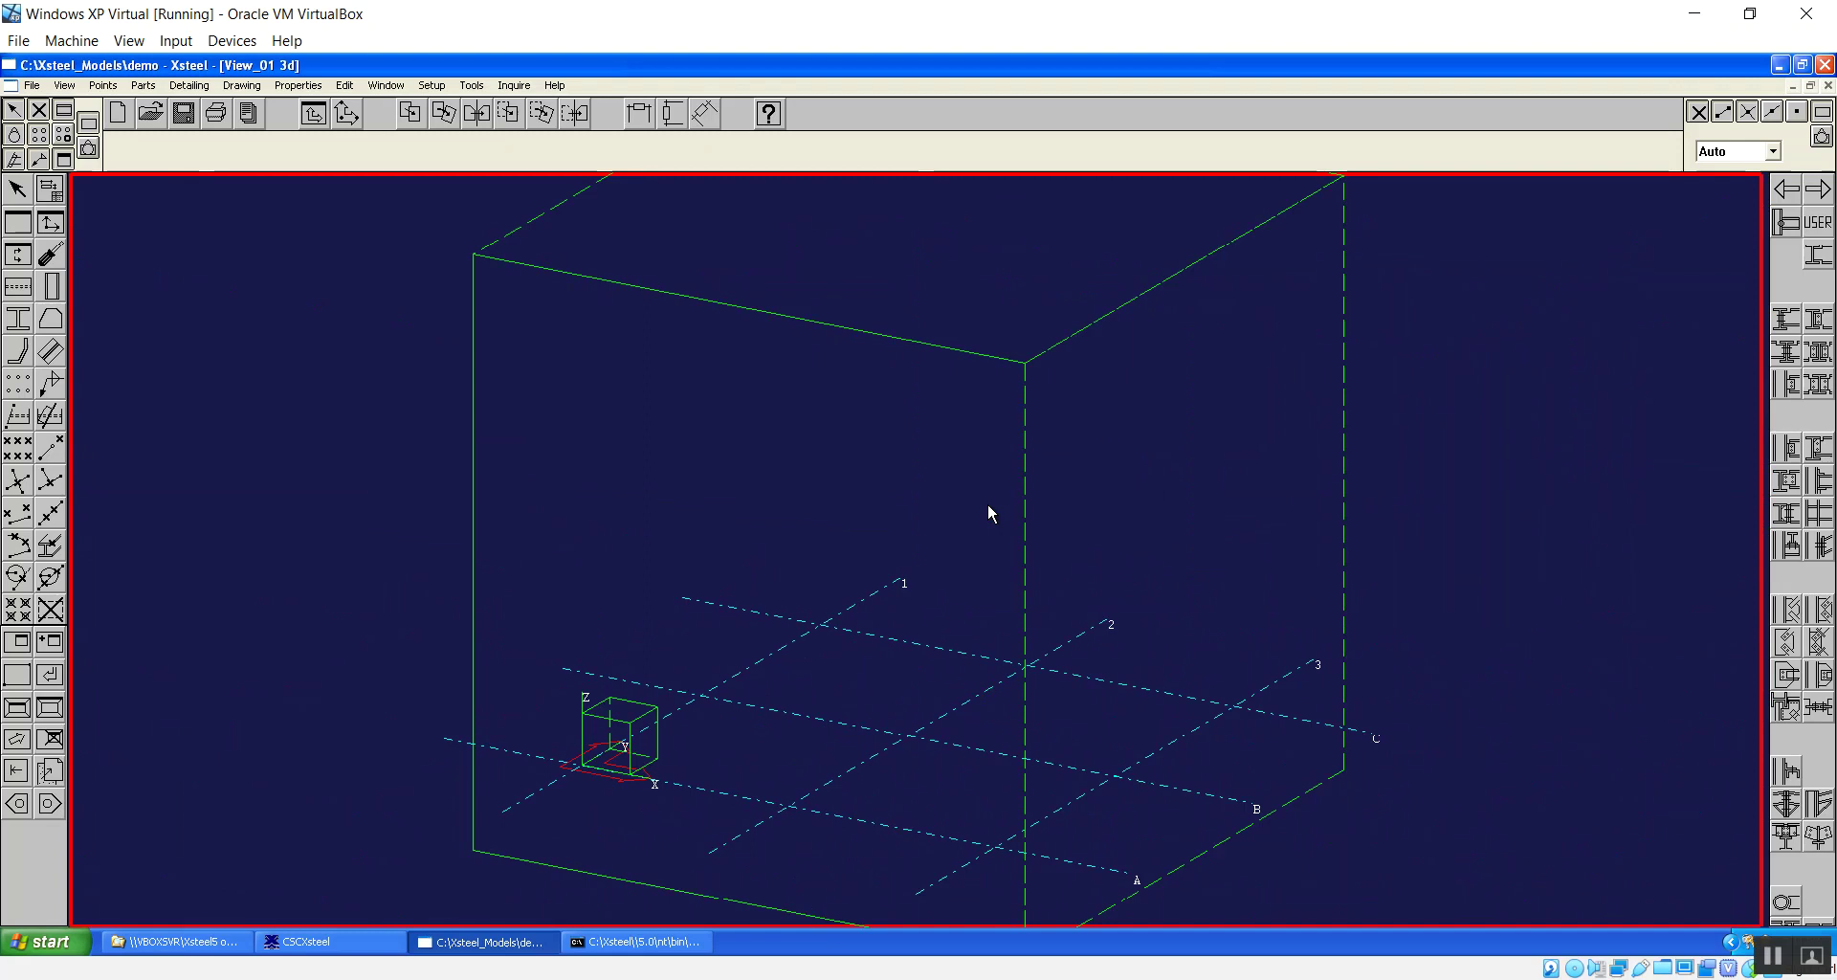
left_click(50, 707)
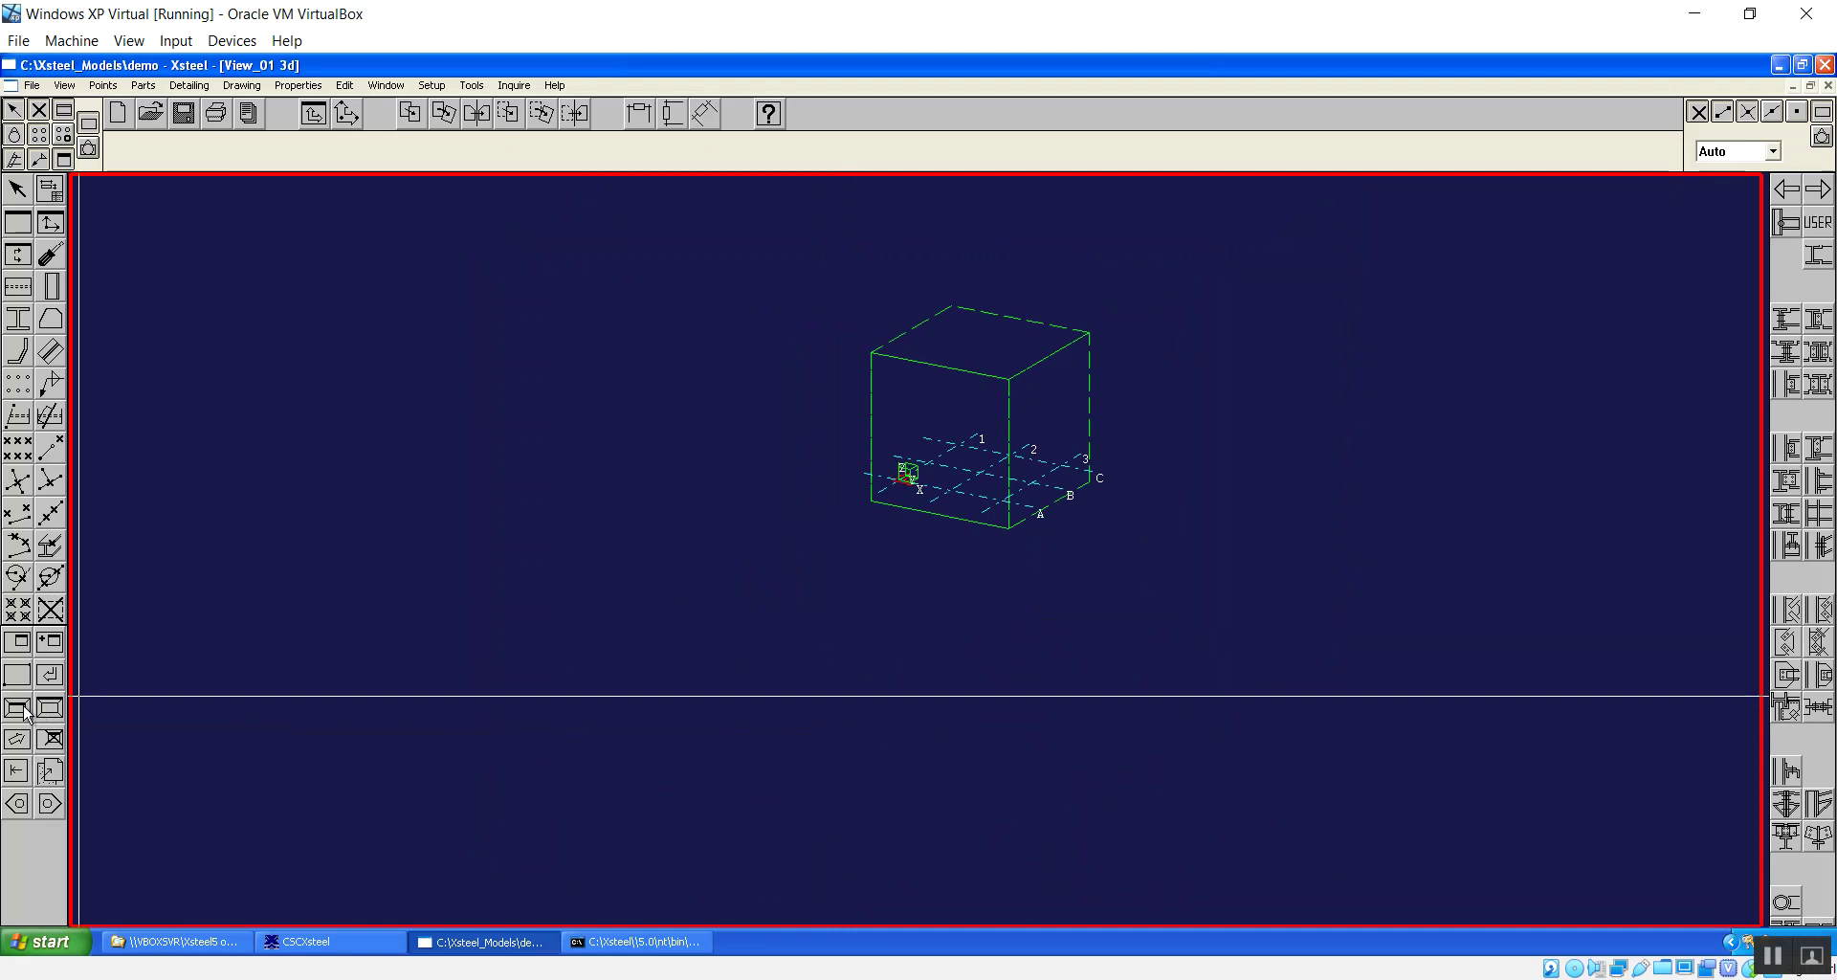
scroll(1006, 482, "up", 2)
right_click(800, 609)
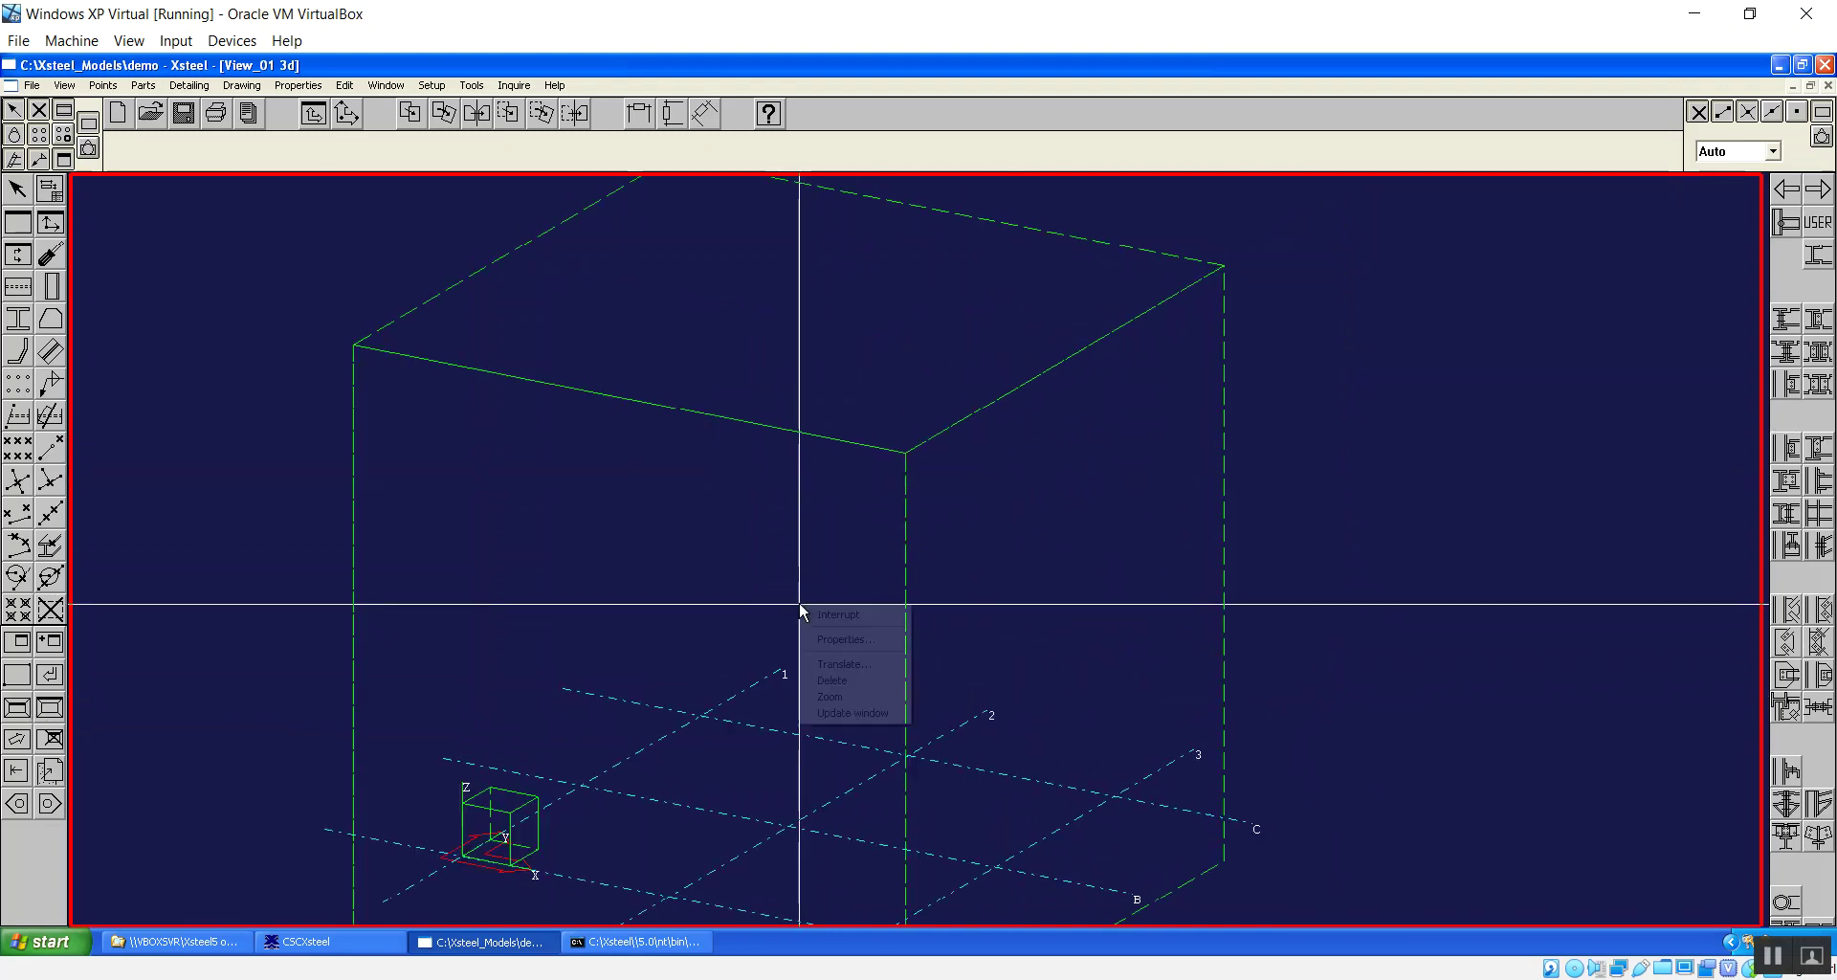
left_click(848, 620)
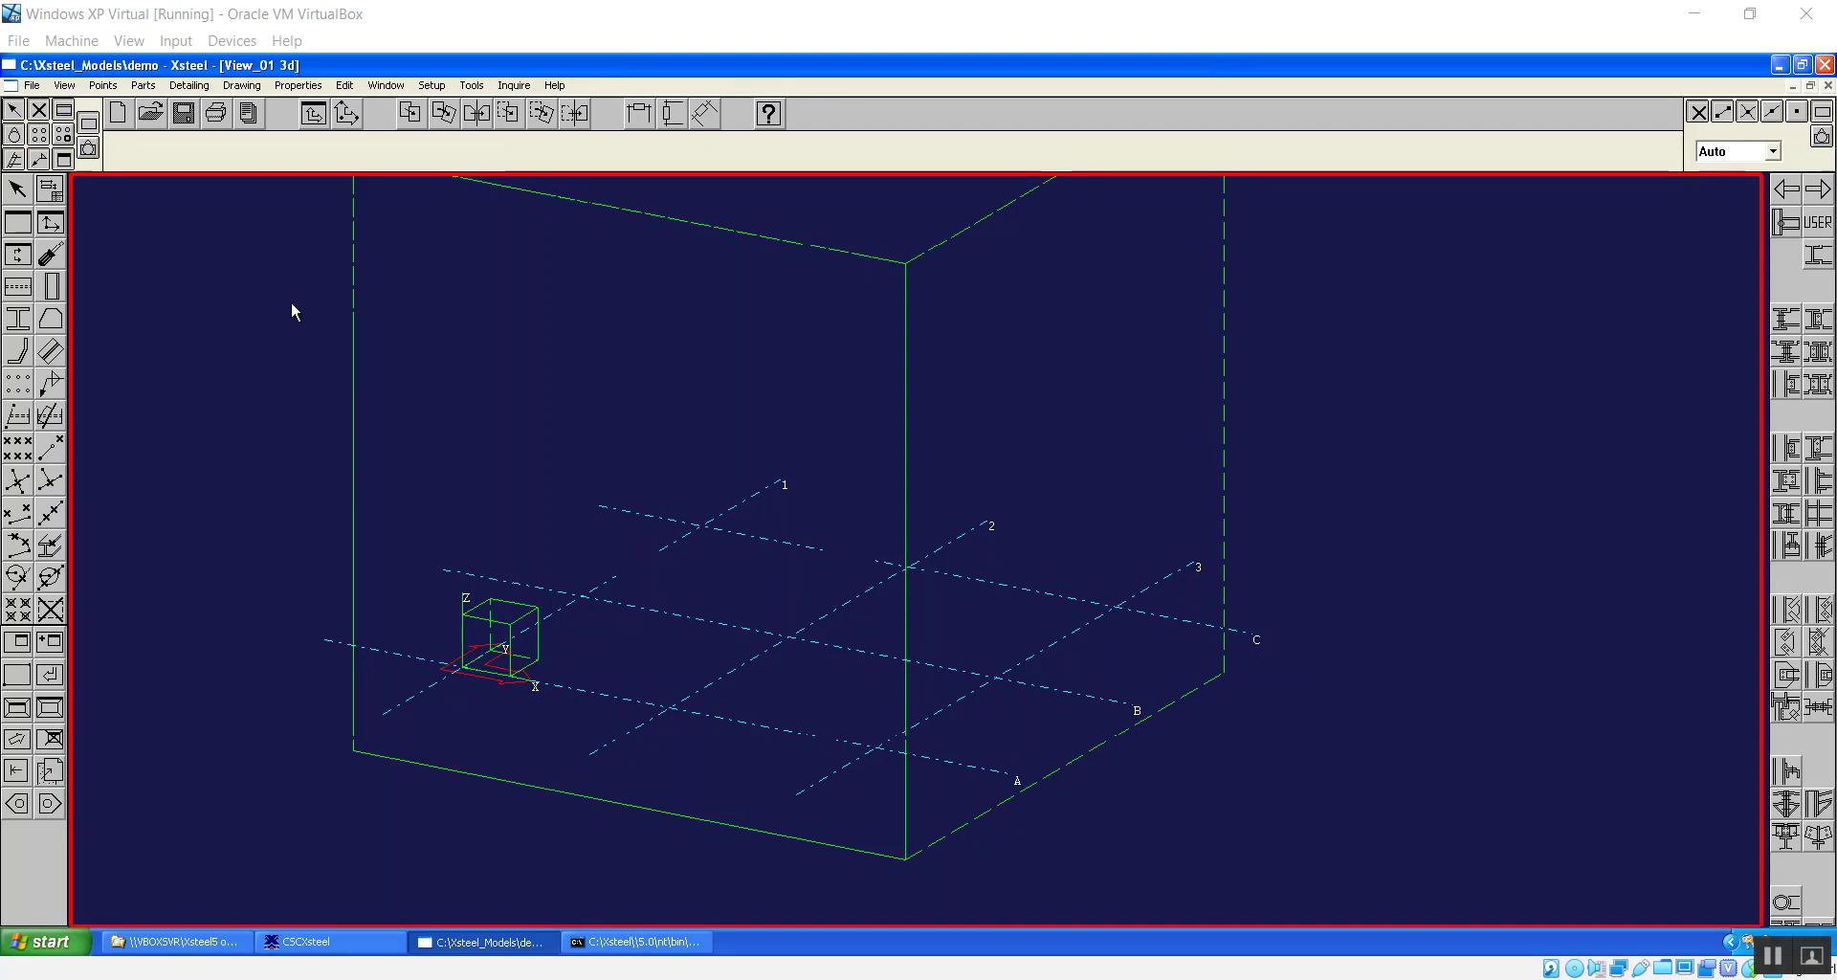
Set columns to UC254*254*73, material 43A, levels -500 to 5000, then interrupt placement.
double_click(54, 289)
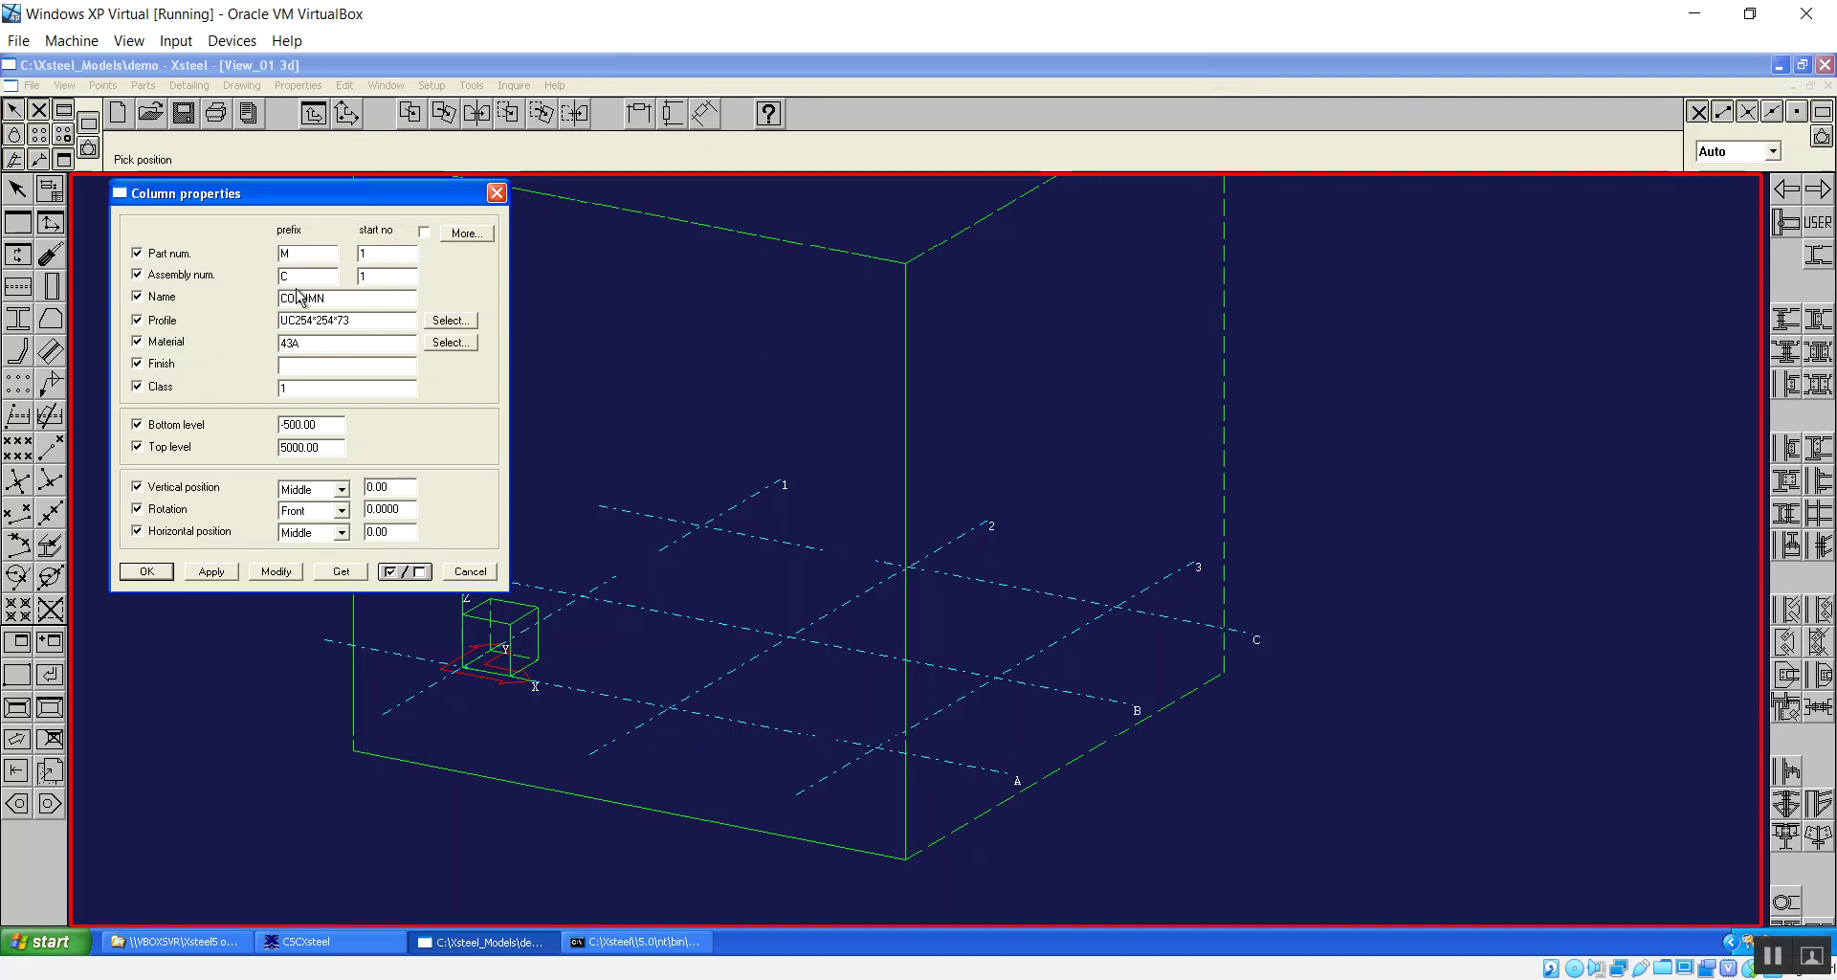
left_click(148, 572)
left_click(465, 664)
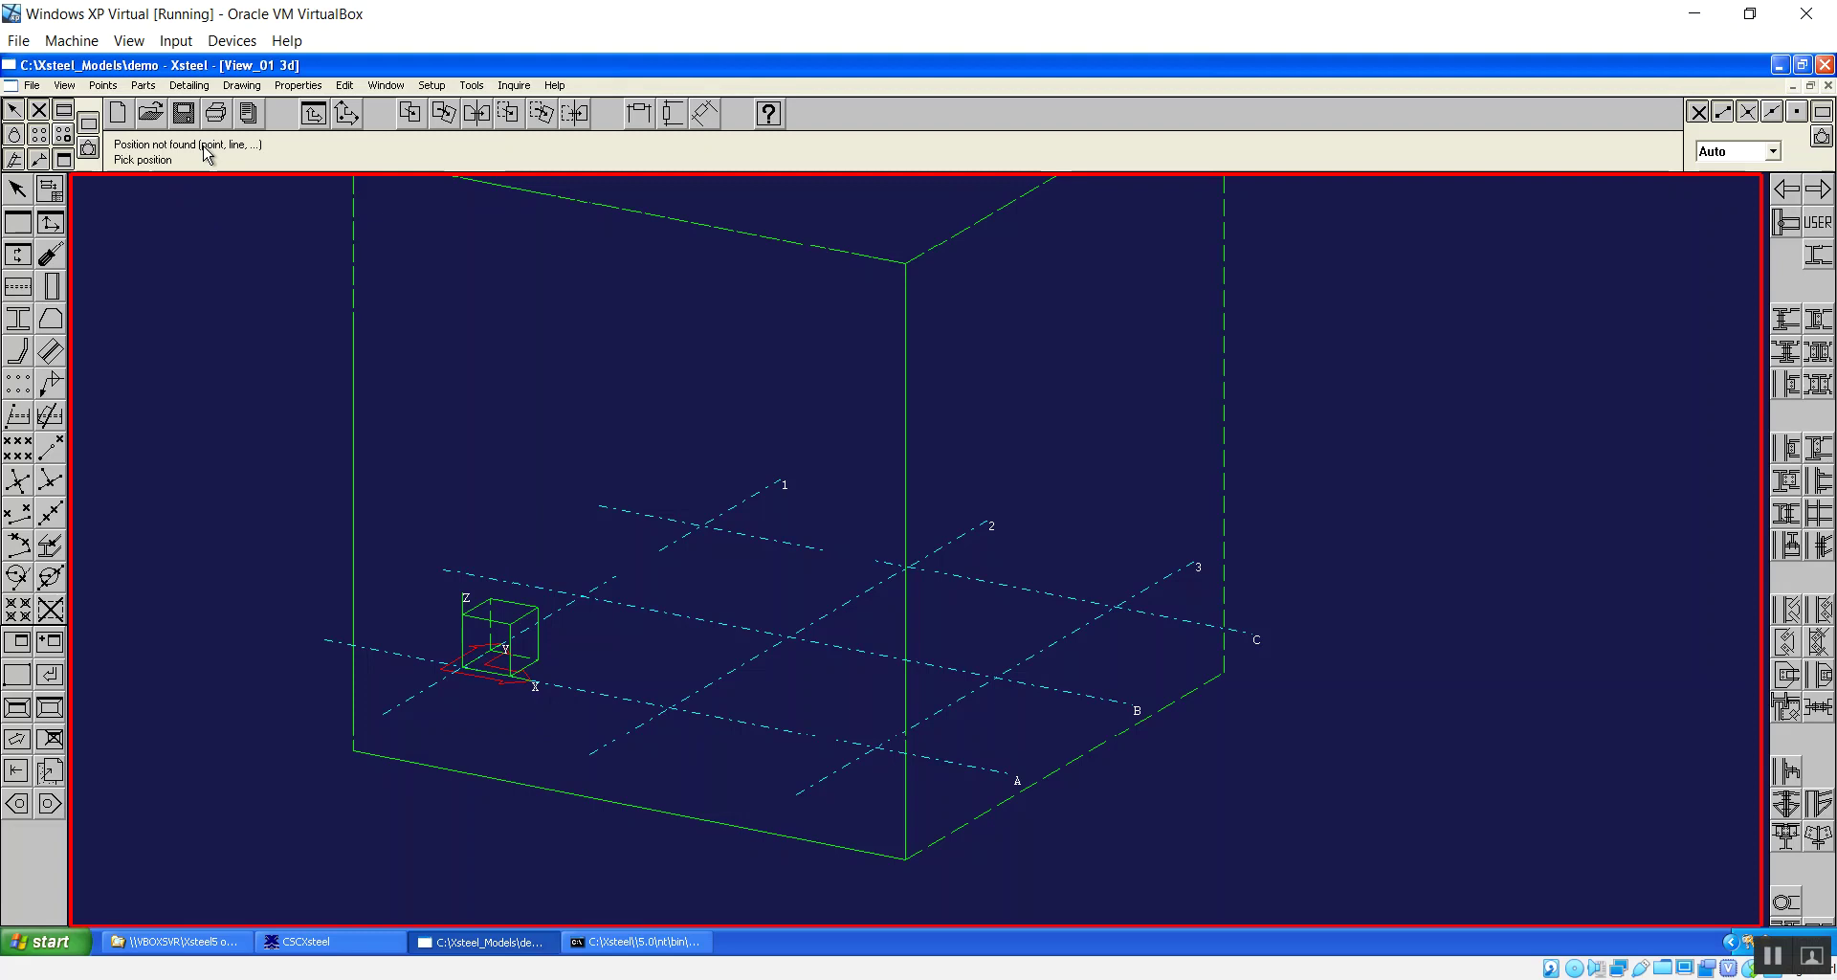
right_click(289, 322)
left_click(336, 334)
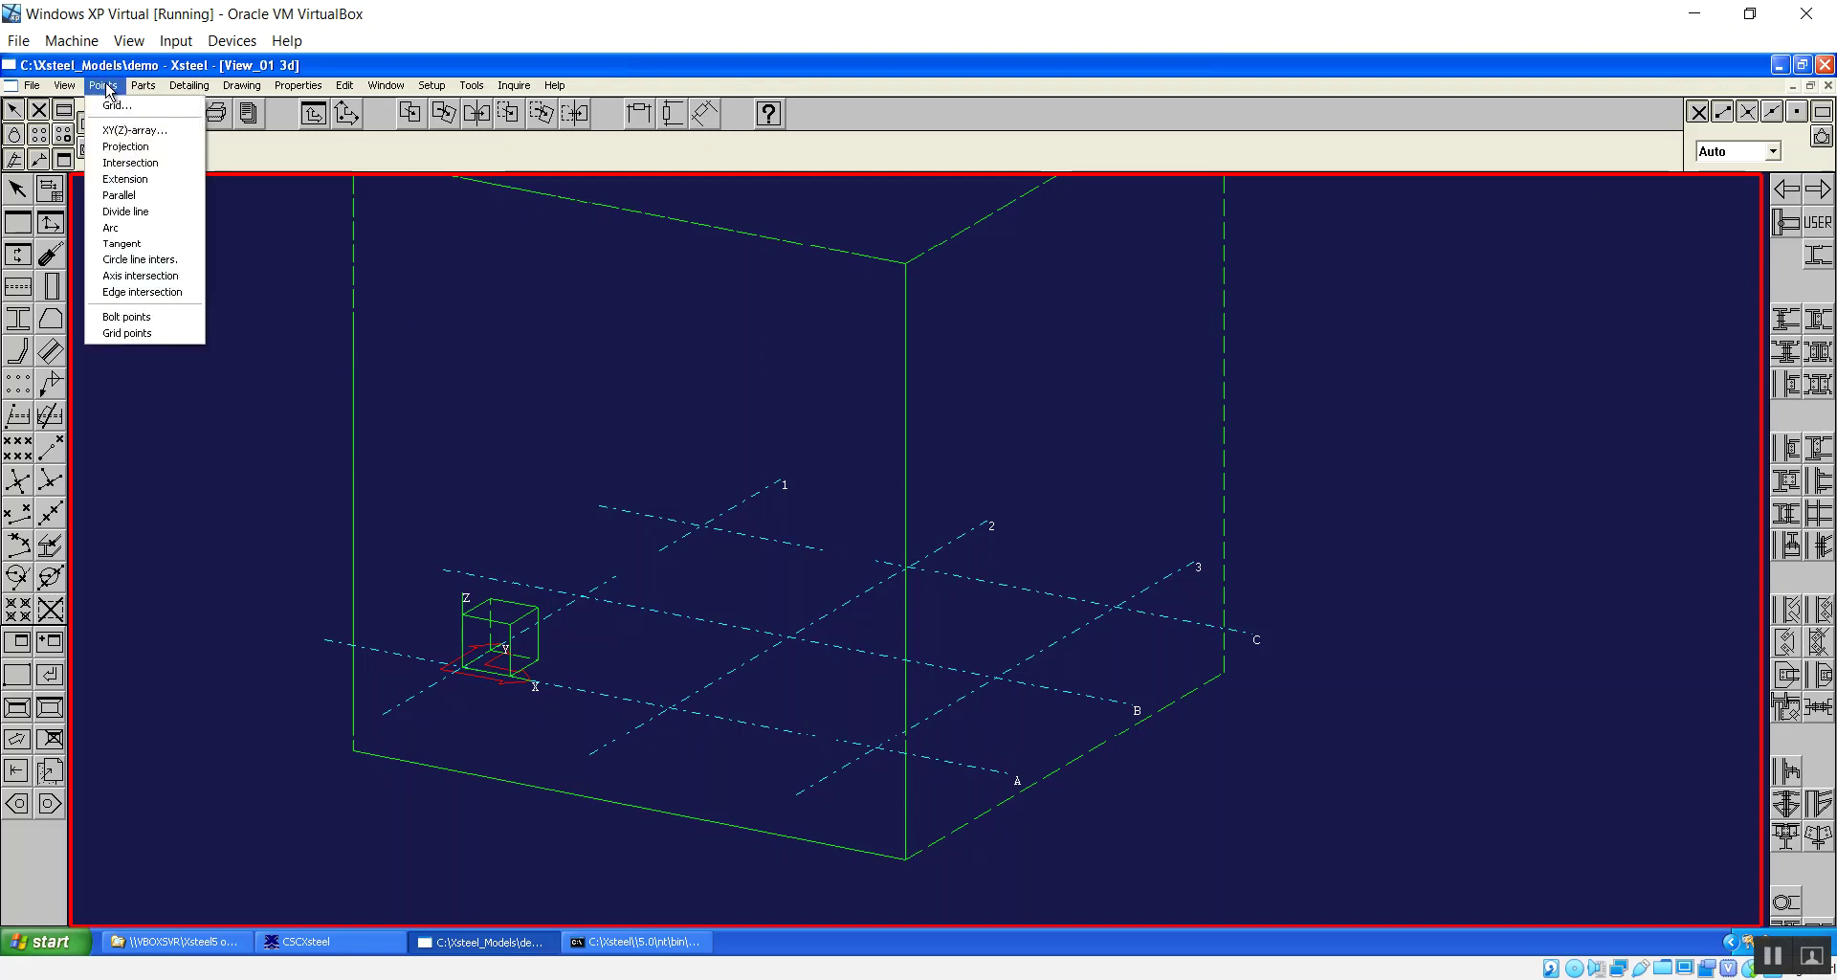
Add points at all nine grid-line intersections by picking the grid.
left_click(127, 333)
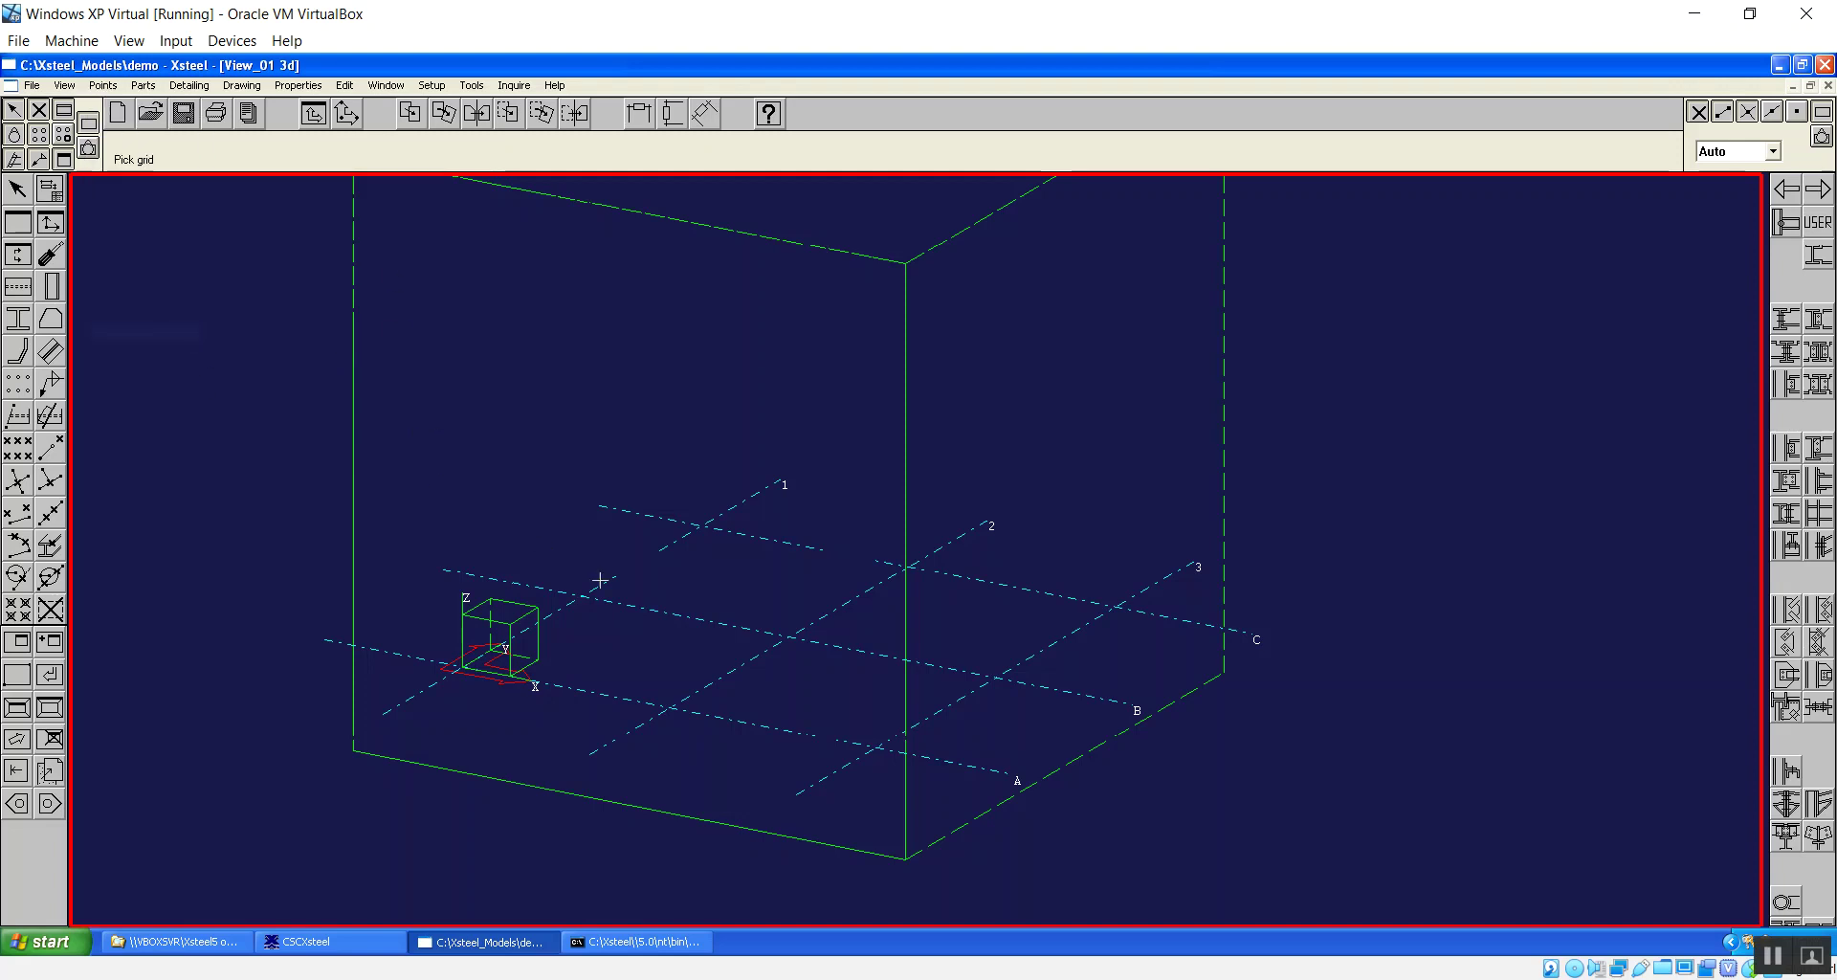
left_click(630, 608)
right_click(521, 315)
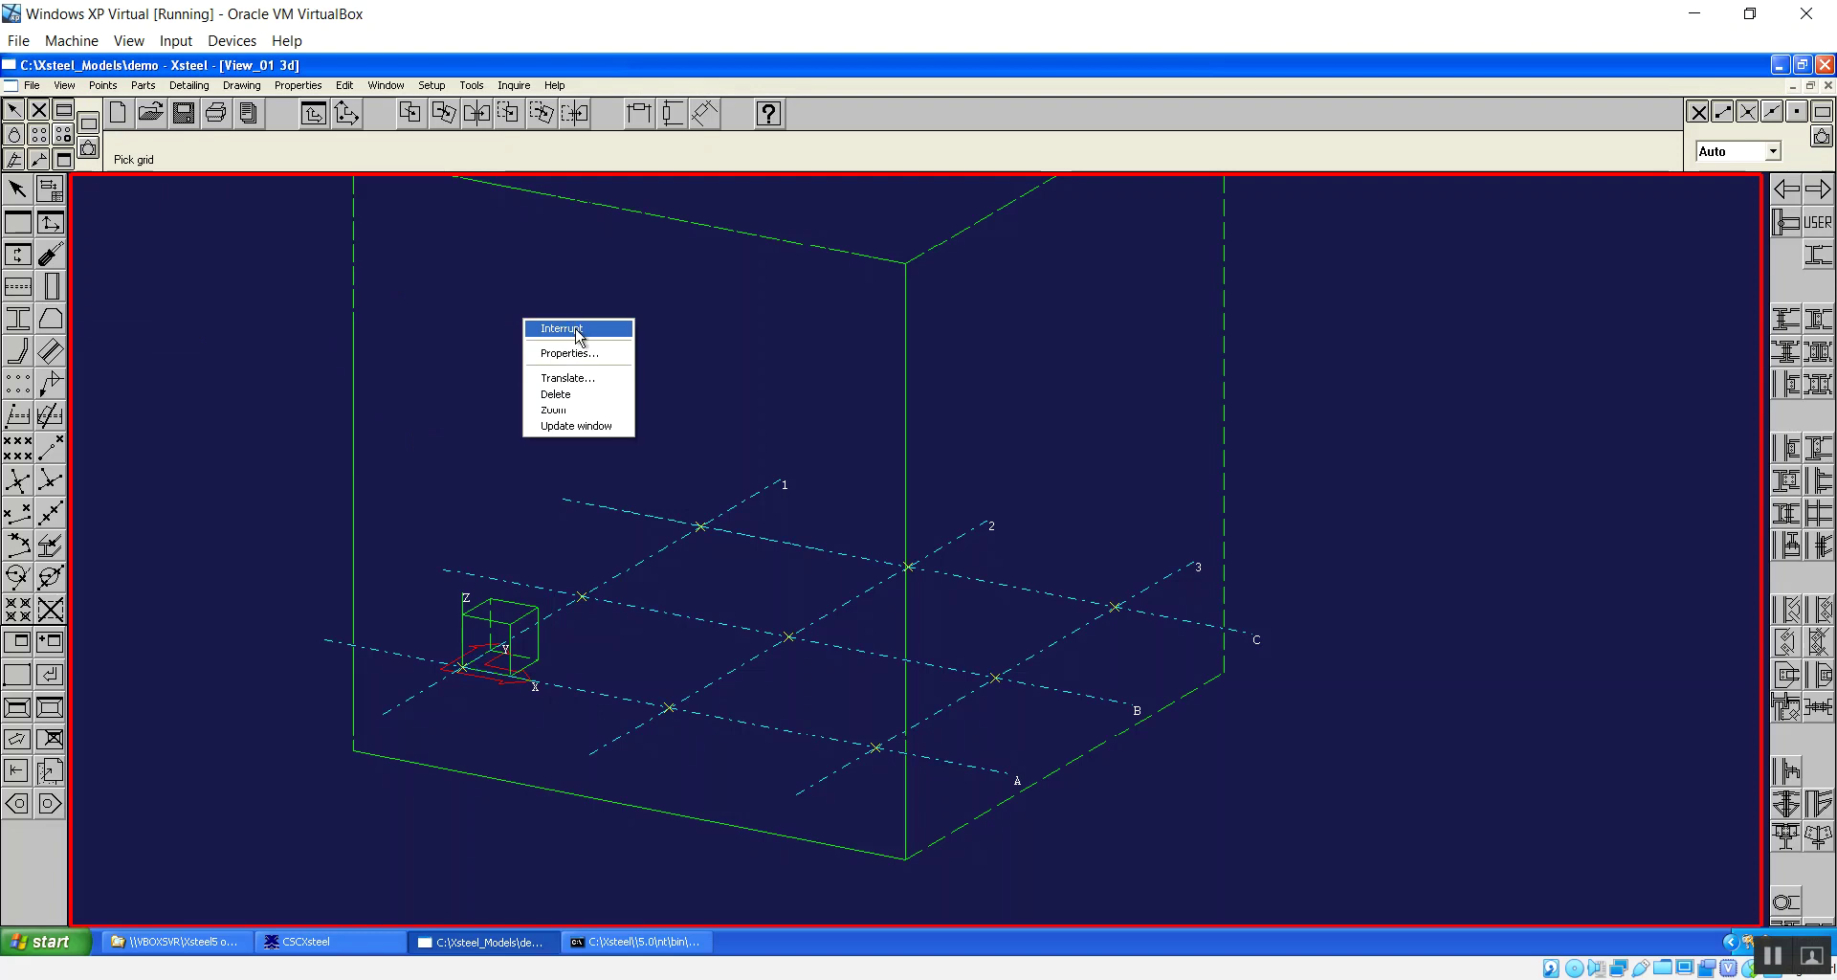
left_click(574, 327)
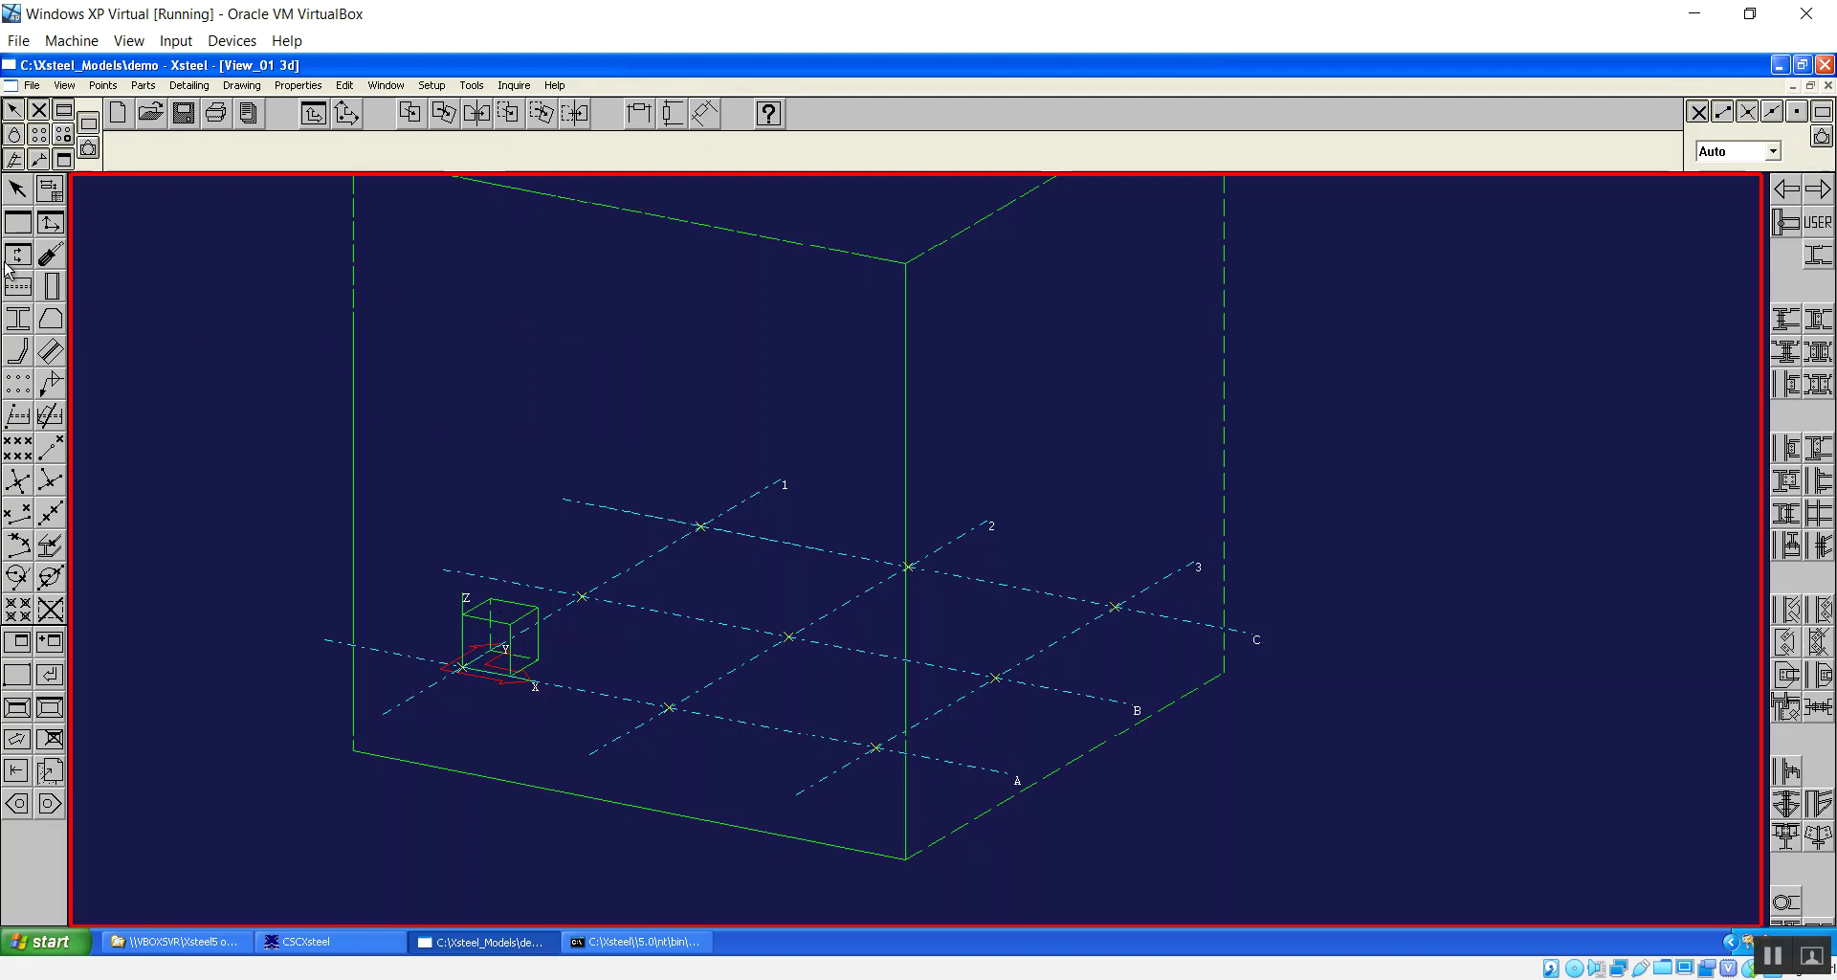
left_click(55, 285)
Place two UC254*254*73 columns on grid points and fit the work area.
left_click(461, 667)
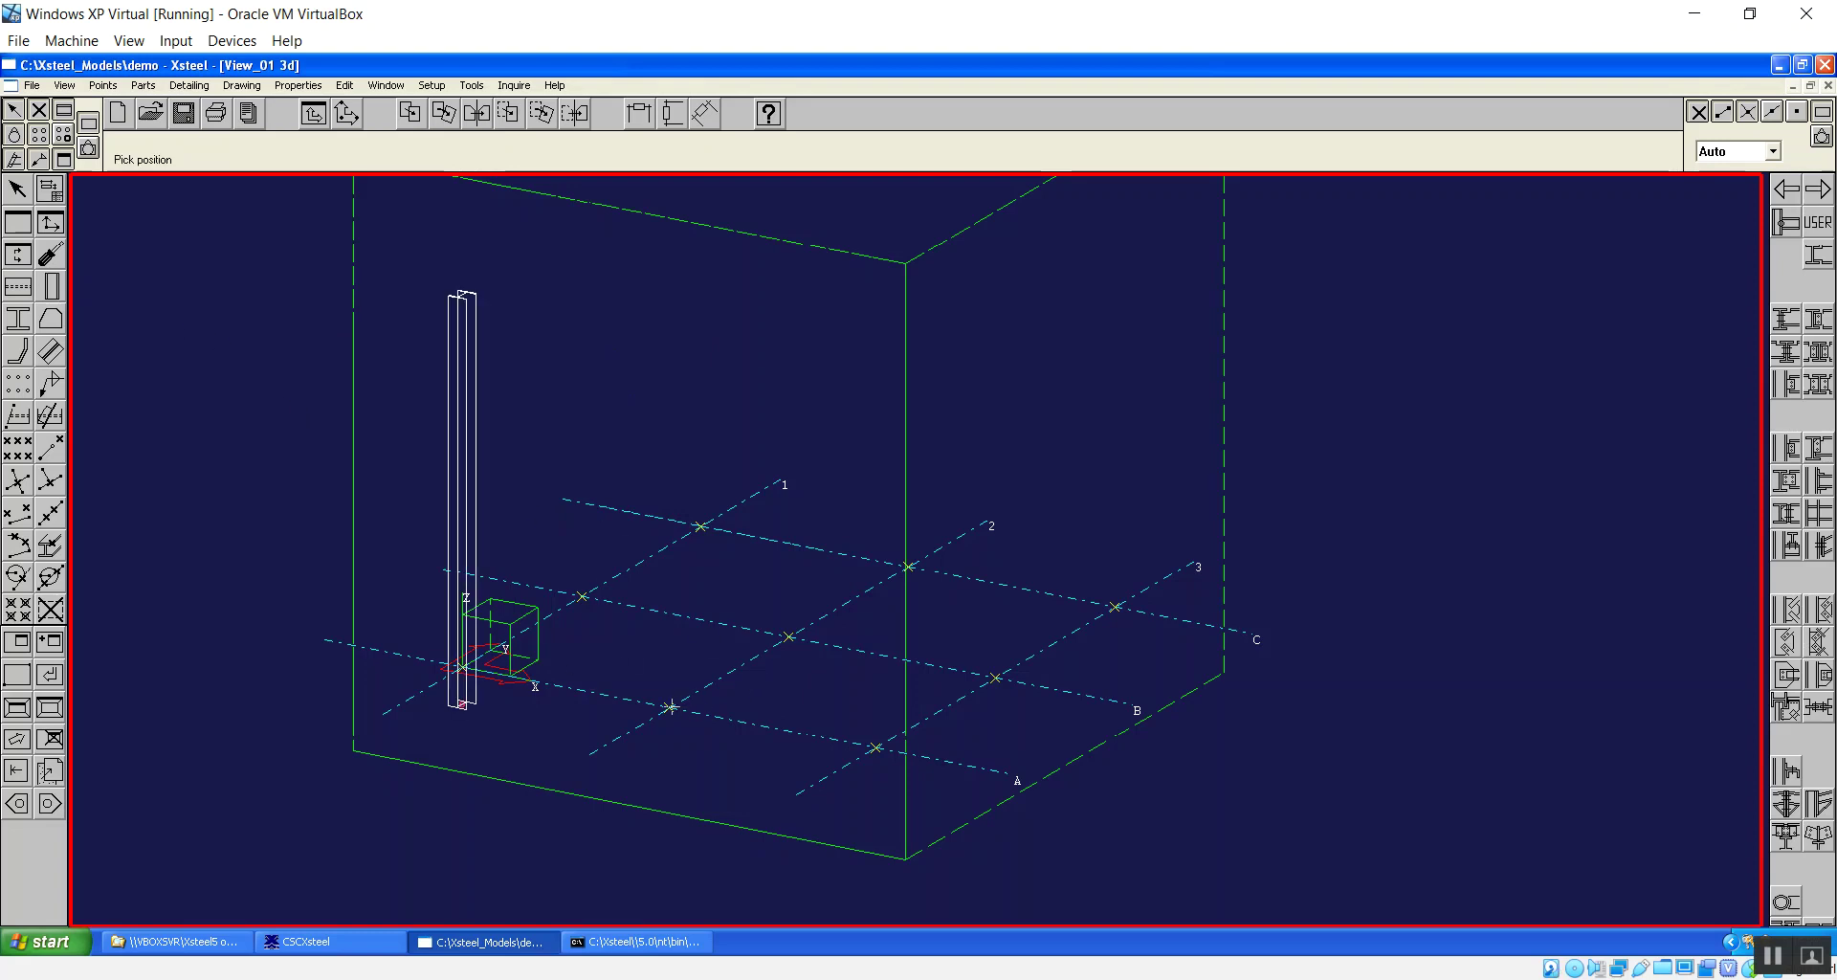
left_click(669, 708)
right_click(752, 316)
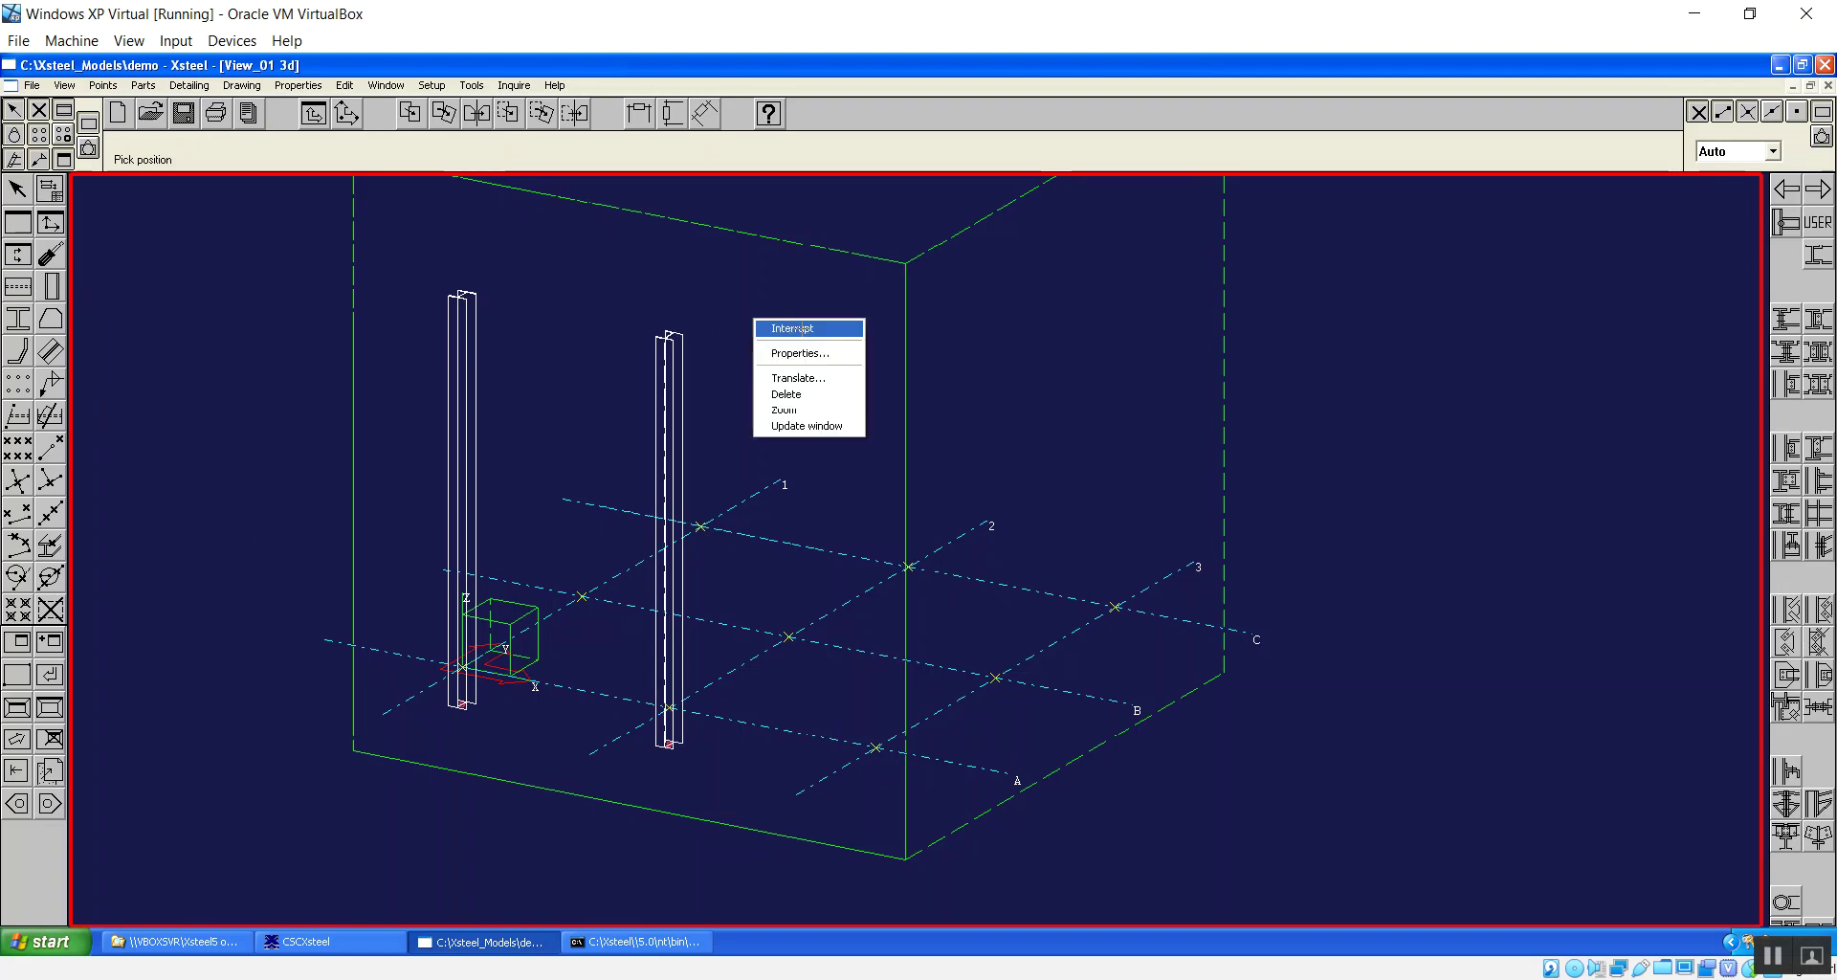
left_click(806, 327)
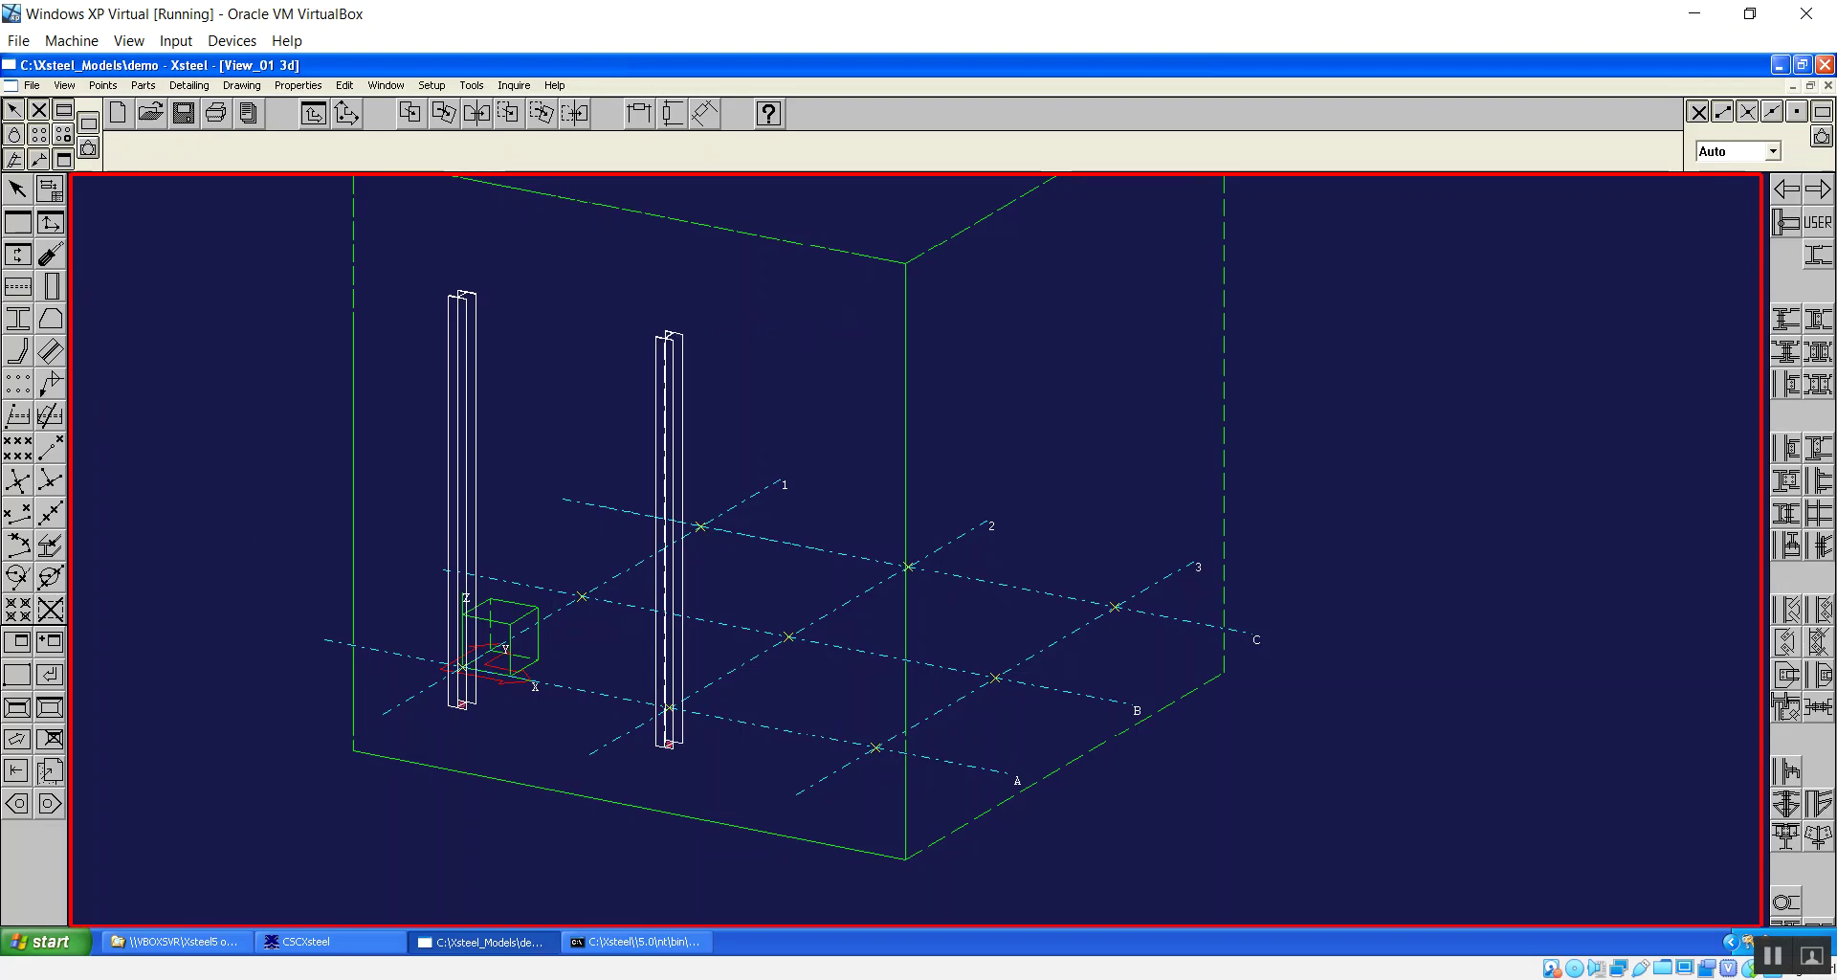
key("Home")
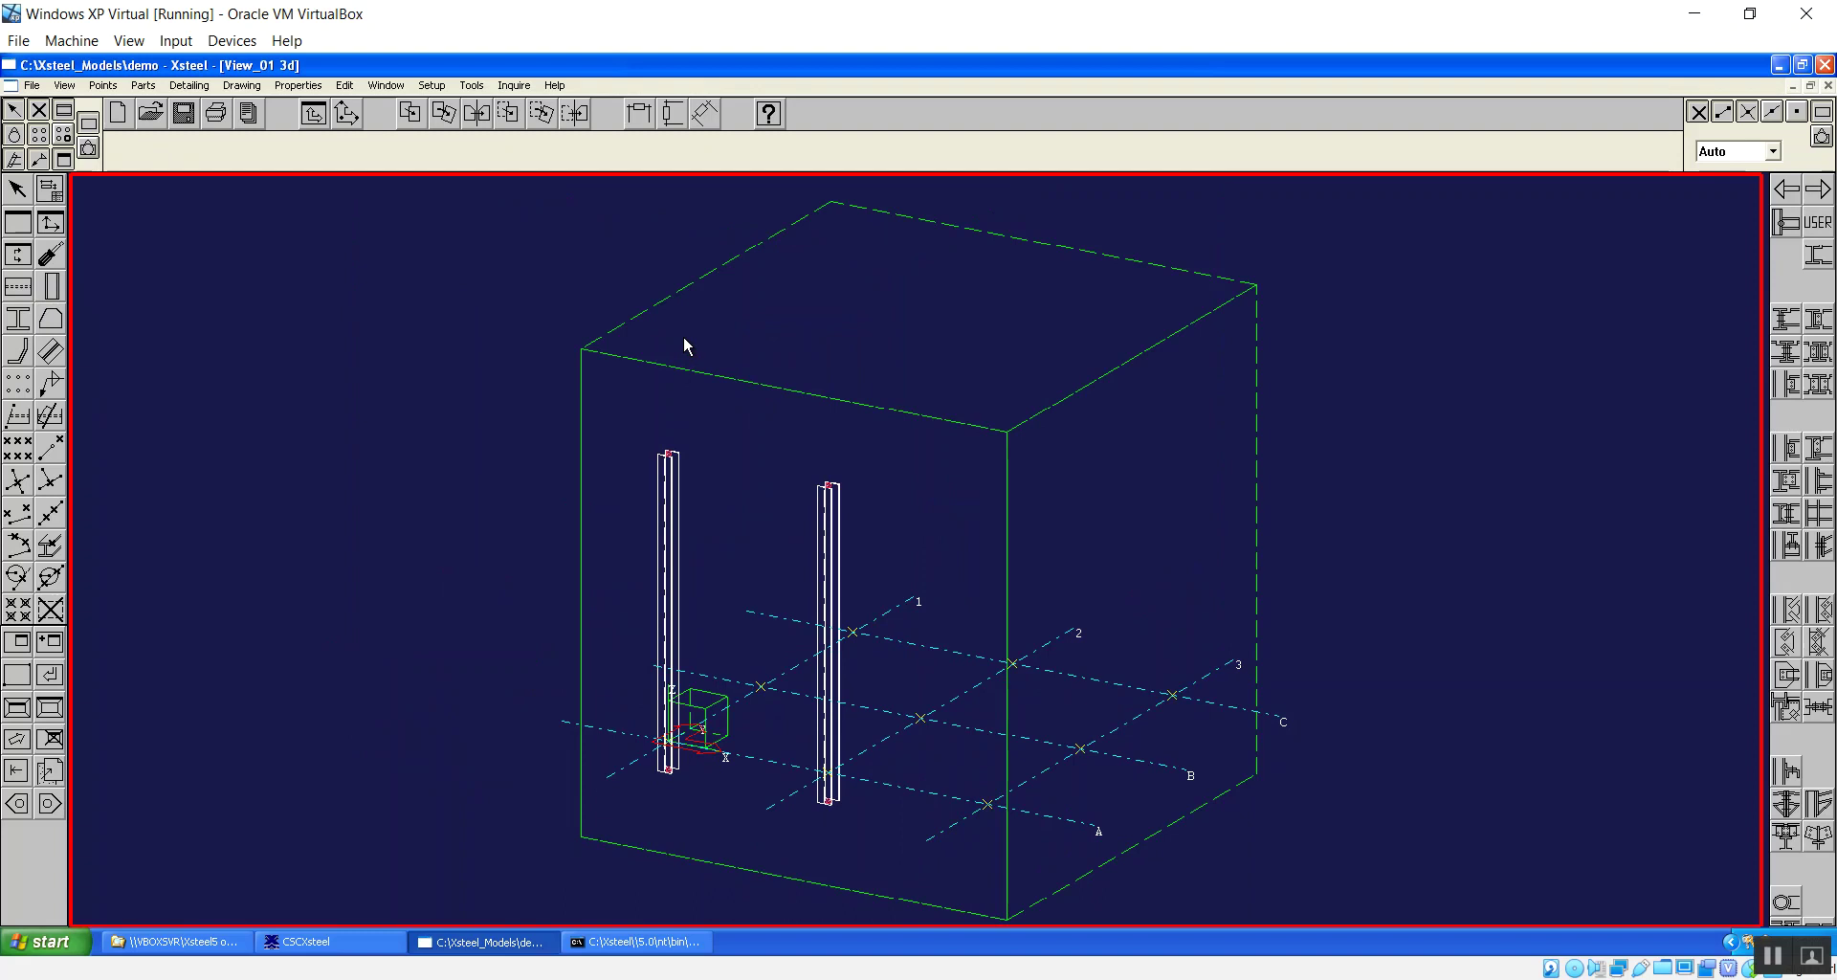
Draw a UB203*133*25 beam between the tops of the two columns.
double_click(18, 290)
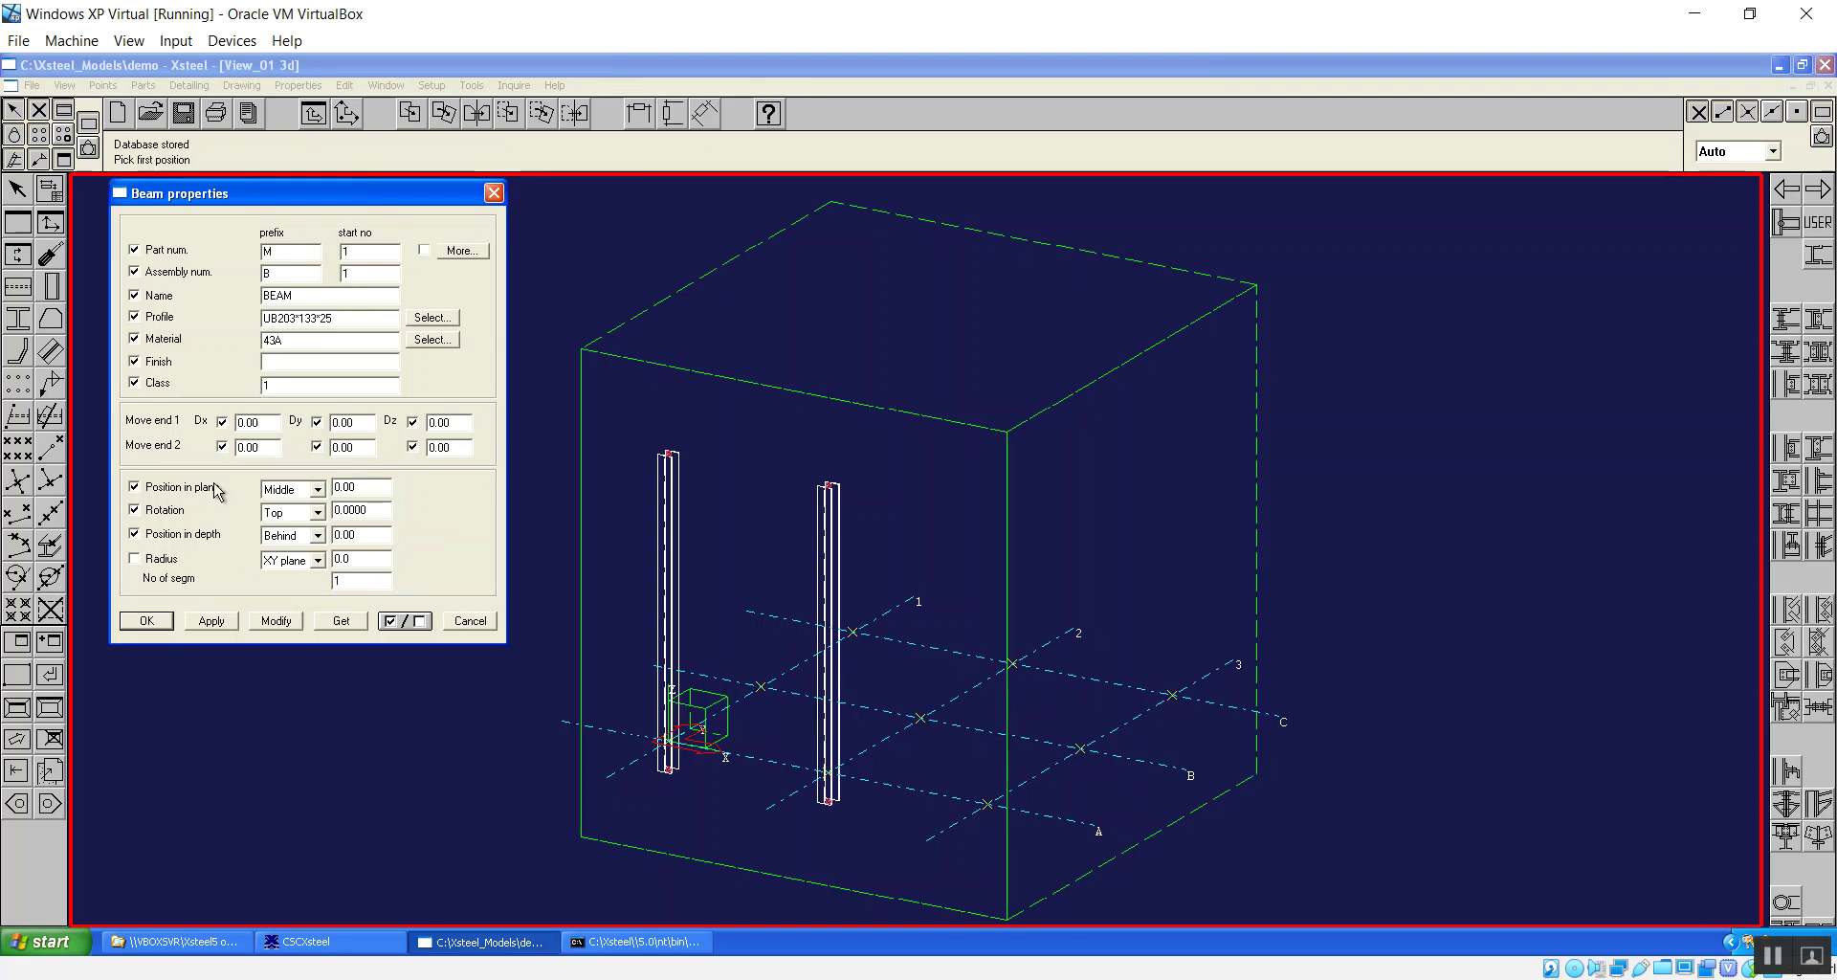
left_click(147, 620)
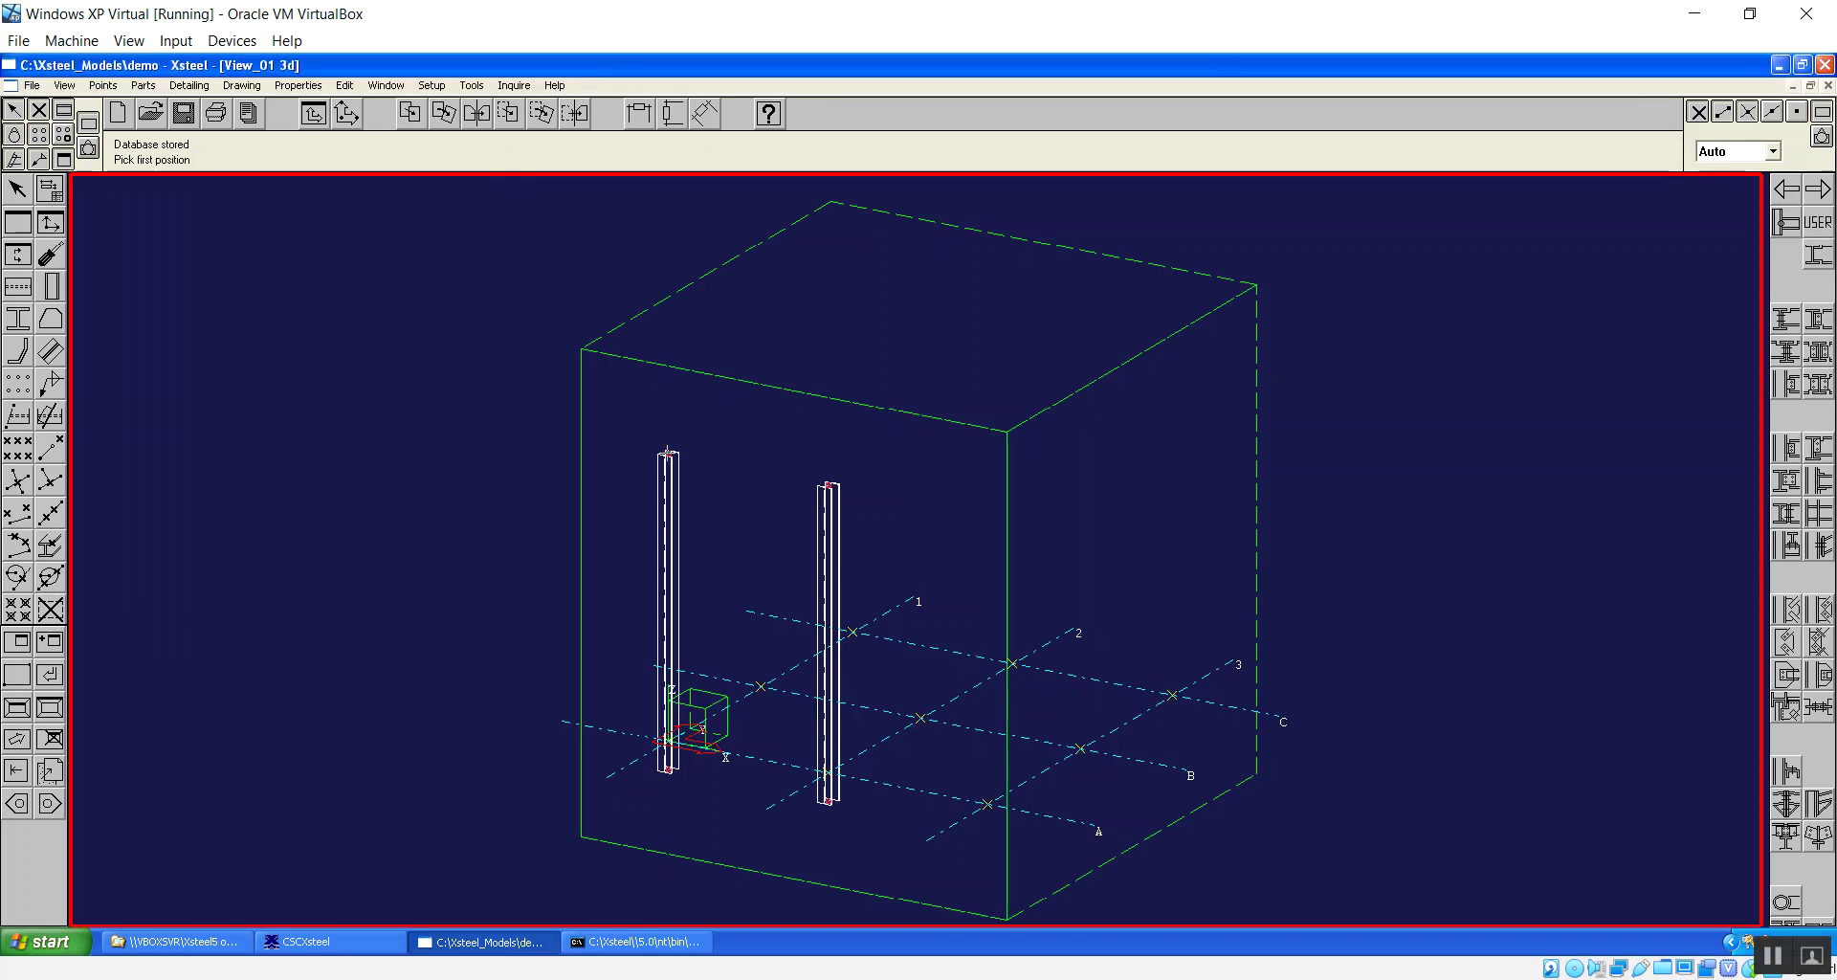
left_click(668, 452)
left_click(828, 483)
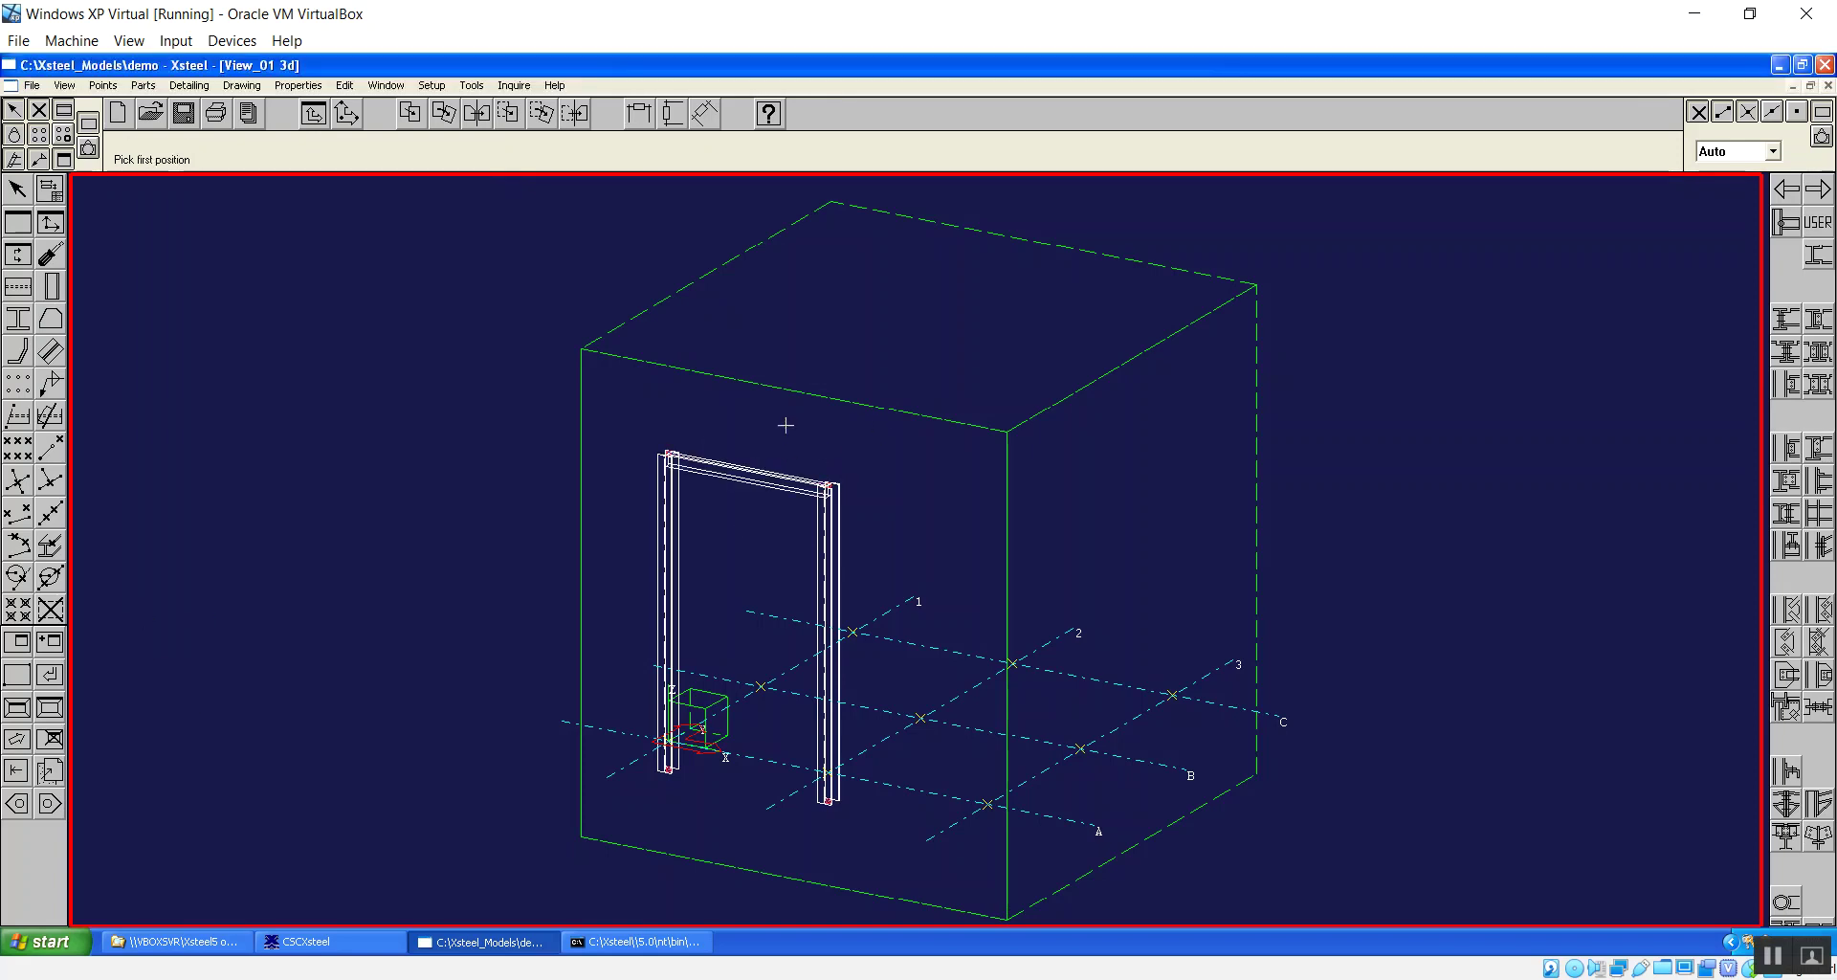
right_click(775, 400)
left_click(808, 413)
Zoom in on the left column's base and page the toolbar to the connection icons.
left_click_drag(606, 698, 724, 799)
right_click(770, 353)
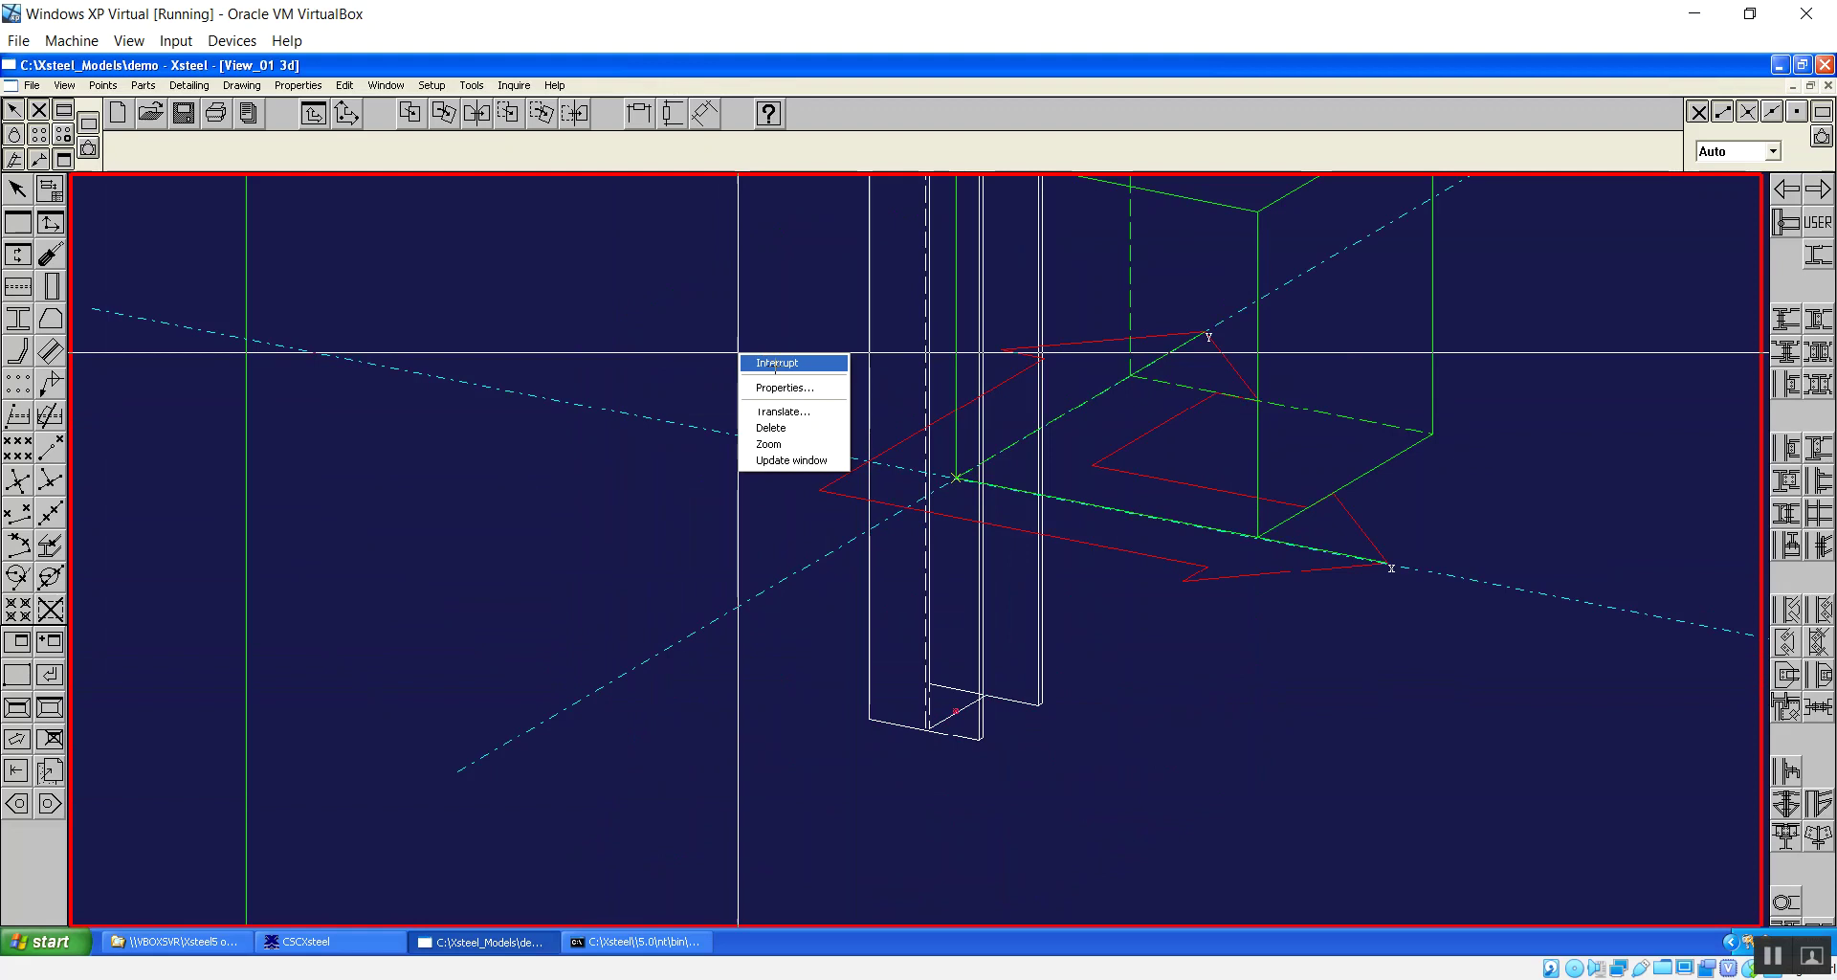
left_click(775, 363)
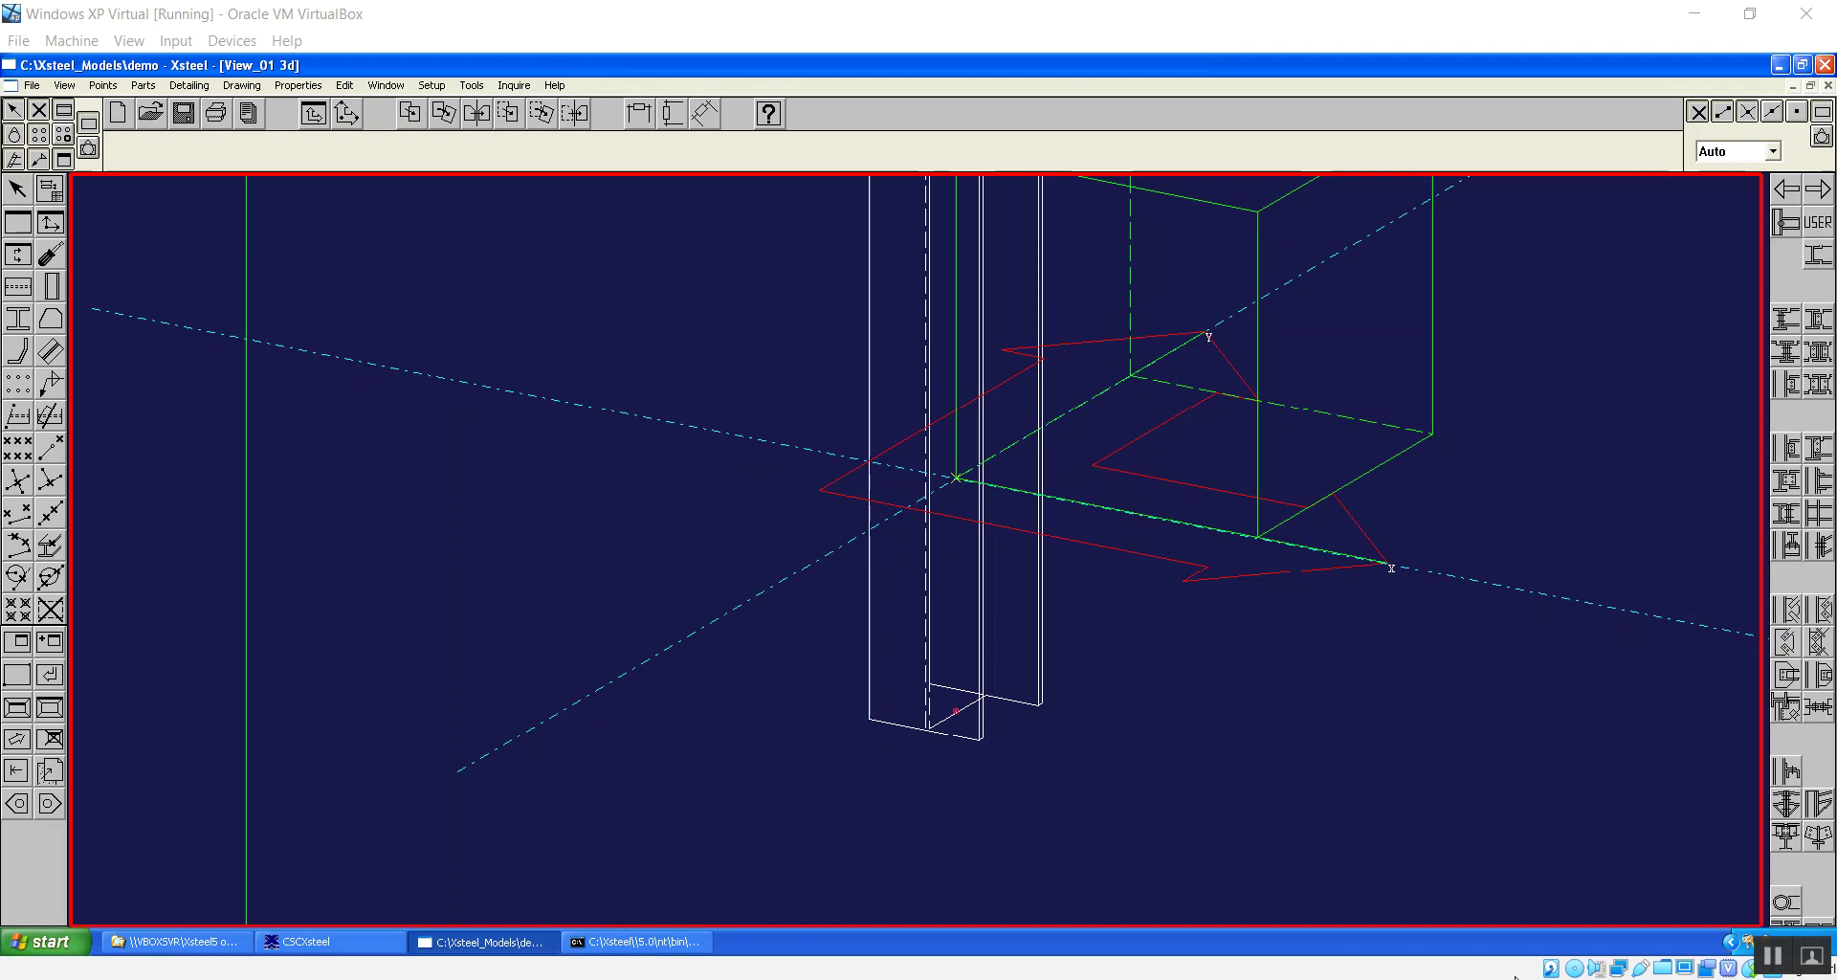
left_click(1820, 190)
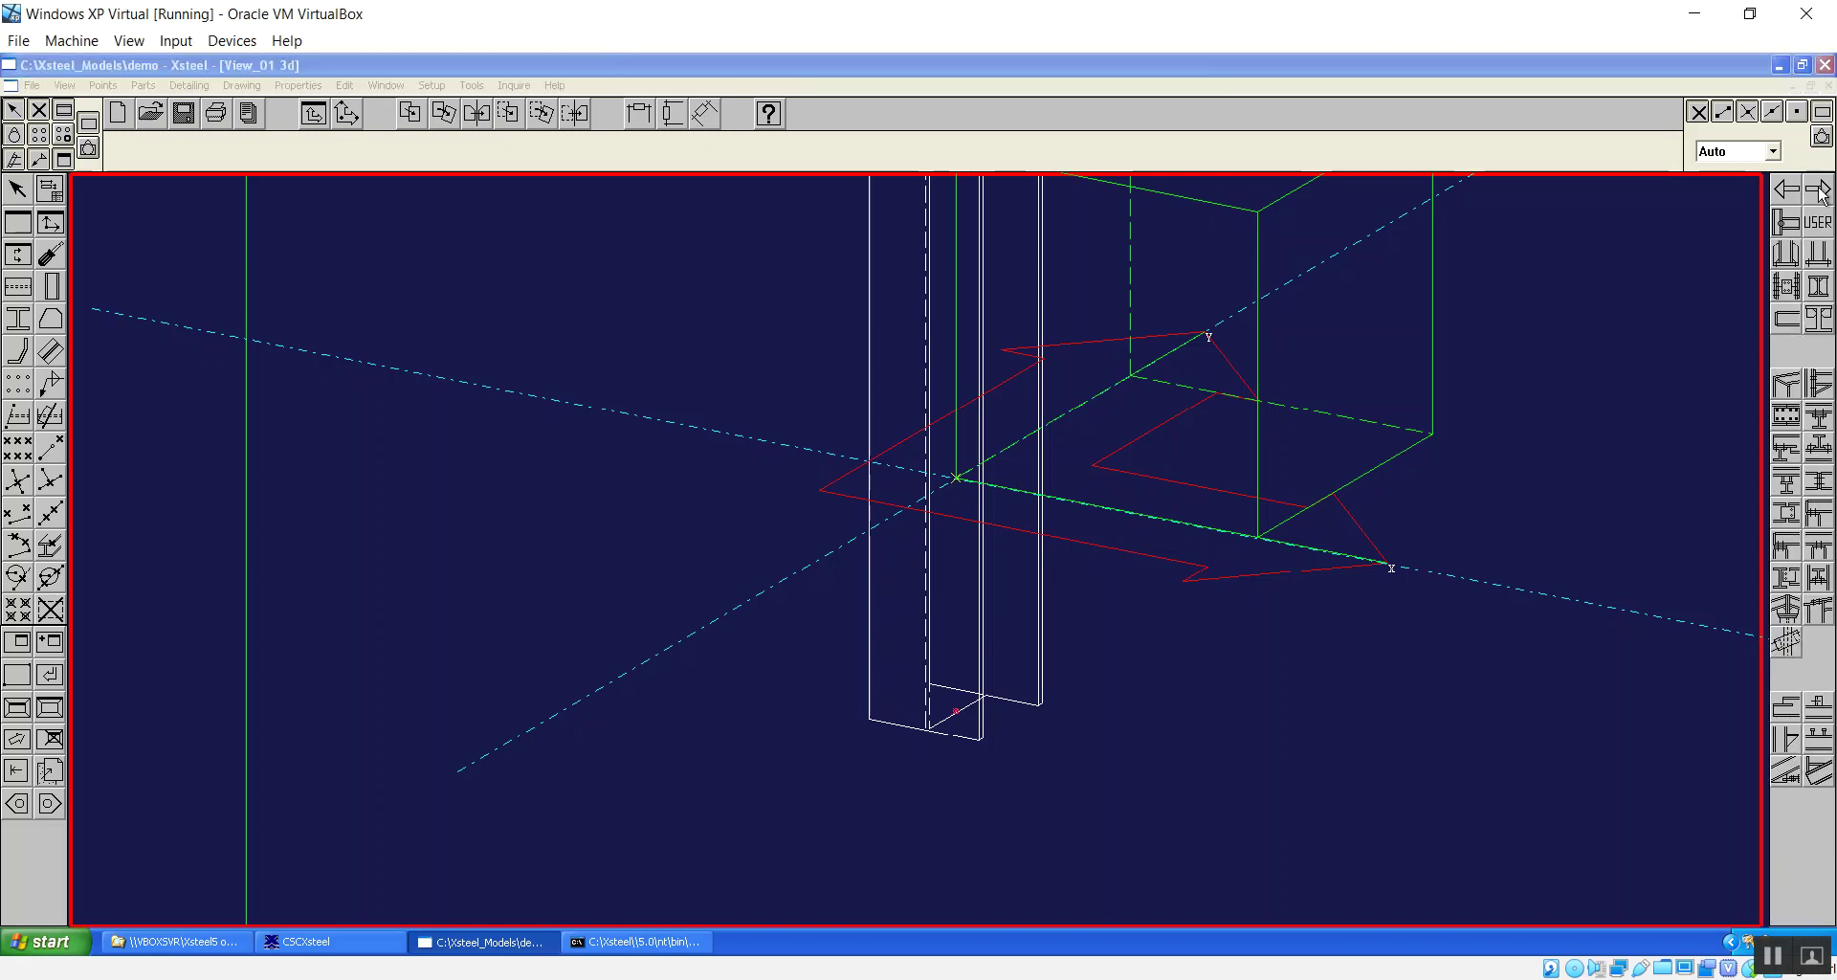
left_click(1820, 190)
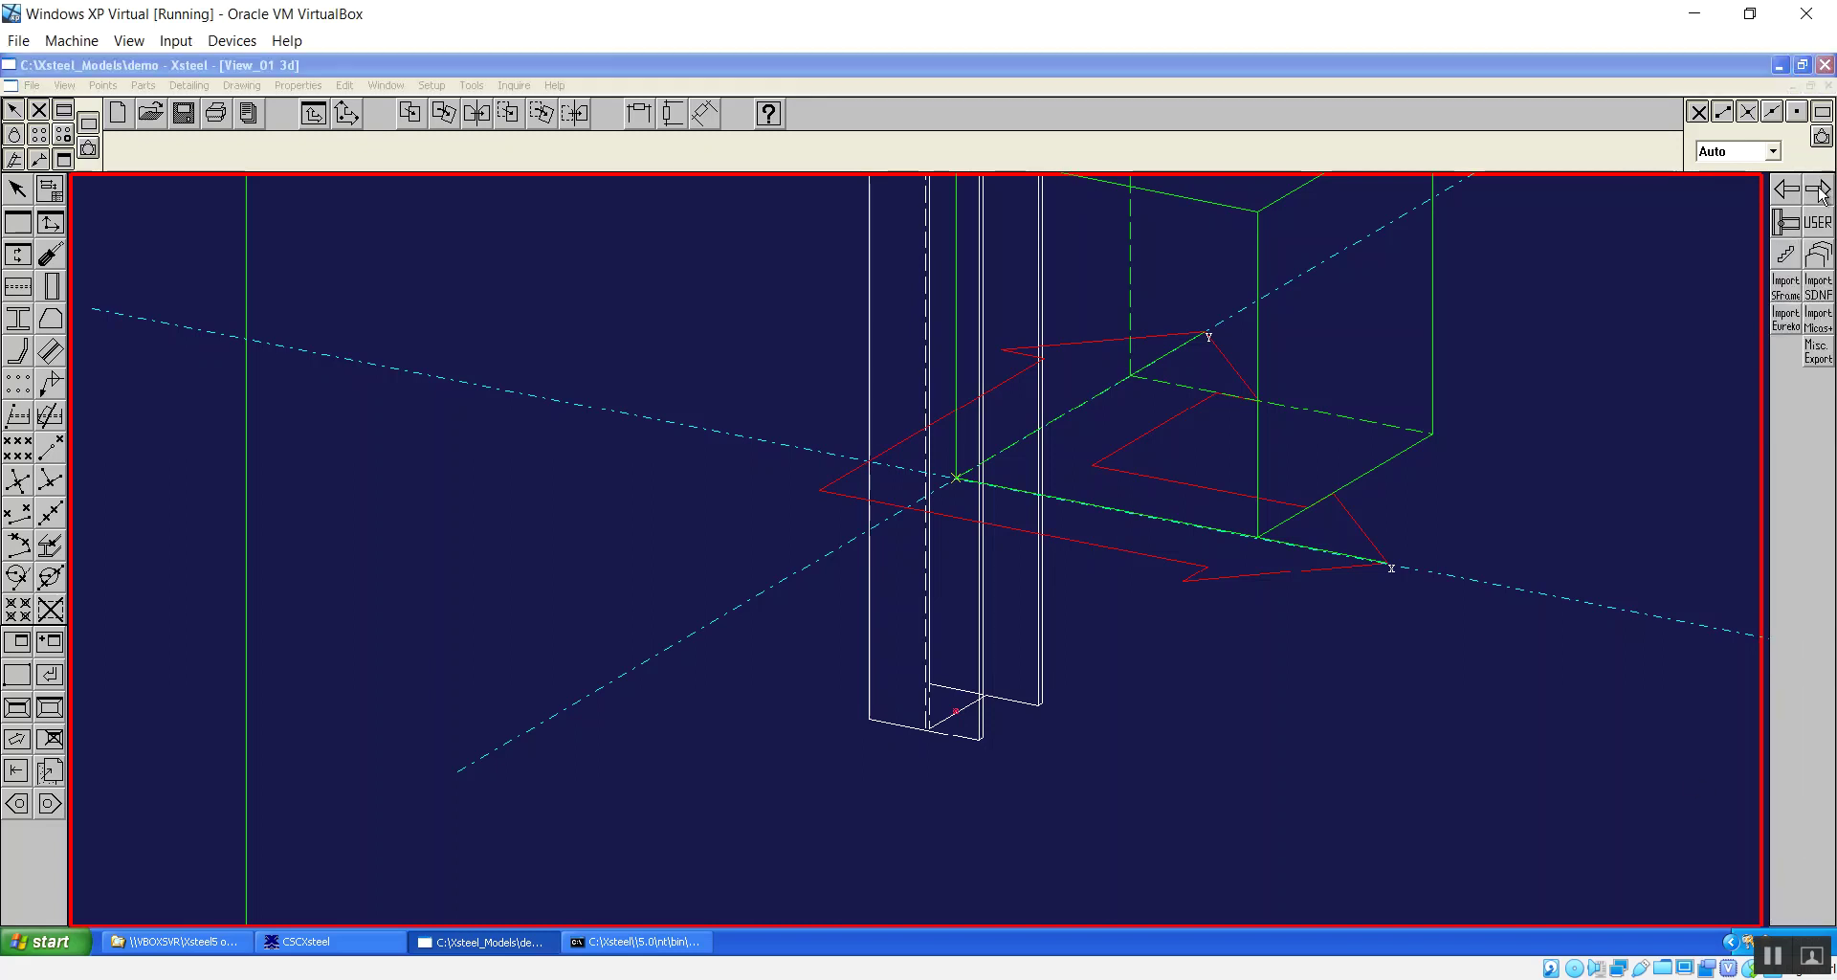
left_click(1820, 190)
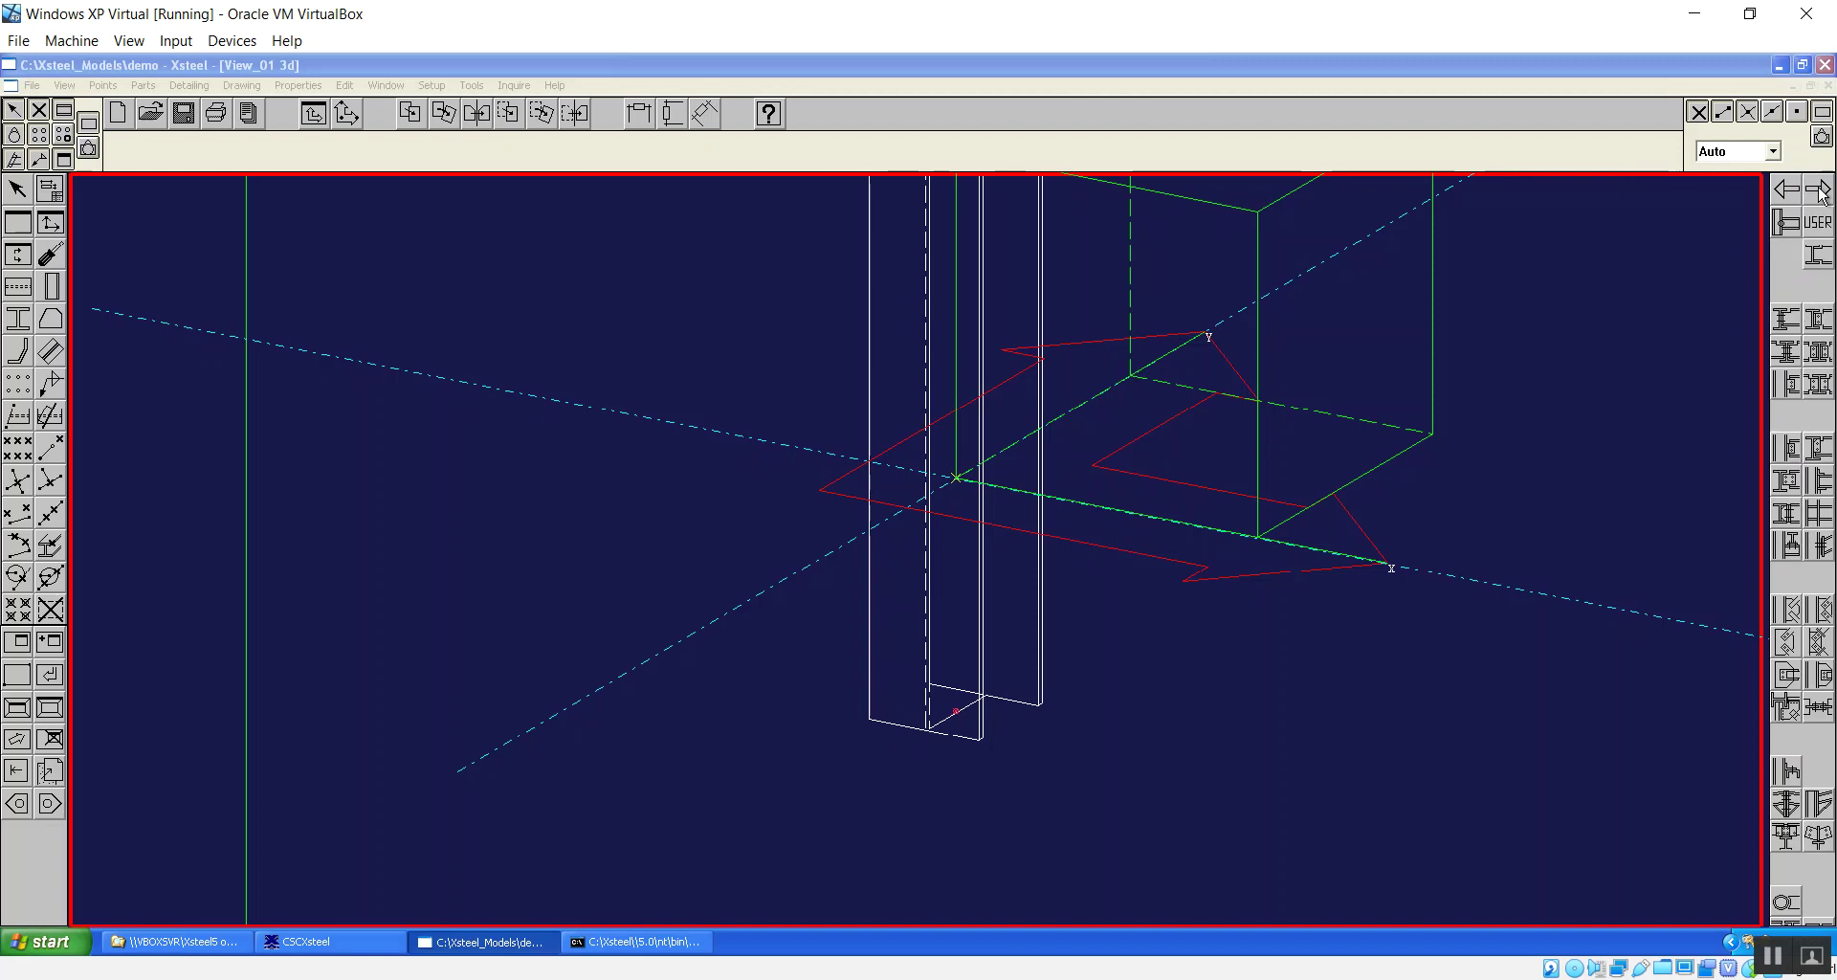
left_click(1820, 190)
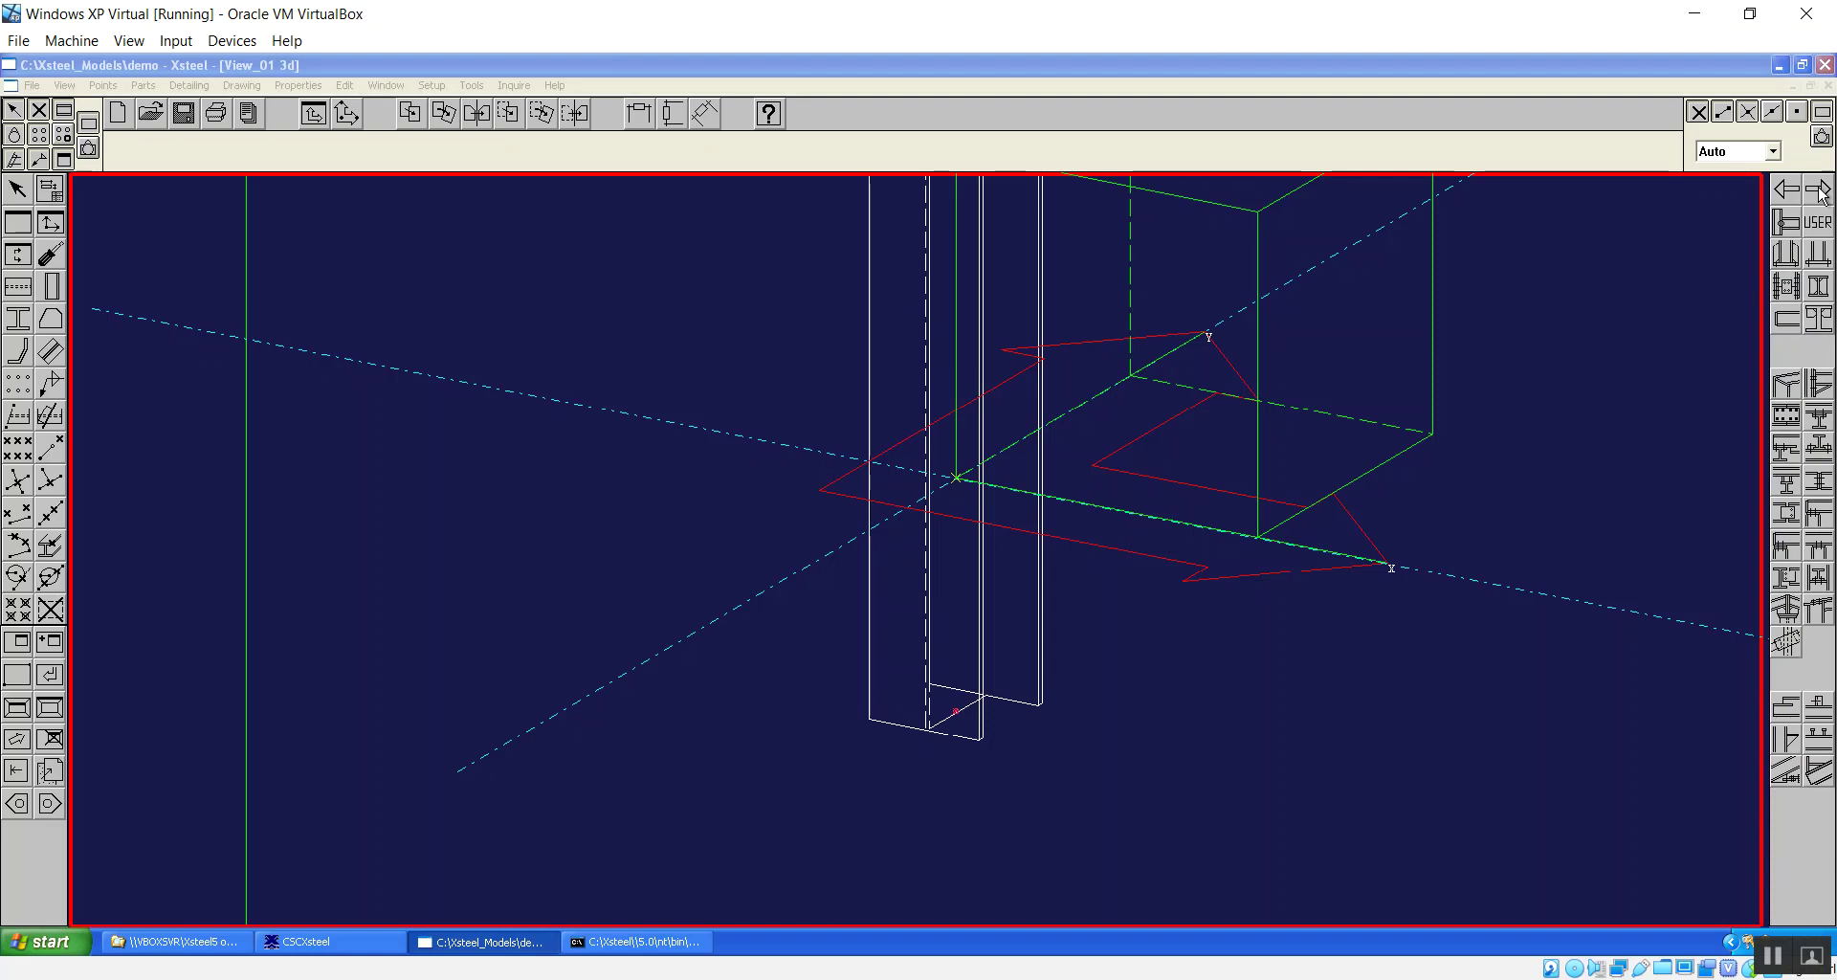
Configure Base Plate (1502) settings, enabling plate dimensions and edge distance parameters.
left_click(1815, 266)
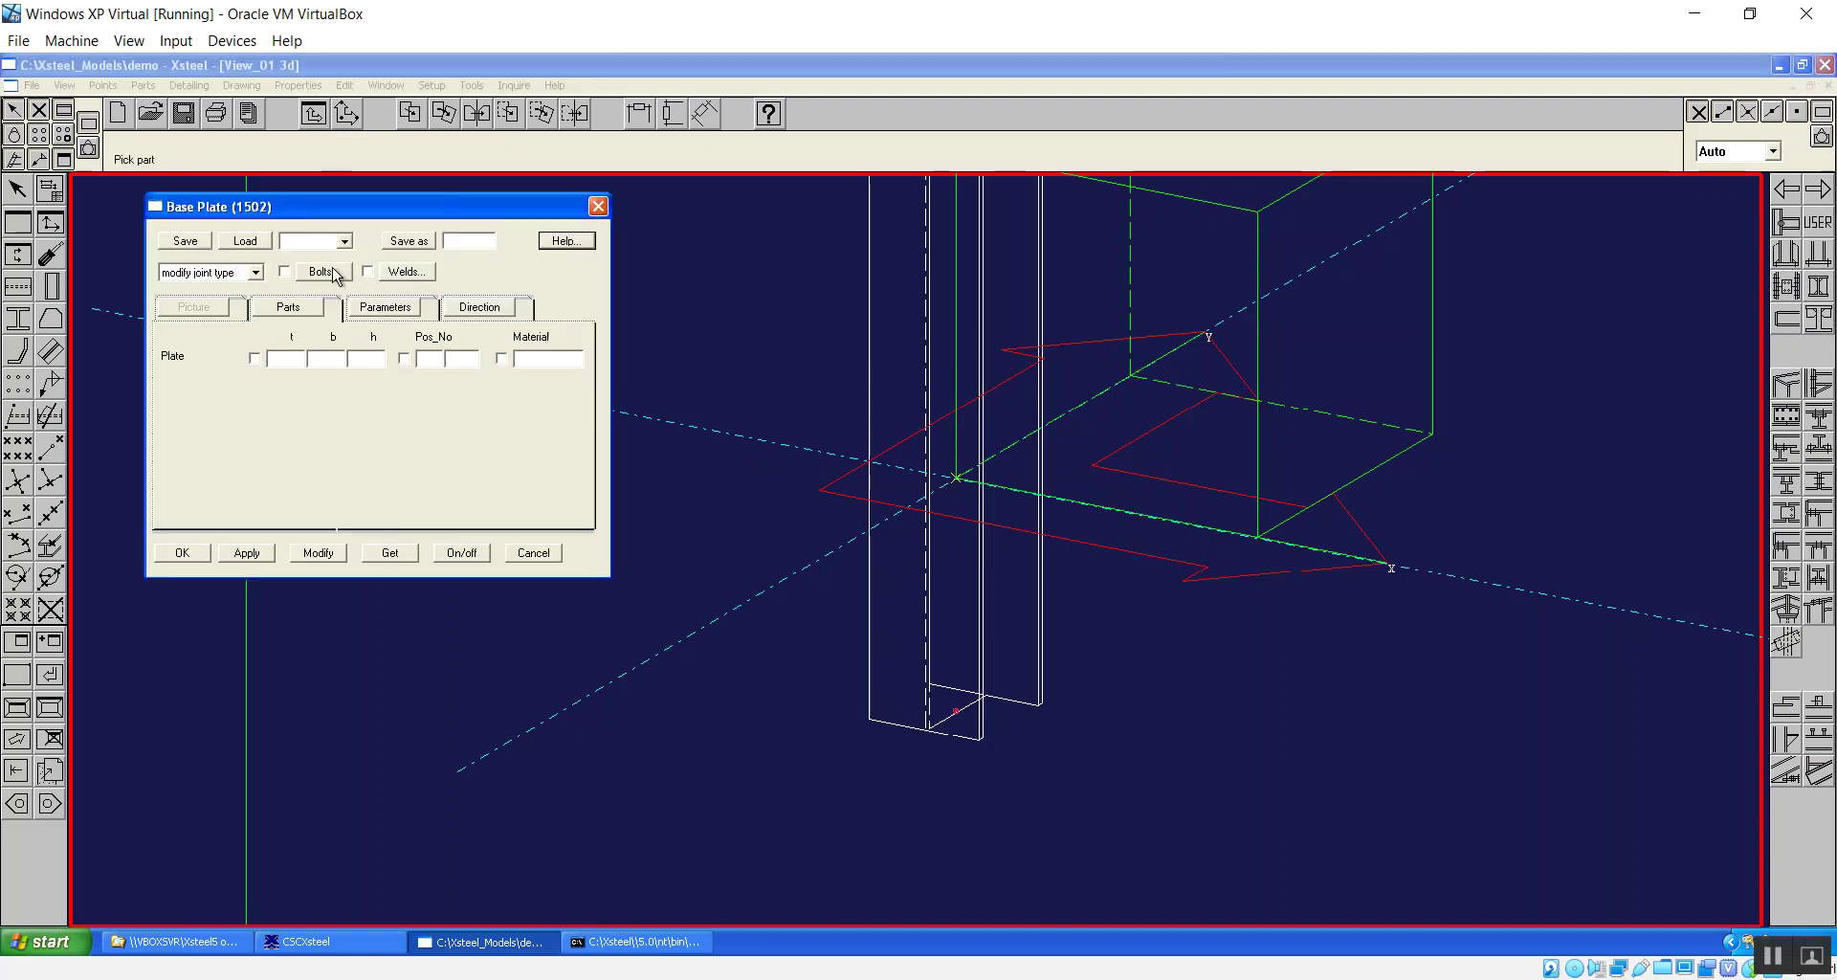
left_click(254, 358)
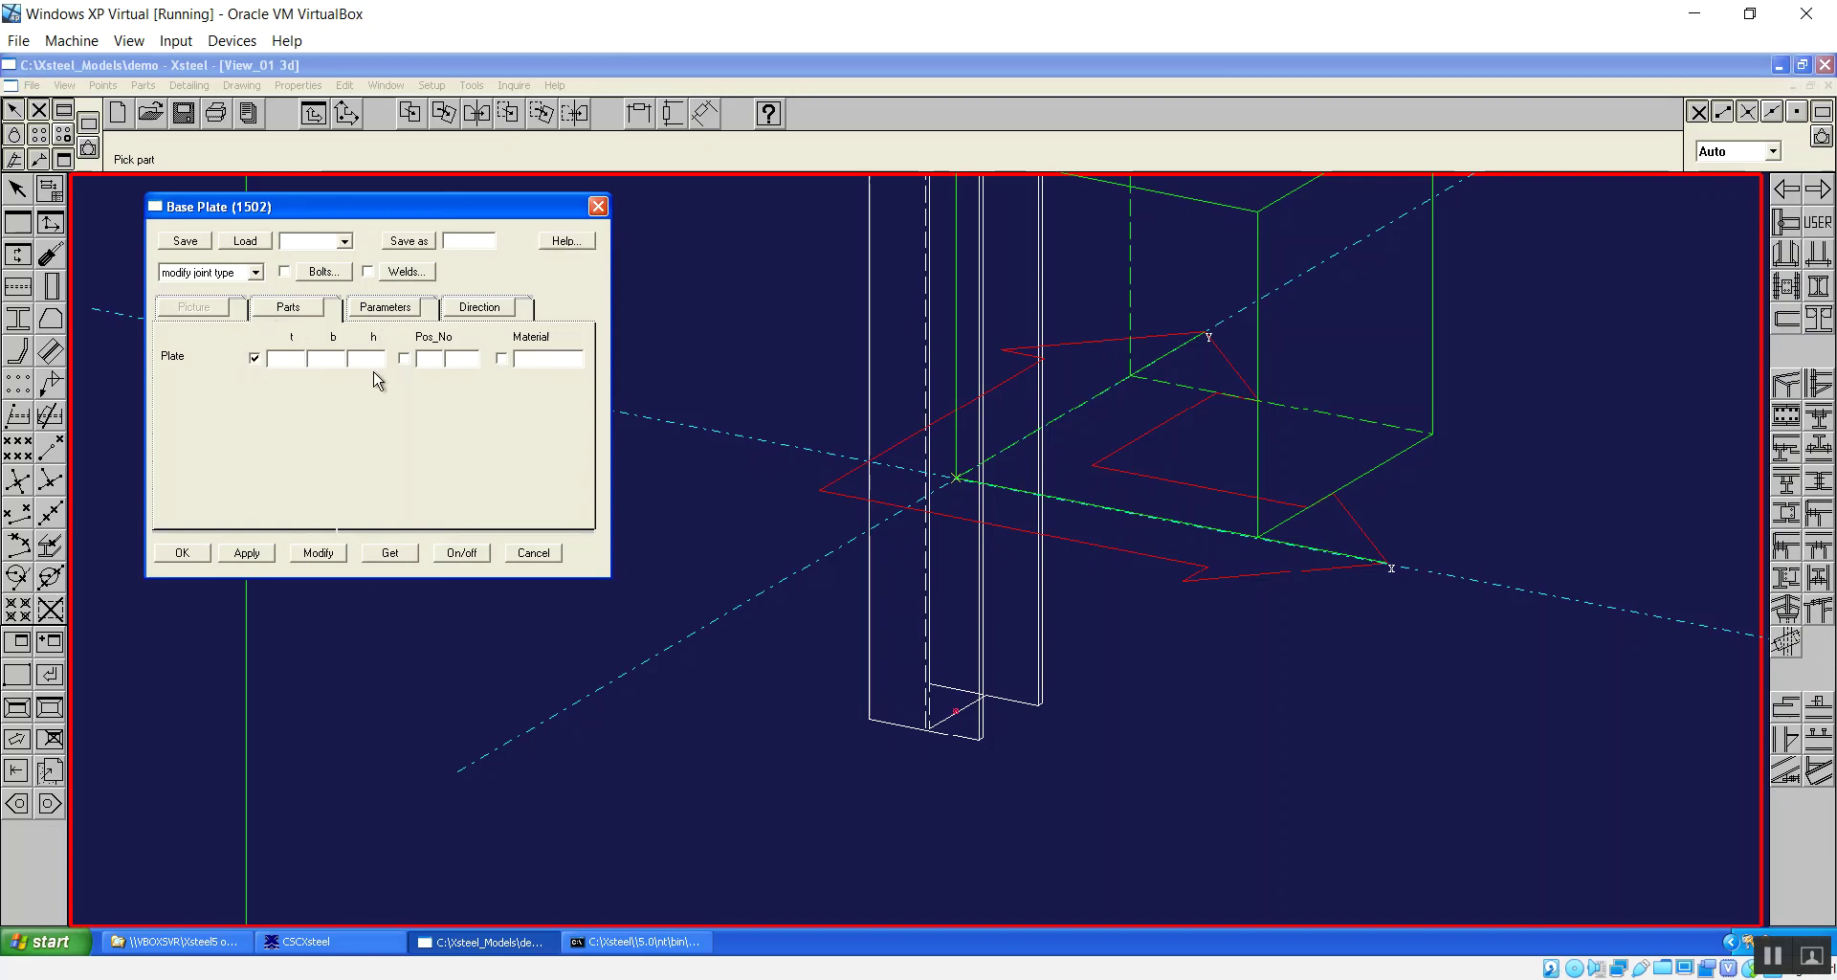
left_click(387, 306)
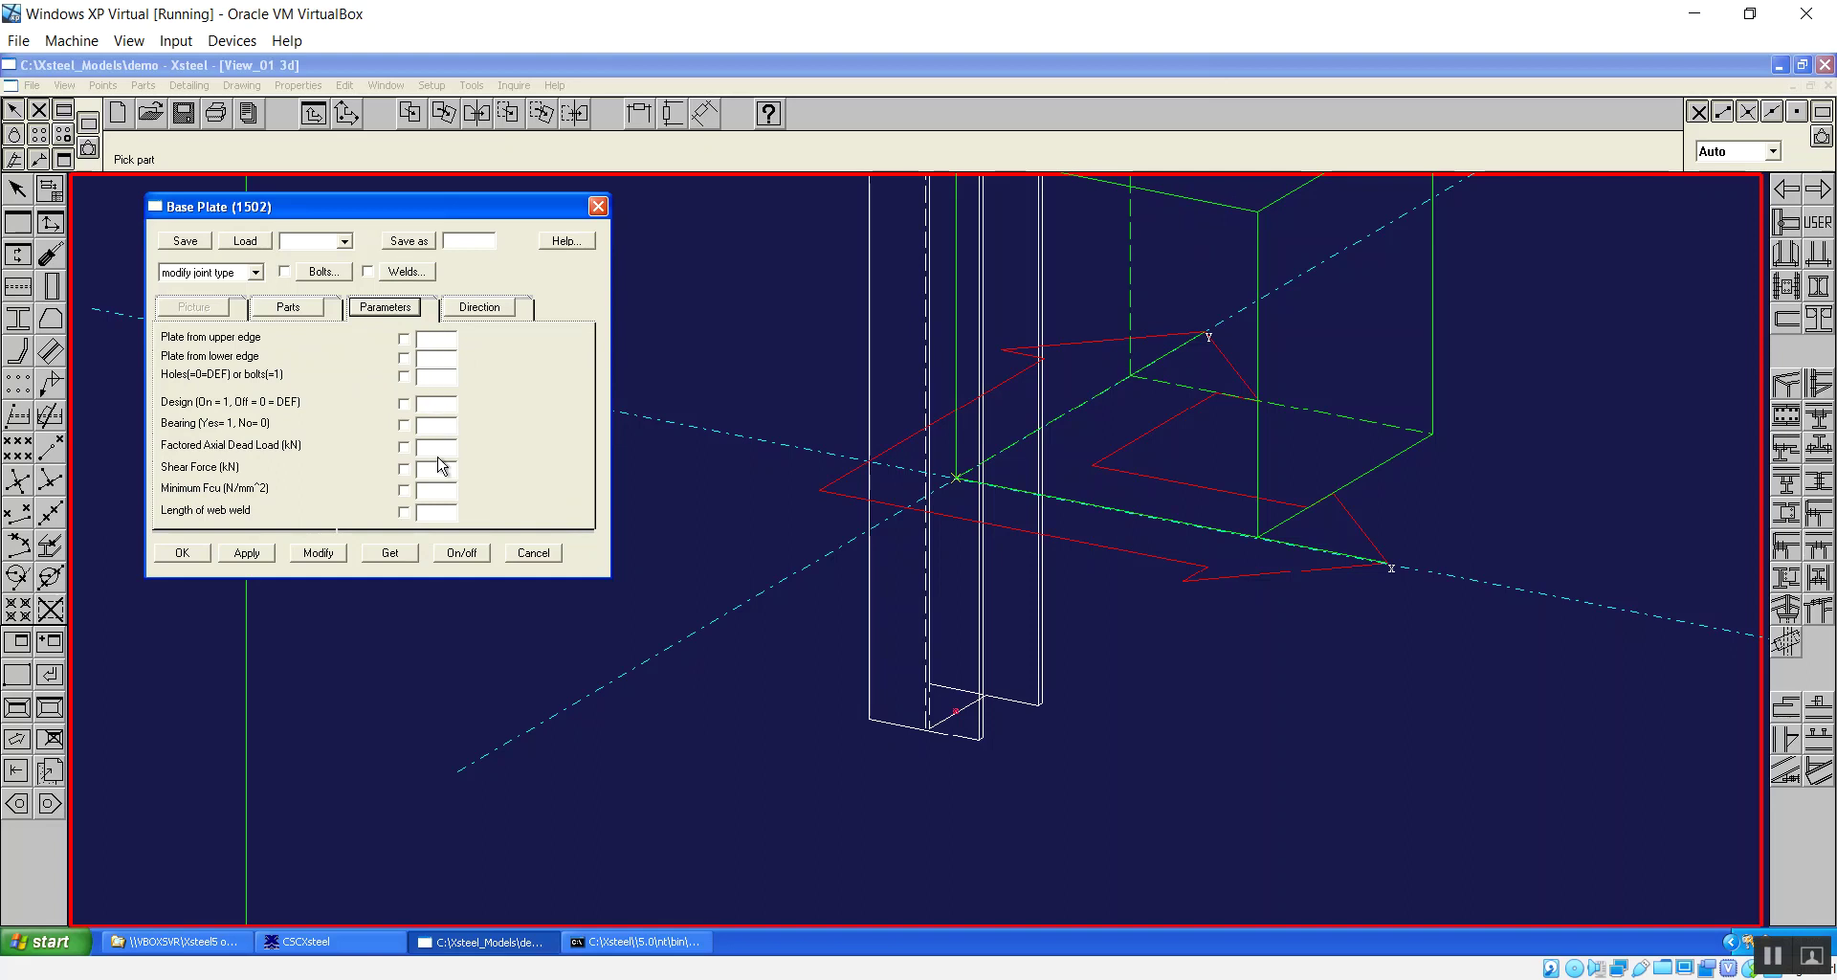
left_click(436, 341)
left_click(181, 552)
Apply the base plate to the left column base, which fails with 'Illegal Z direction'.
left_click(982, 599)
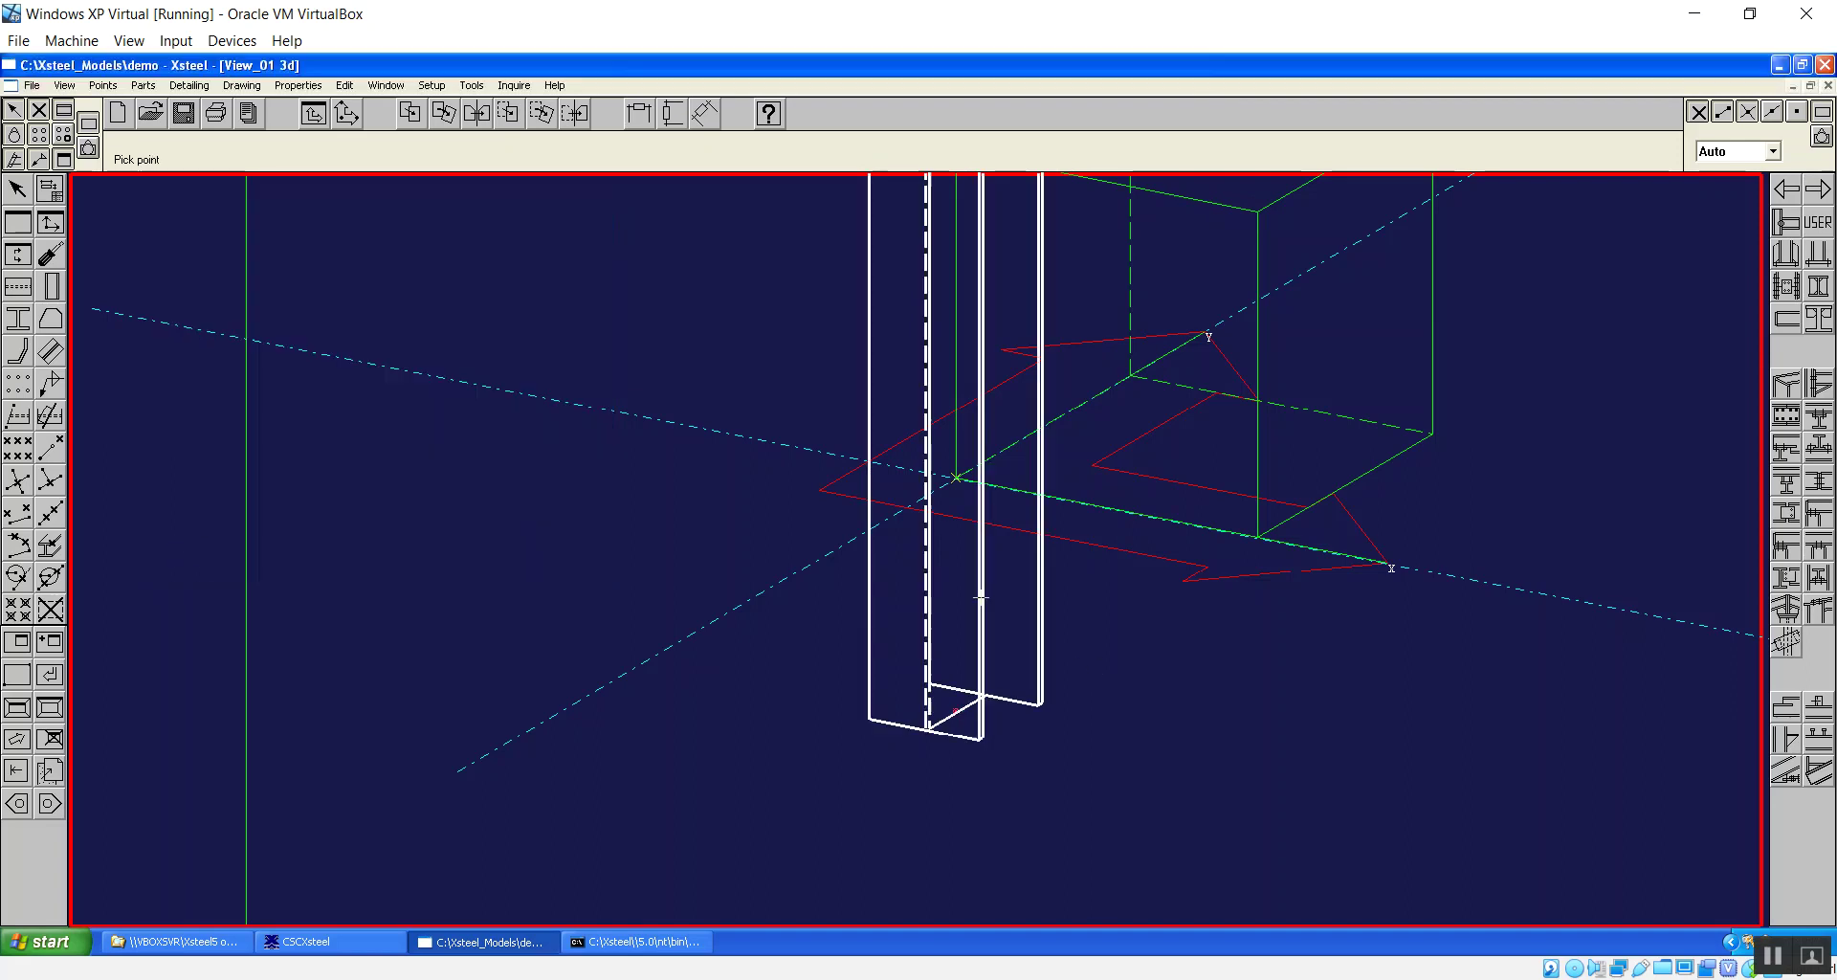
left_click(954, 711)
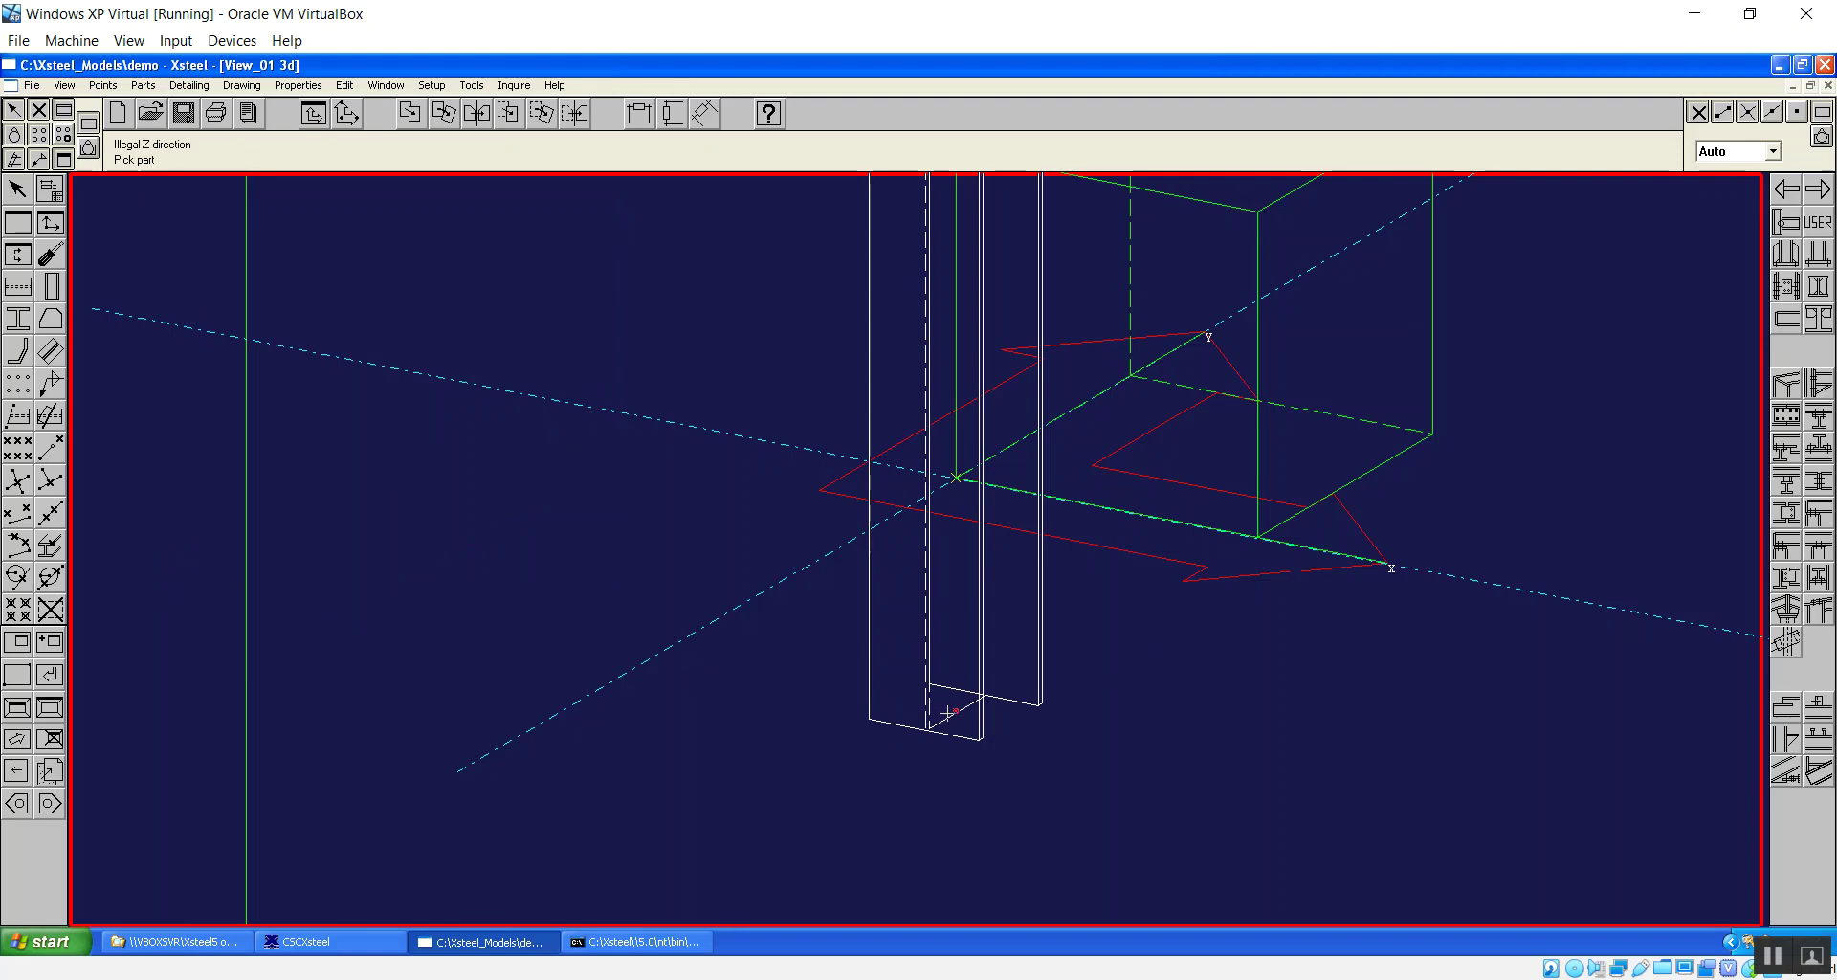
left_click(983, 713)
left_click(954, 703)
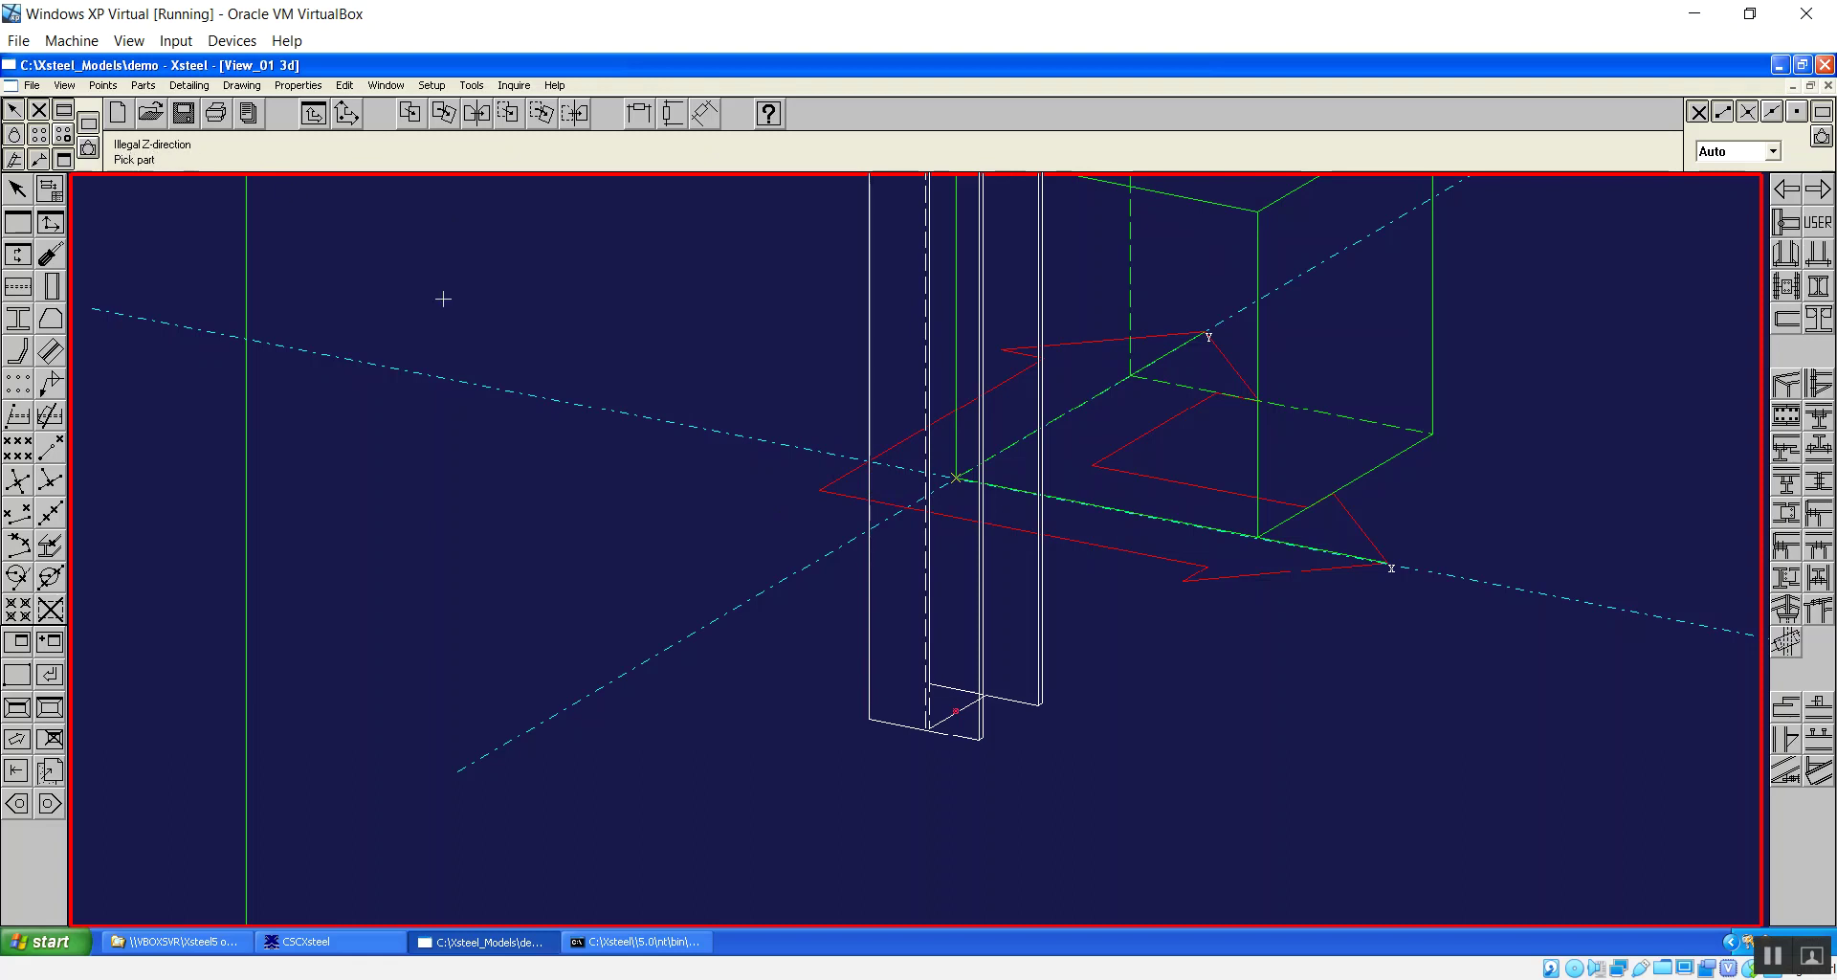
right_click(615, 284)
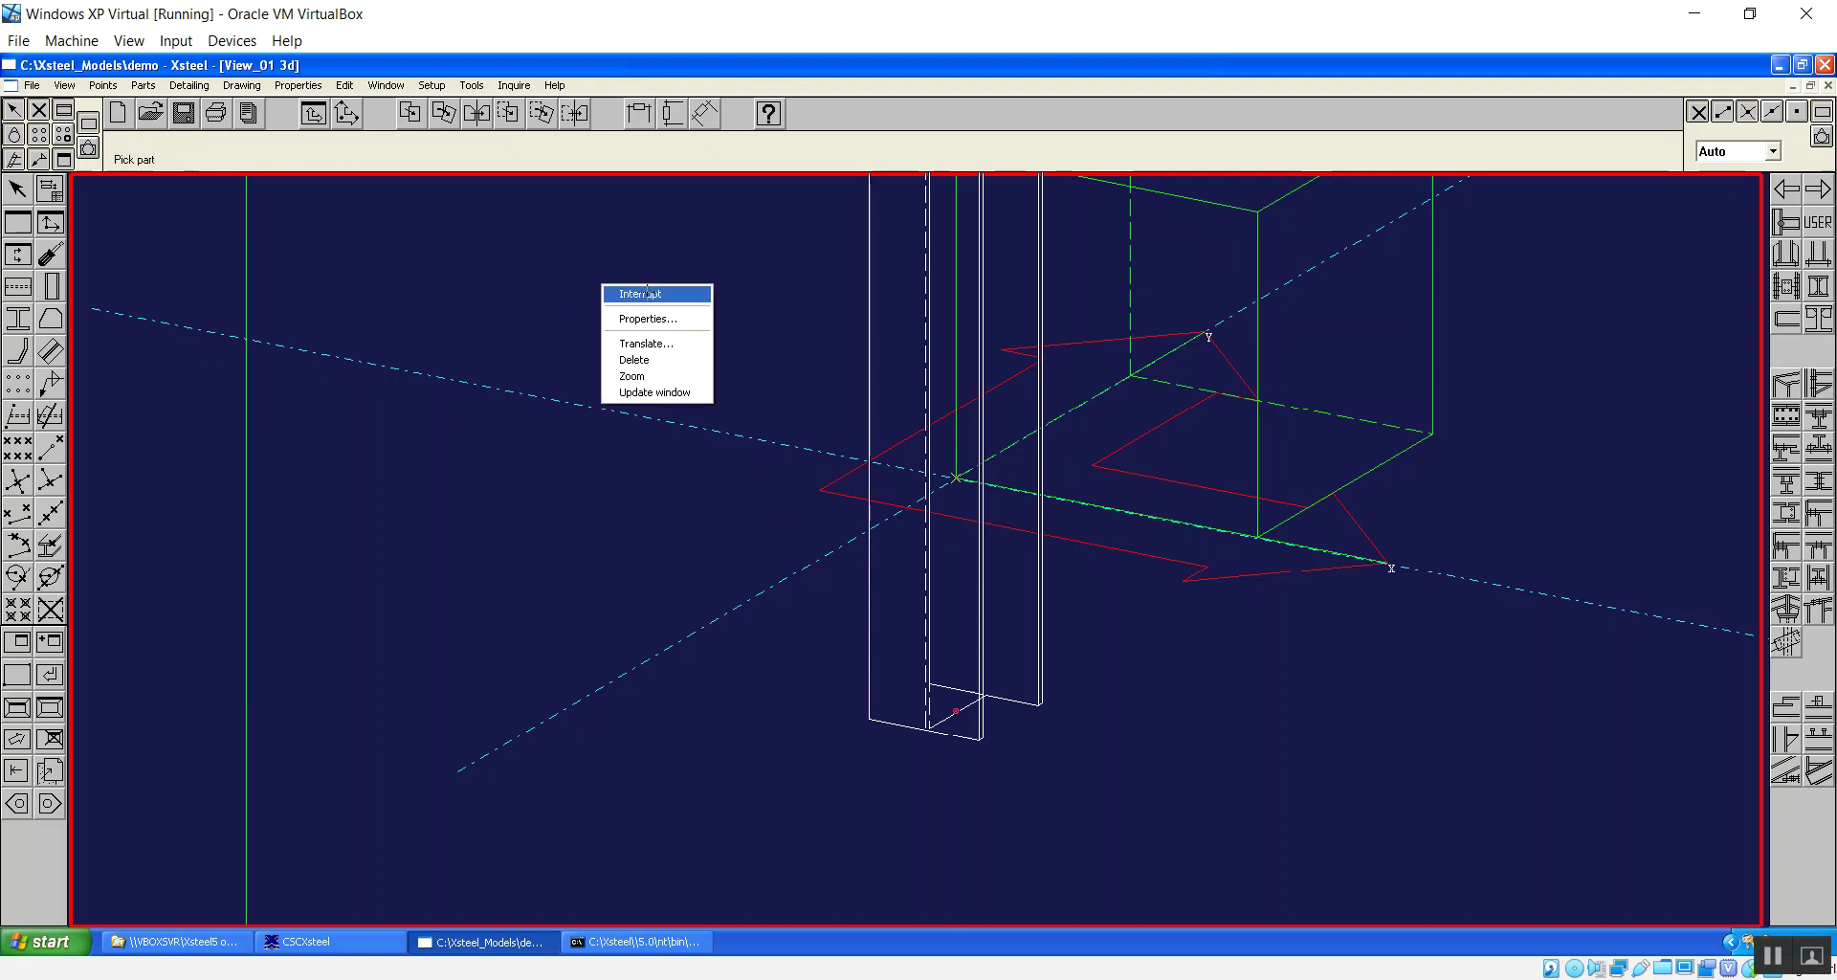
Change the Base Plate (1502) connection direction to +x.
left_click(648, 293)
left_click(1817, 258)
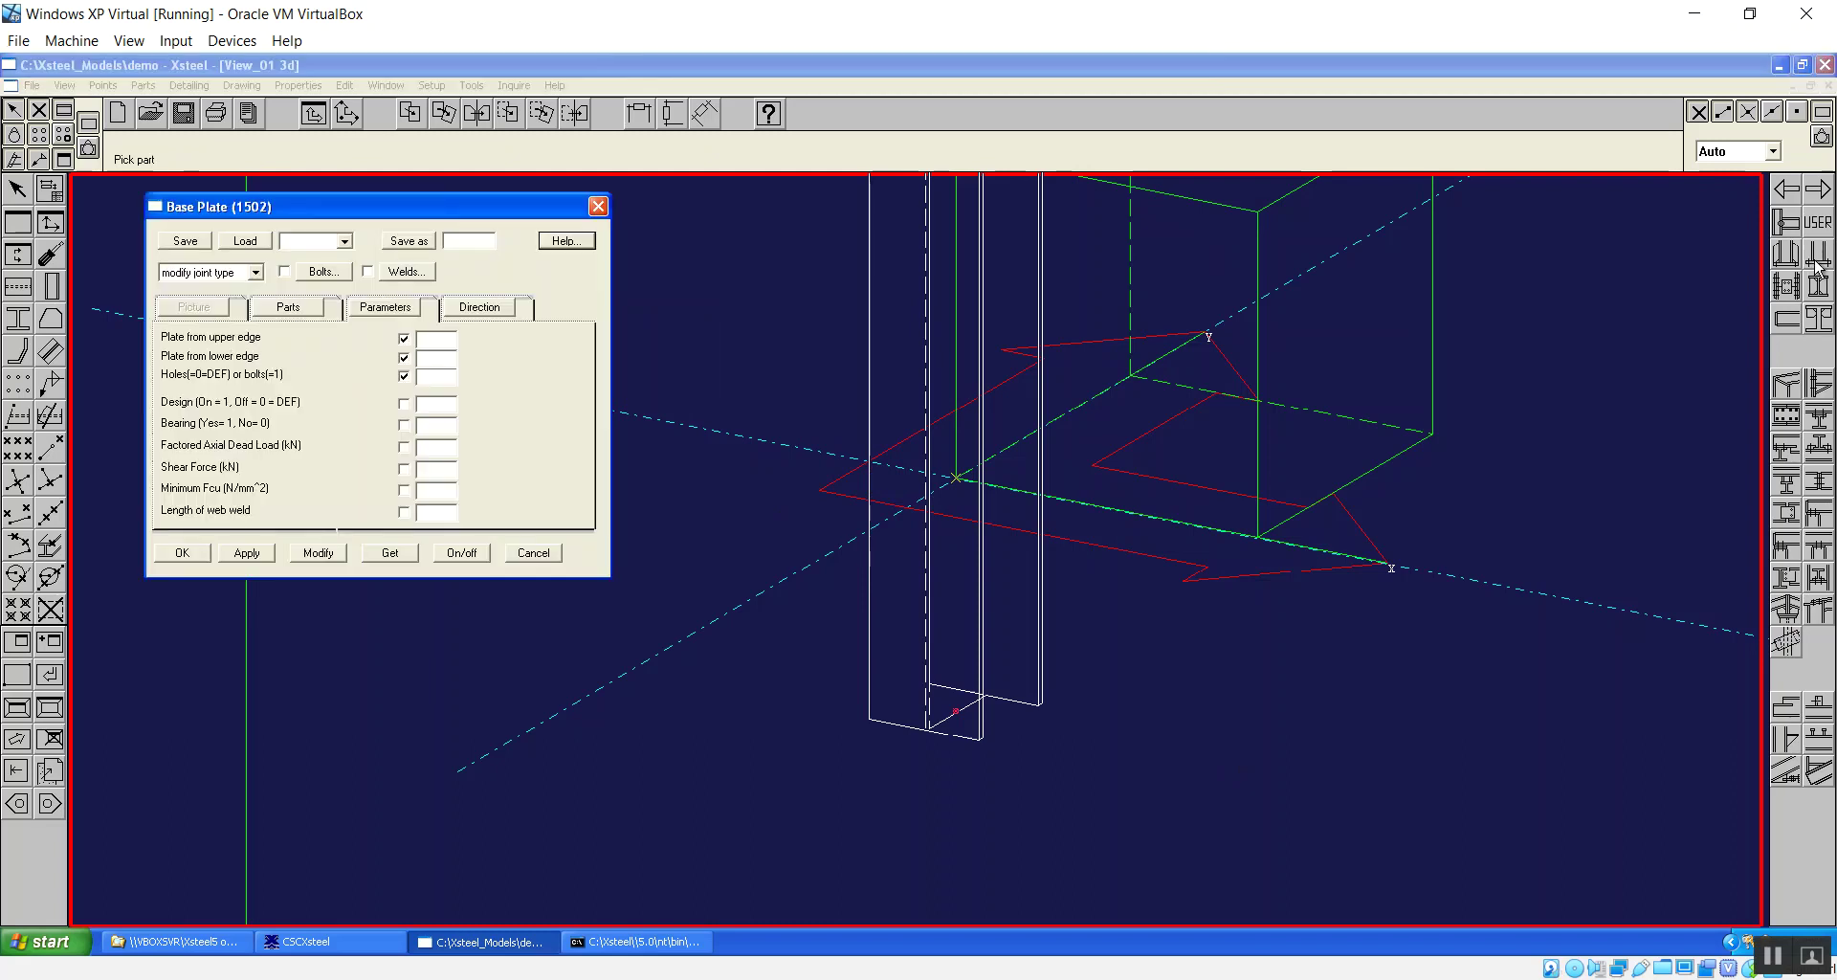
left_click(478, 311)
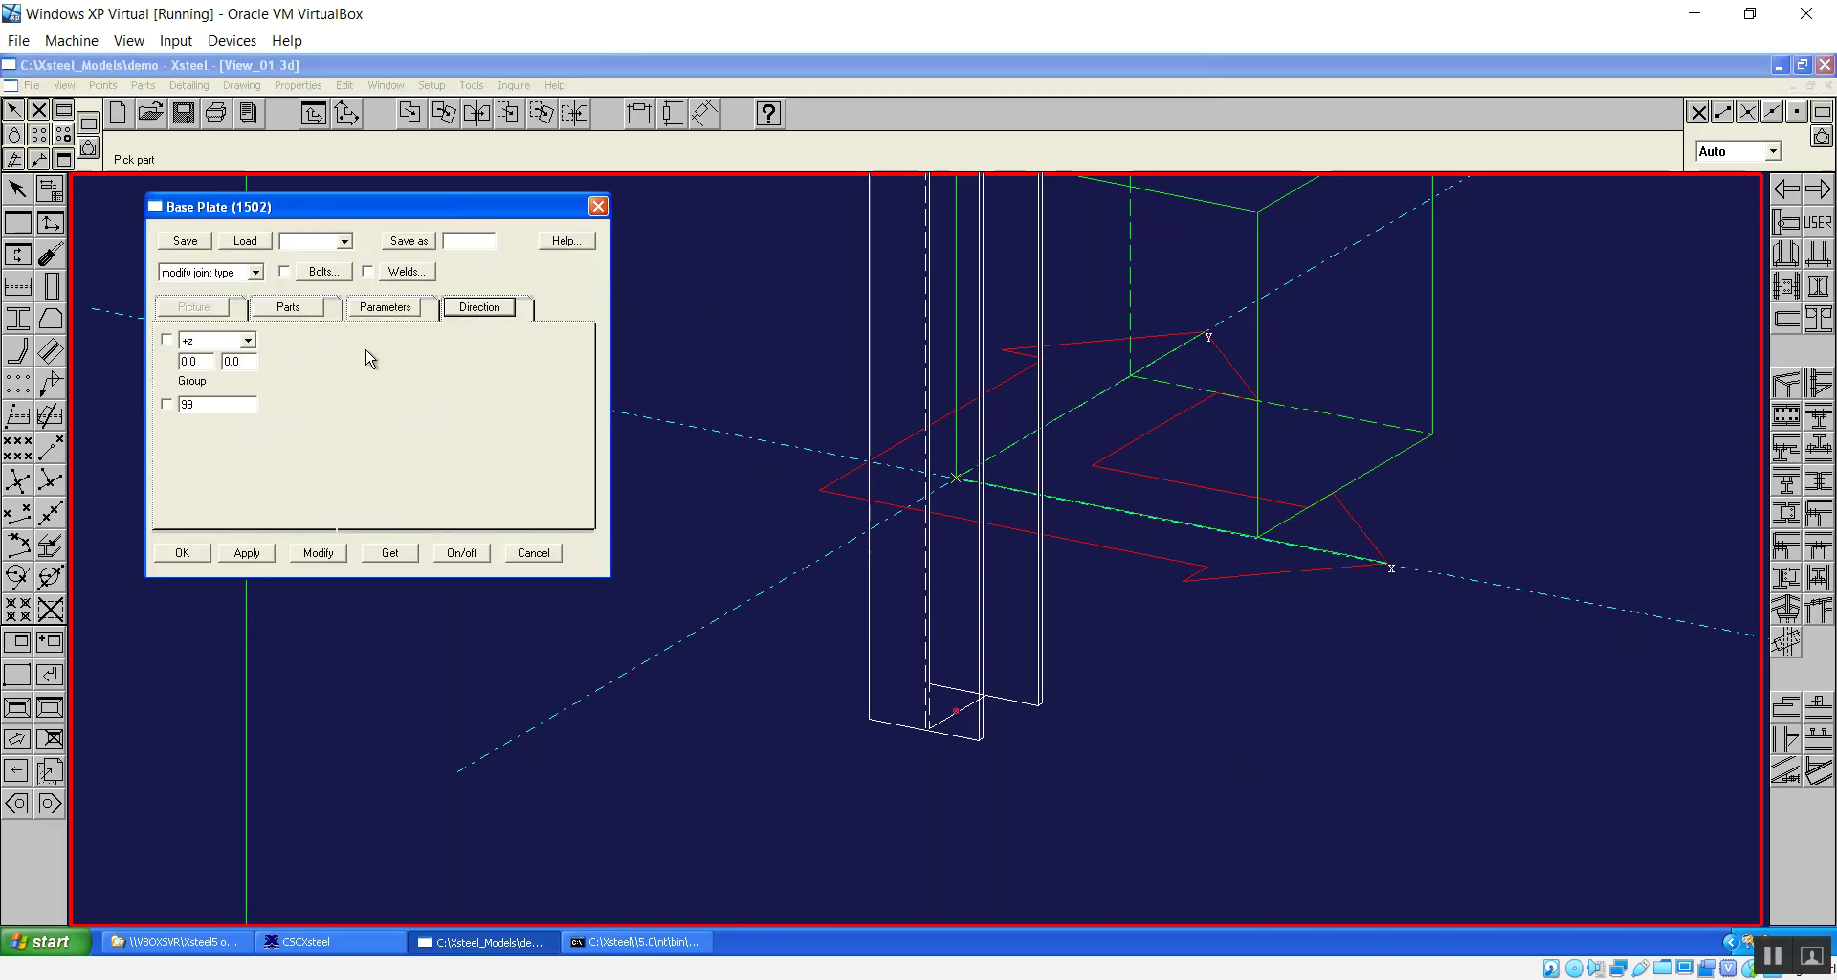
left_click(248, 340)
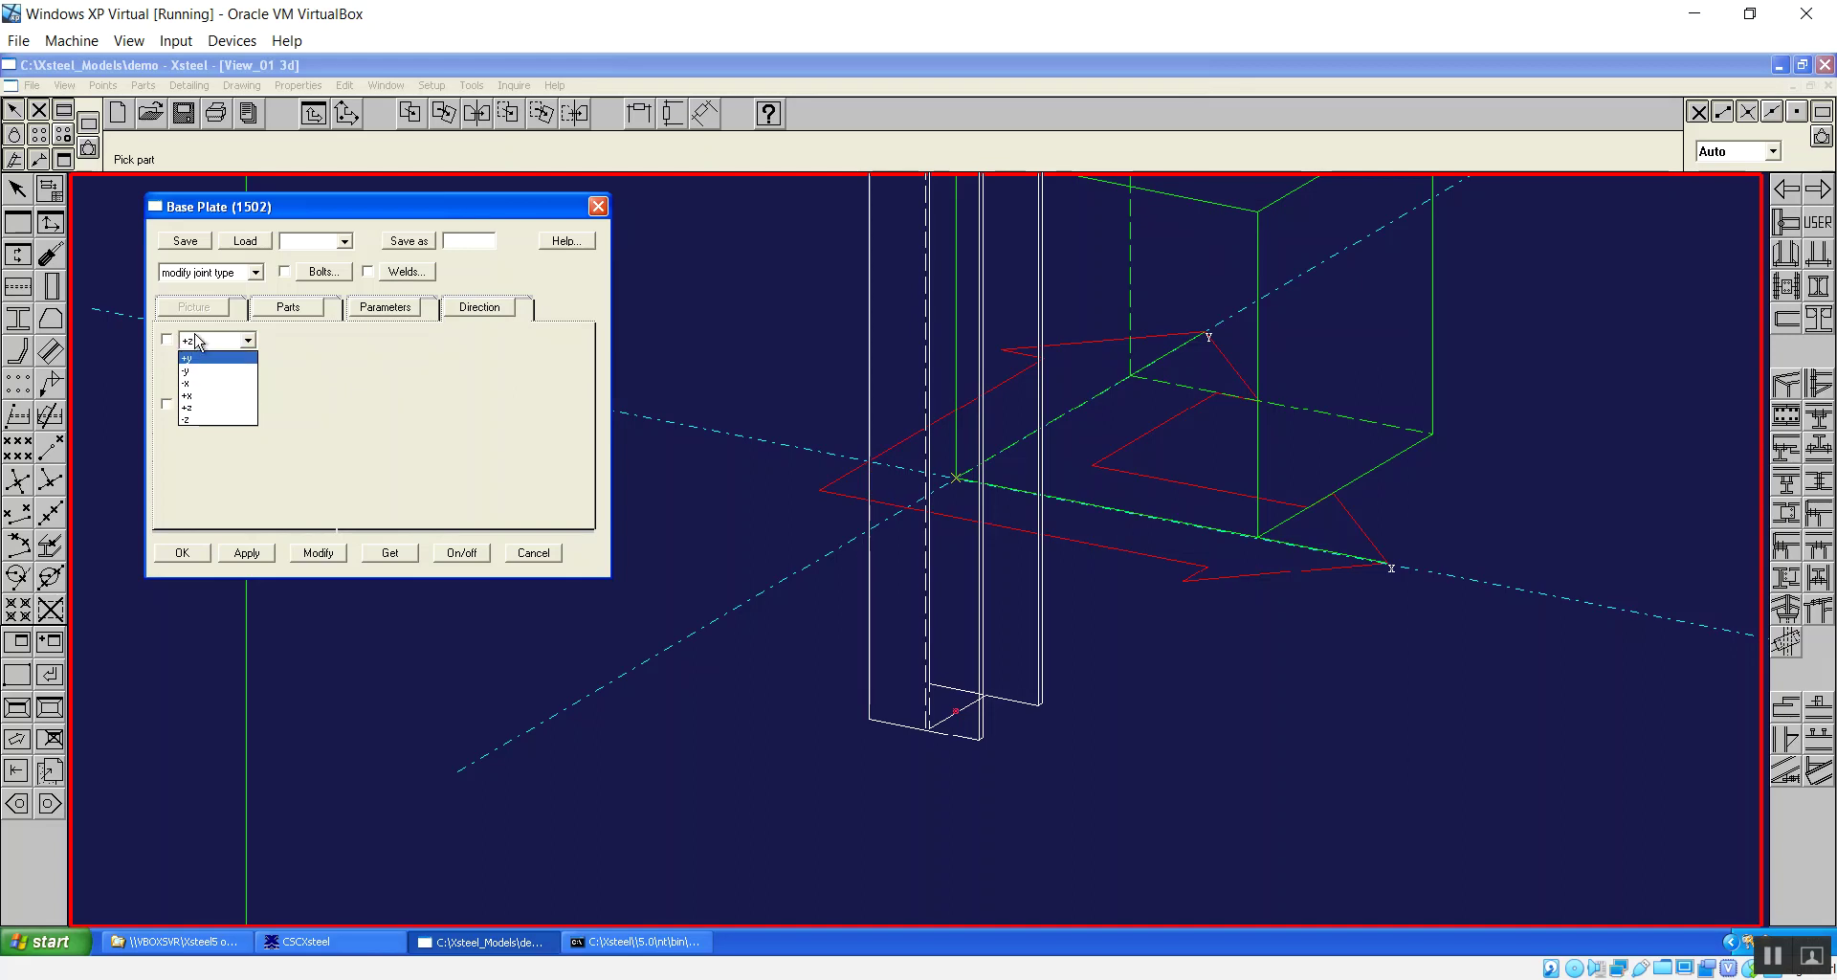
left_click(197, 397)
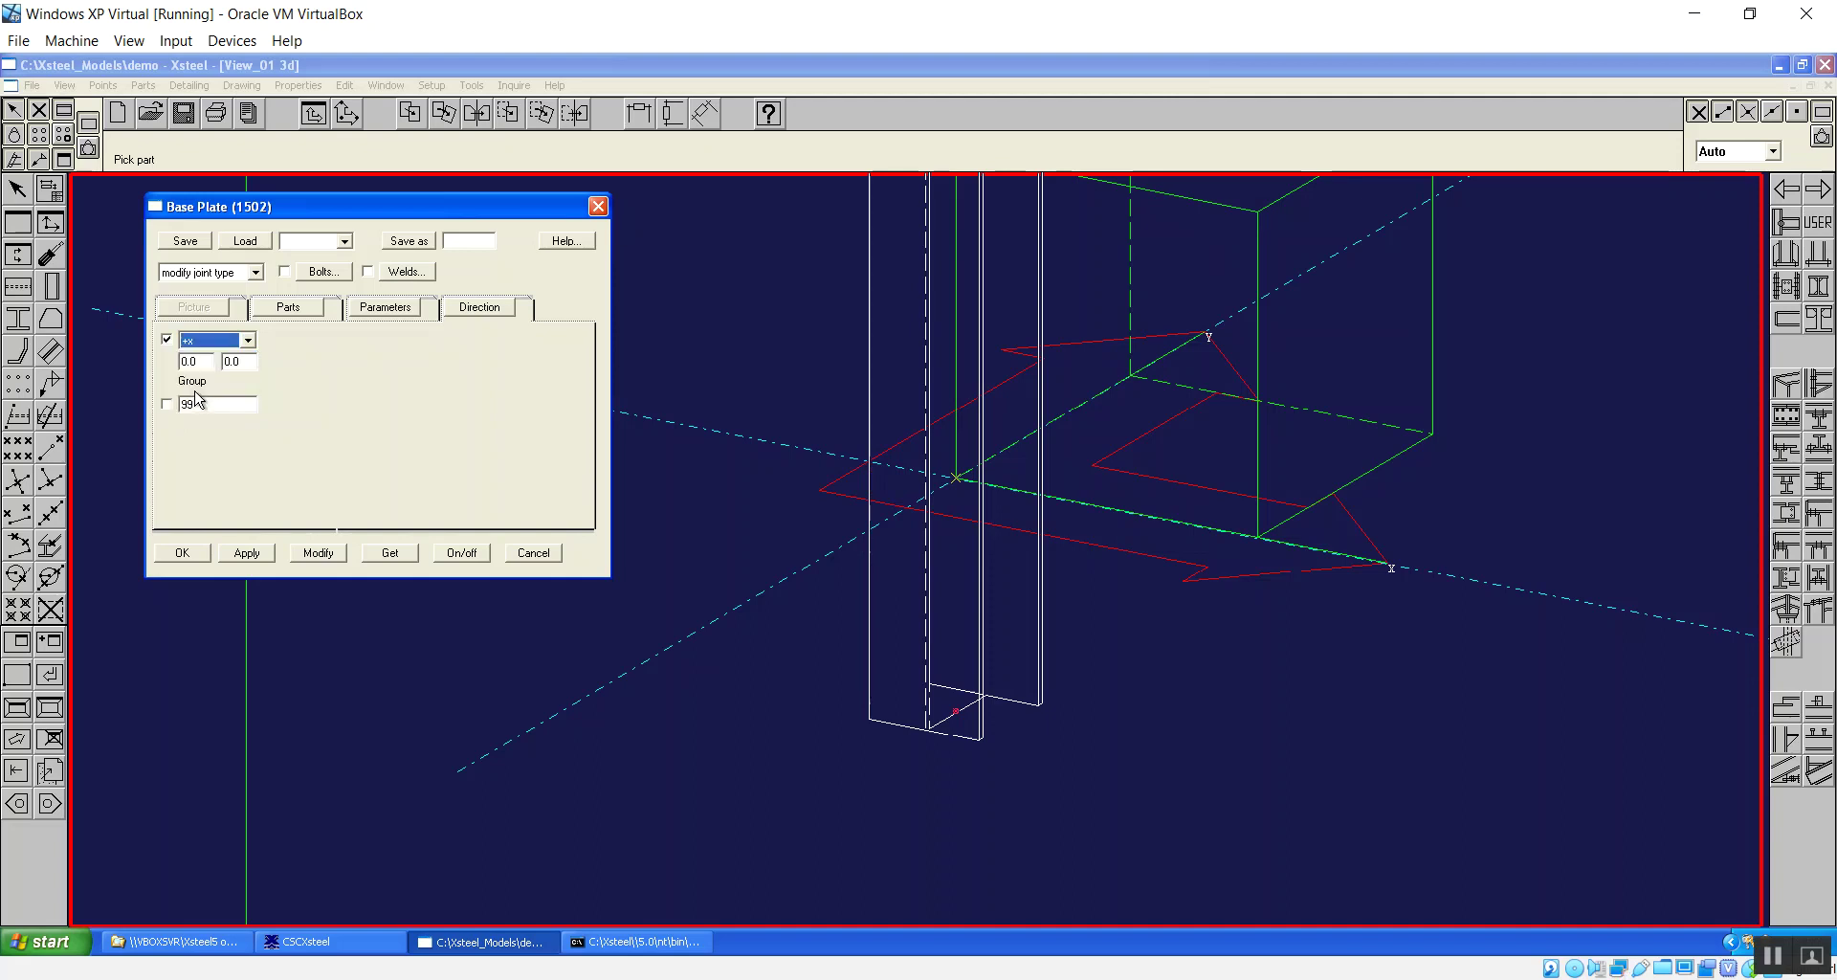
left_click(185, 557)
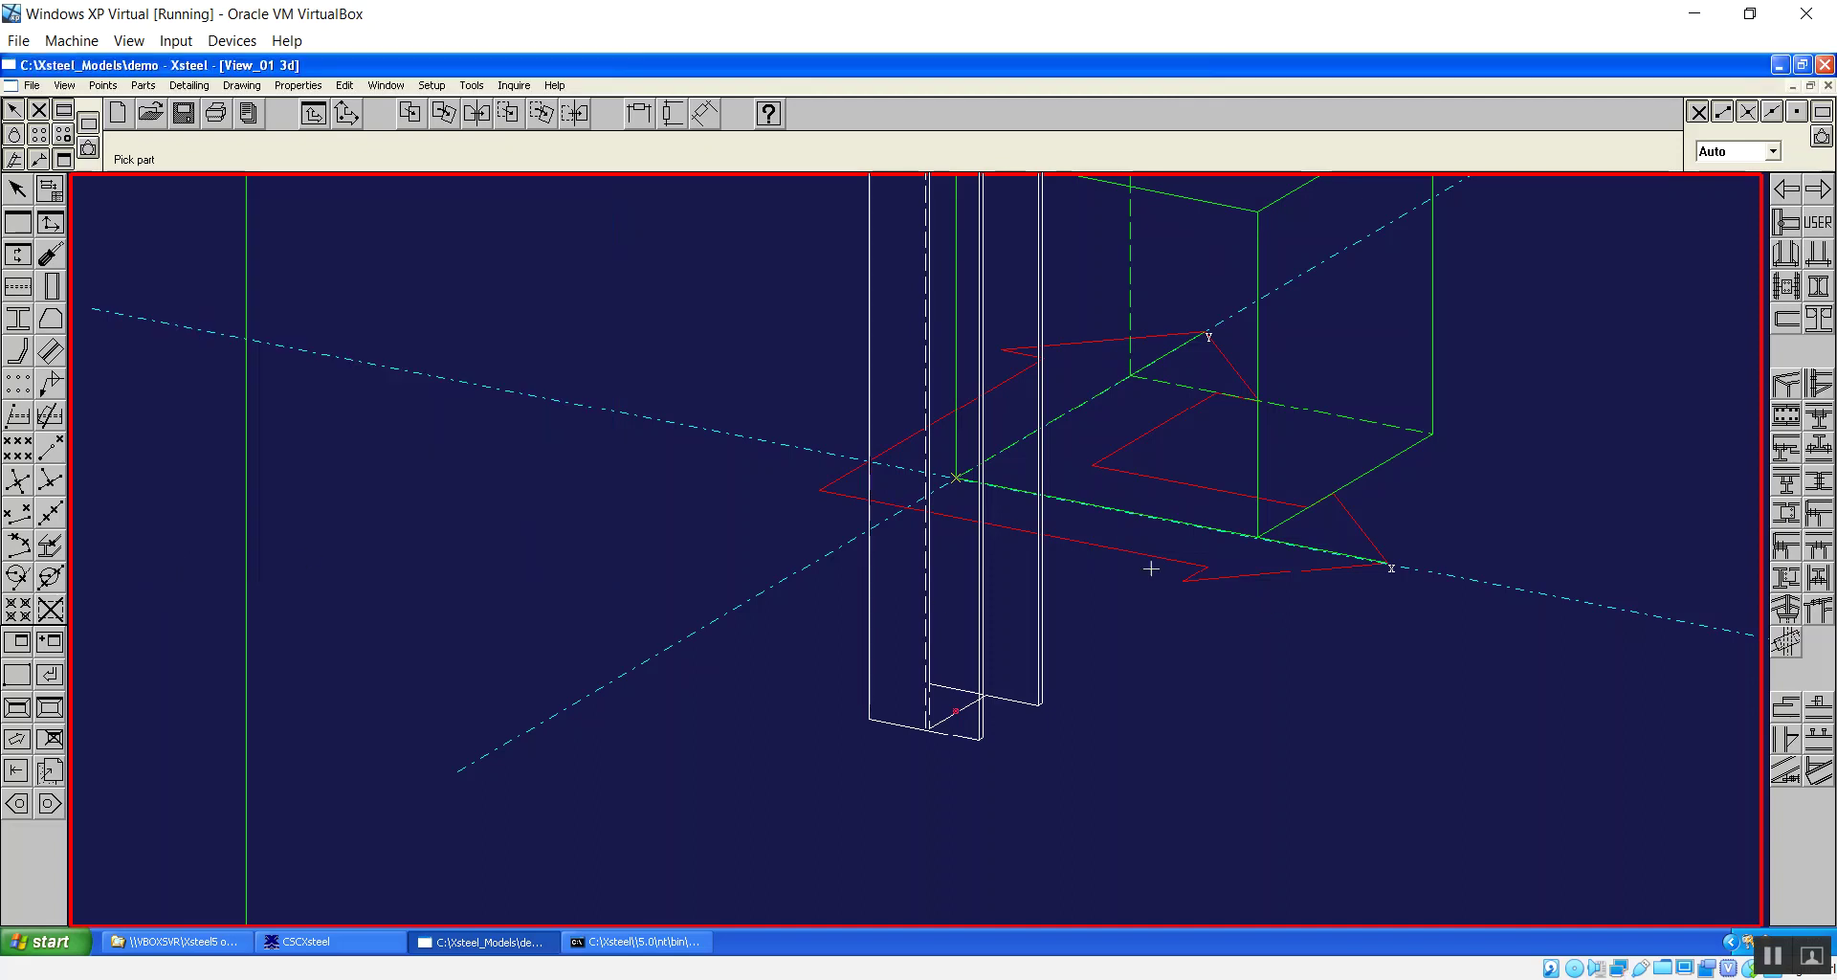
Place the base plate with four bolt holes under the left column.
left_click(954, 709)
right_click(1141, 608)
left_click(1181, 623)
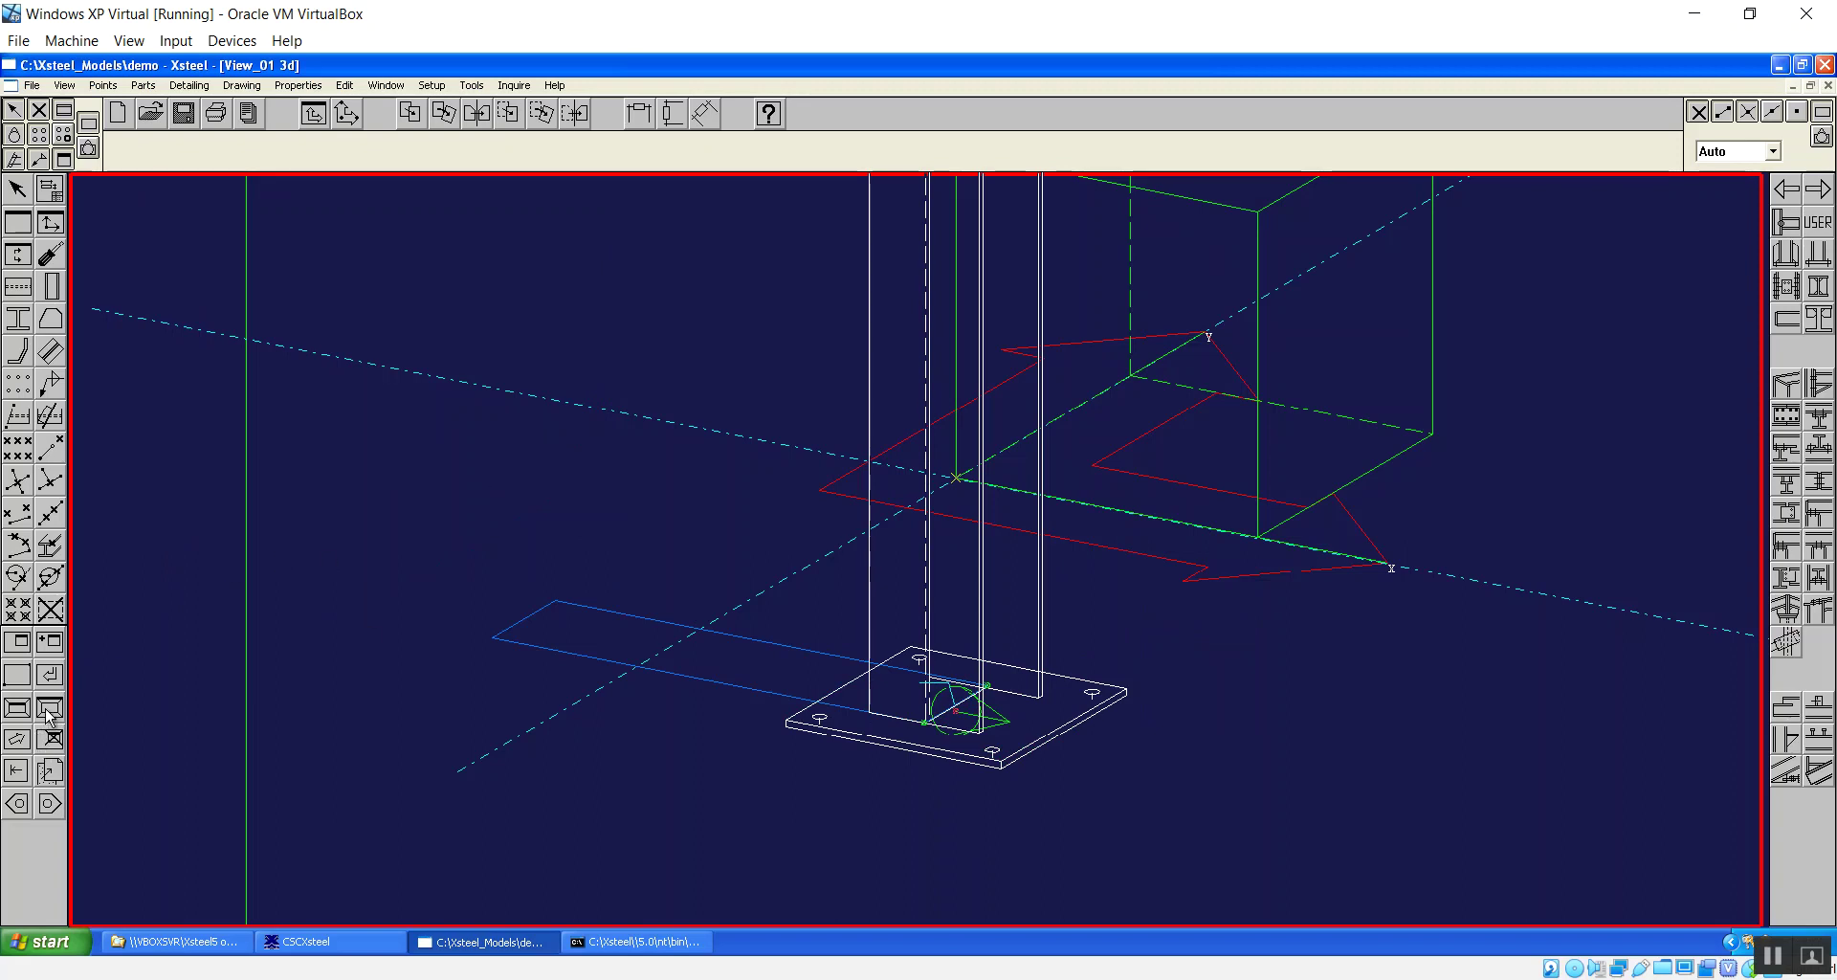
Zoom to the frame's top-left corner and accept the Endplate (501) parameters and direction.
scroll(582, 405, "down", 2)
scroll(975, 448, "down", 2)
scroll(975, 448, "down", 2)
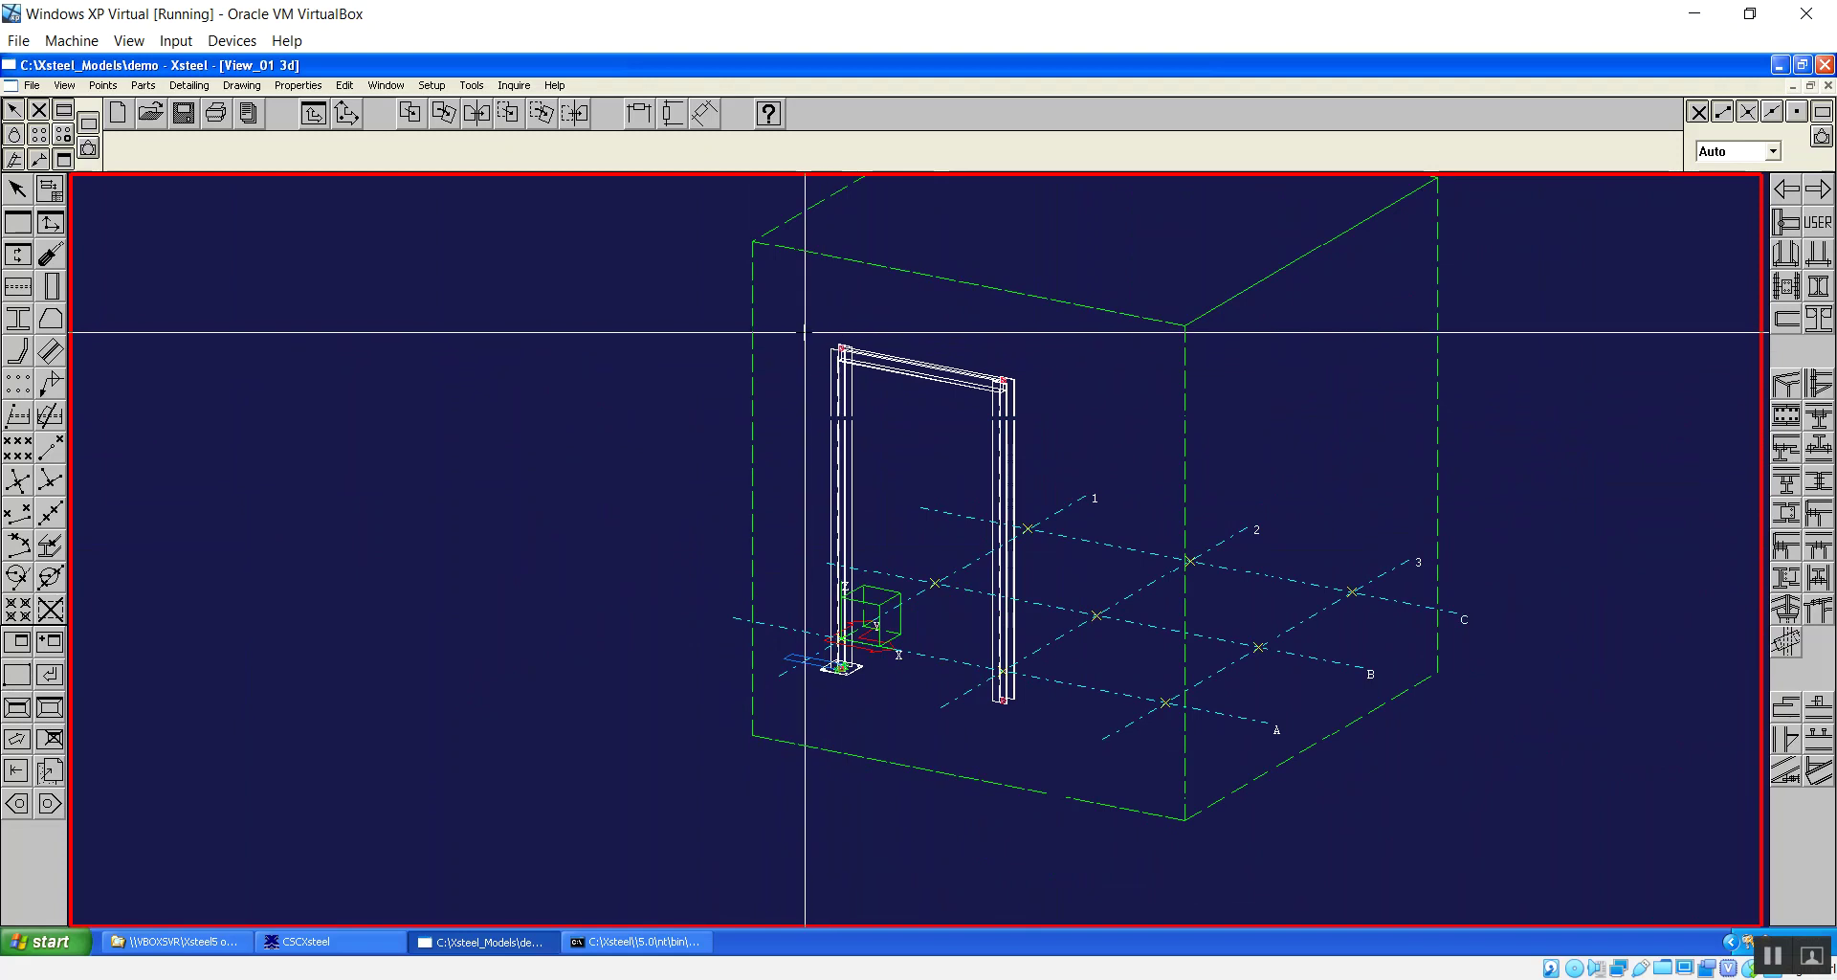
left_click_drag(807, 330, 890, 397)
right_click(918, 307)
left_click(956, 319)
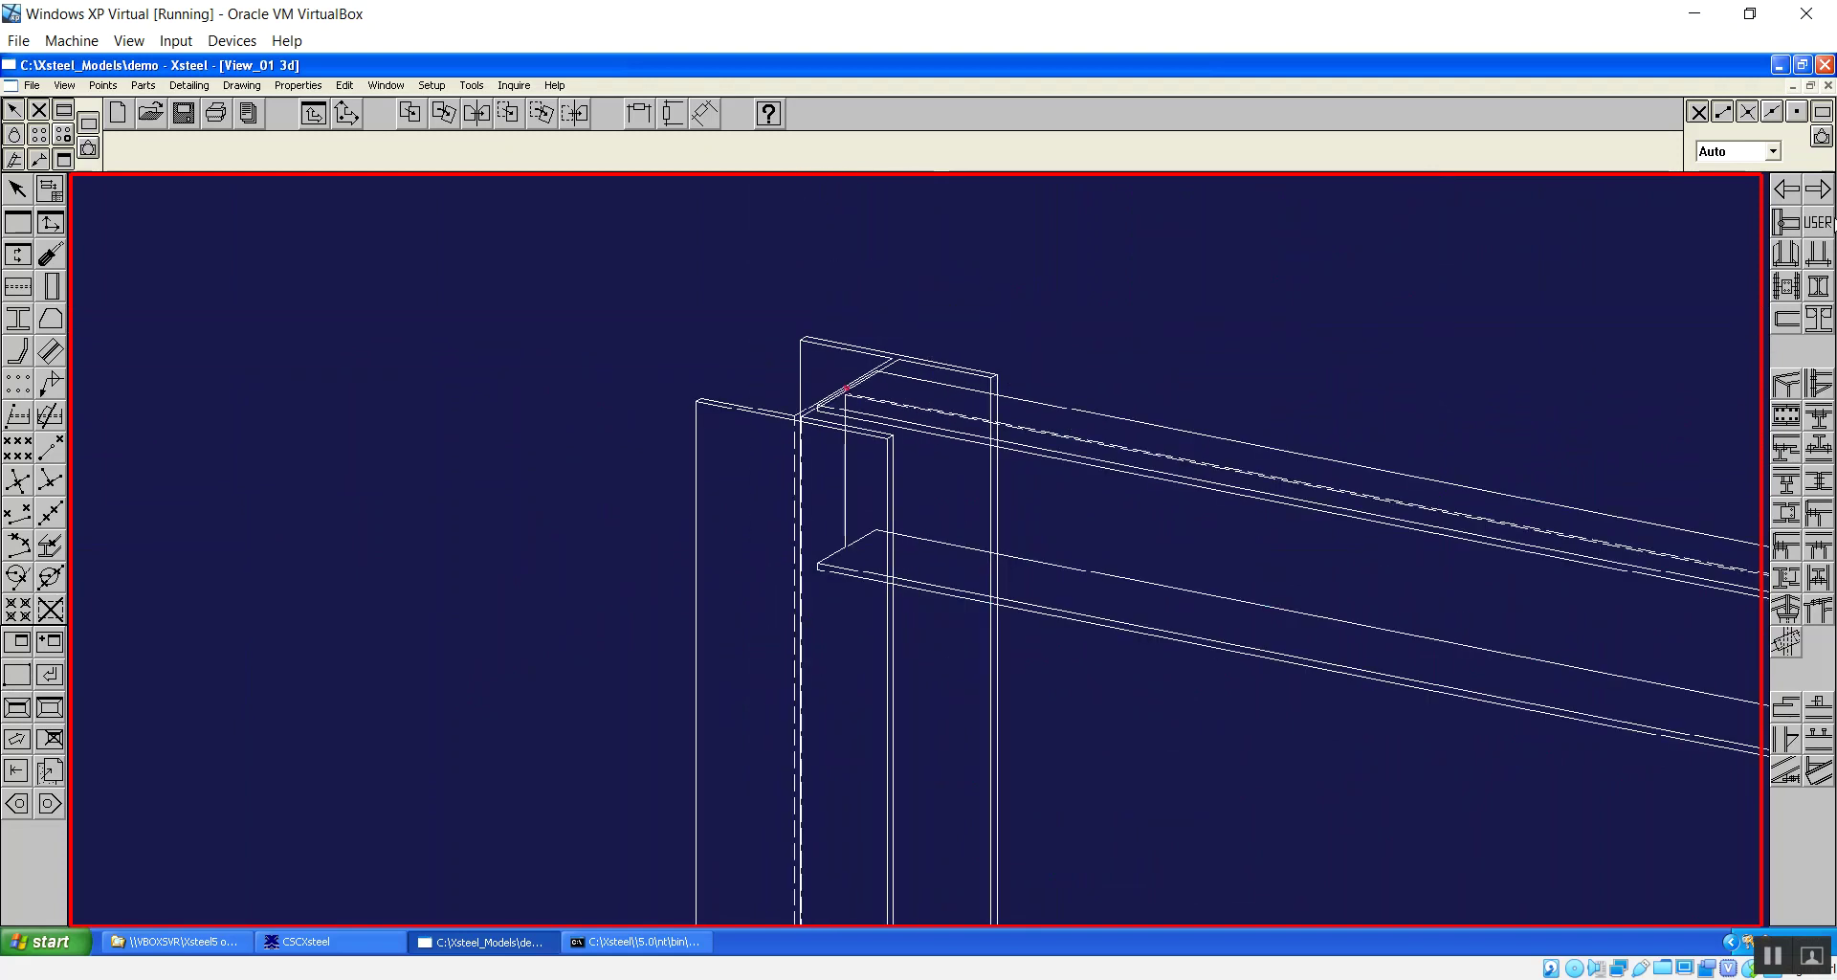
left_click(1783, 190)
left_click(1786, 331)
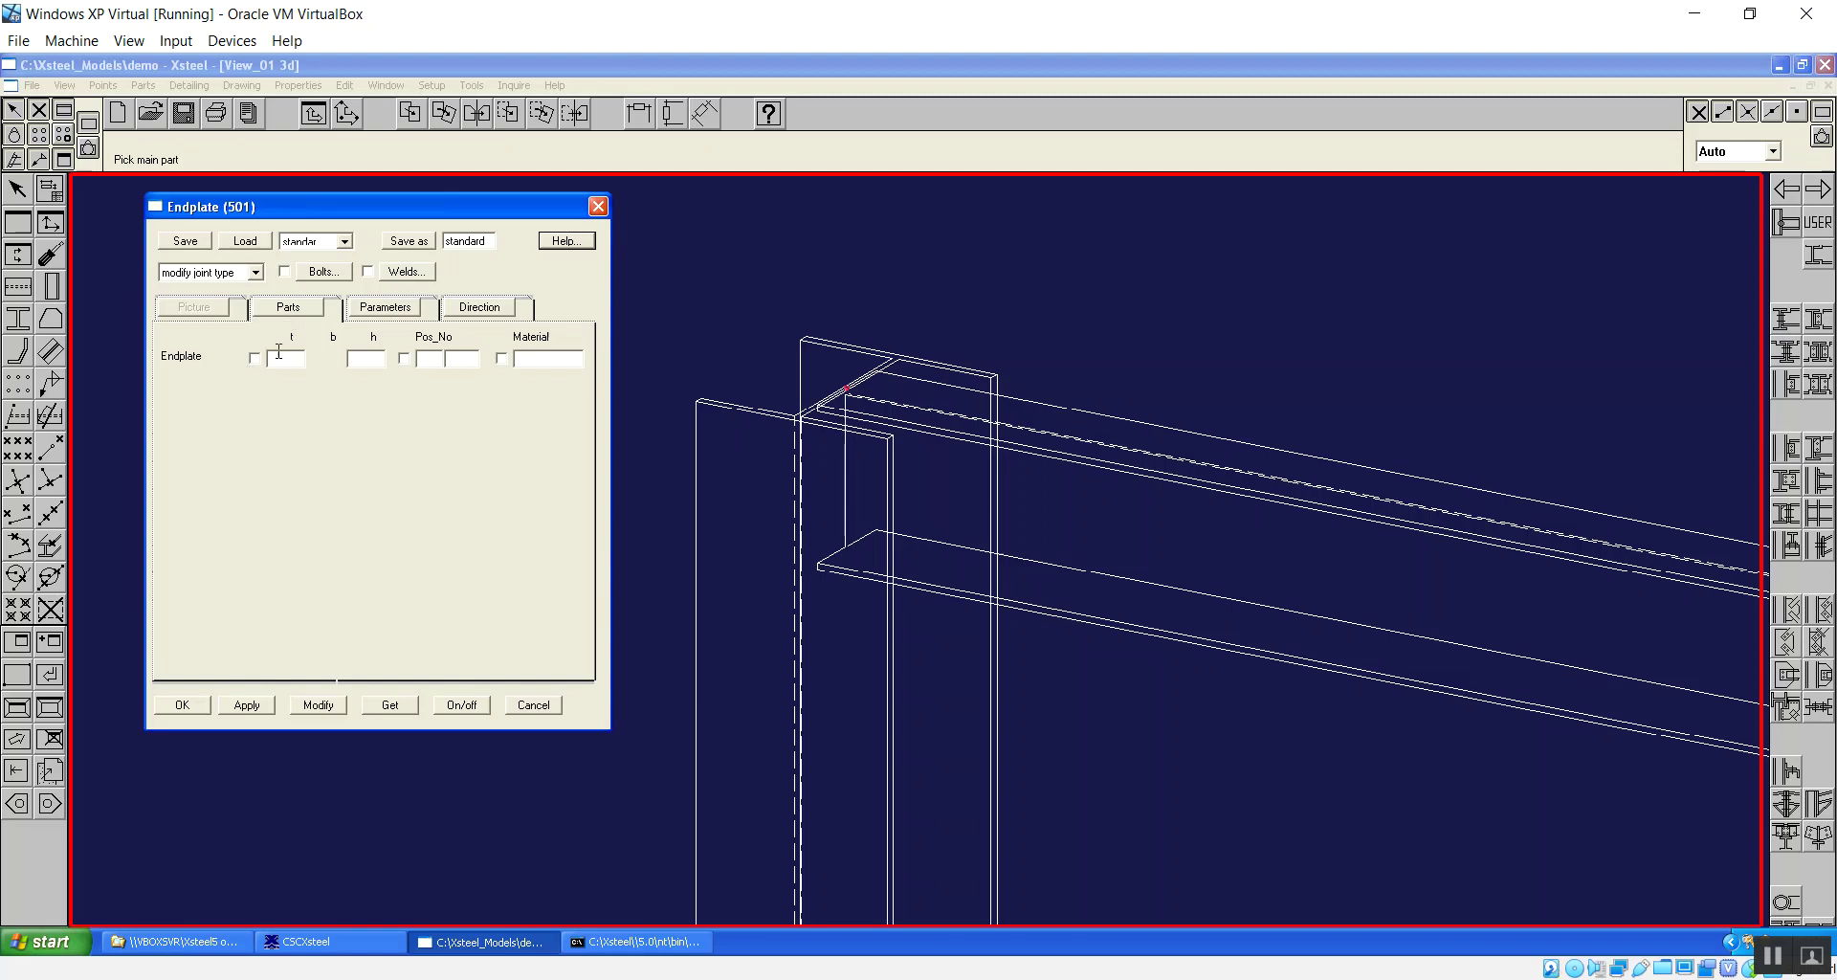
left_click(385, 308)
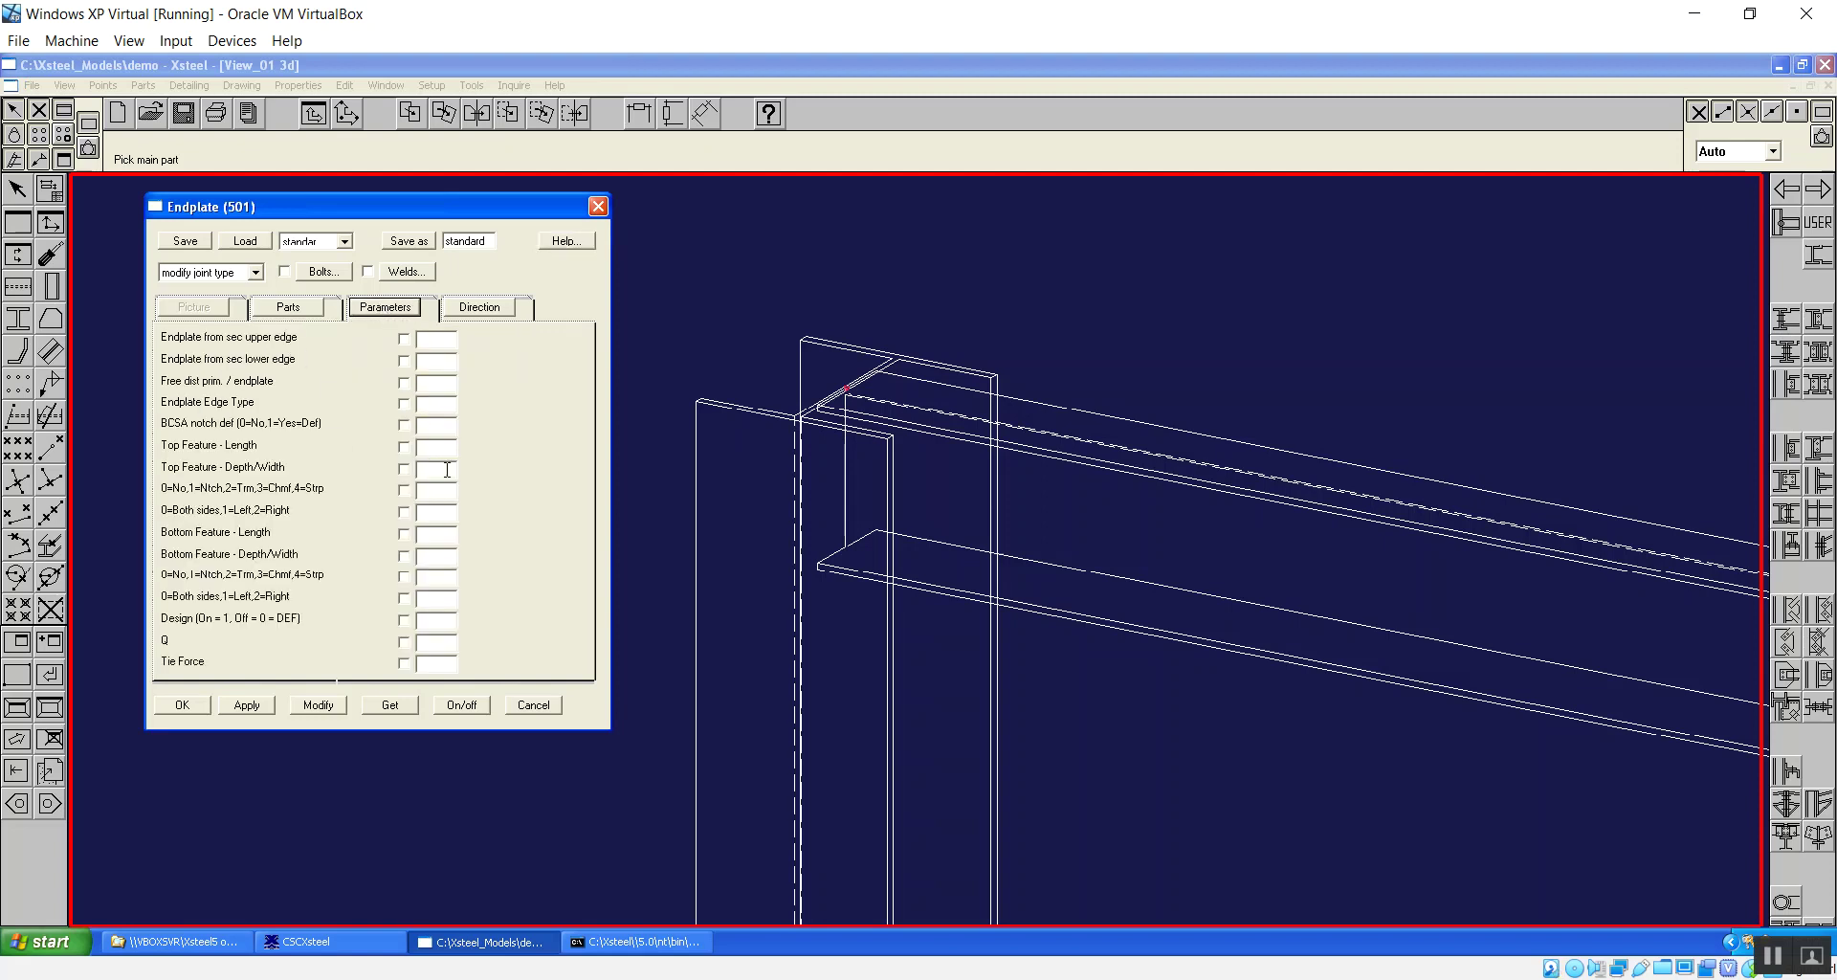
left_click(478, 310)
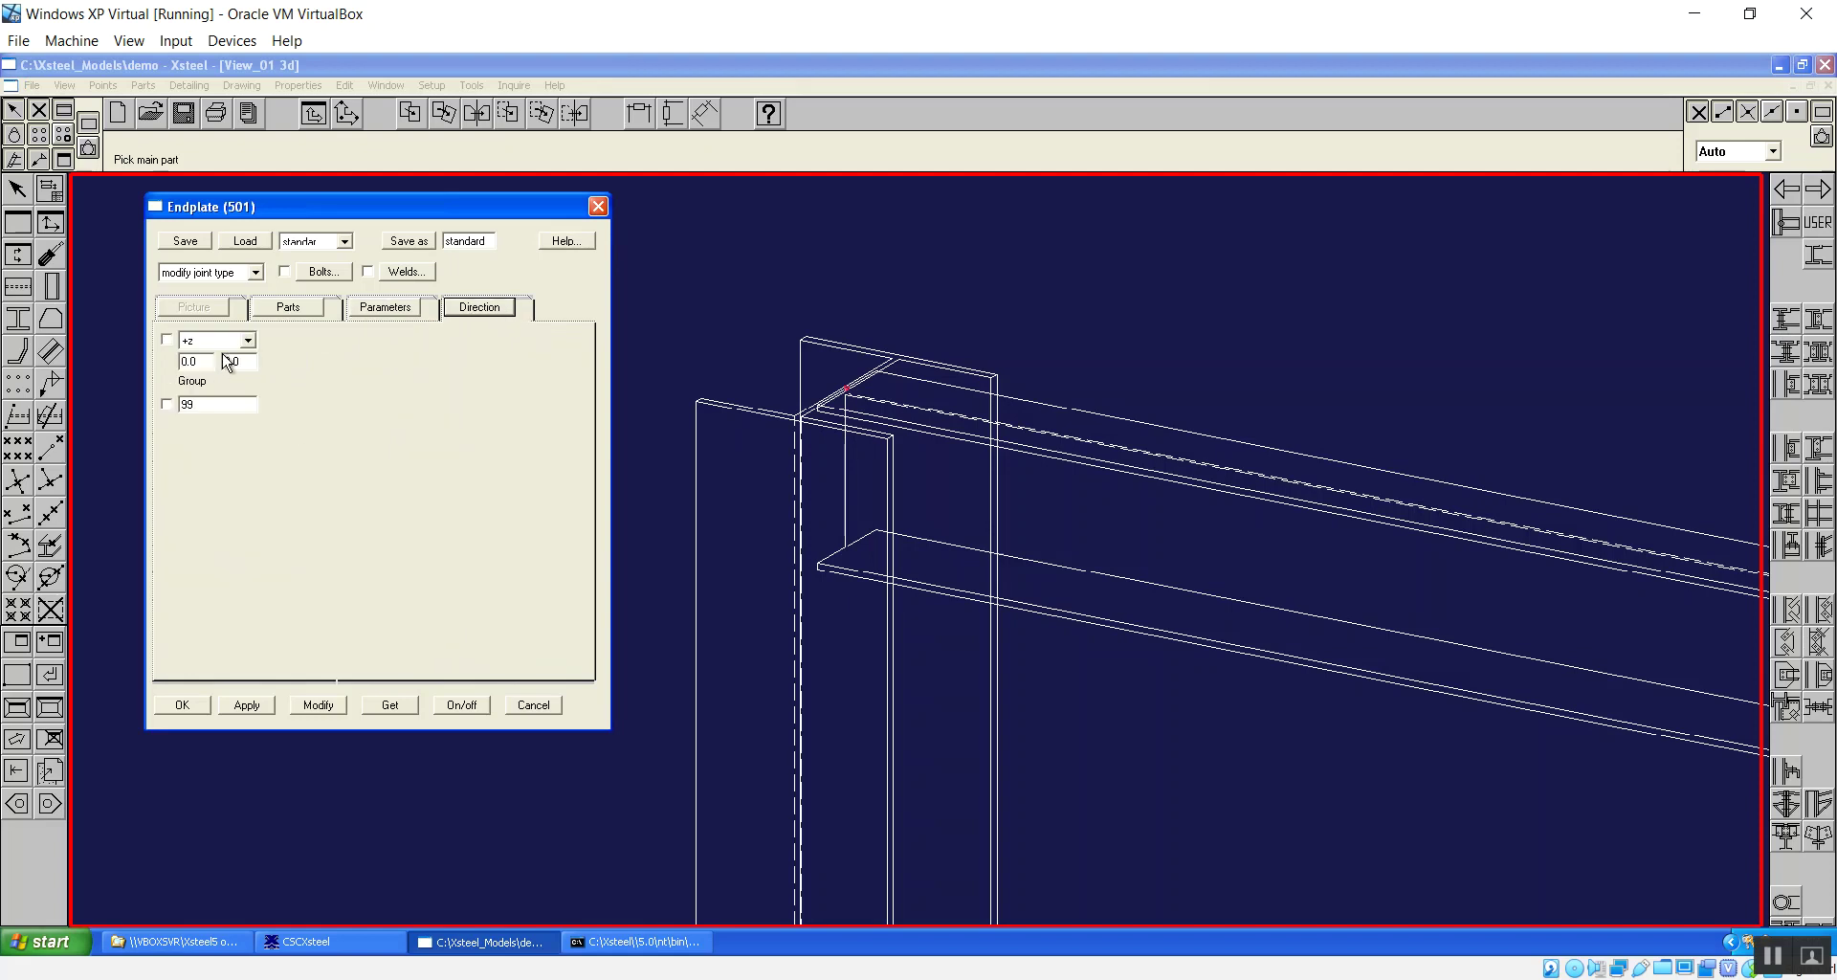
left_click(184, 707)
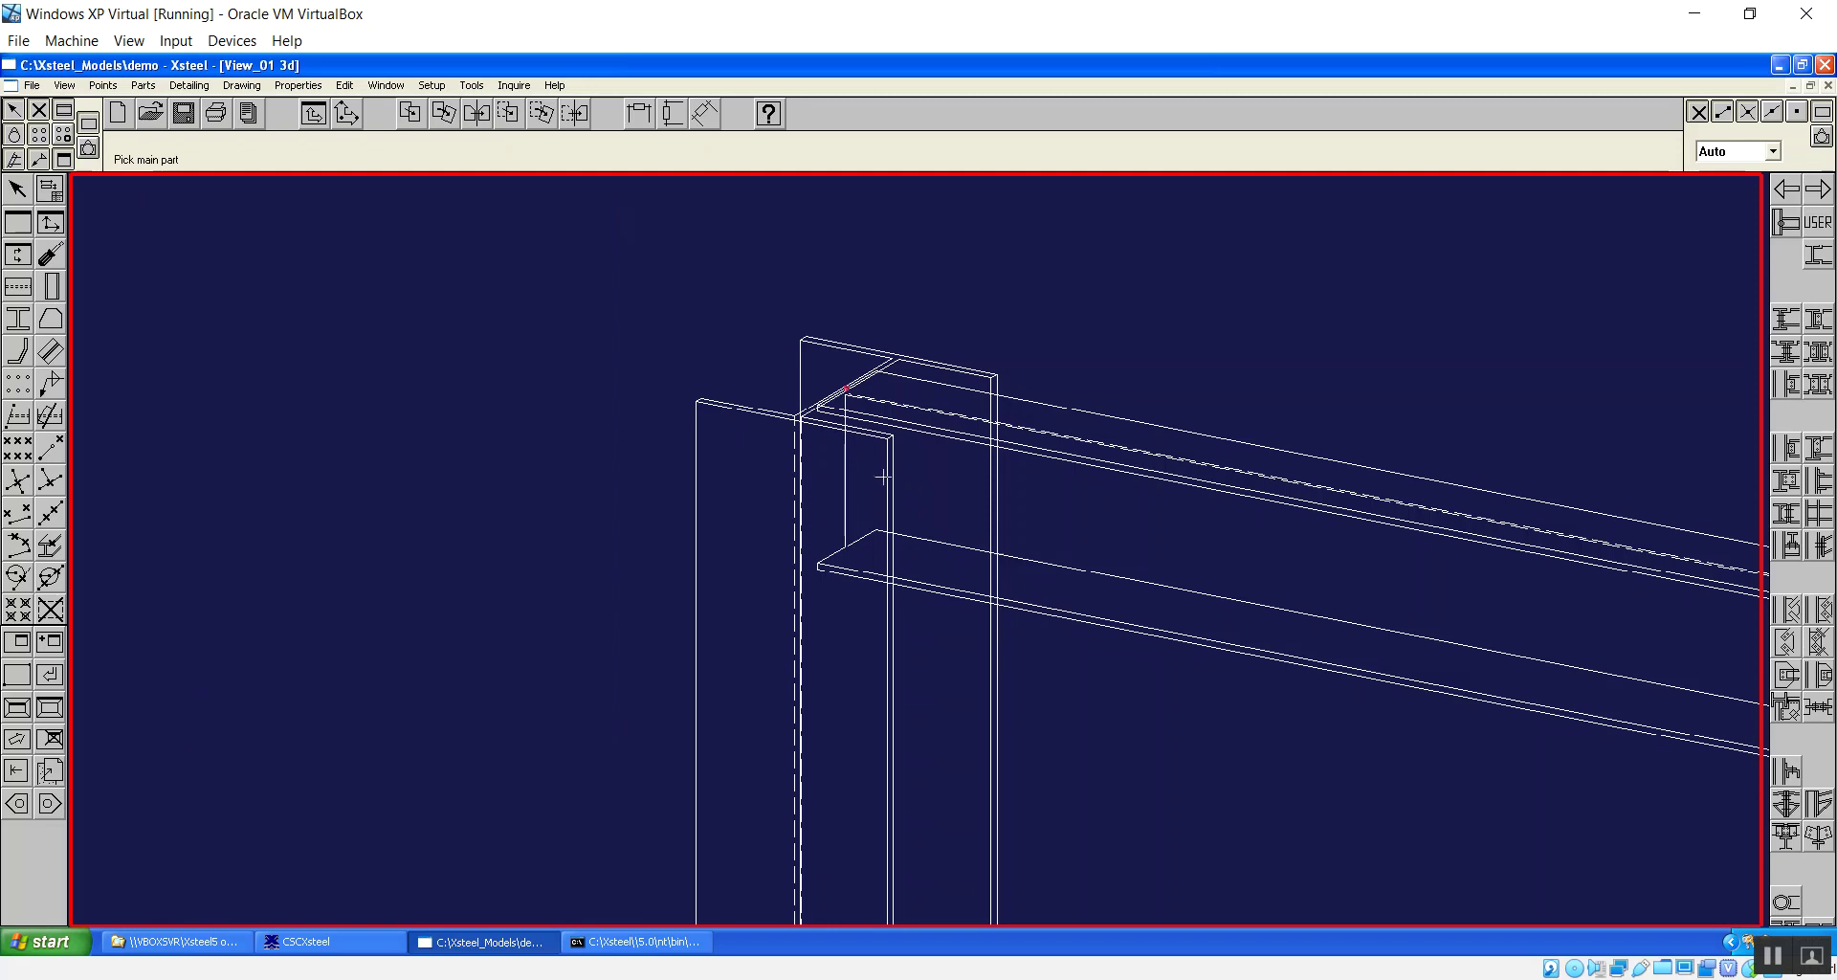
Apply the end plate with the column as main part and the beam as secondary.
left_click(975, 492)
left_click(1057, 453)
right_click(1045, 337)
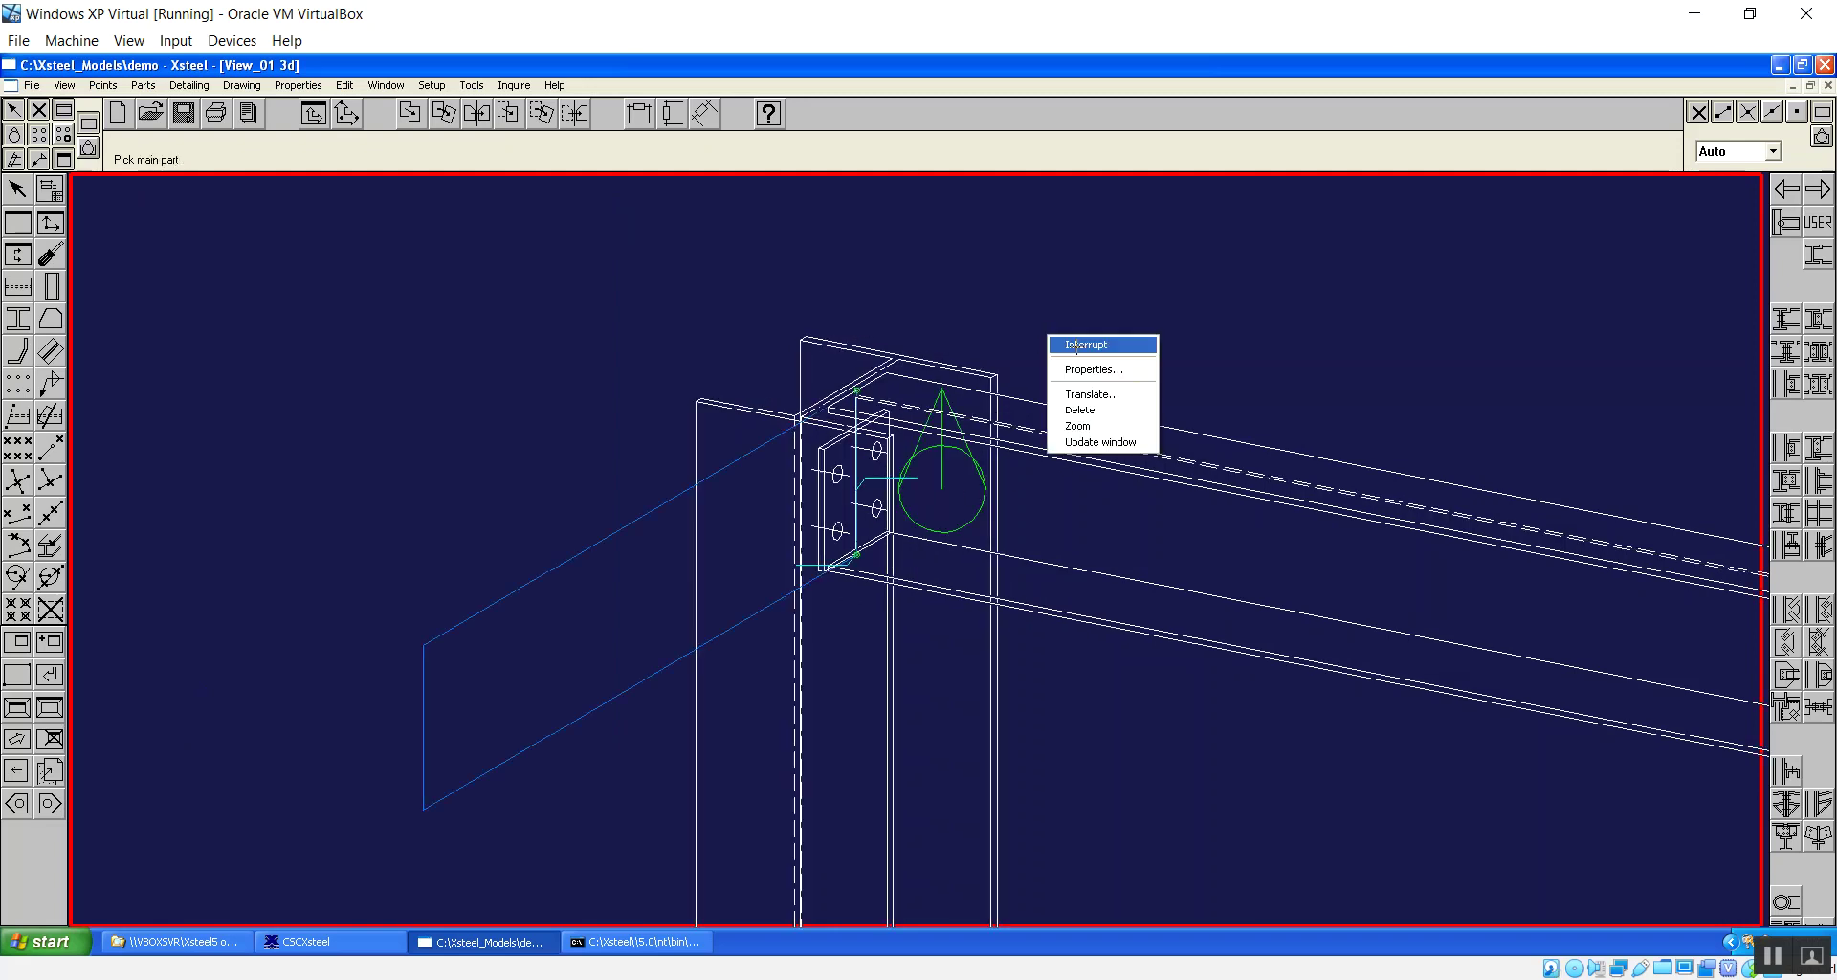
left_click(1101, 345)
left_click(940, 470)
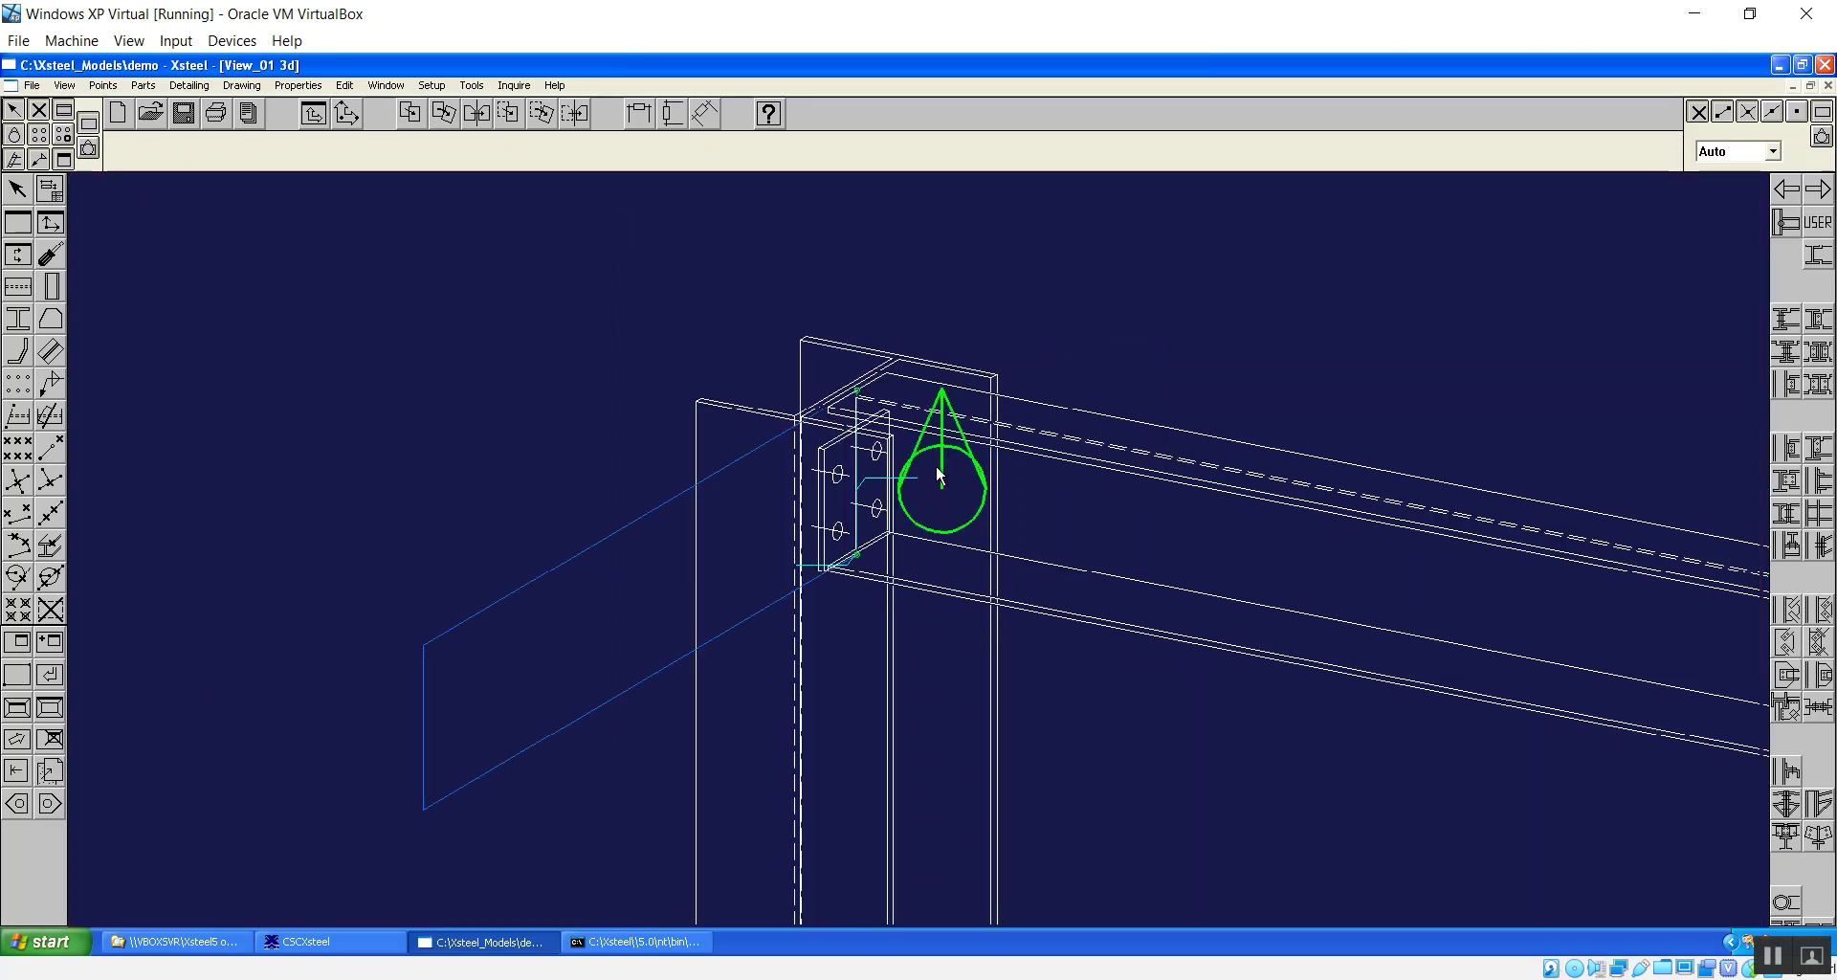
key("Right")
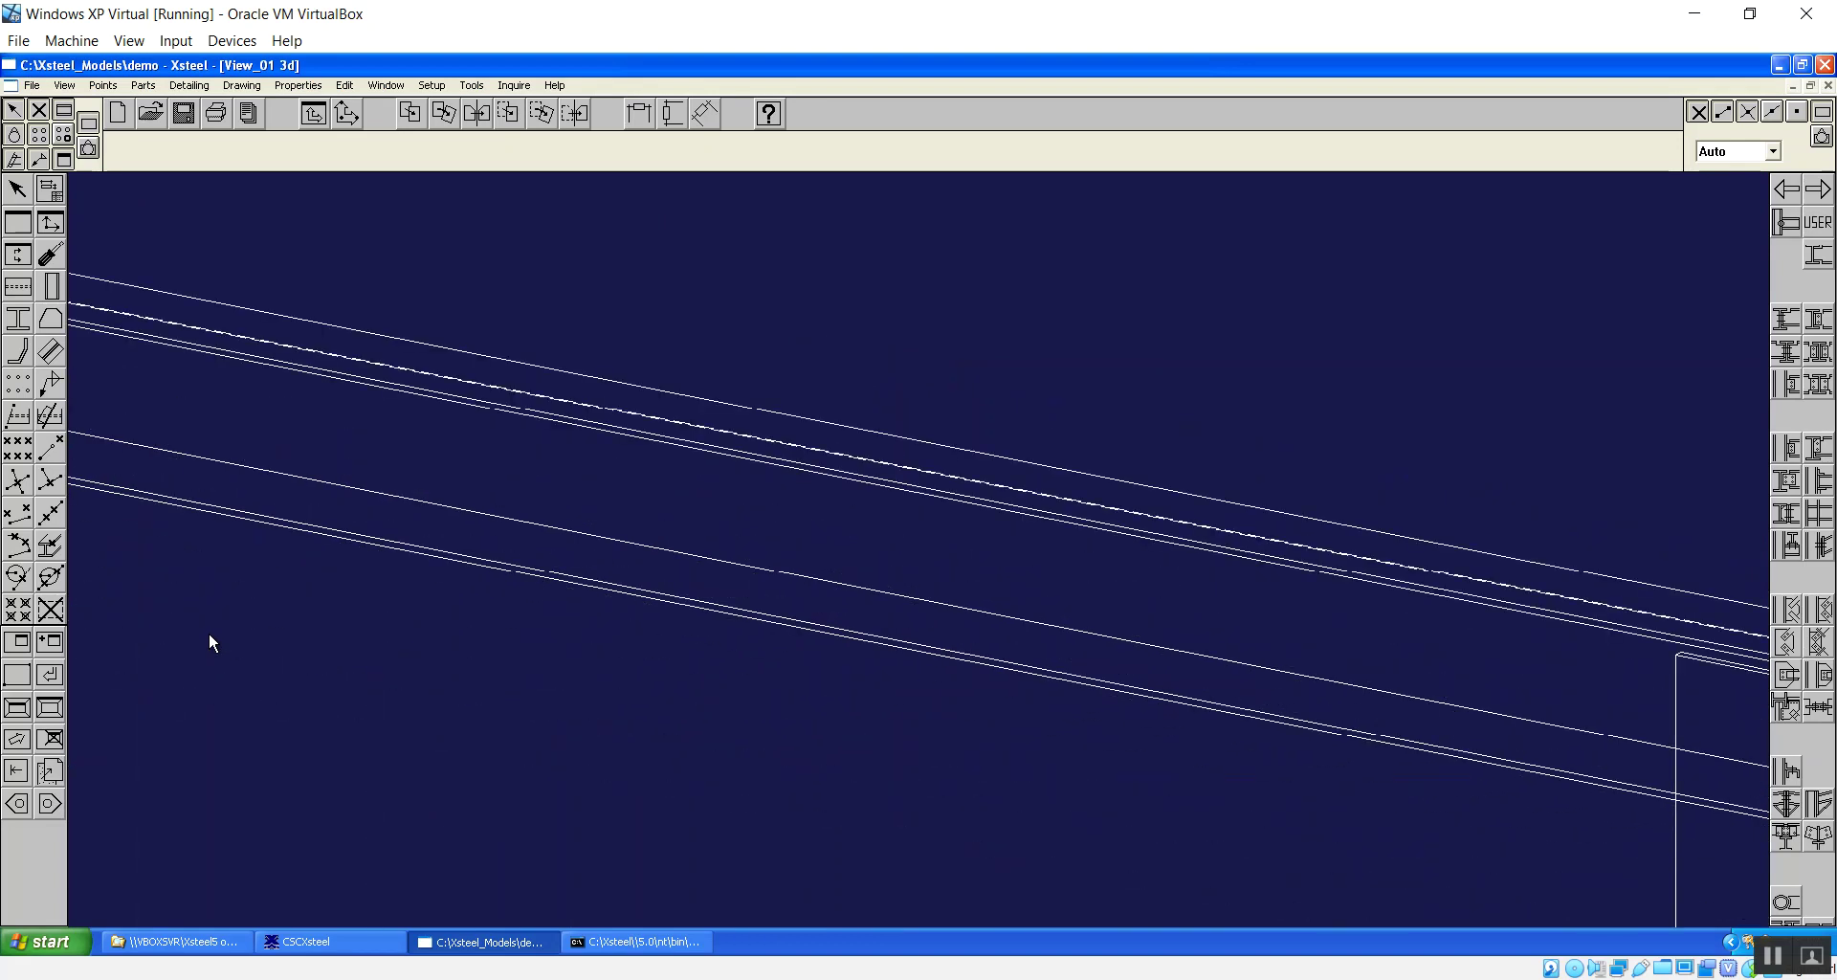
Add an Endplate (501) connection joining the beam to the right column.
left_click(1788, 322)
left_click(1124, 444)
left_click(681, 421)
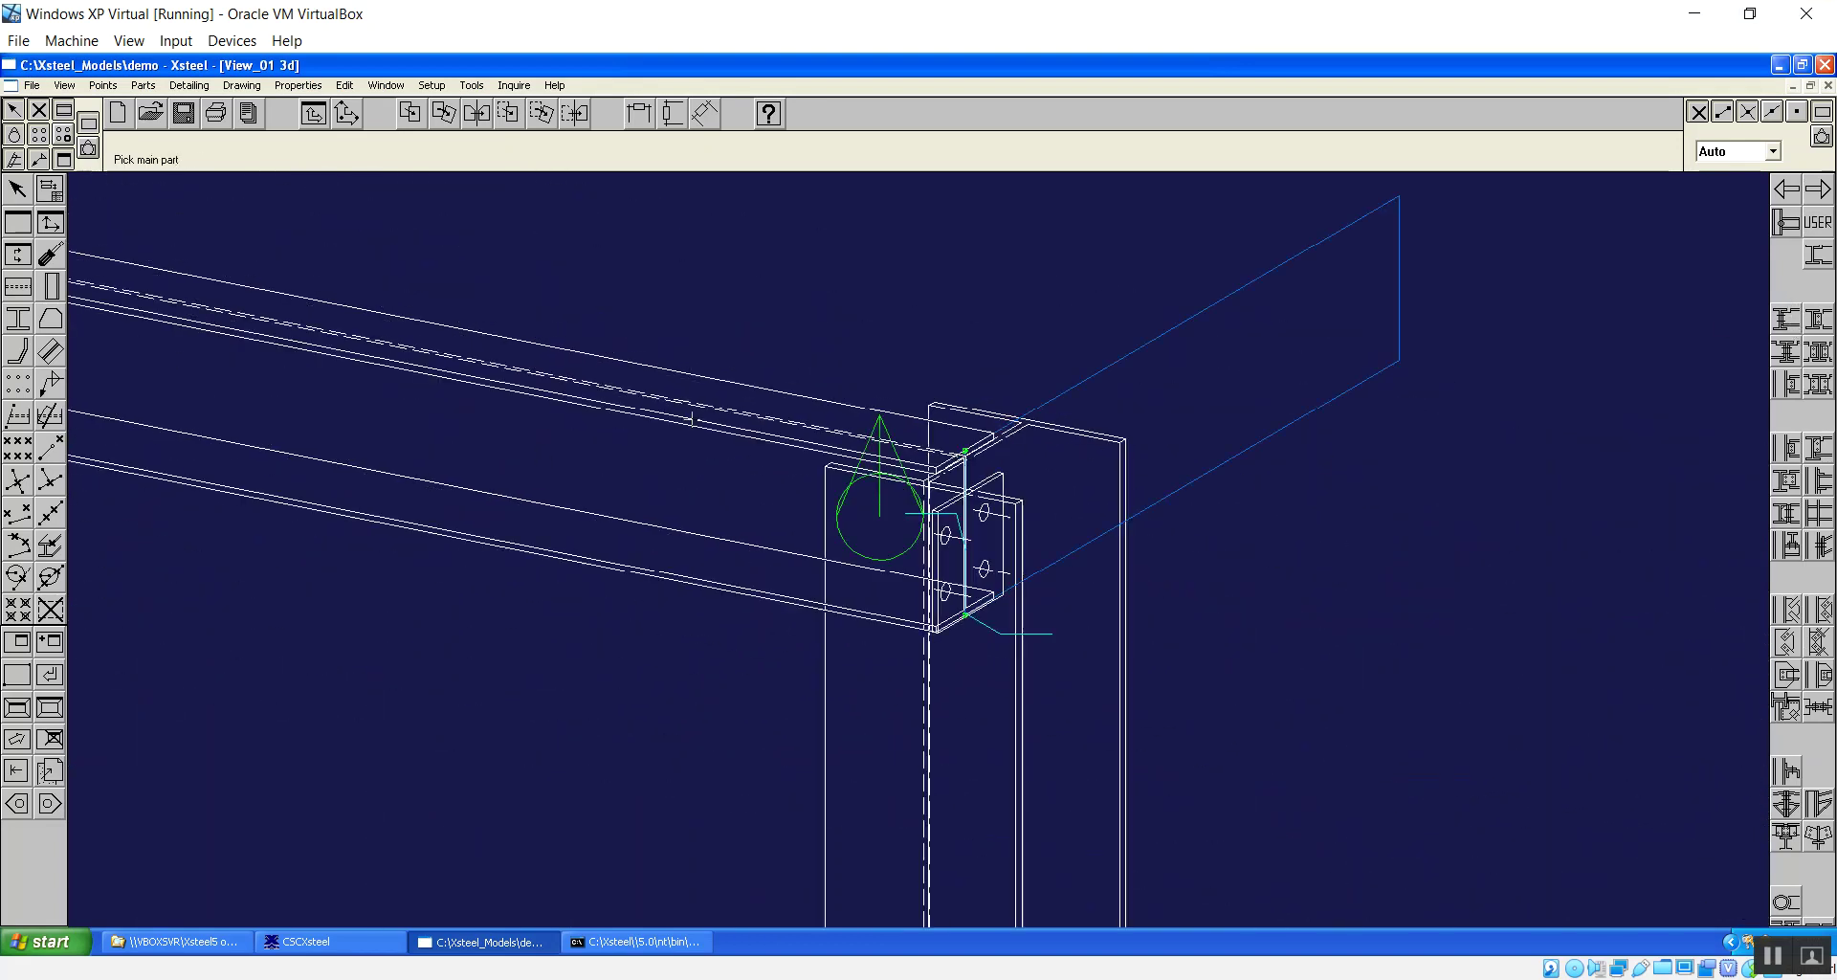
right_click(815, 291)
left_click(866, 303)
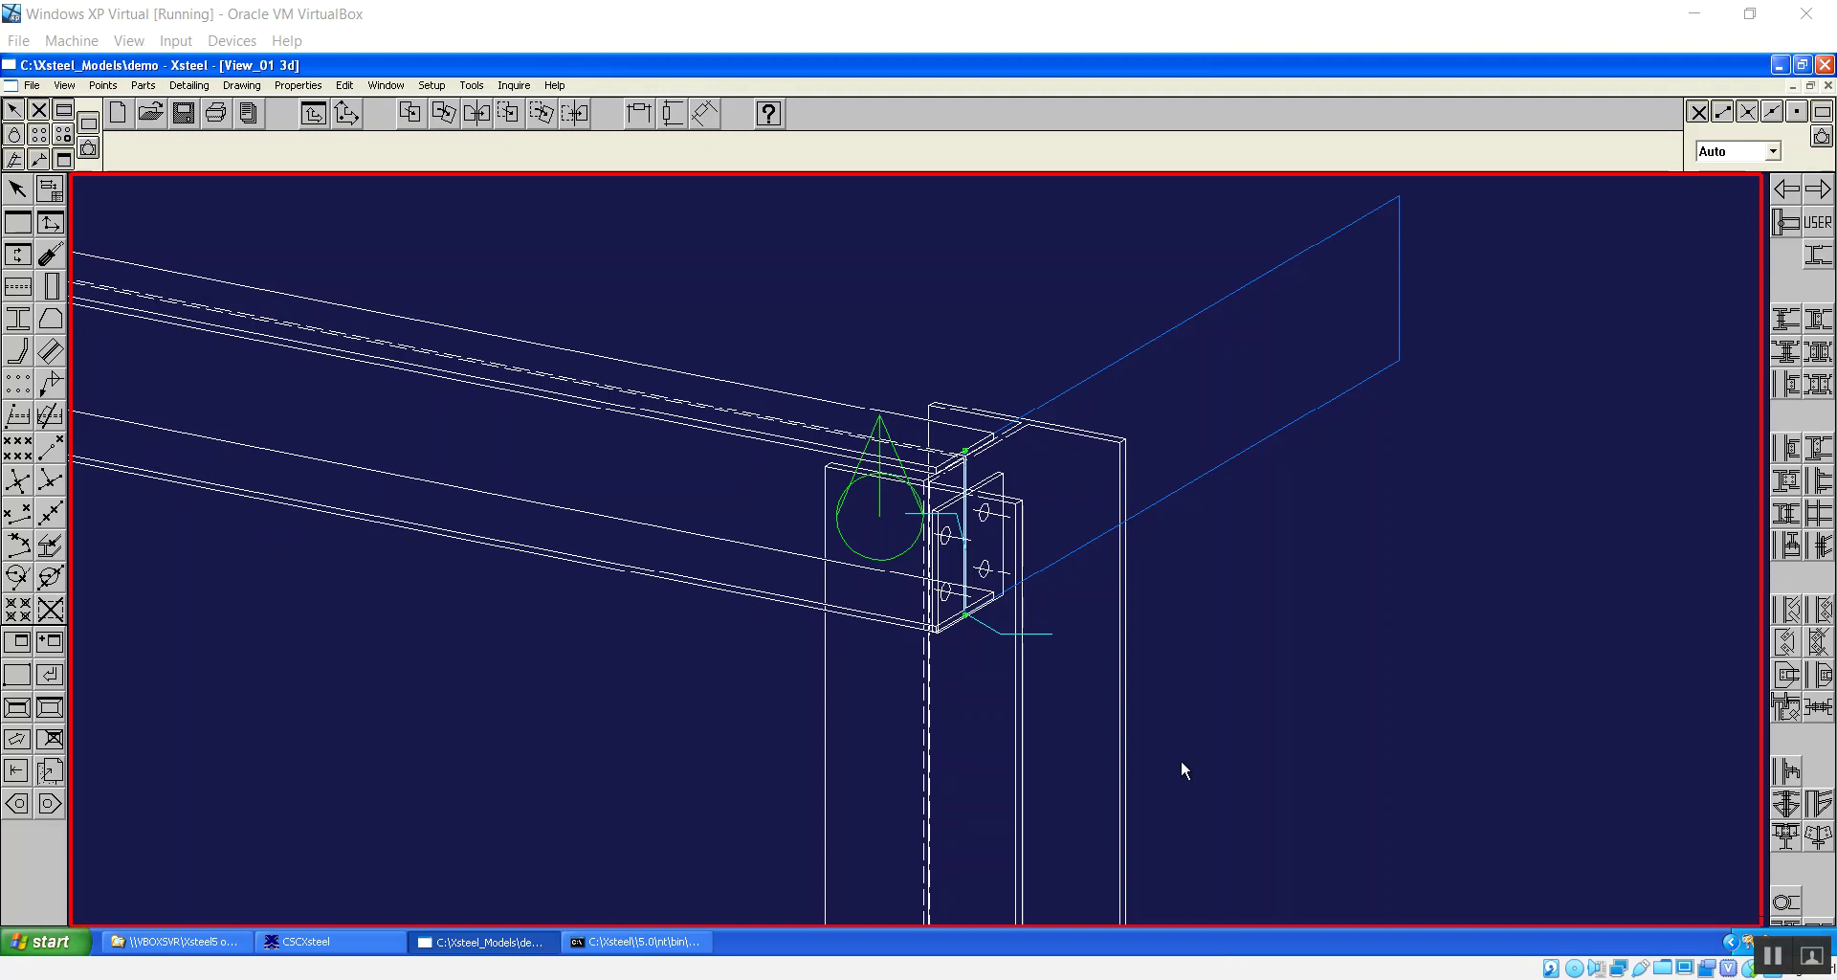
Switch the 3D view's part display from Fast to Exact.
double_click(1253, 646)
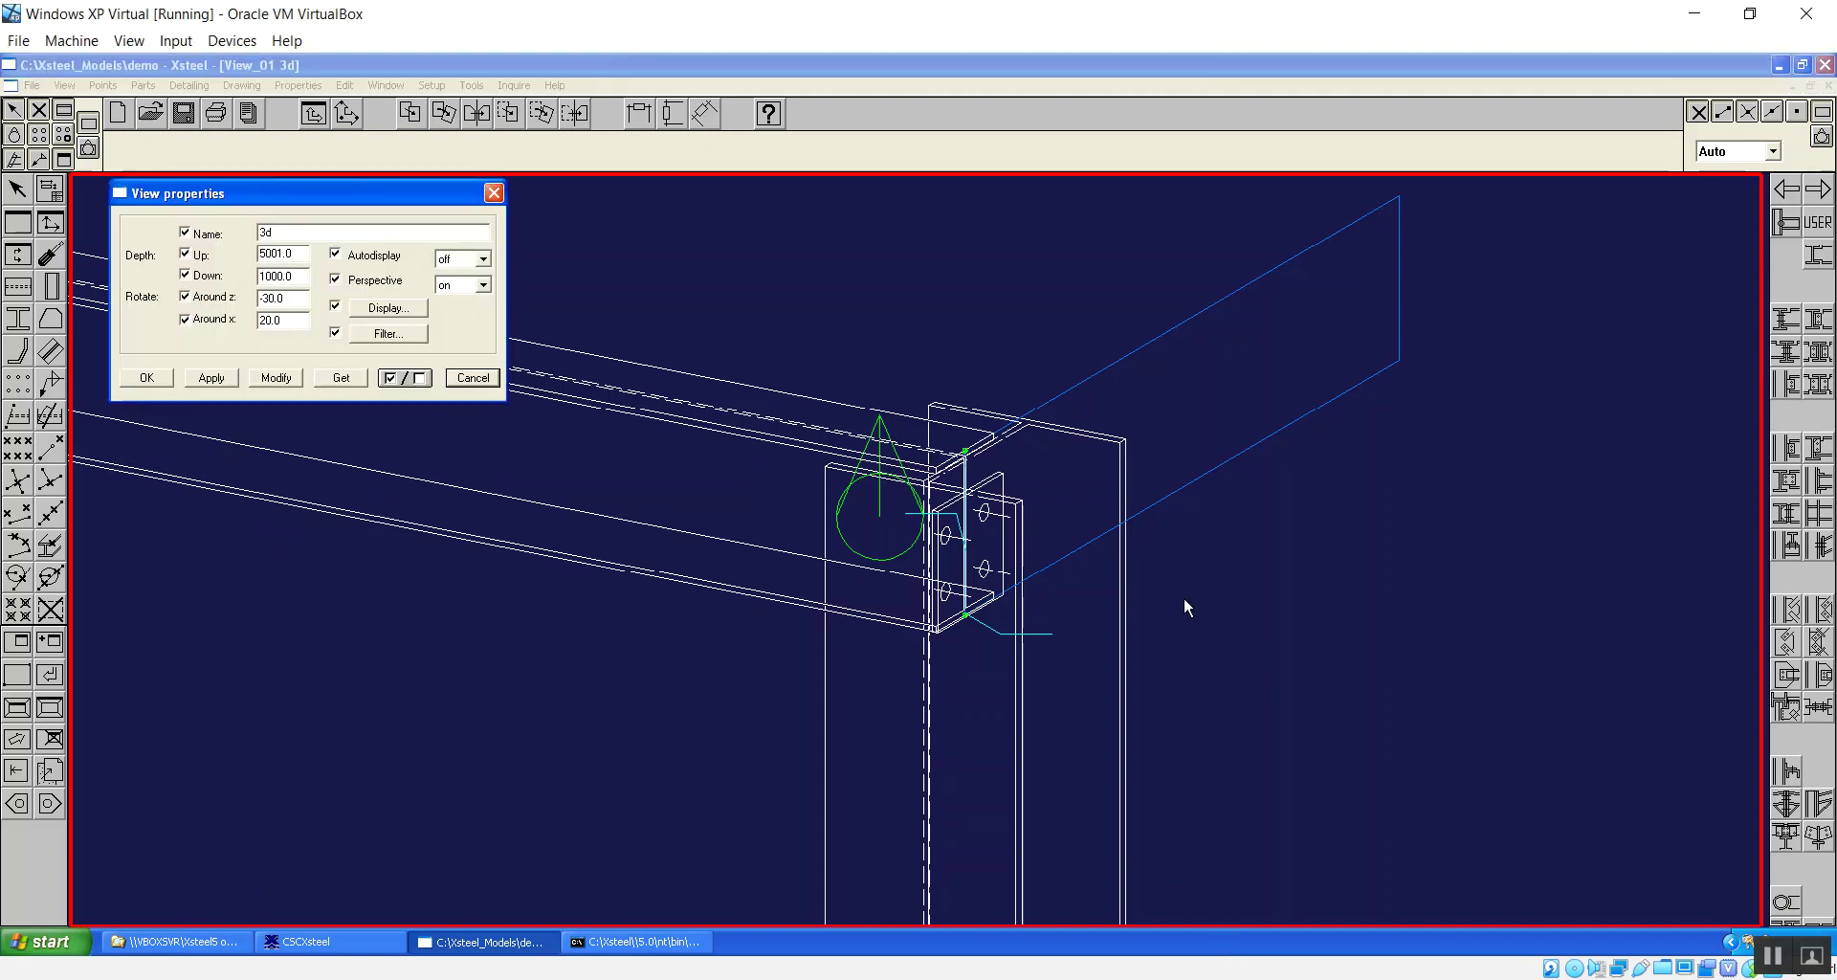
left_click(385, 312)
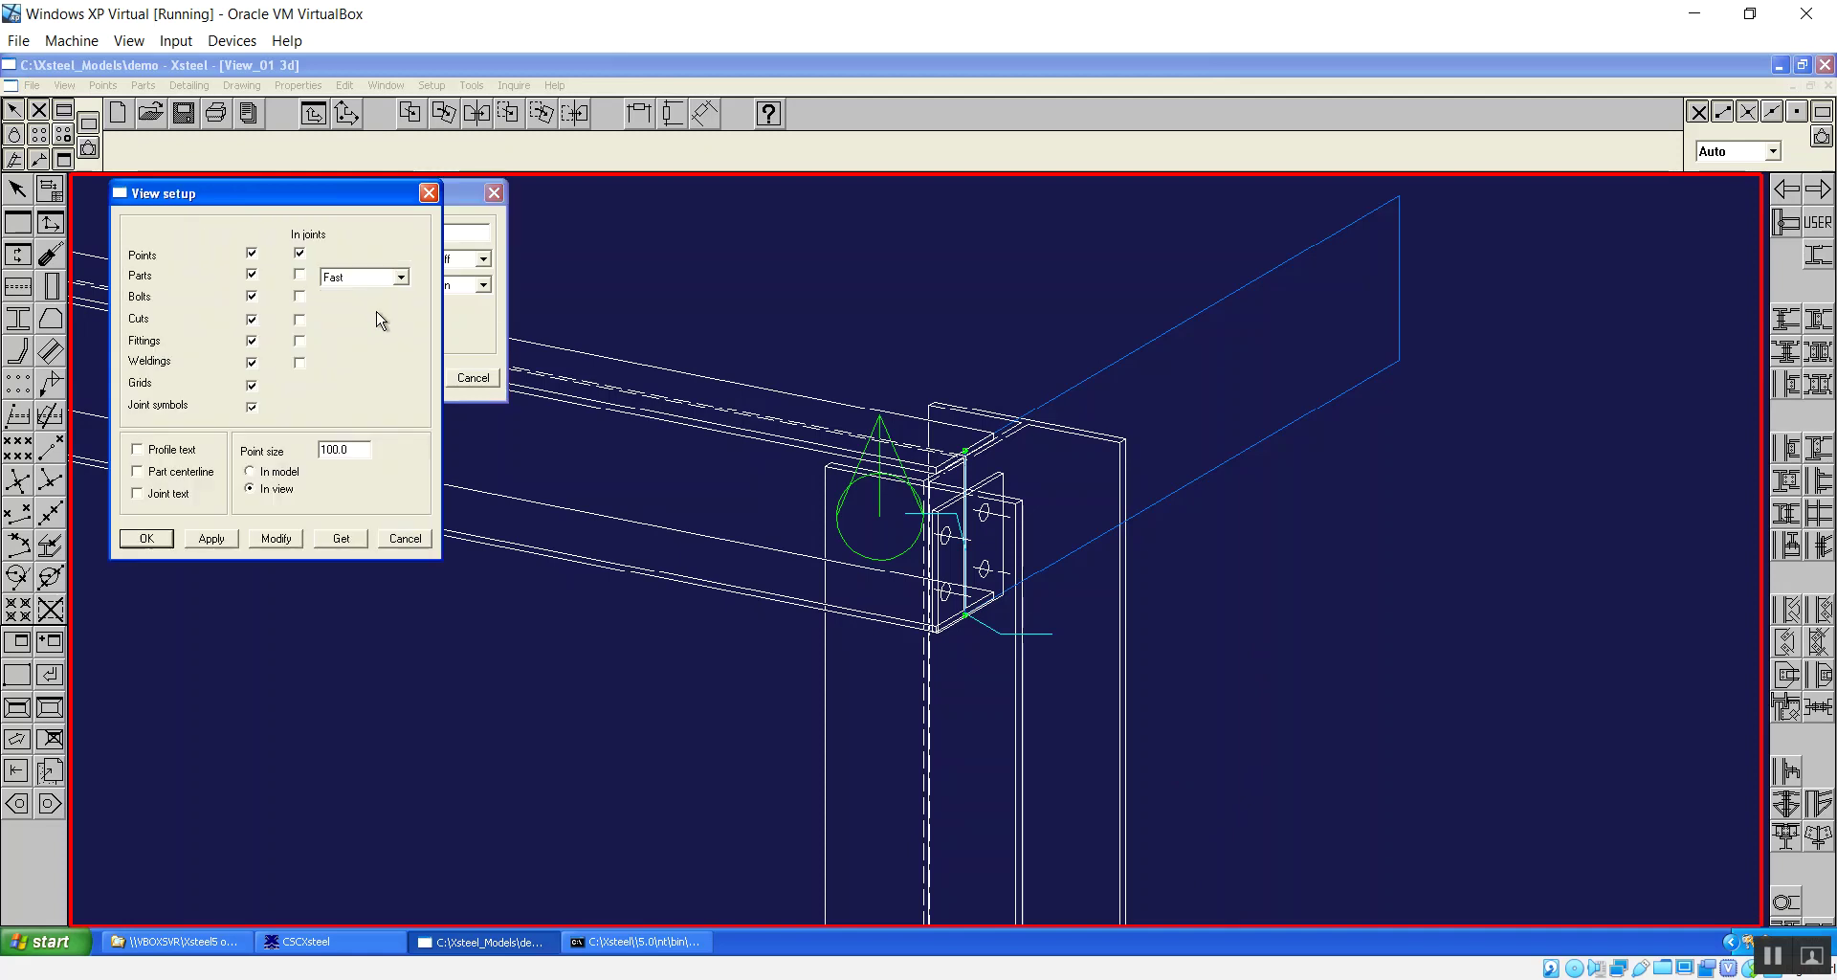
left_click(366, 280)
left_click(344, 307)
left_click(273, 540)
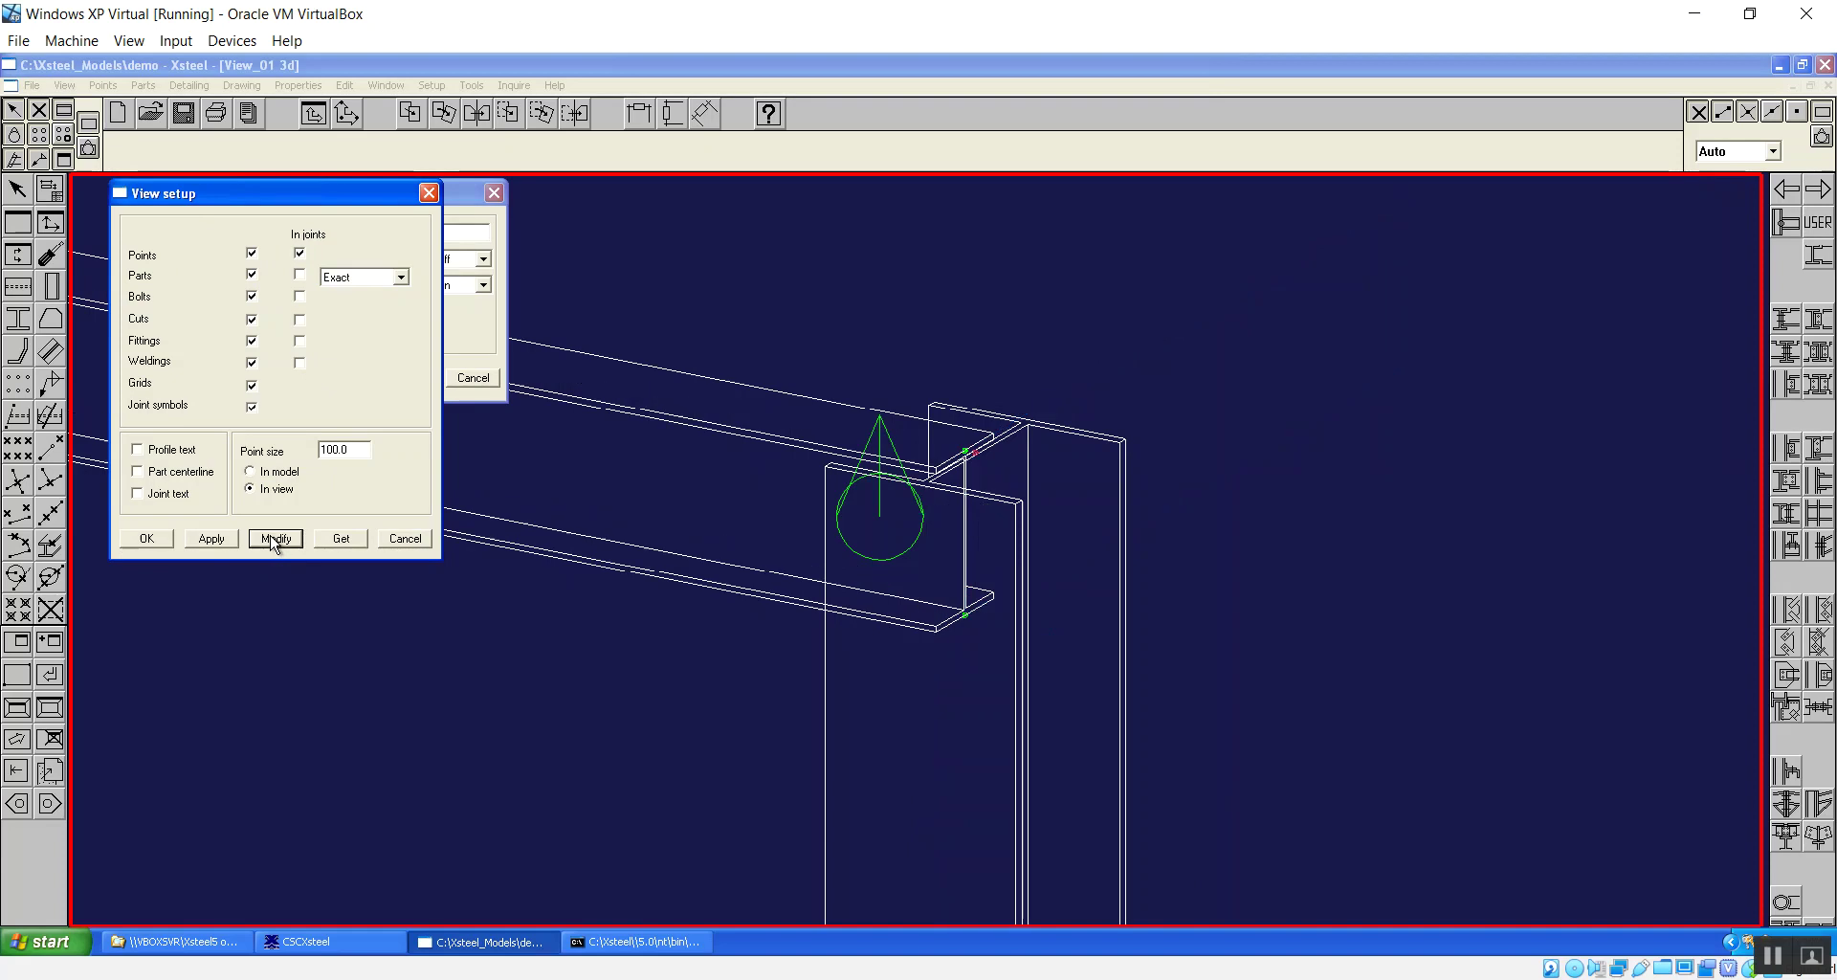
left_click(147, 538)
left_click(472, 379)
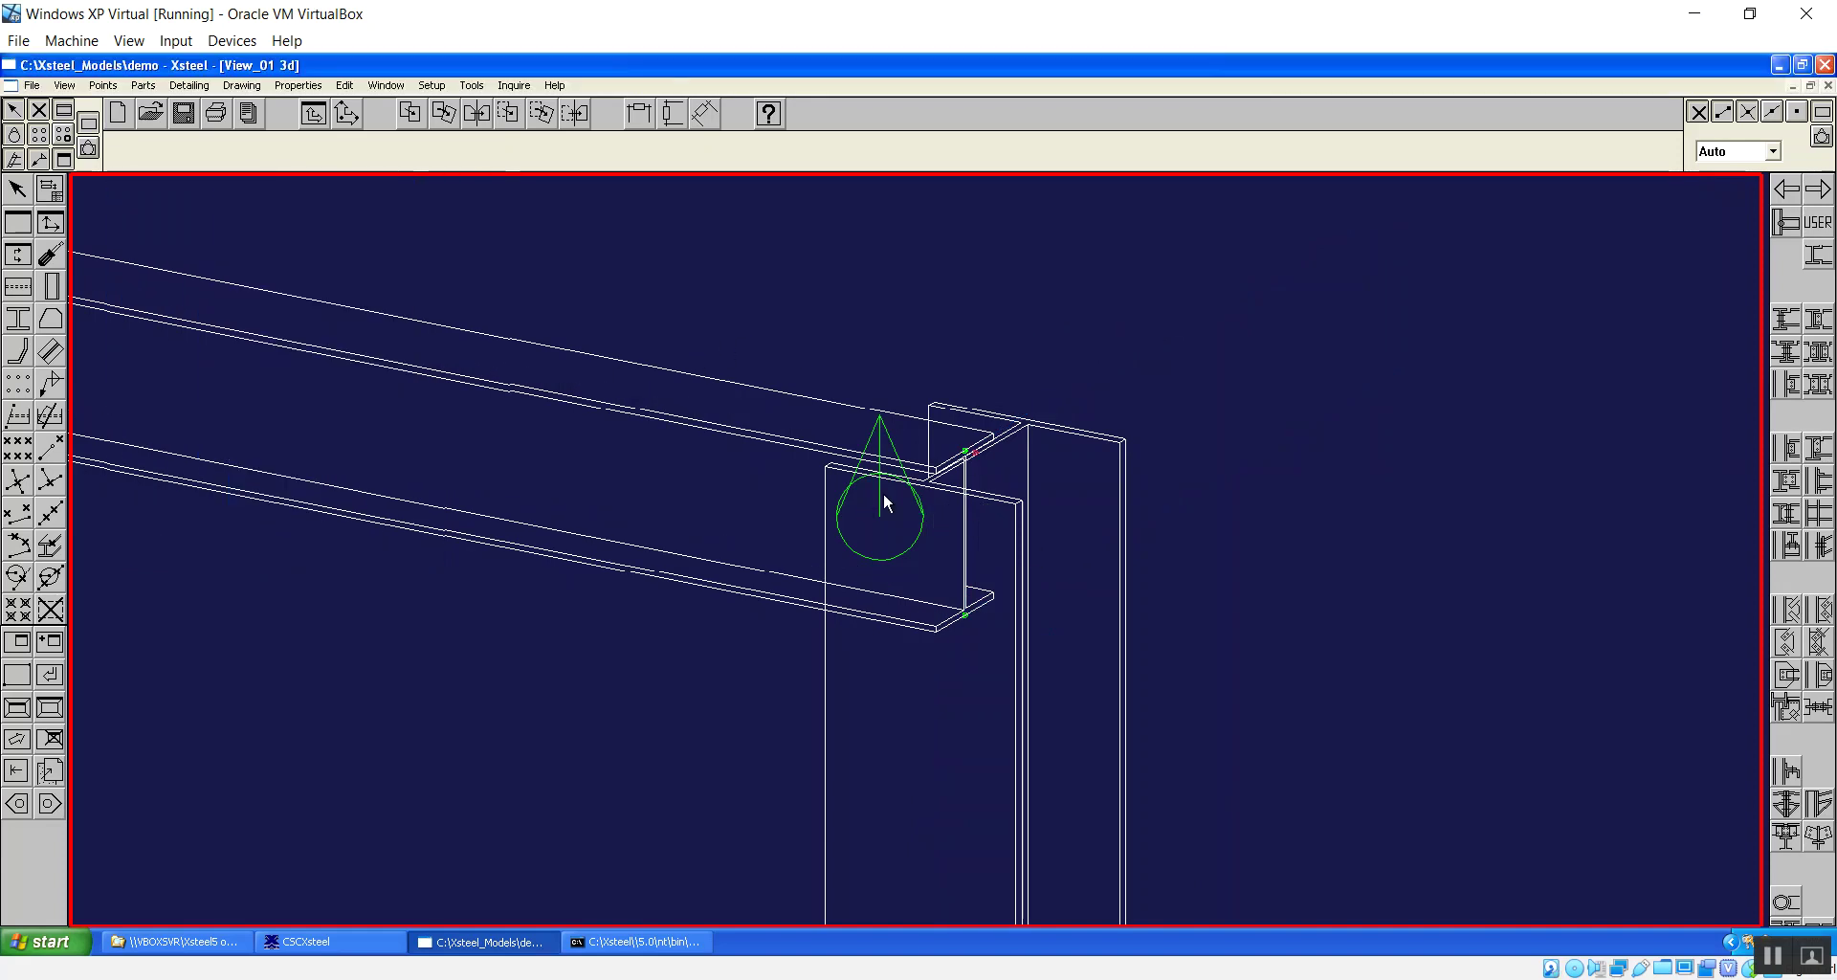
key("ctrl+Left")
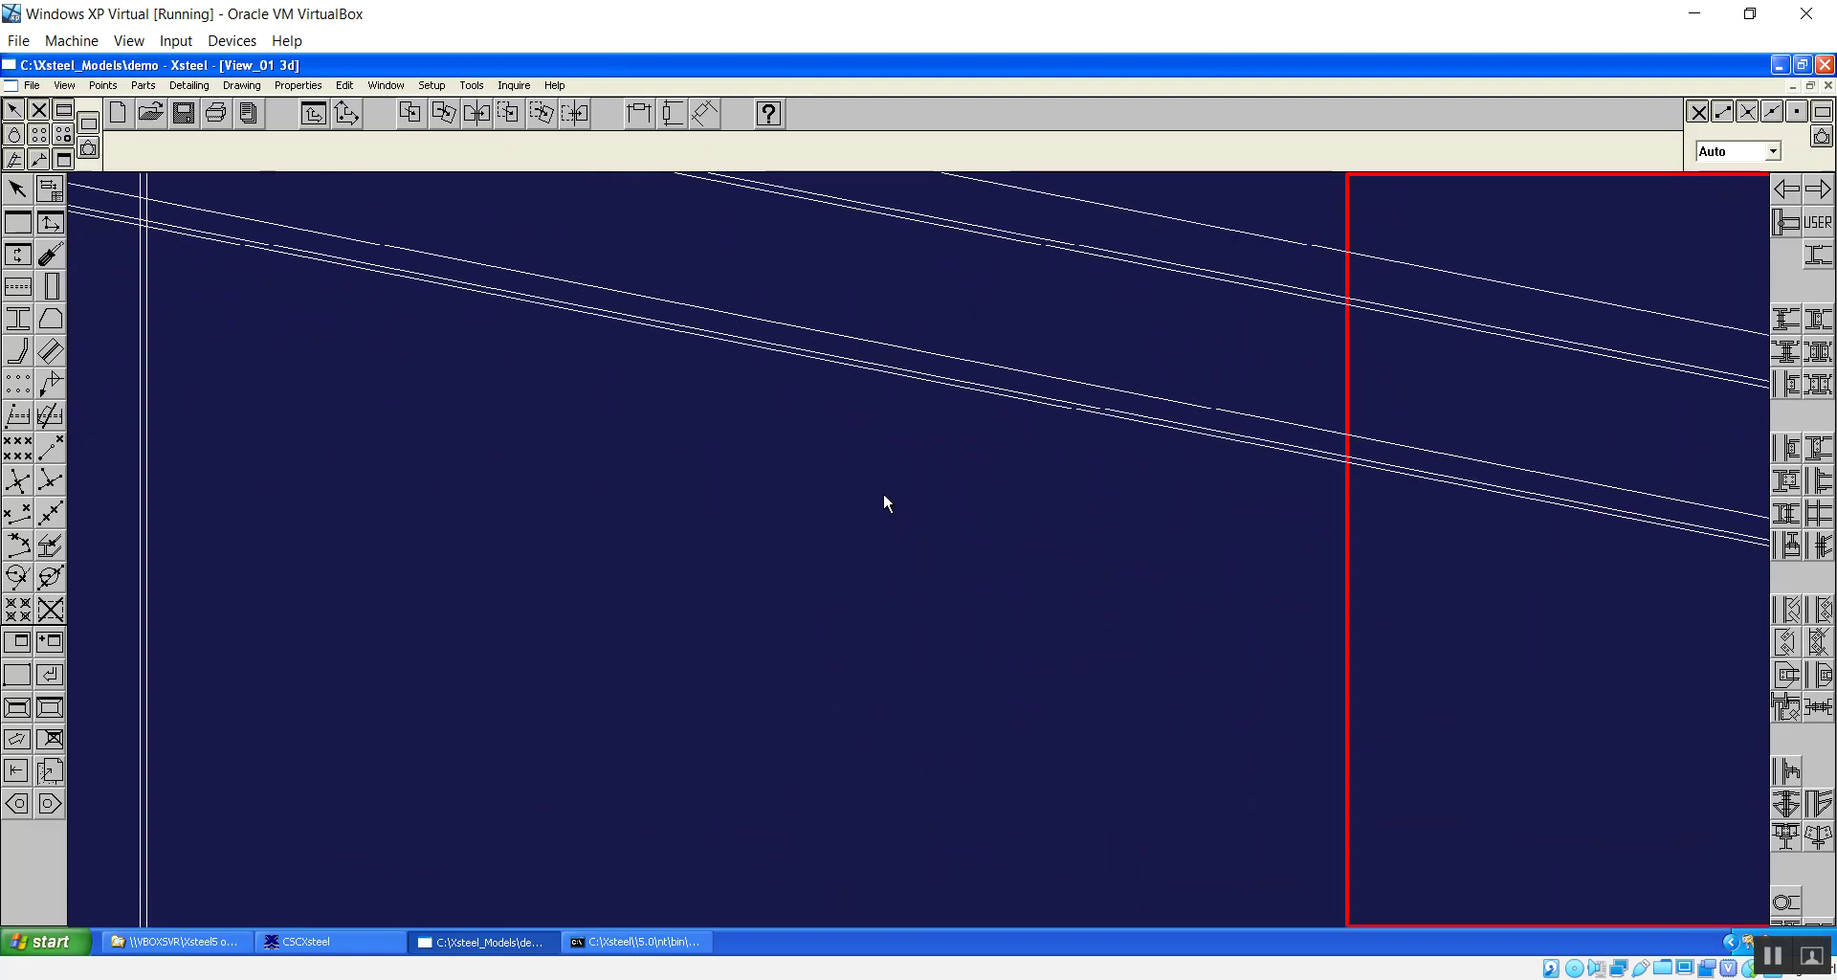
key("ctrl+Right")
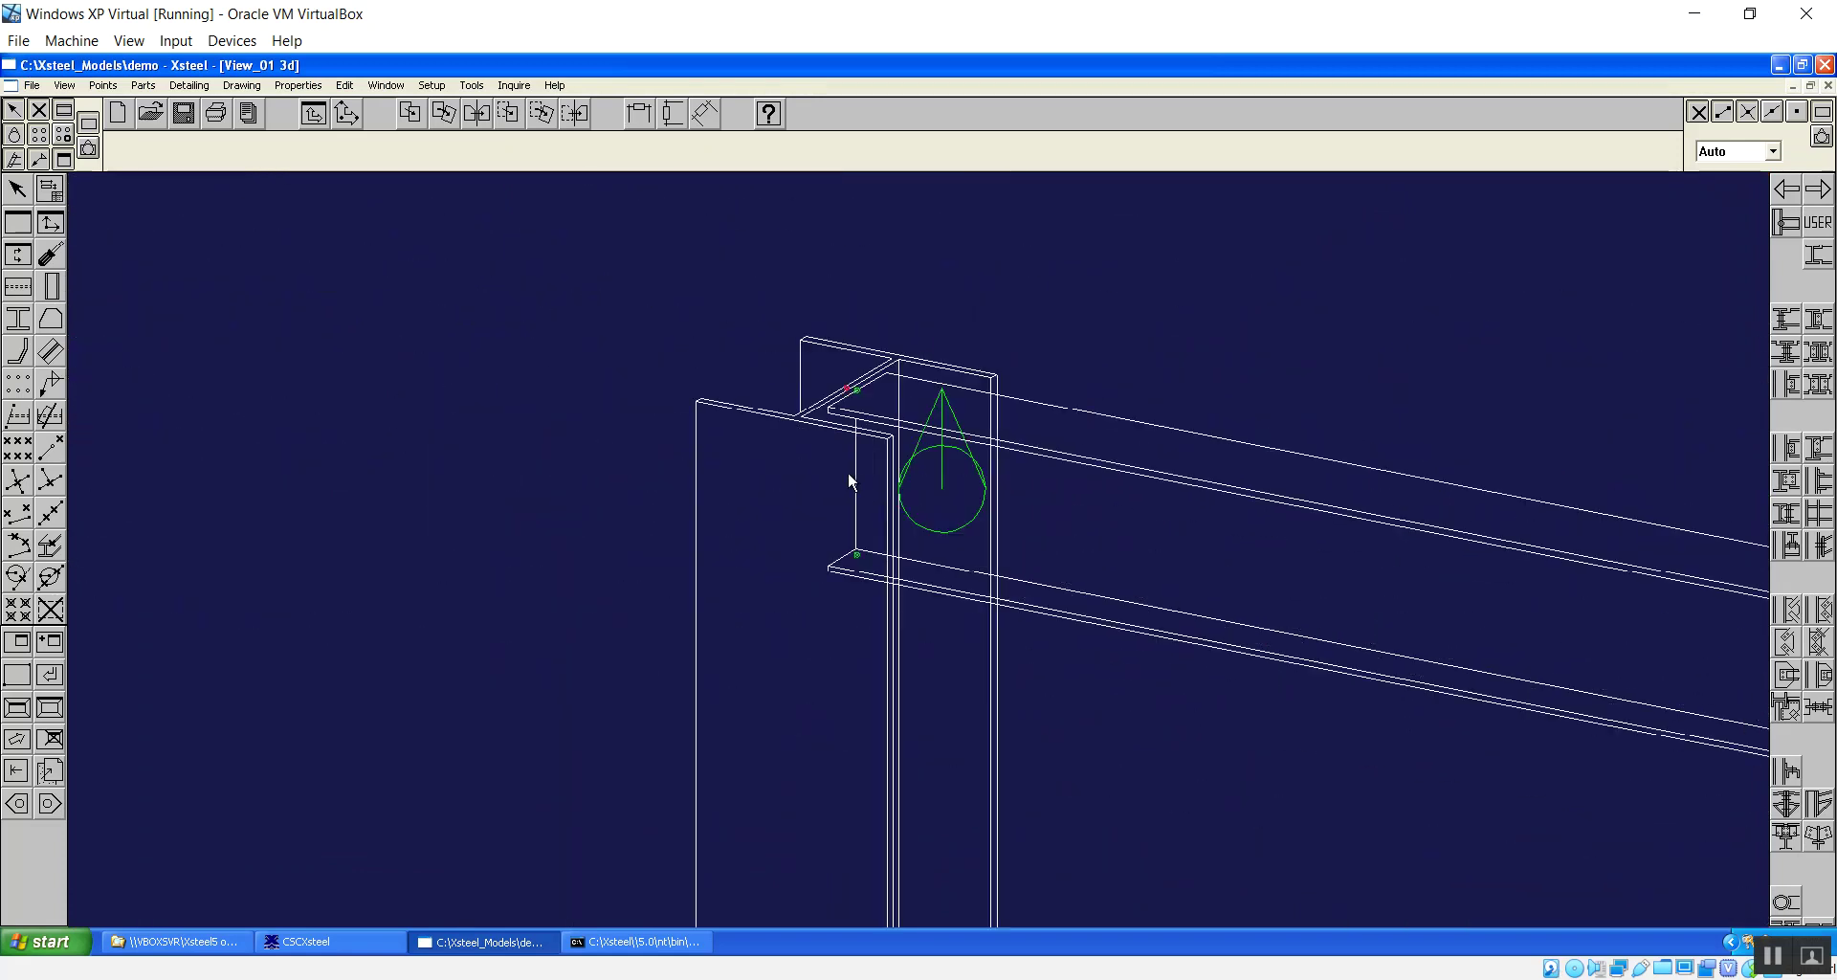
Make the 3D view show parts and bolts inside joints.
left_click(1087, 269)
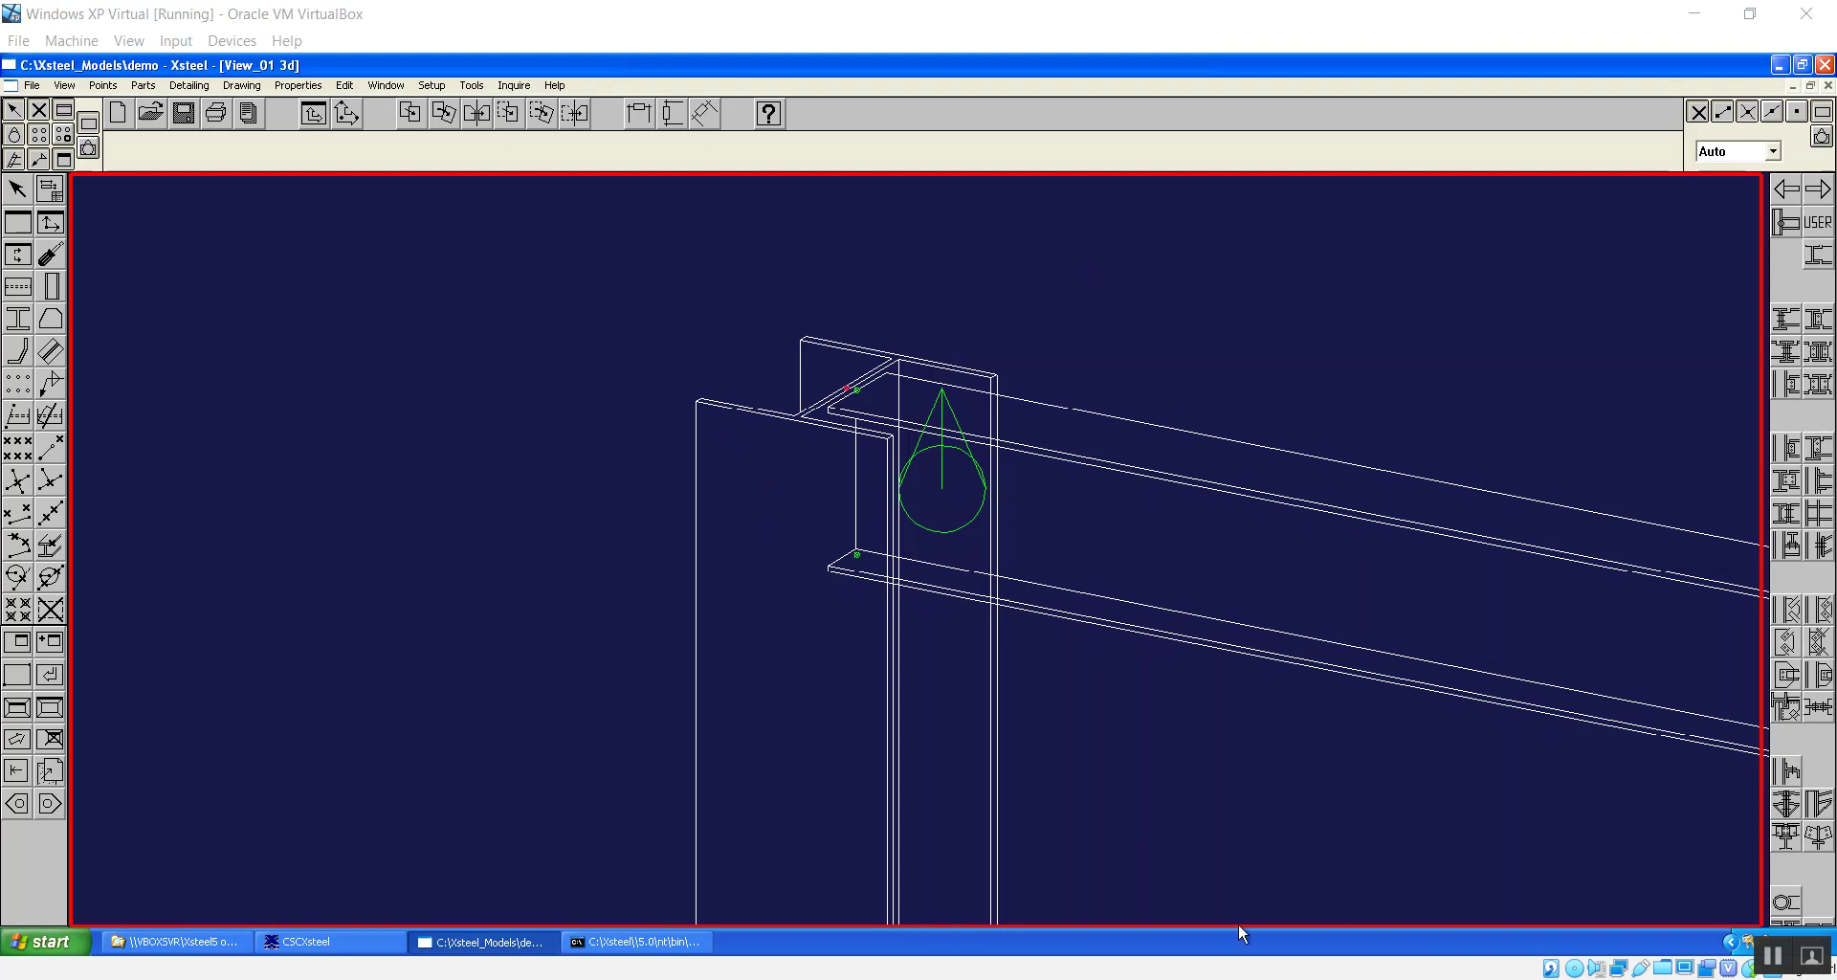
double_click(450, 390)
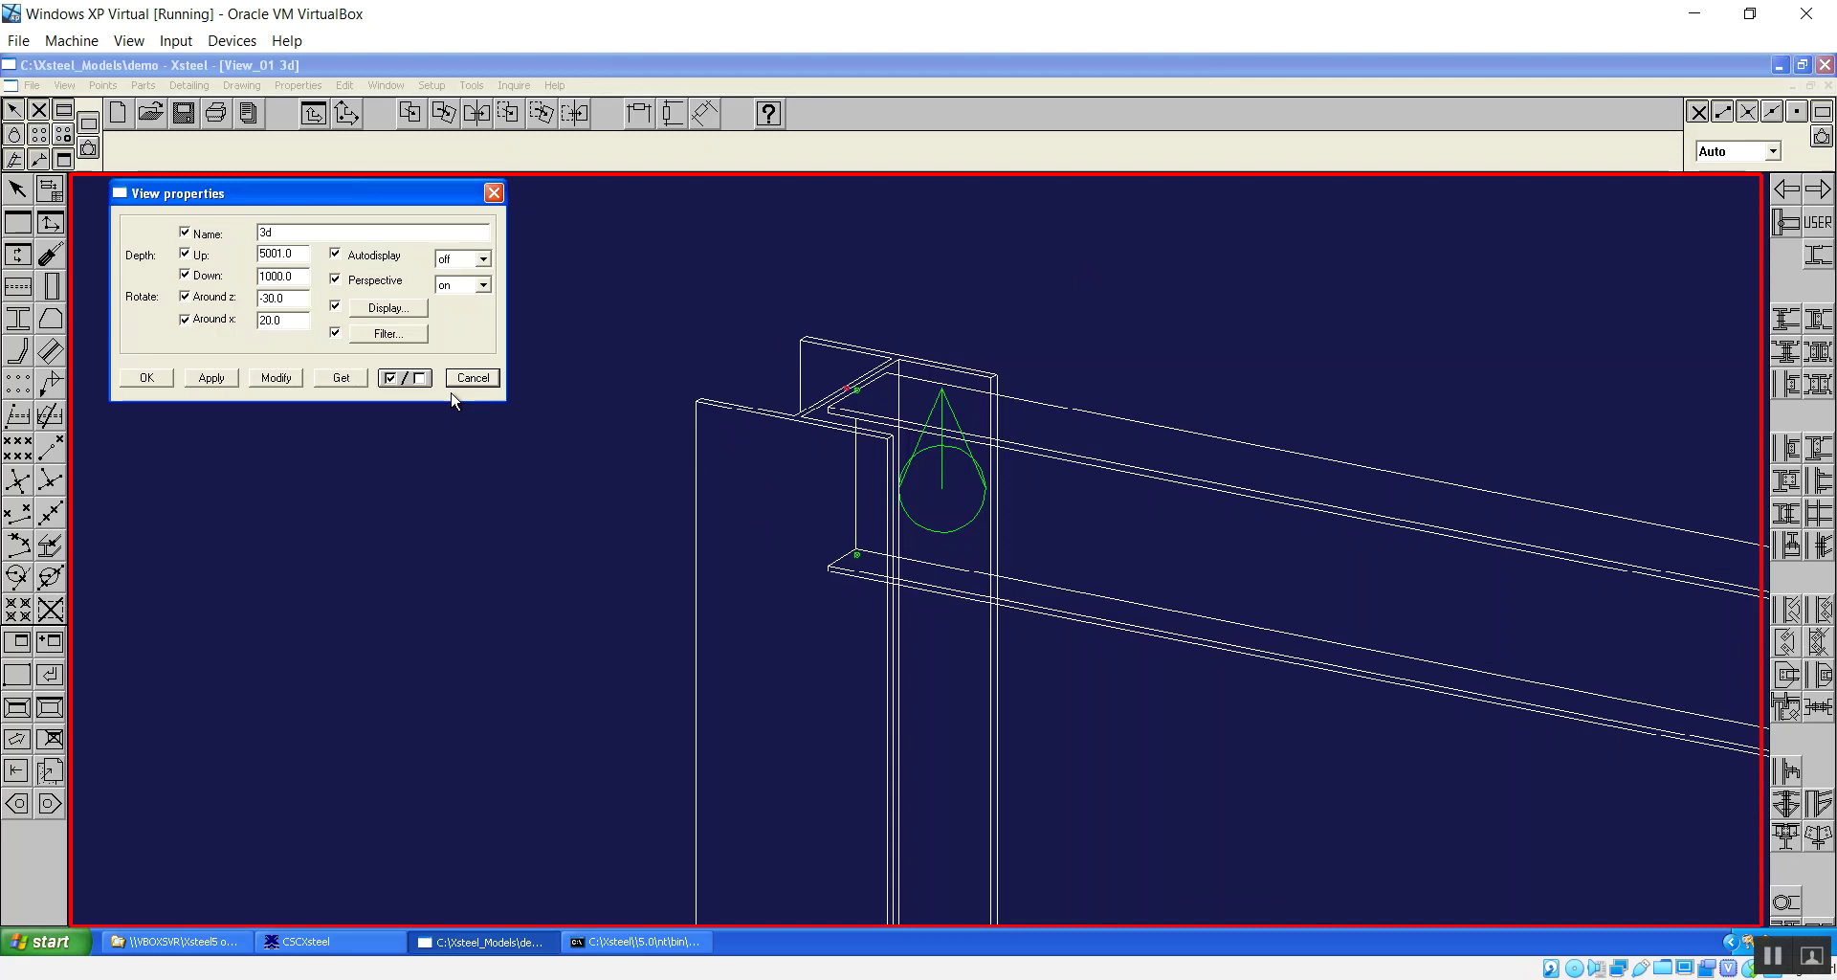
left_click(407, 322)
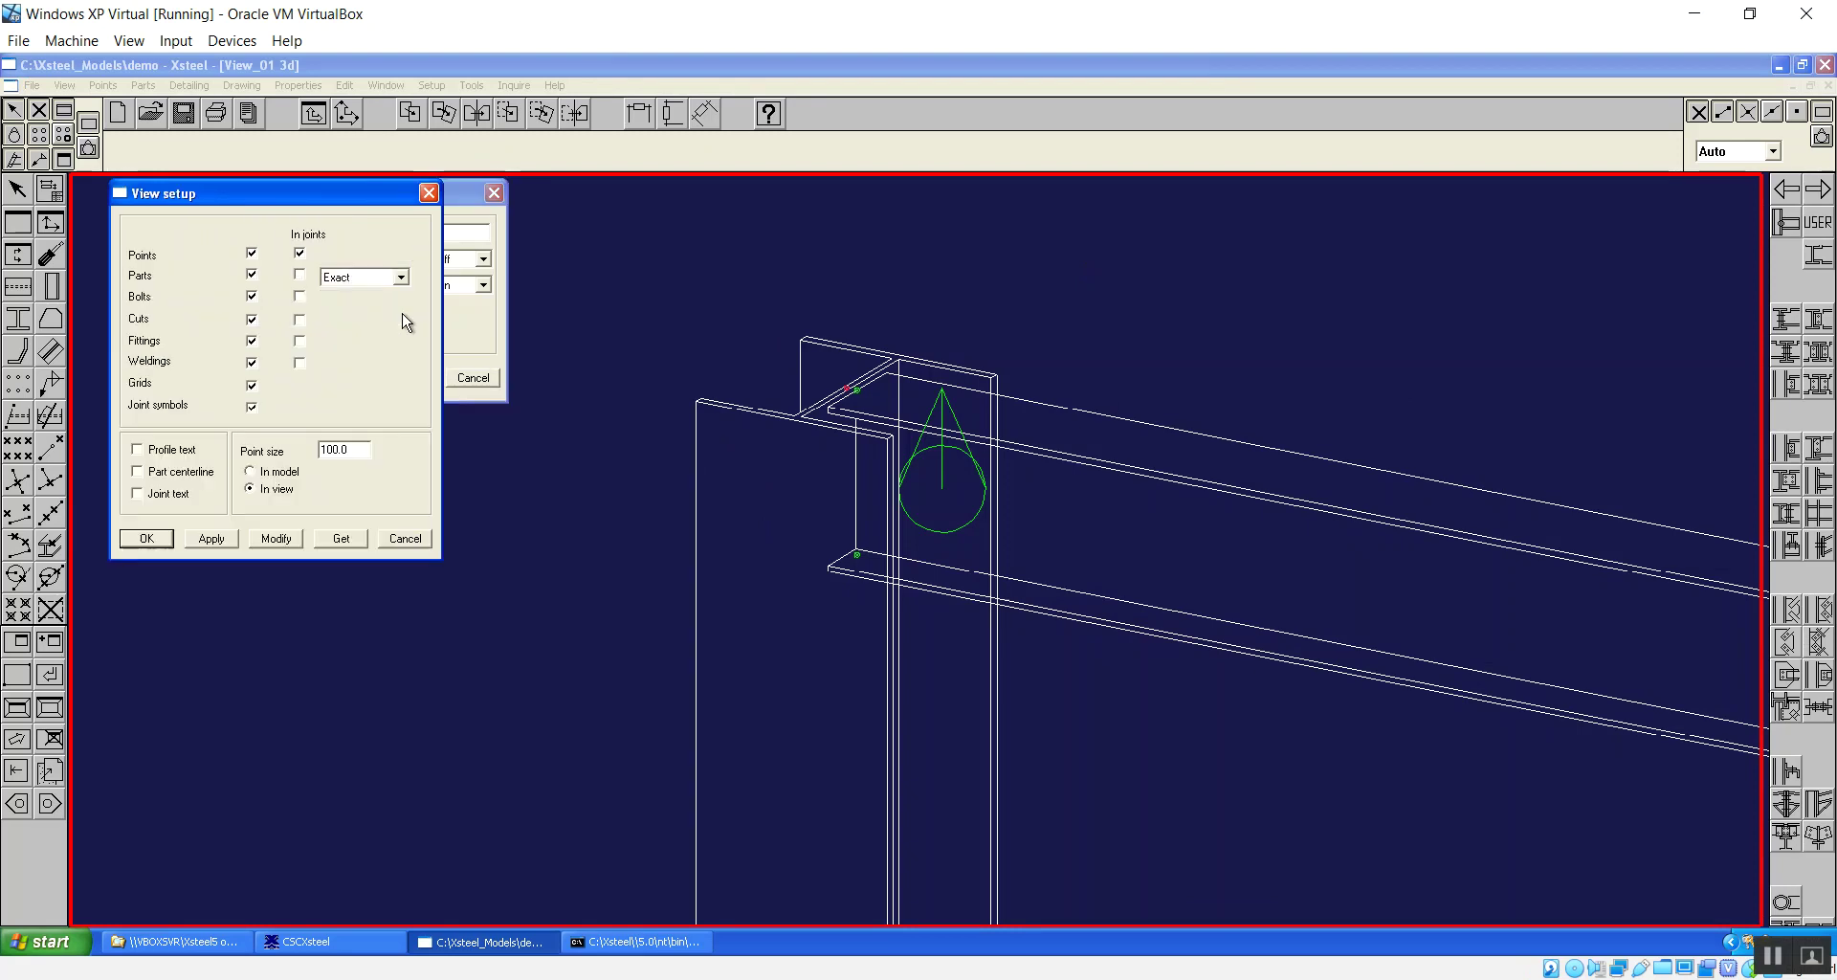
left_click(299, 295)
left_click(301, 276)
left_click(276, 539)
left_click(421, 545)
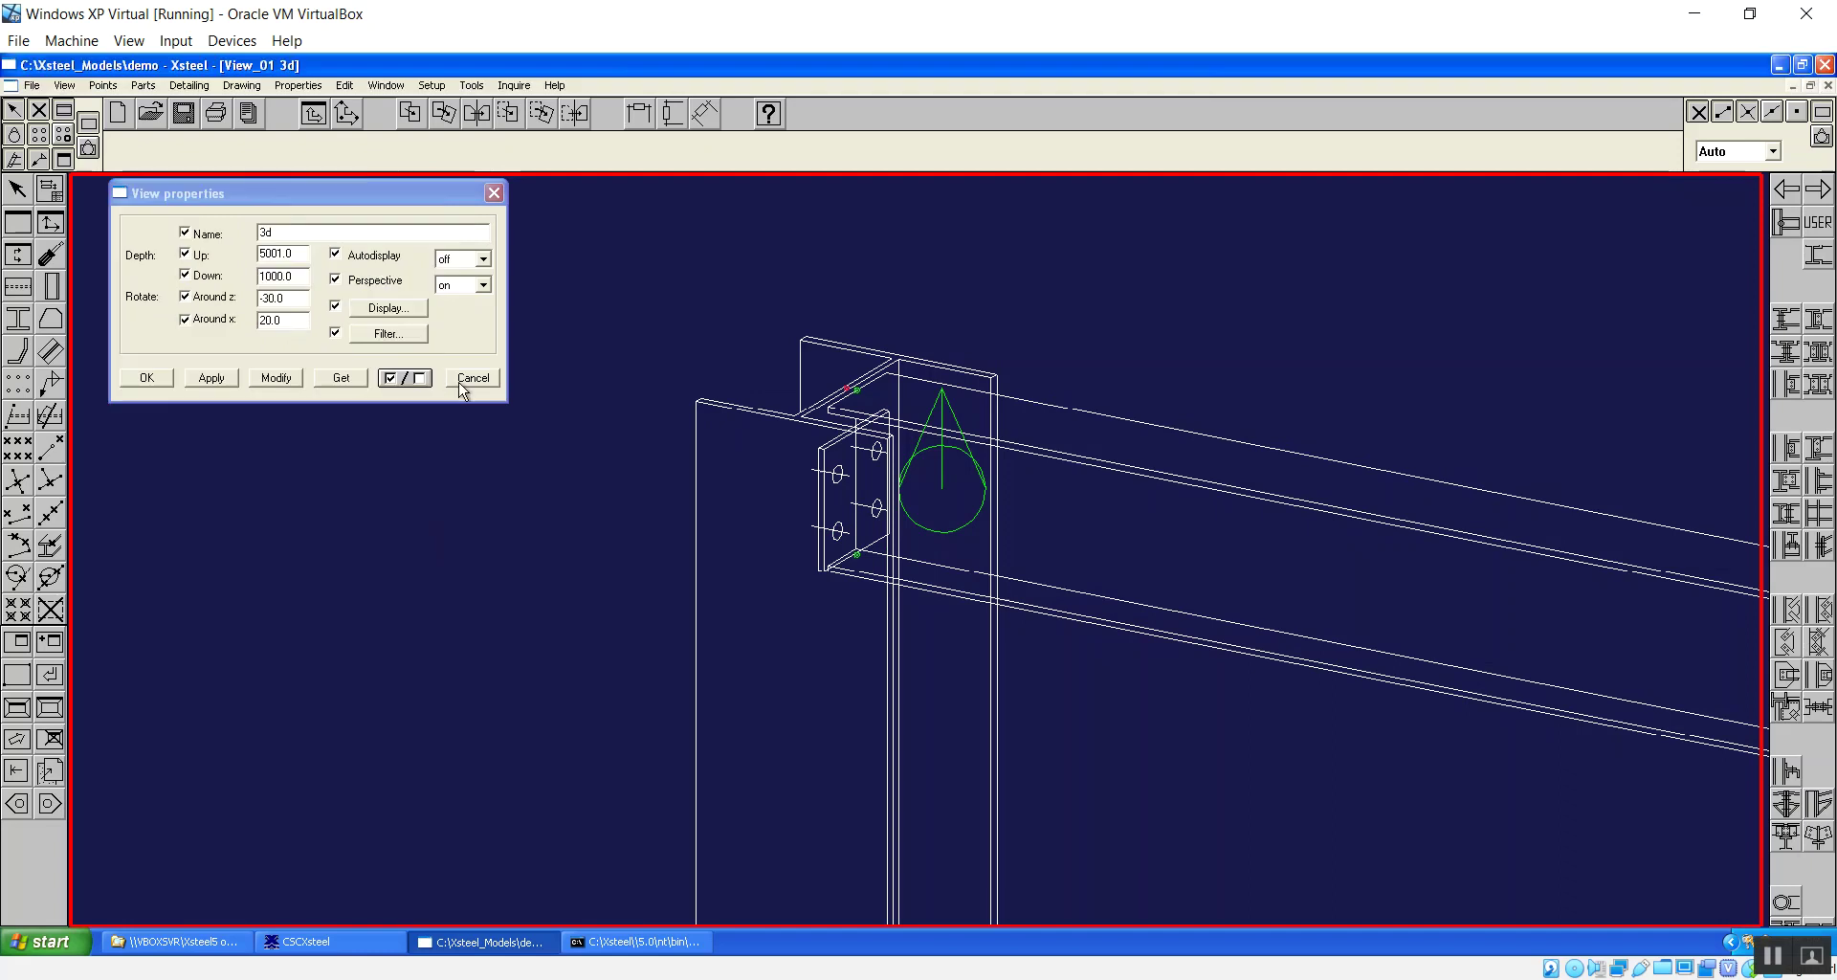
left_click(472, 378)
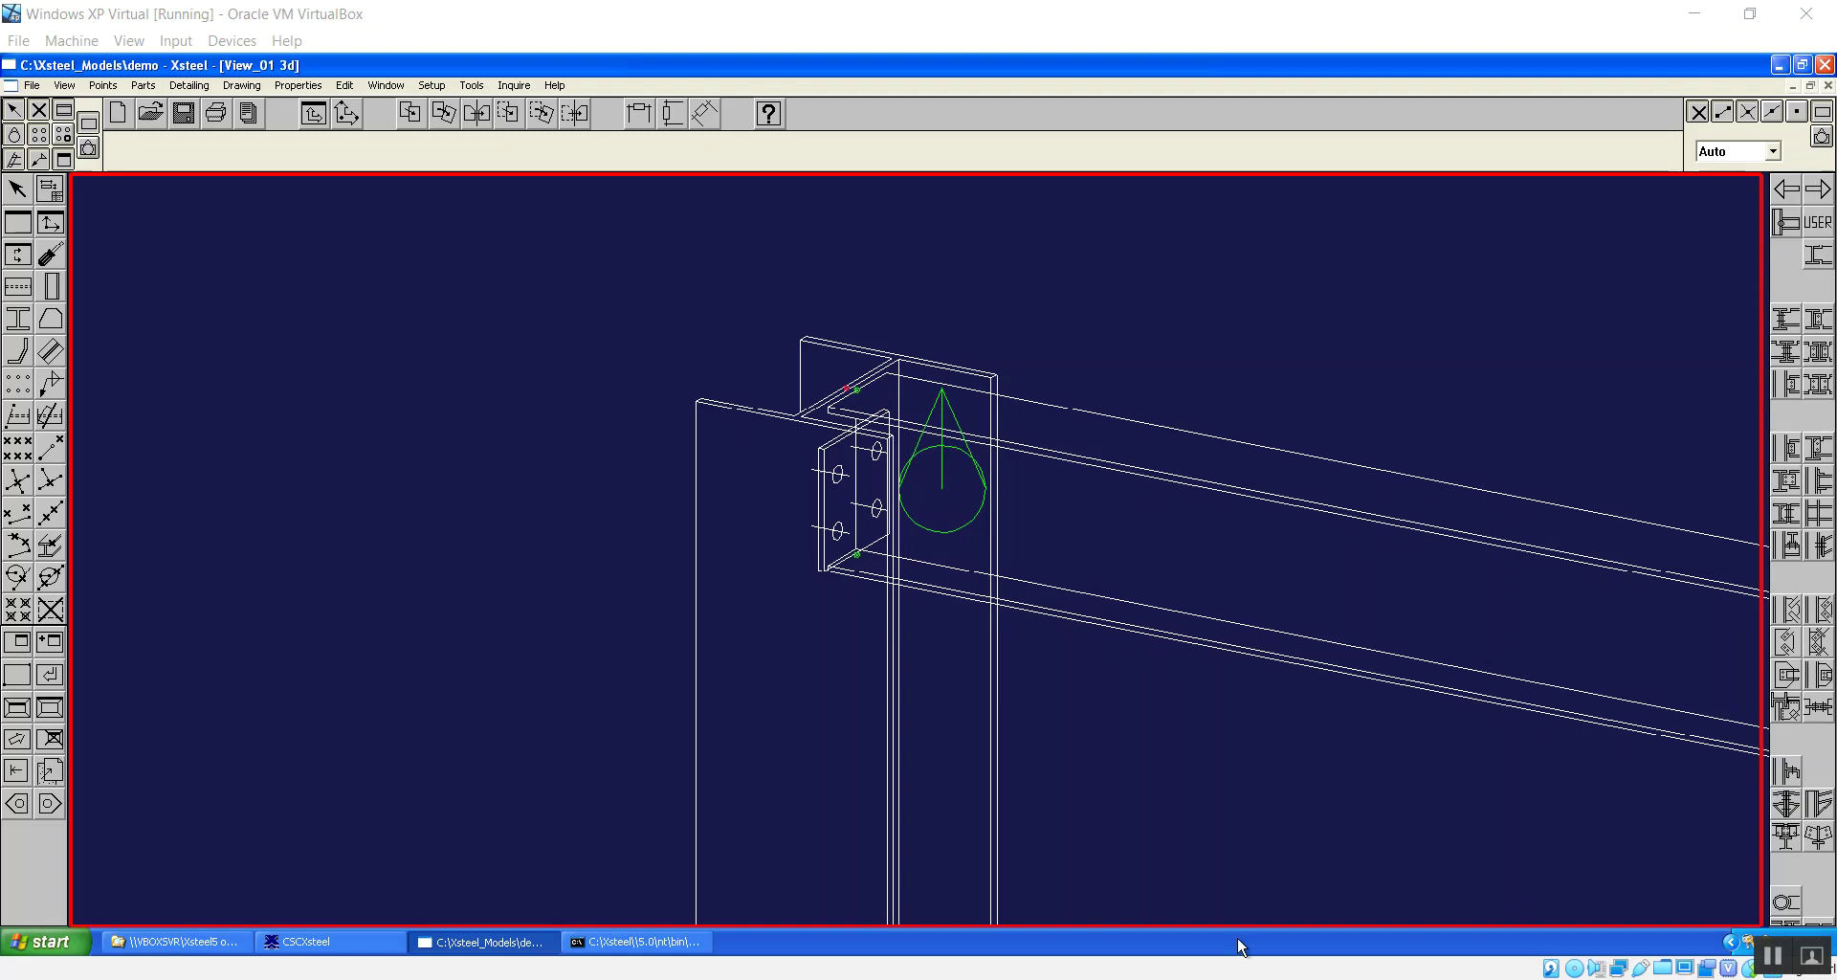
Fit the work area in all views, then zoom in on the portal frame.
left_click(64, 85)
mouse_move(115, 202)
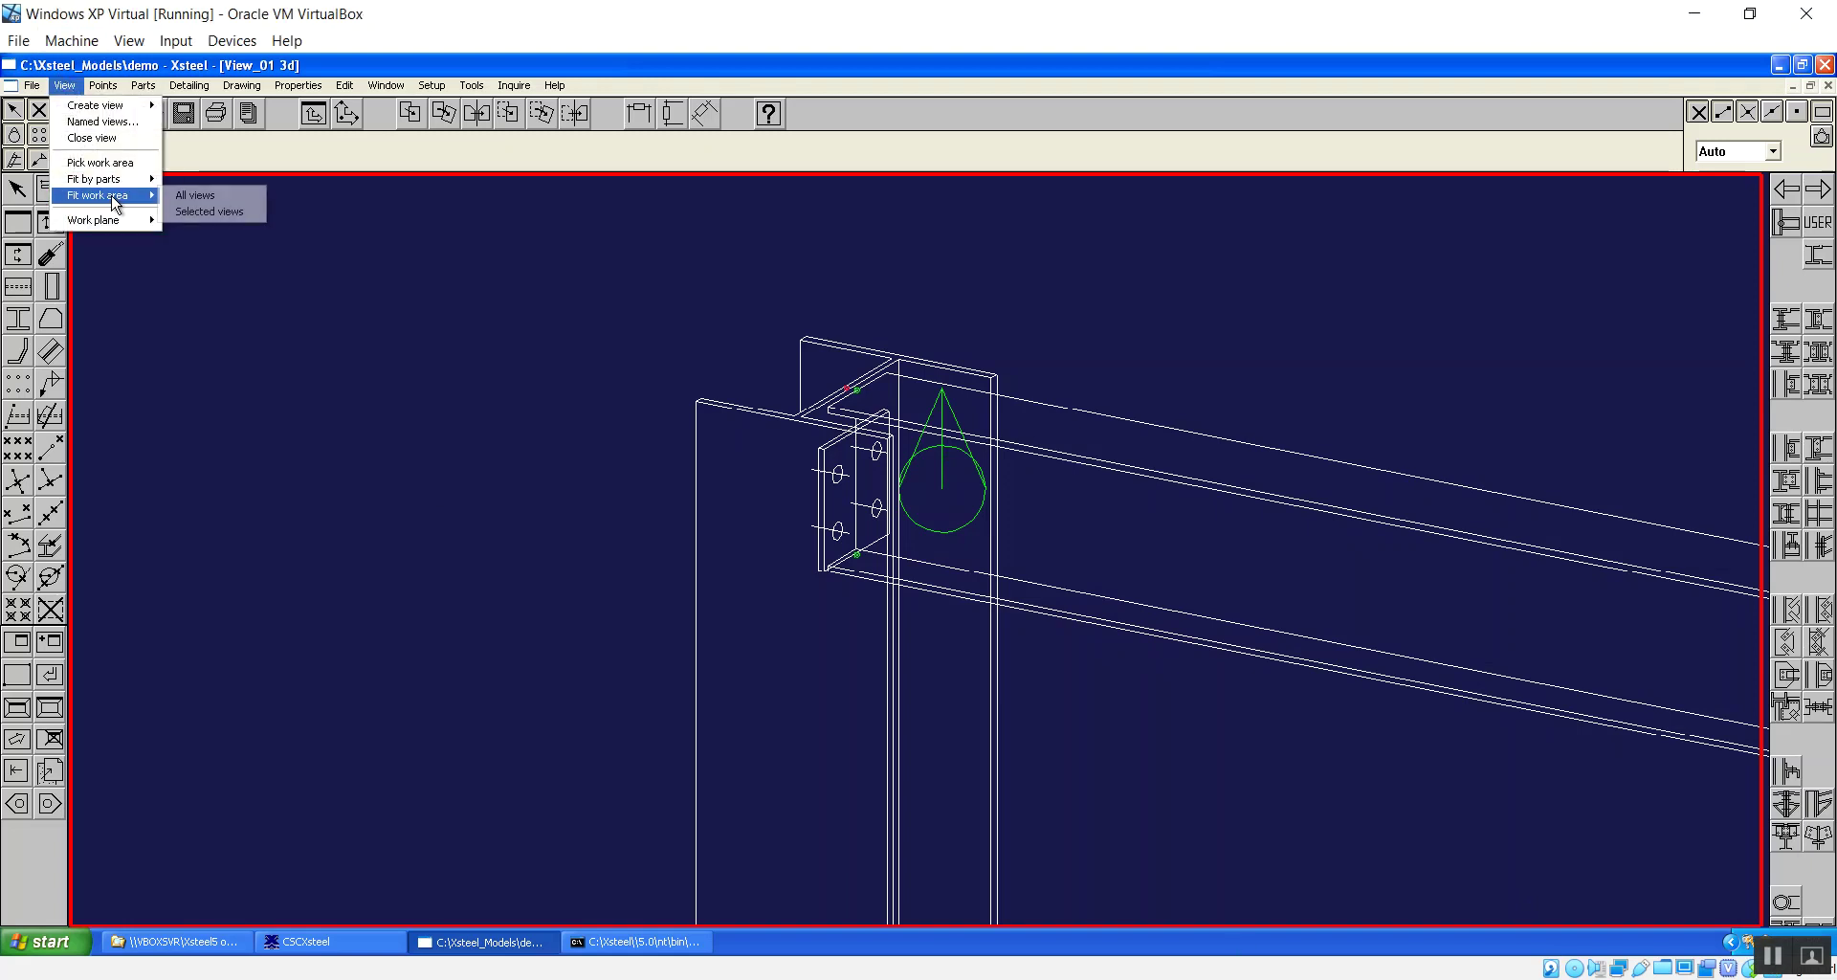
left_click(213, 195)
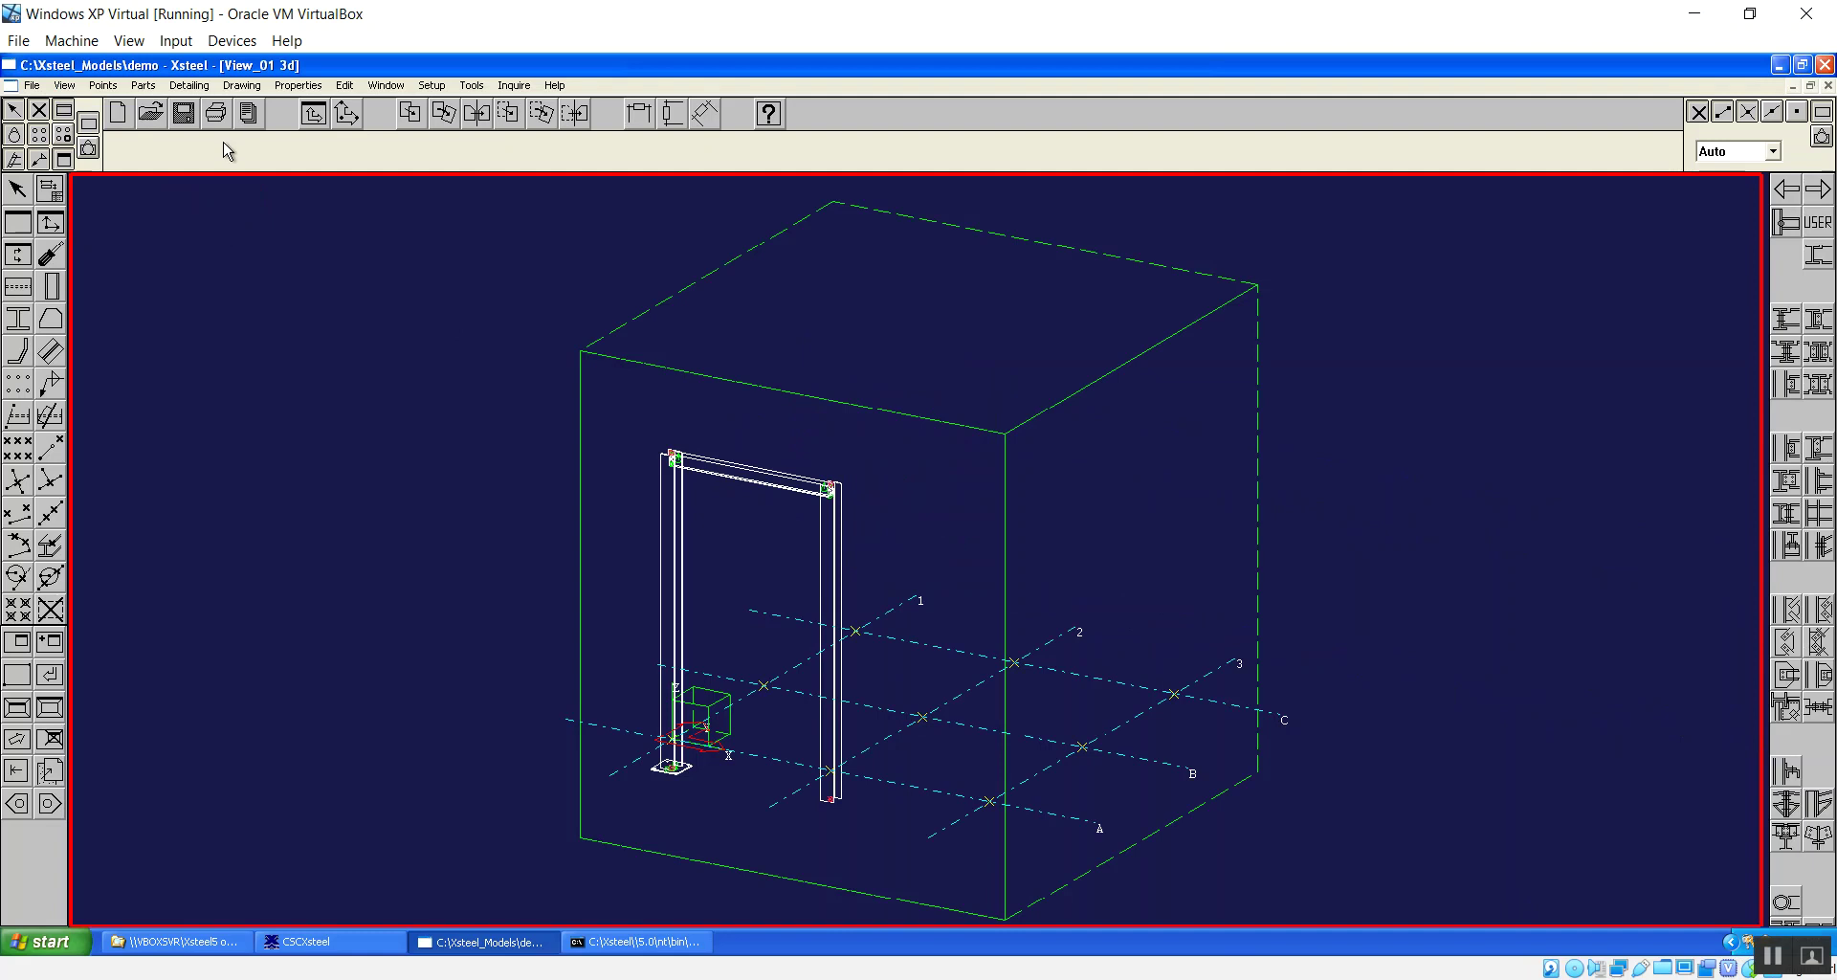
left_click_drag(609, 423, 894, 779)
right_click(813, 344)
left_click(821, 349)
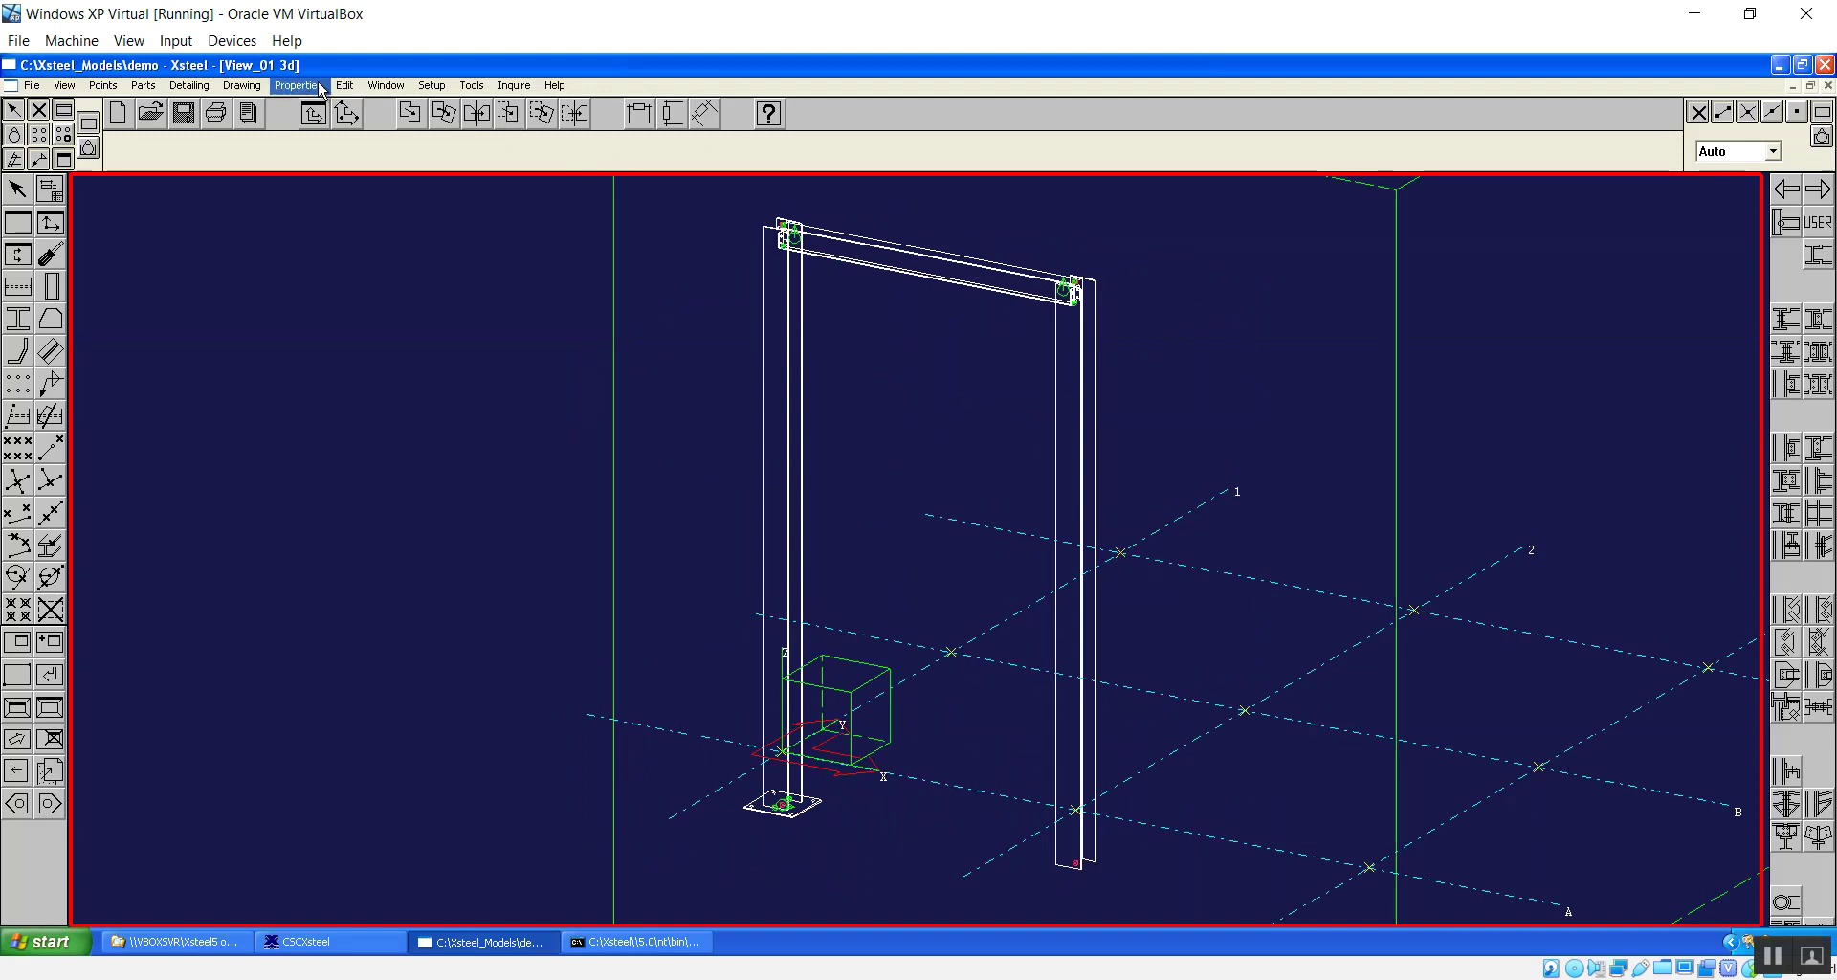
Run numbering on all parts and select the top beam.
left_click(473, 85)
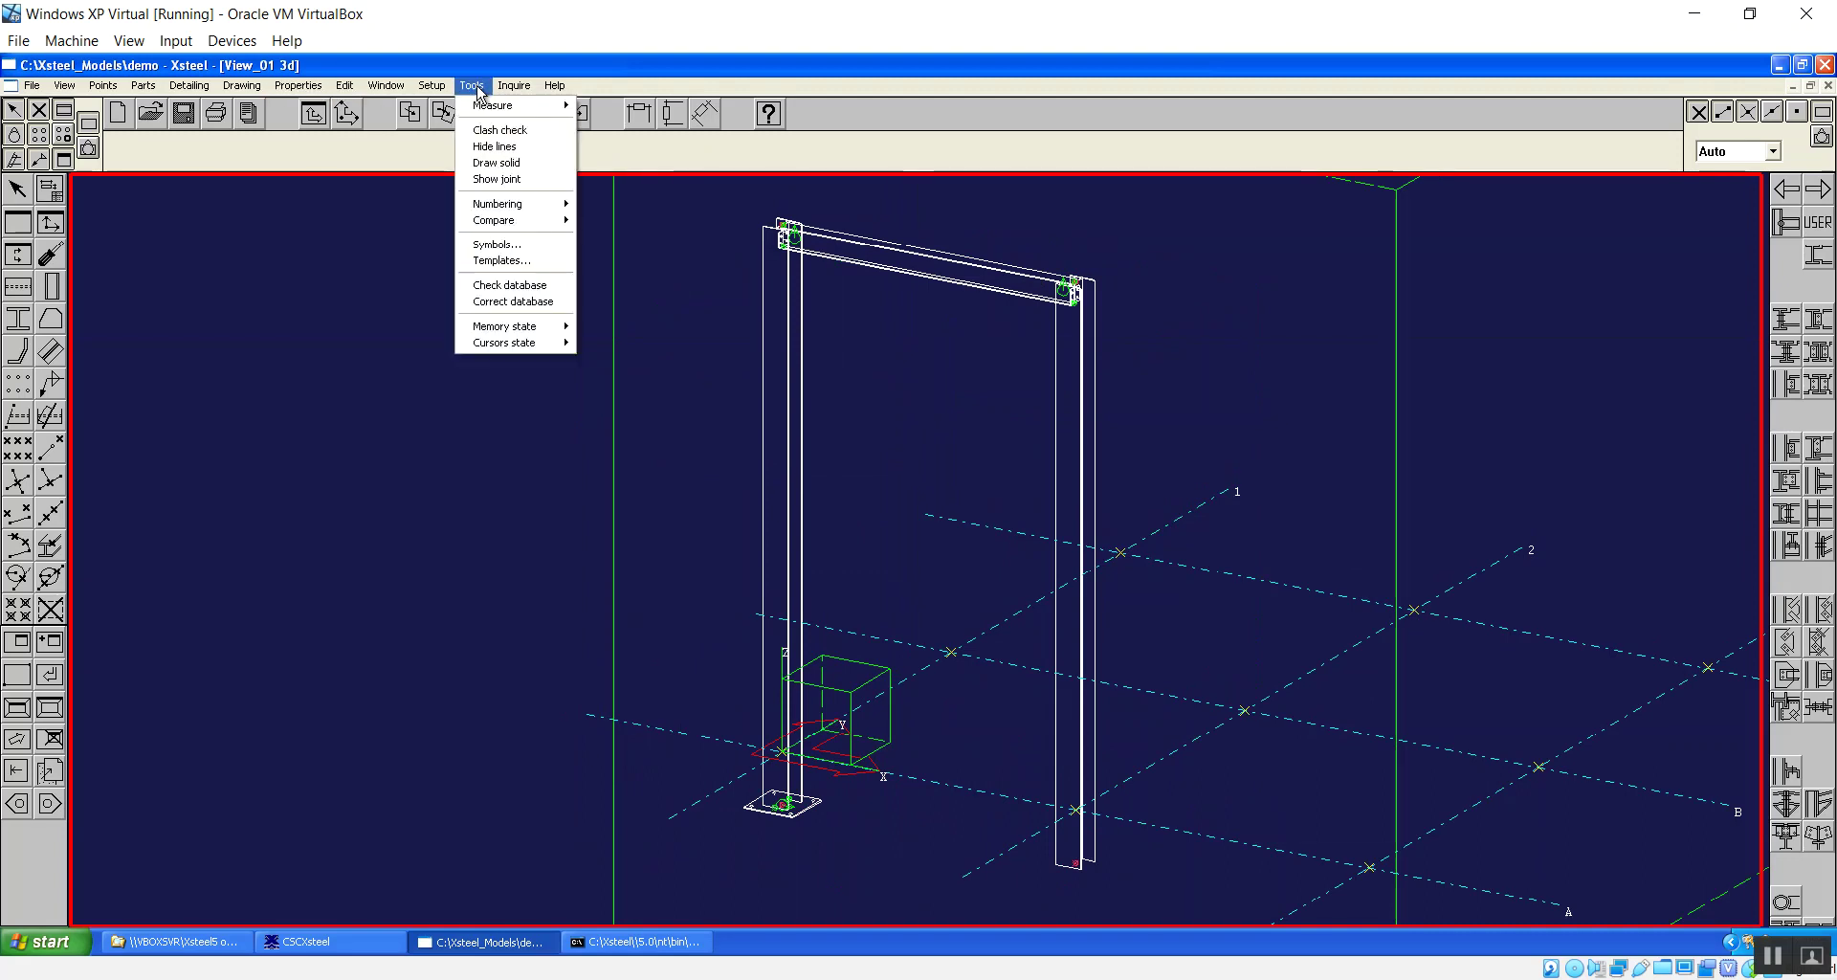
mouse_move(527, 203)
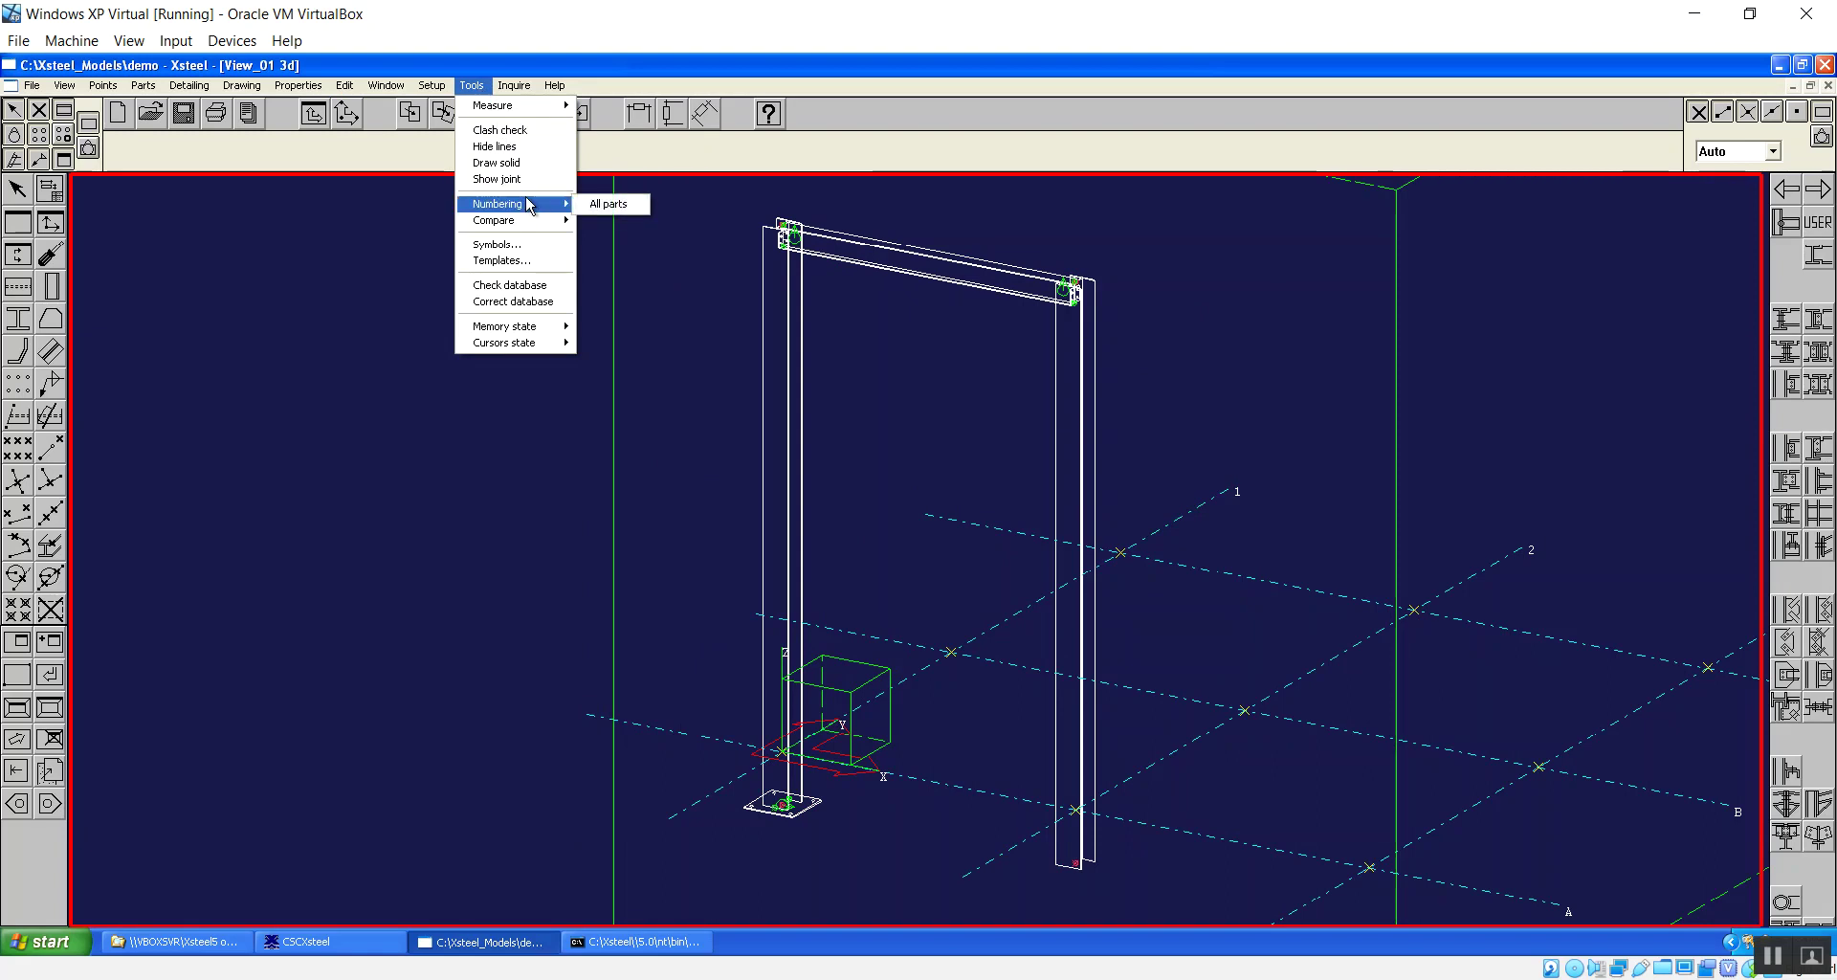
left_click(612, 205)
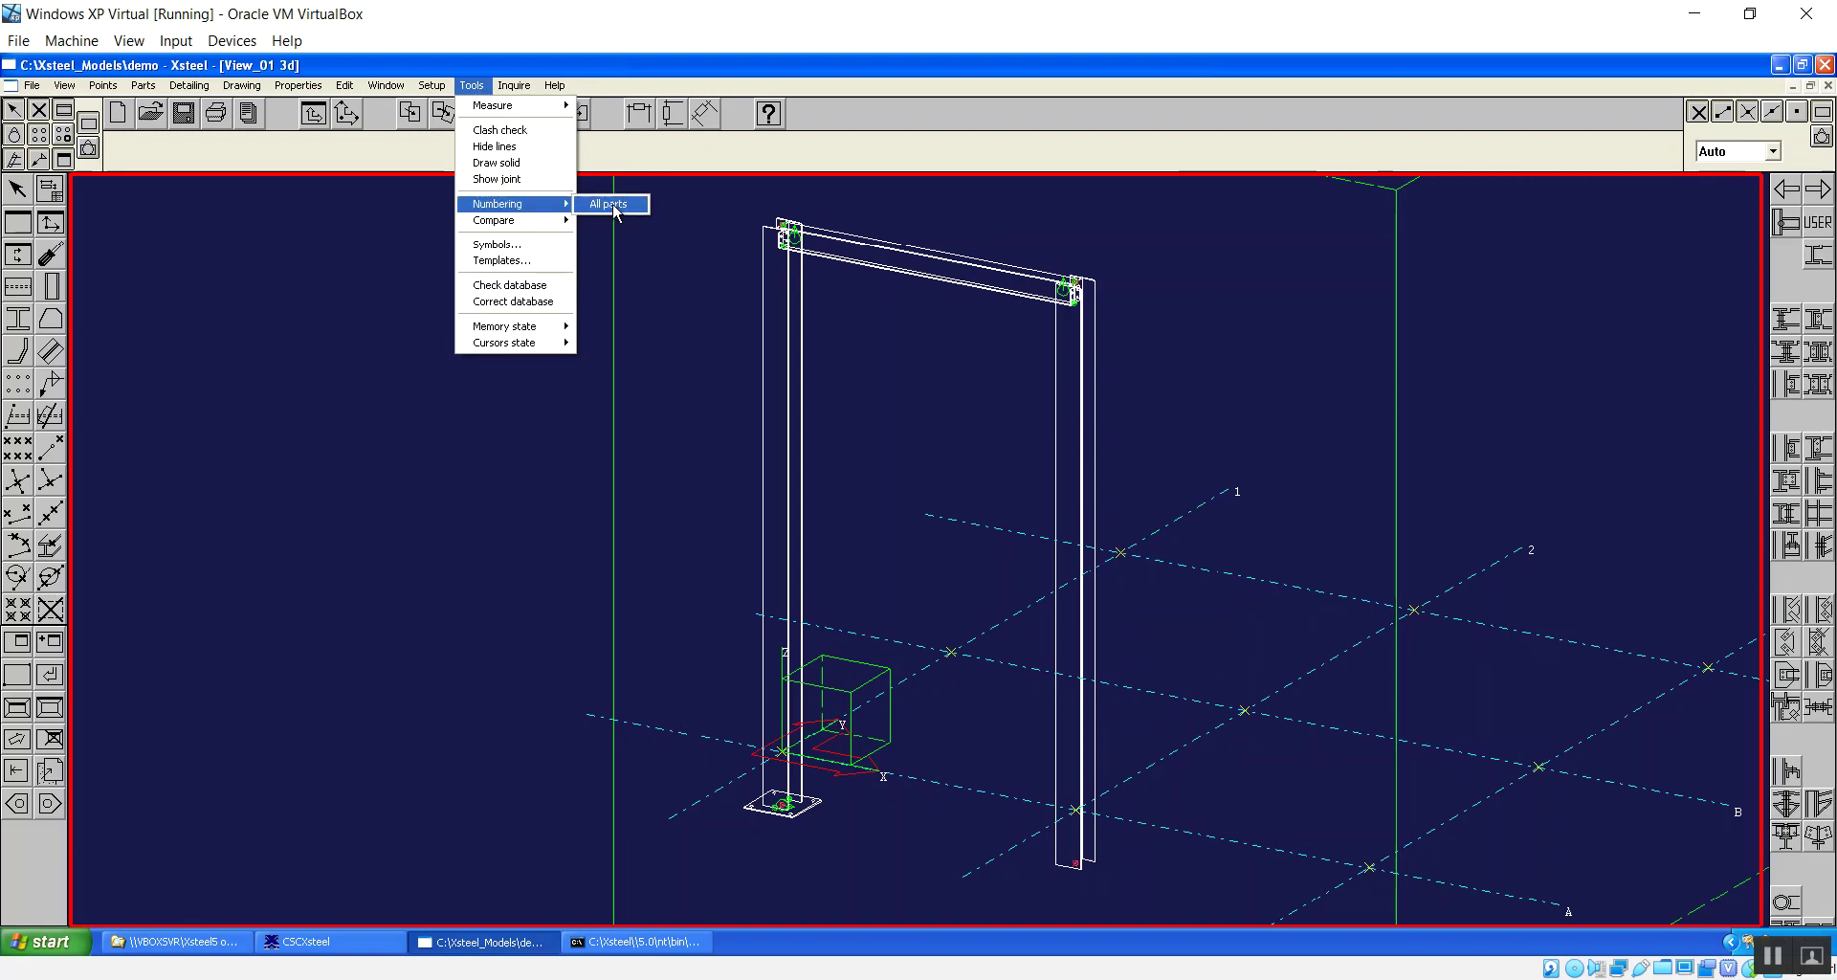
left_click(930, 284)
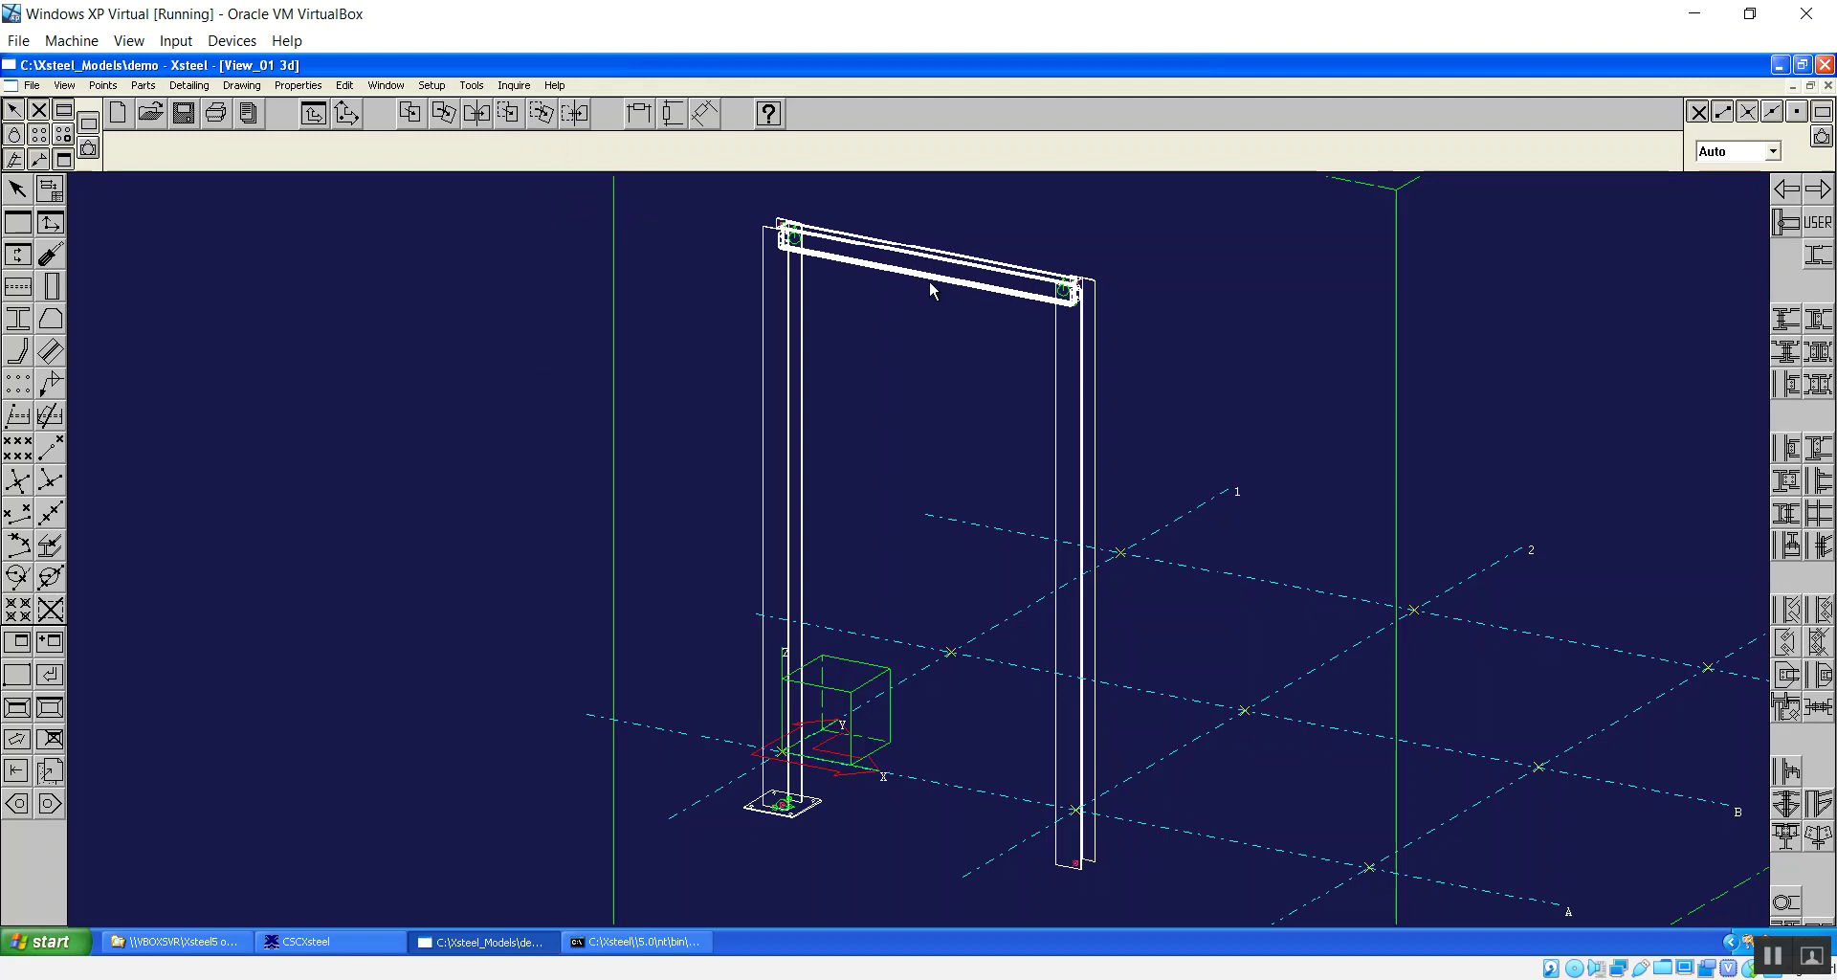
left_click(293, 88)
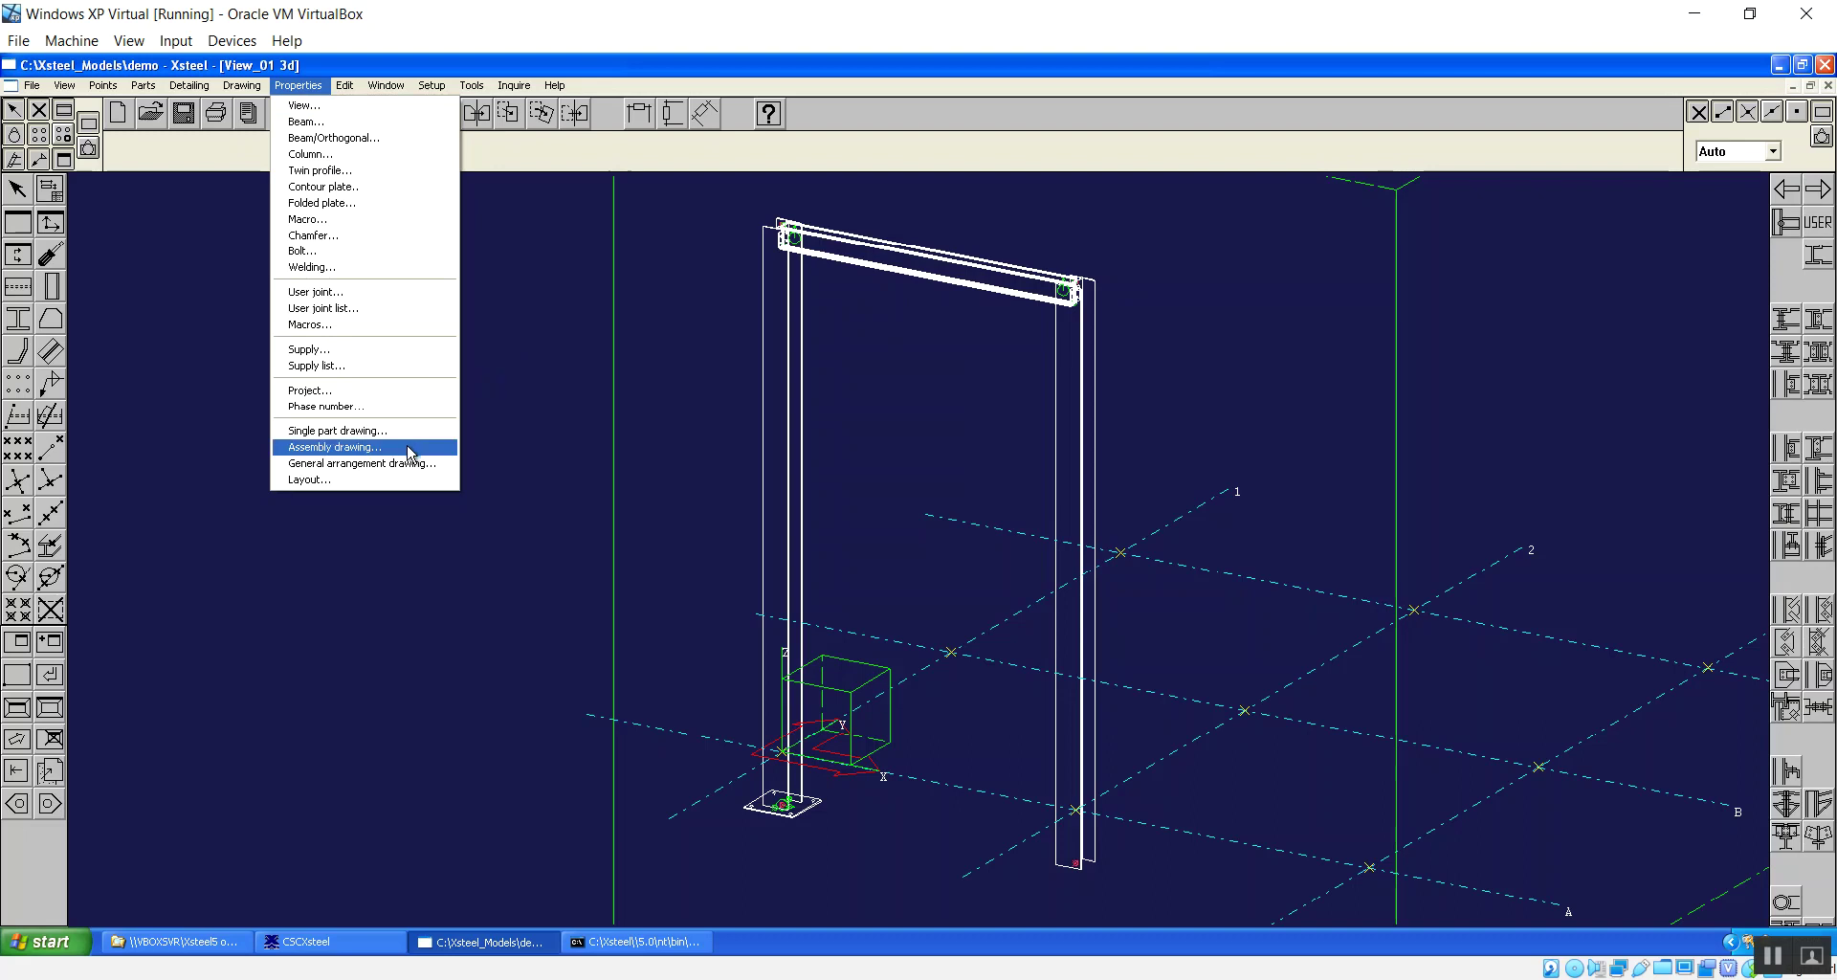
Load the rafter preset into the assembly drawing properties.
left_click(336, 450)
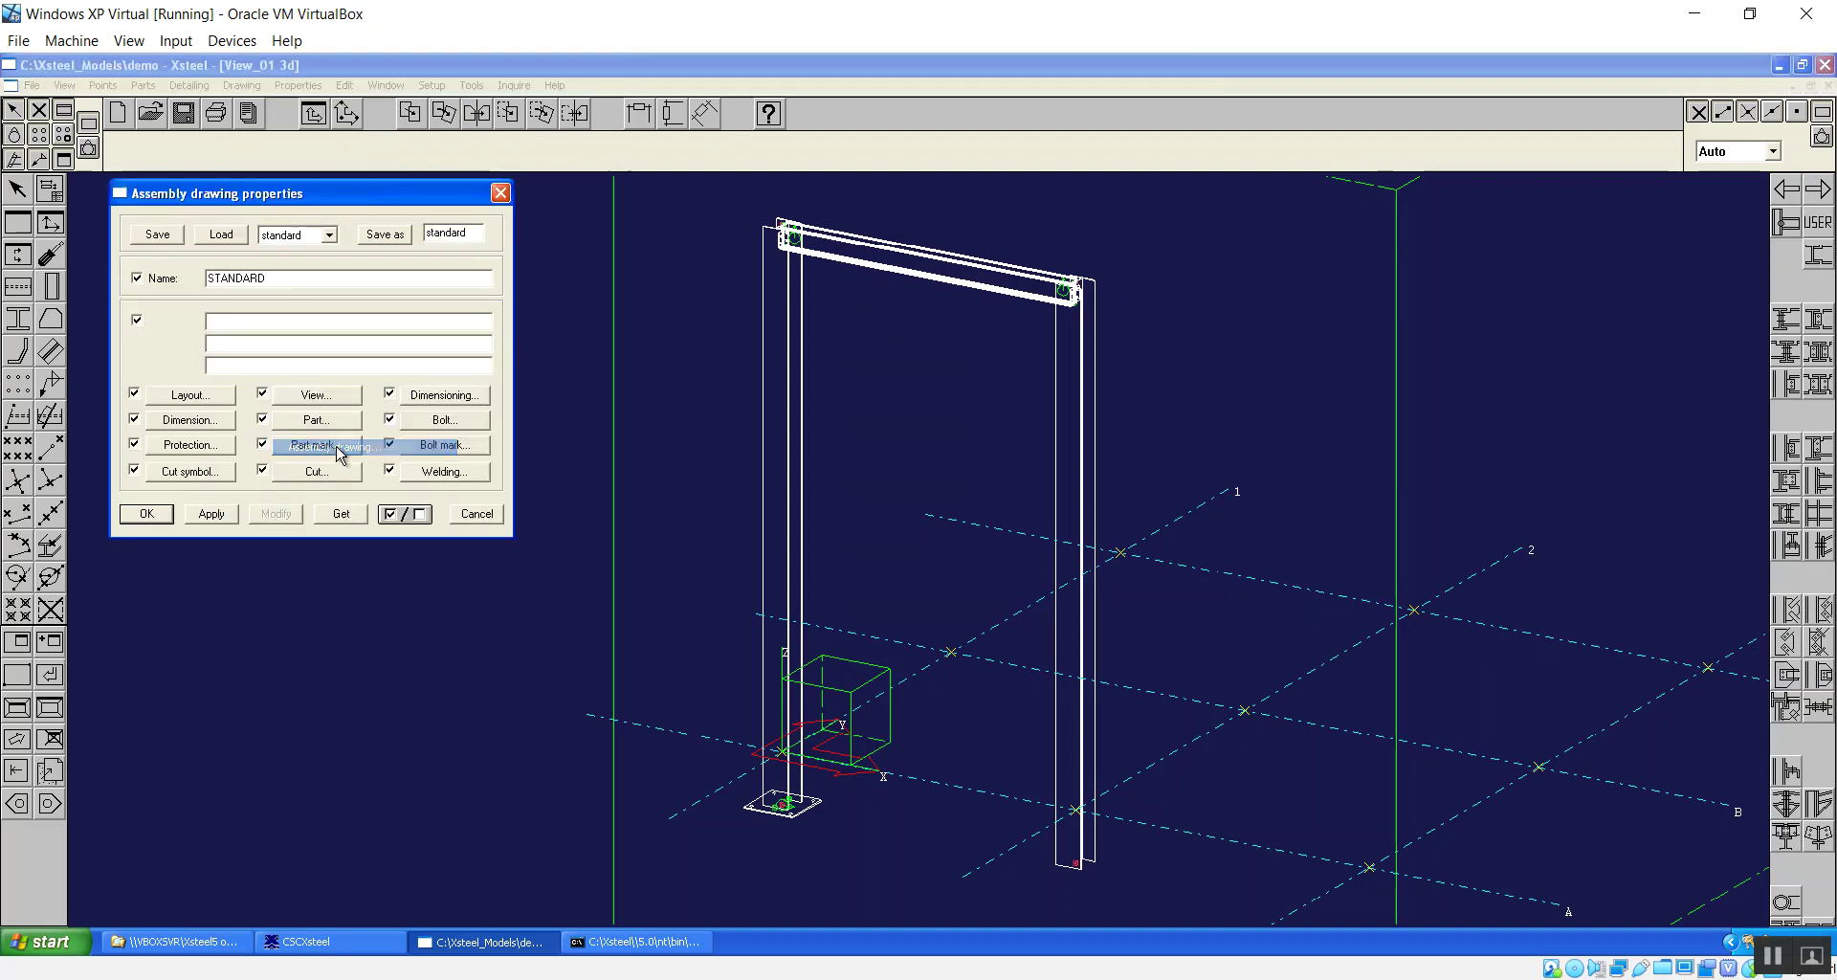
left_click(329, 235)
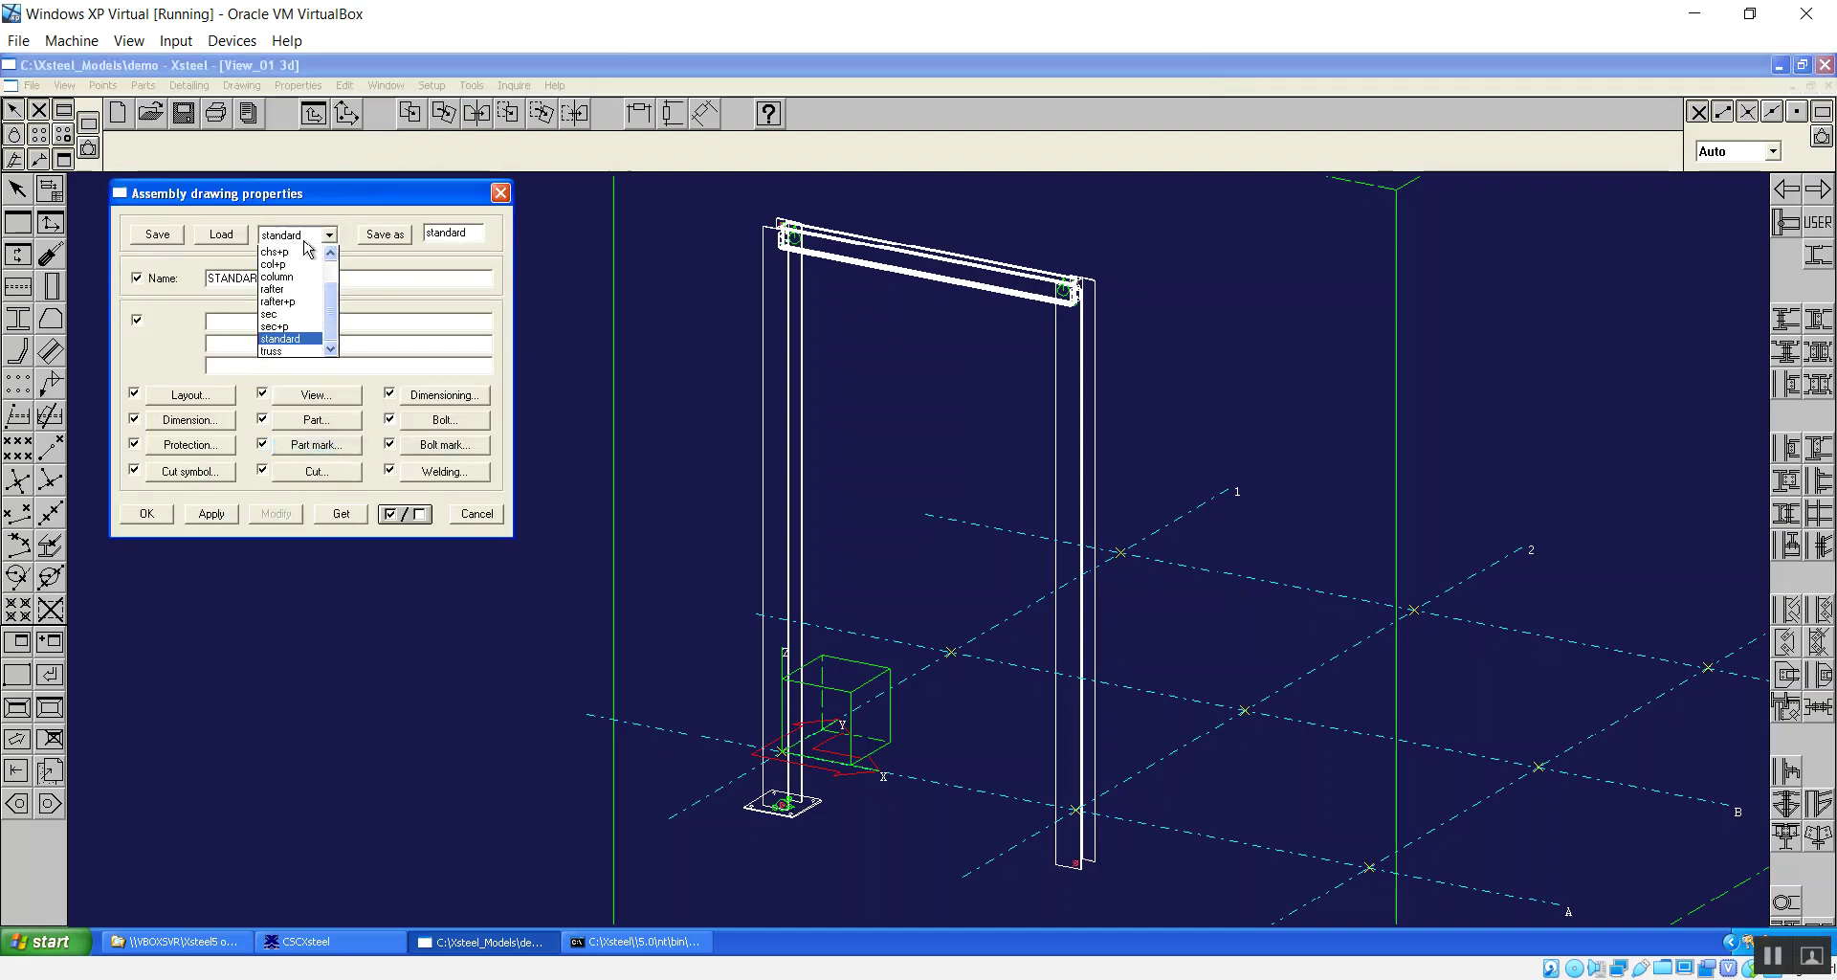
left_click(291, 290)
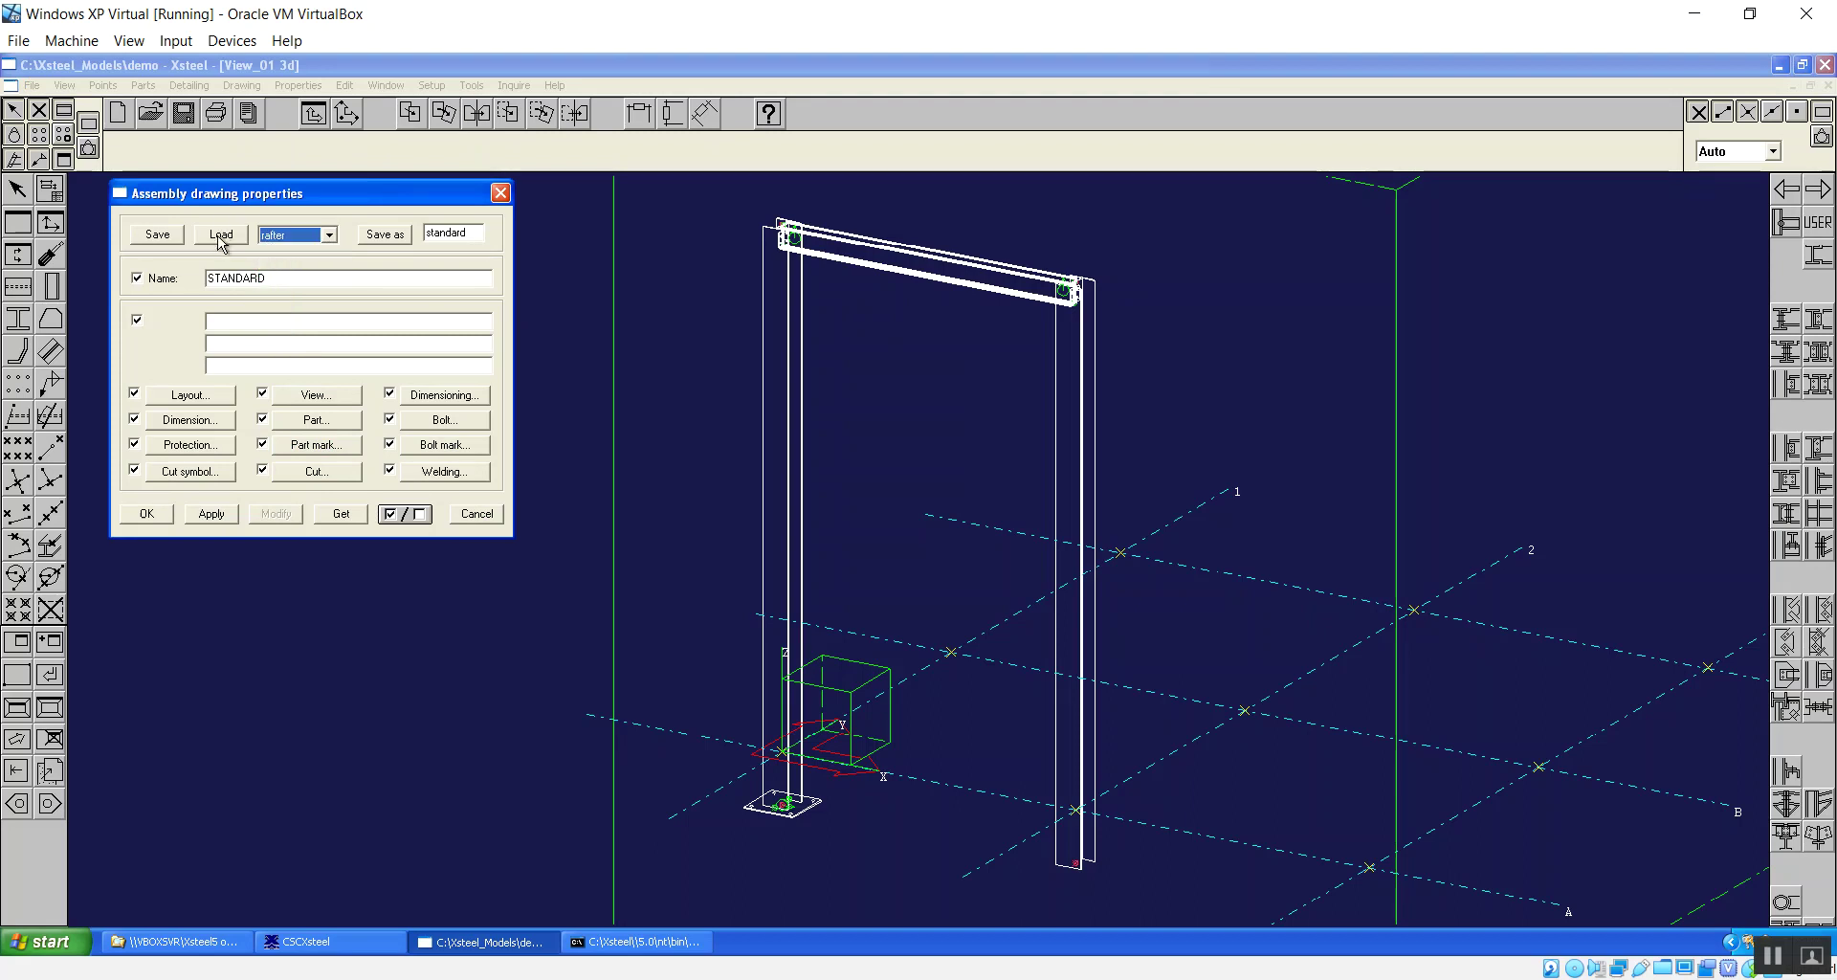
left_click(221, 234)
Review the Layout, View, Dimensioning, Dimension and Part settings without changes.
left_click(175, 398)
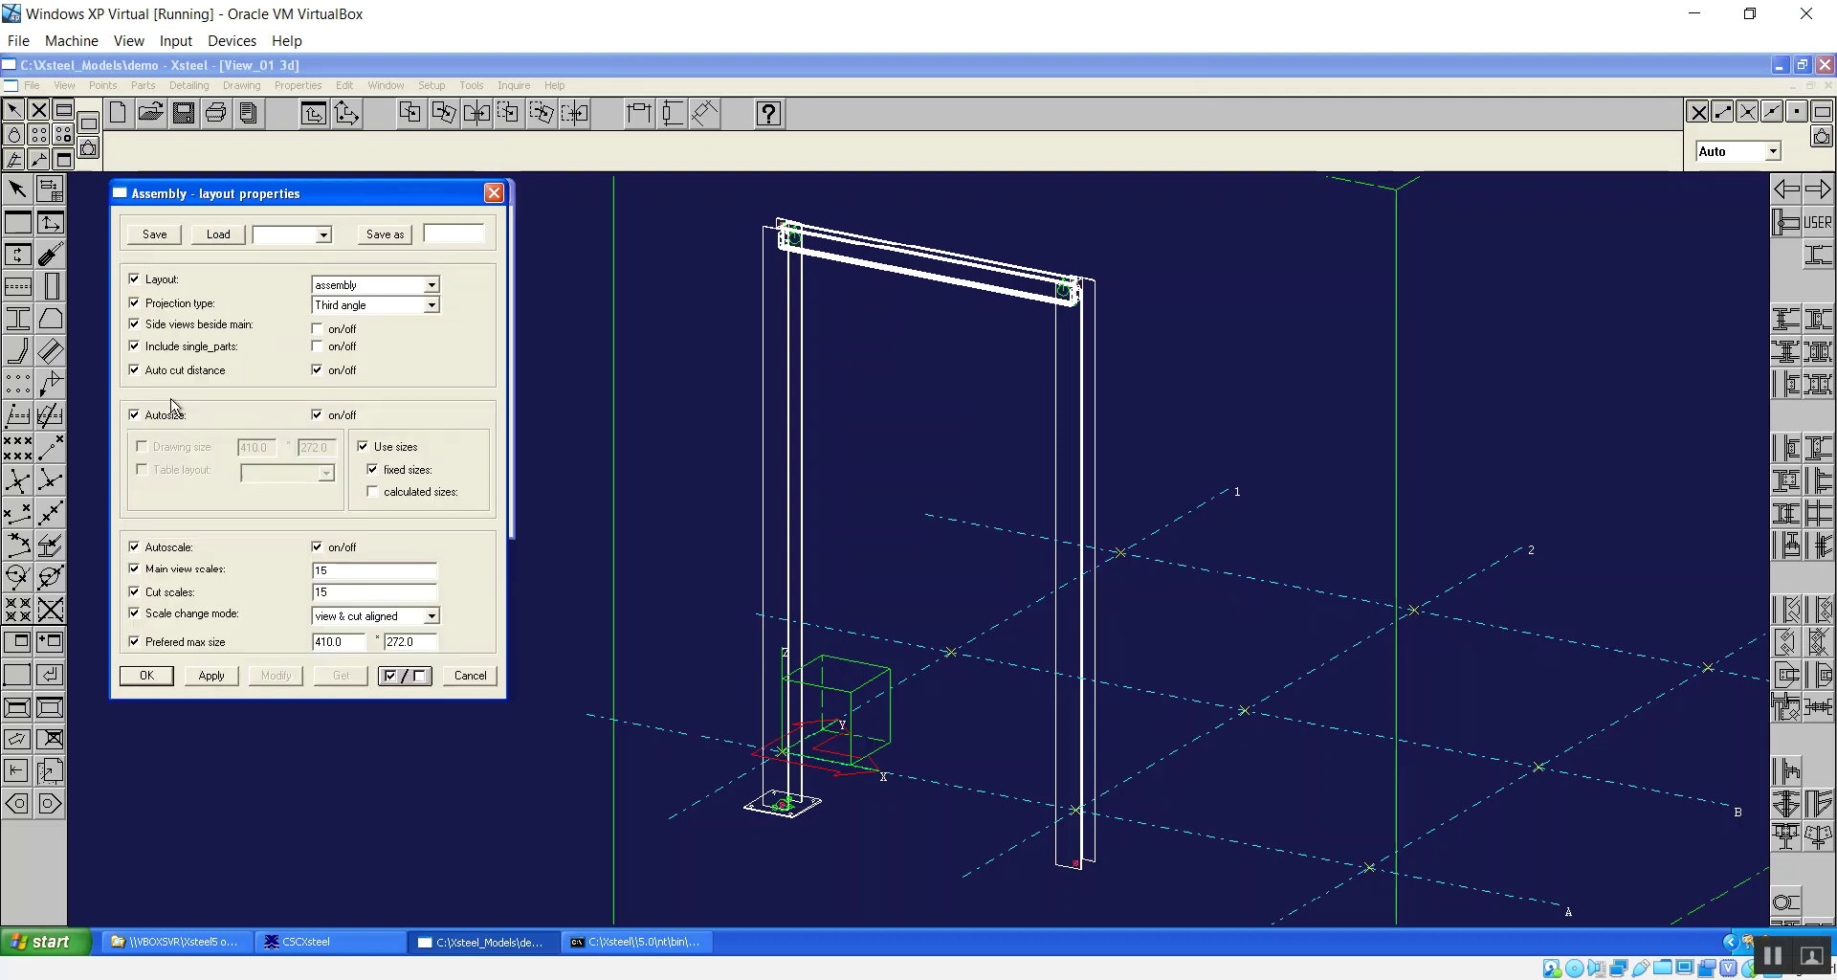
left_click_drag(251, 204, 666, 203)
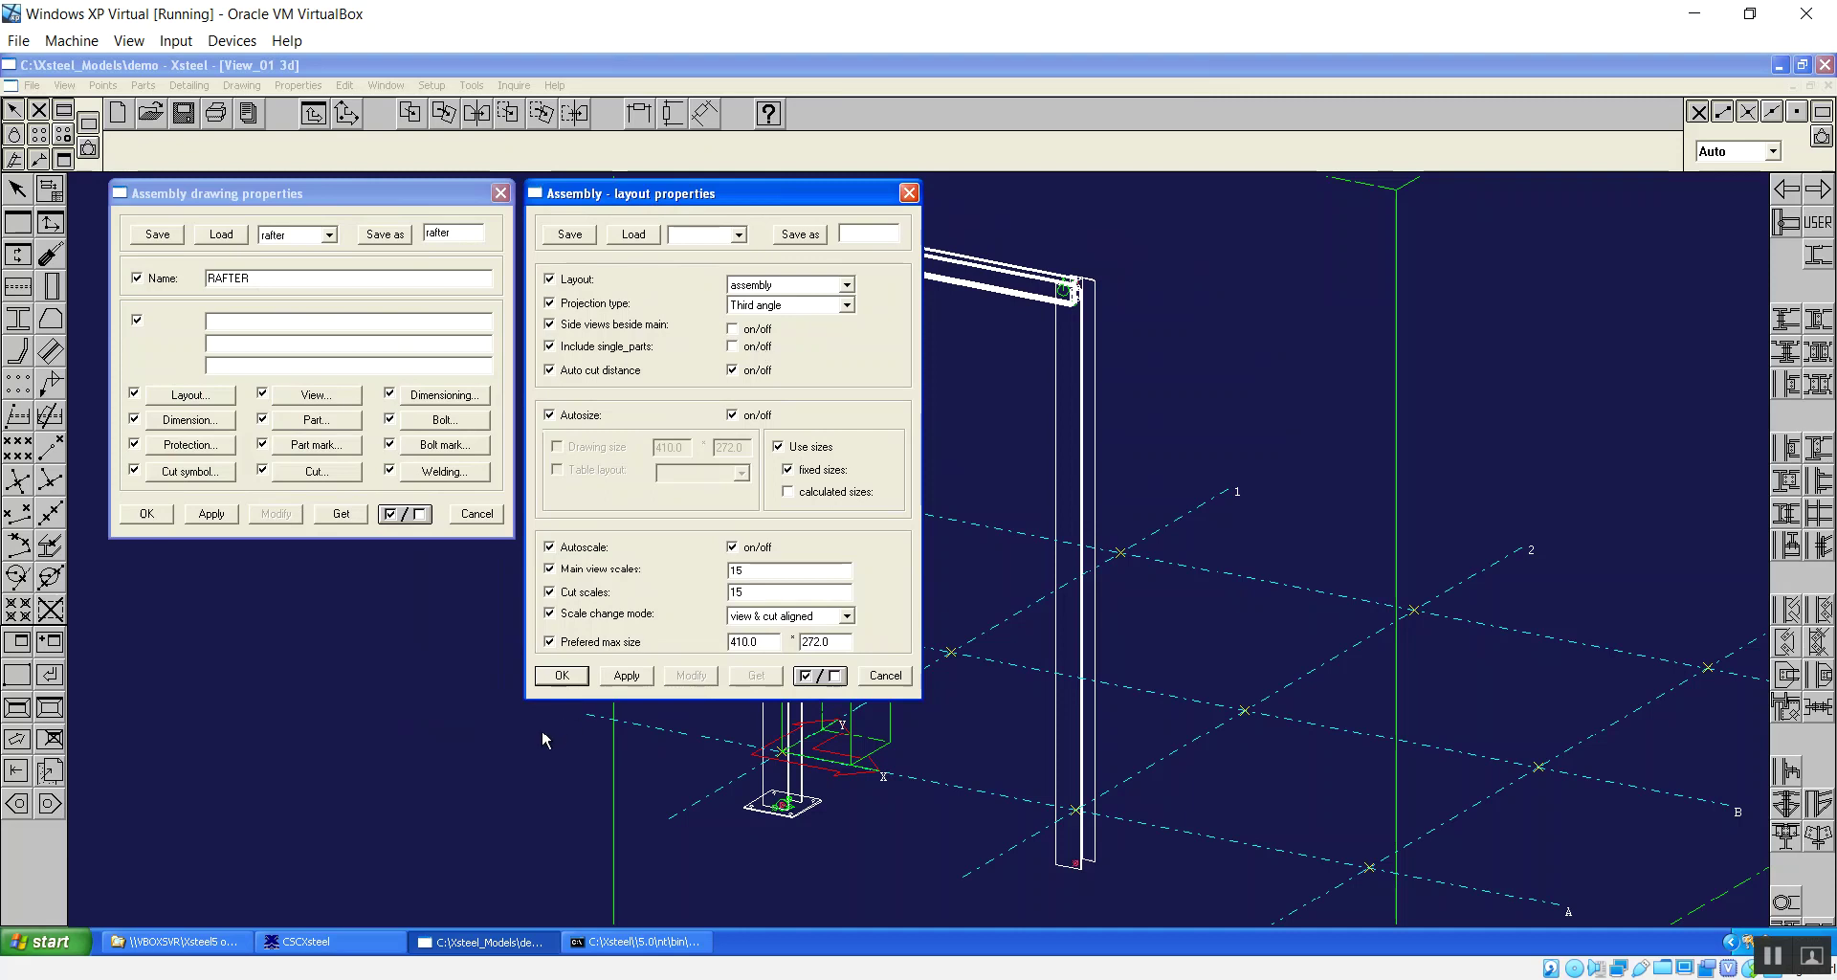
left_click(556, 677)
left_click(317, 396)
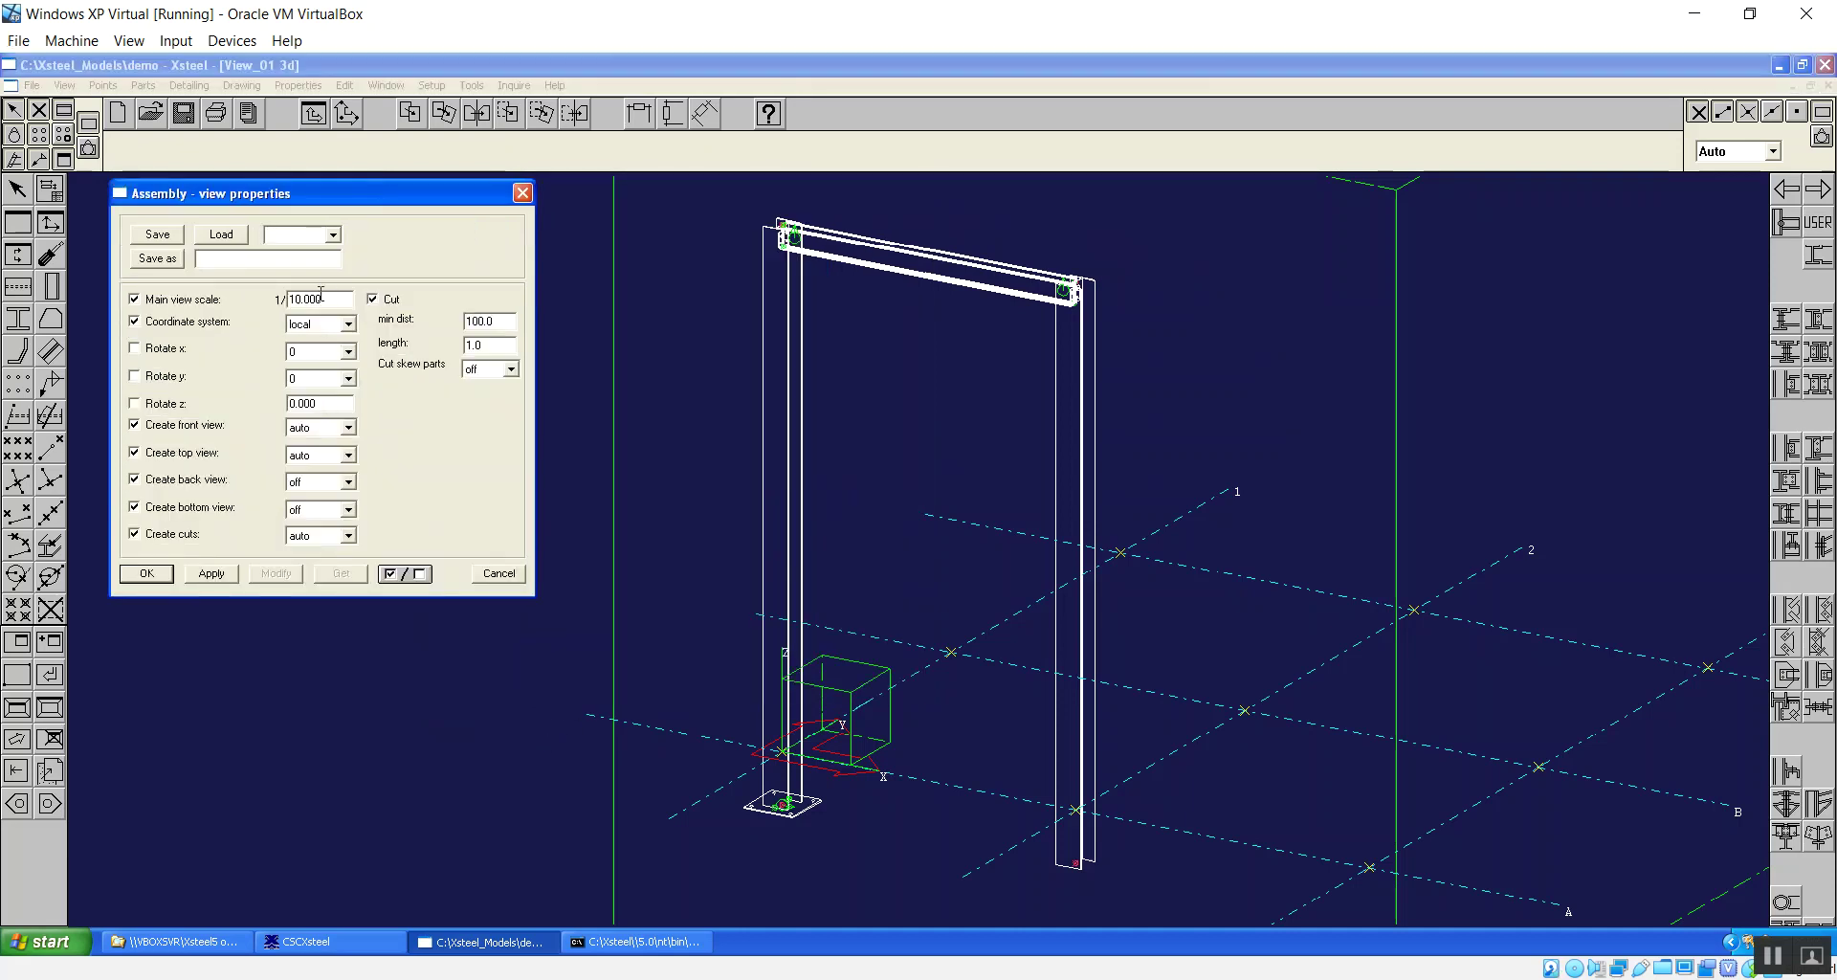
left_click(496, 574)
left_click(445, 400)
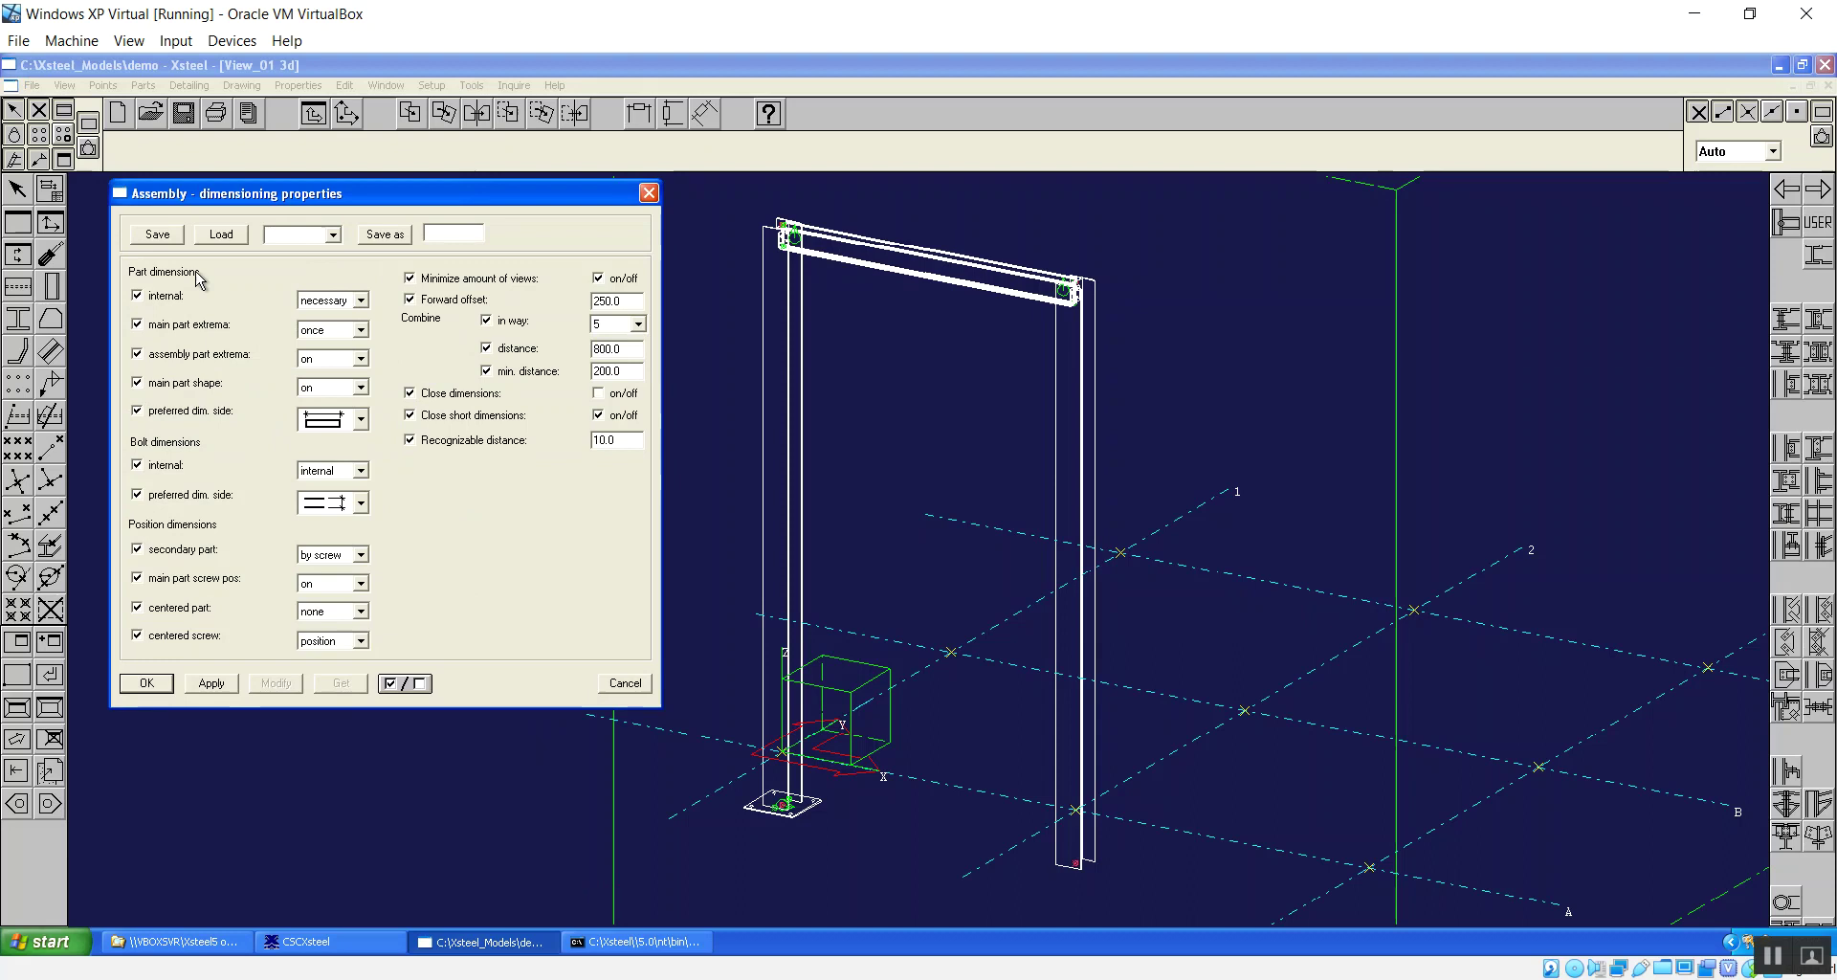
left_click(631, 686)
left_click(191, 414)
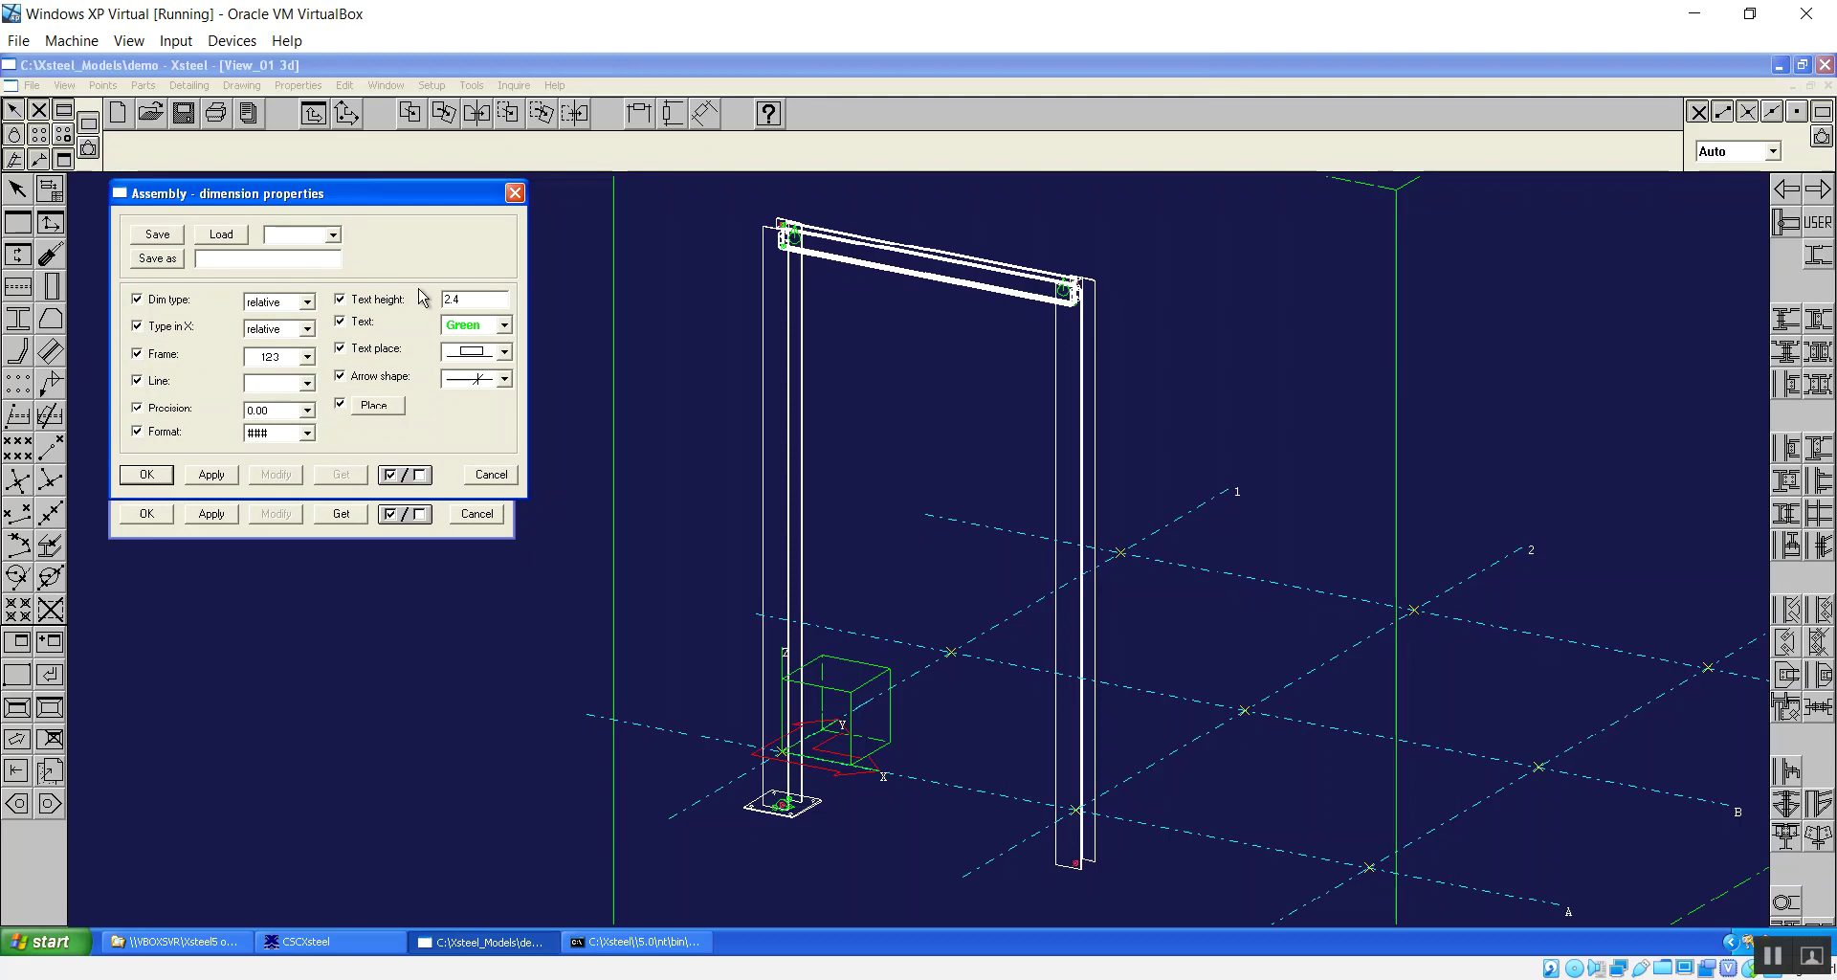
left_click(491, 473)
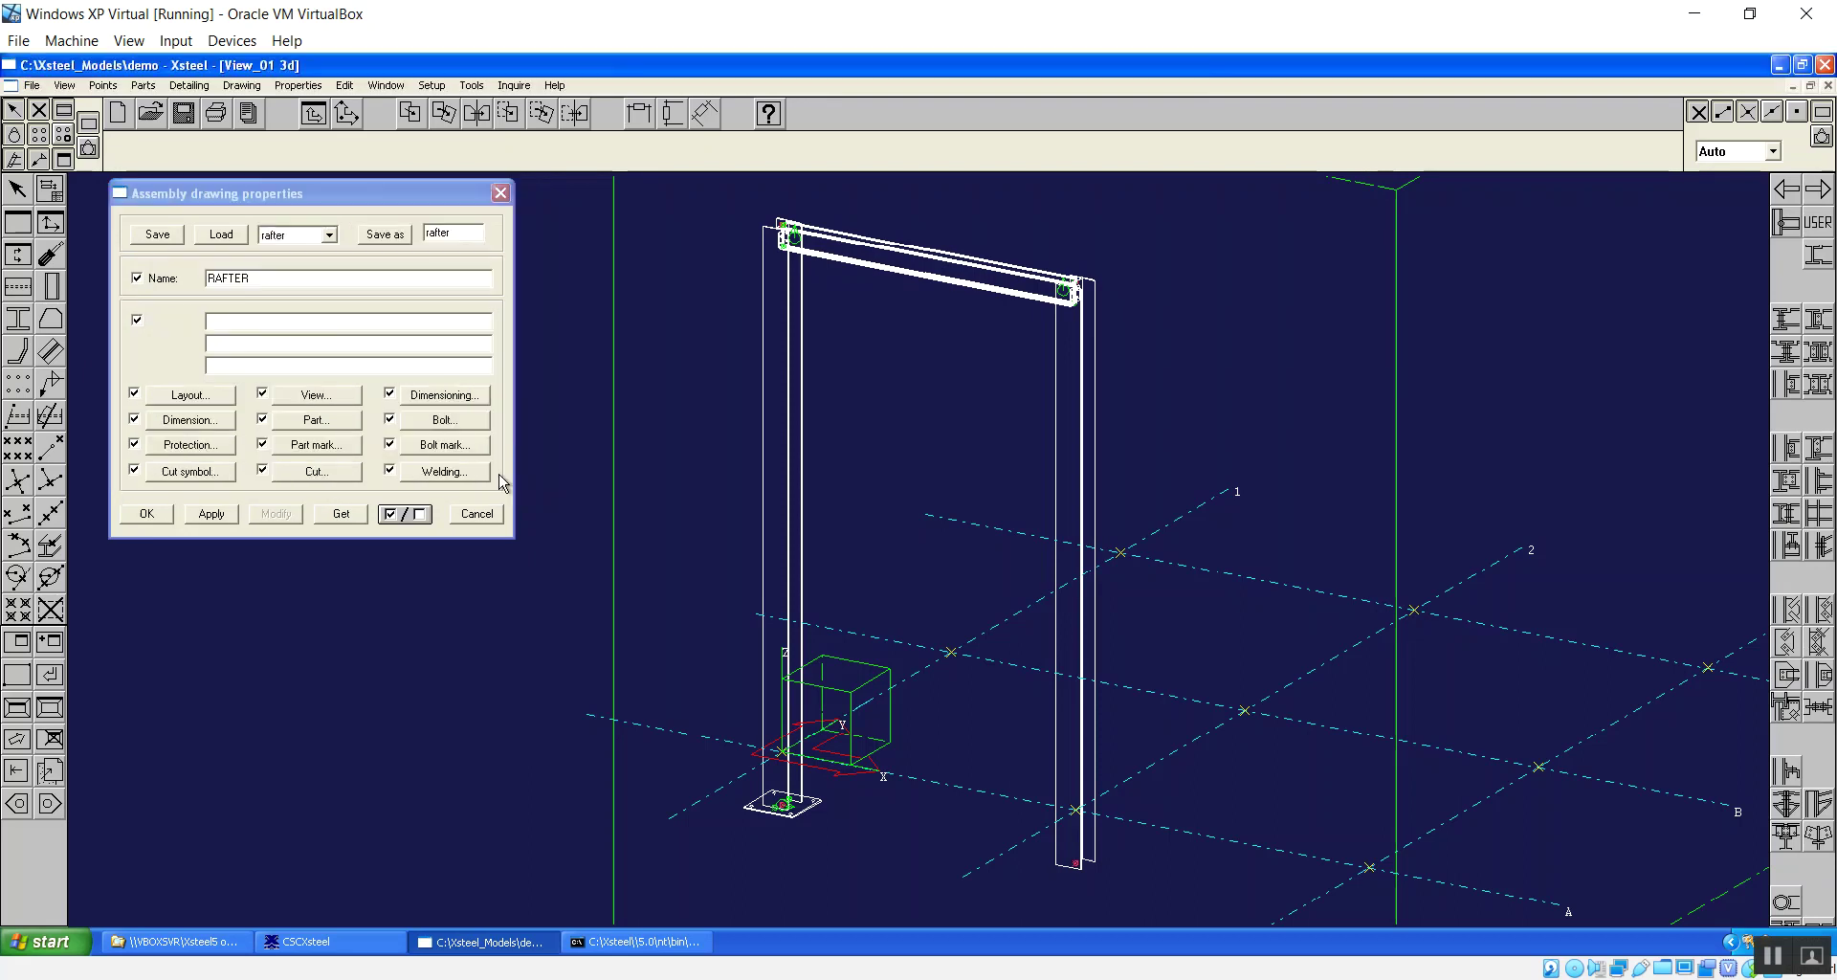
left_click(319, 426)
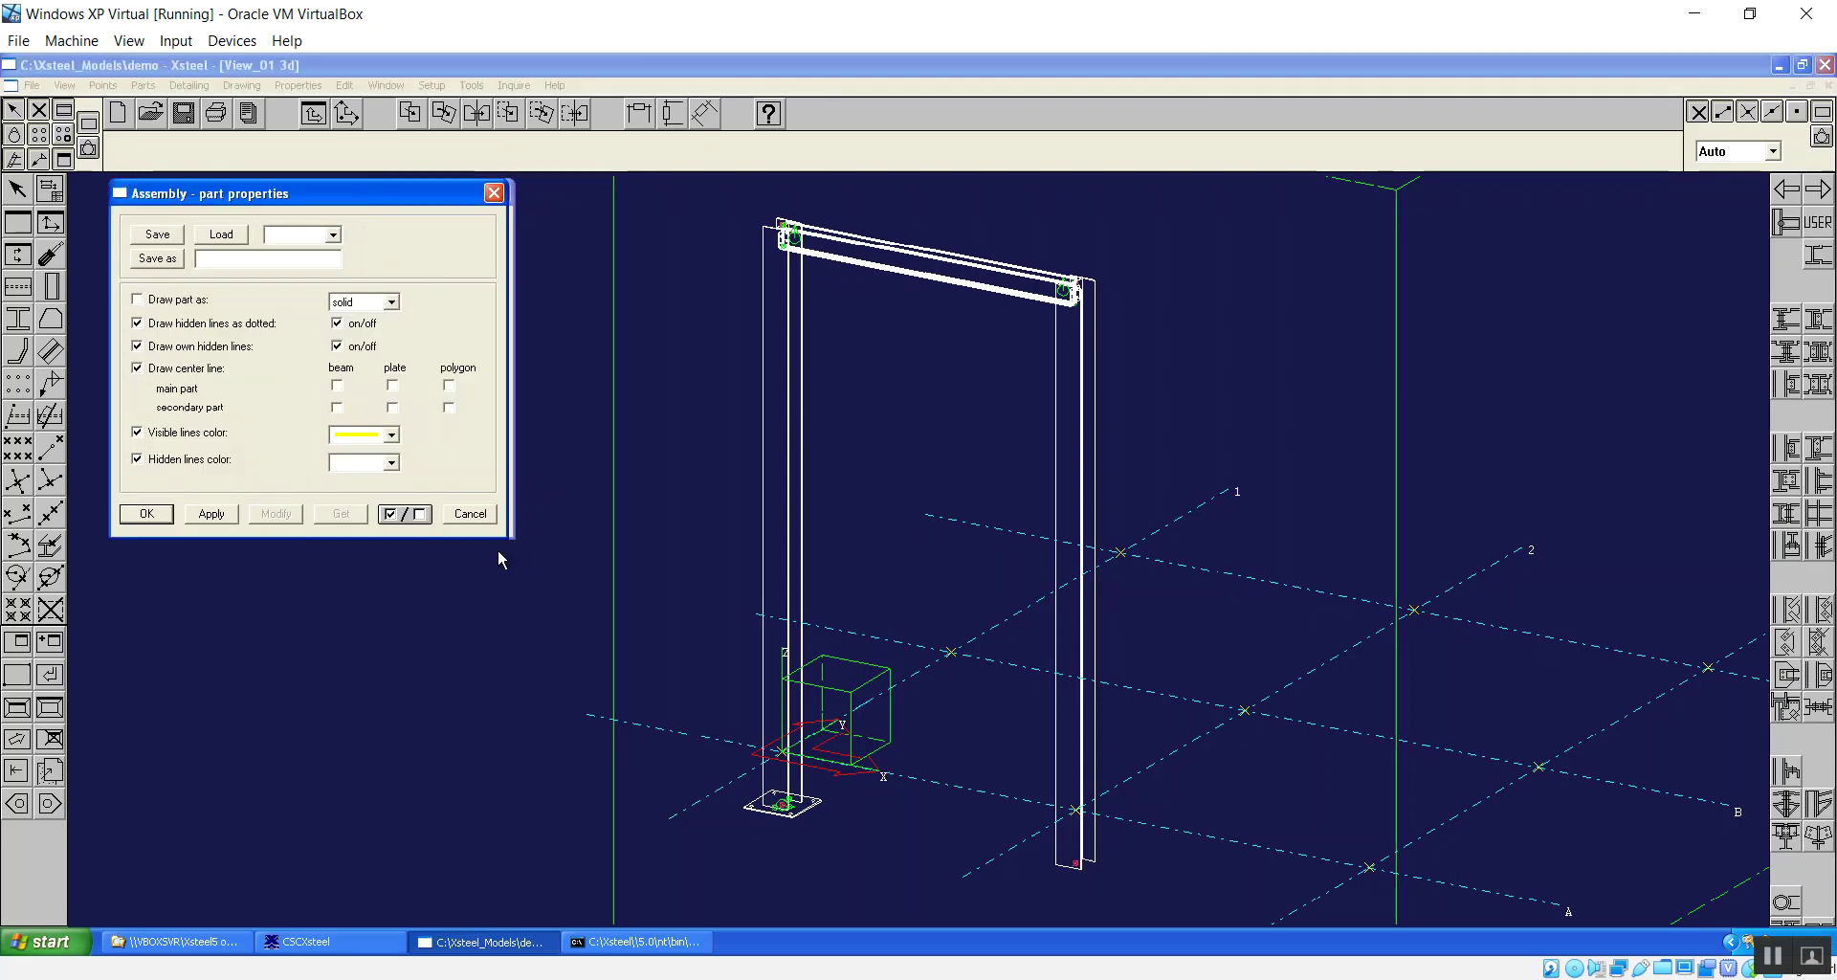
left_click(472, 516)
Make part marks show the main part profile instead of the assembly profile, then accept.
left_click(330, 463)
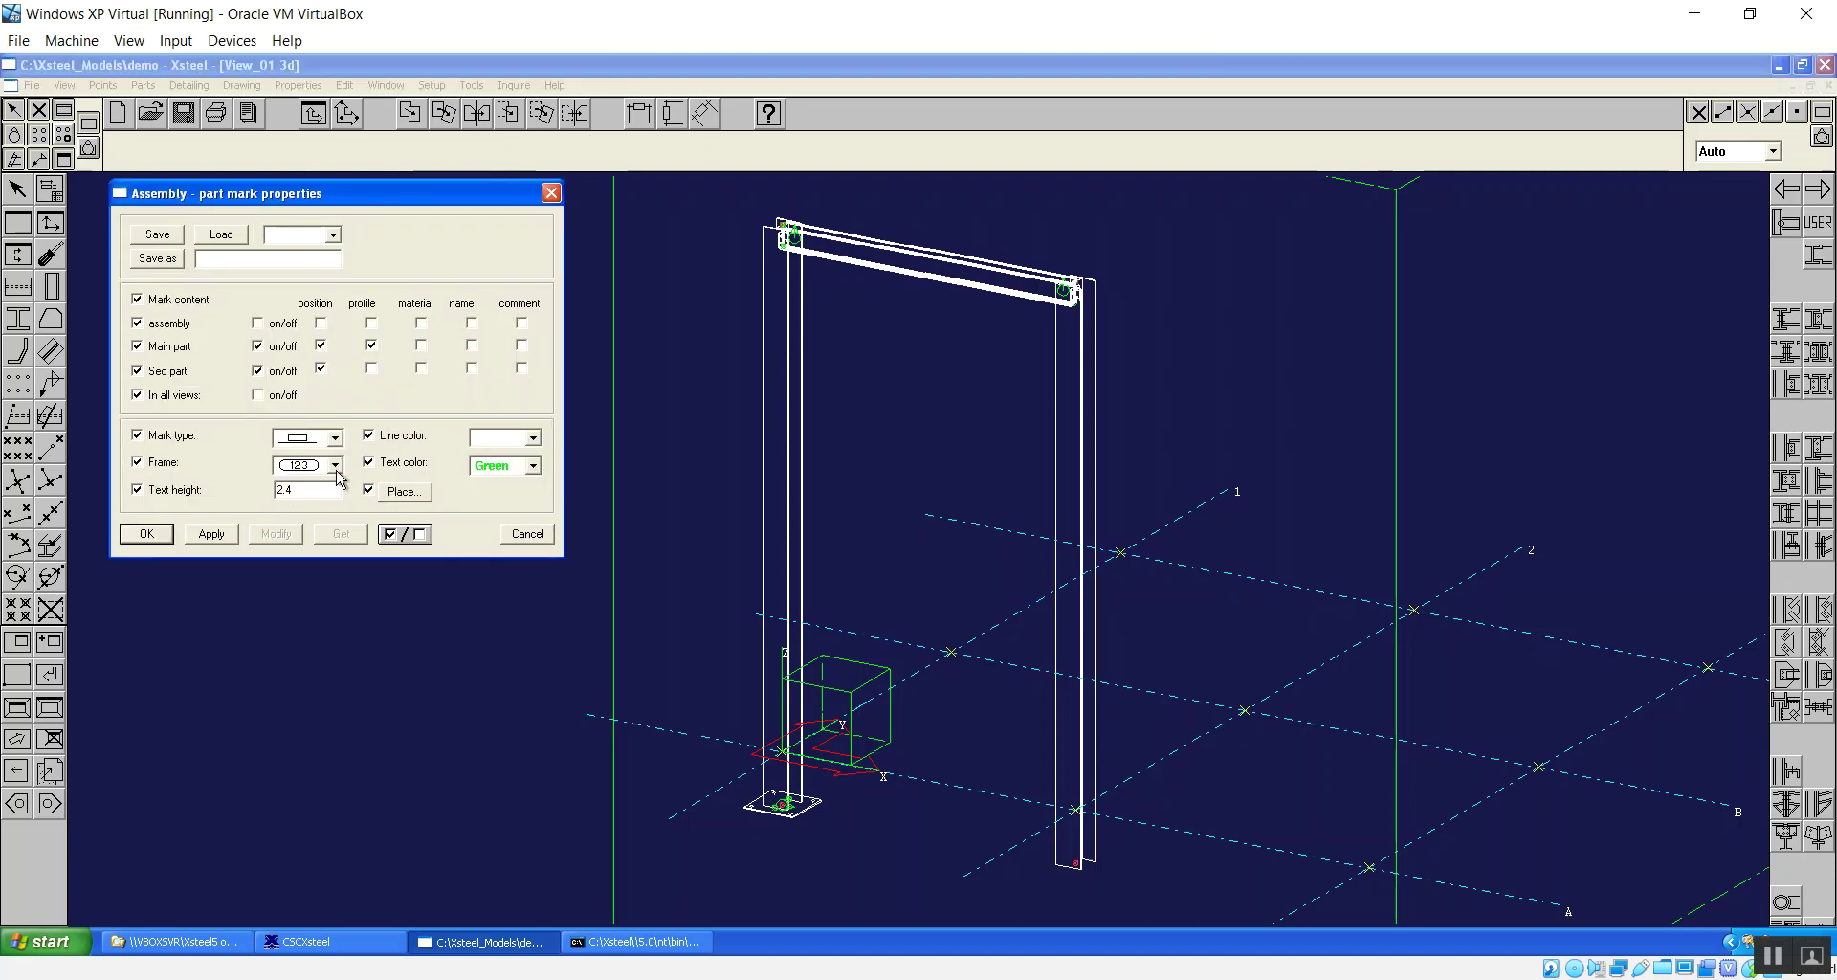
left_click(371, 323)
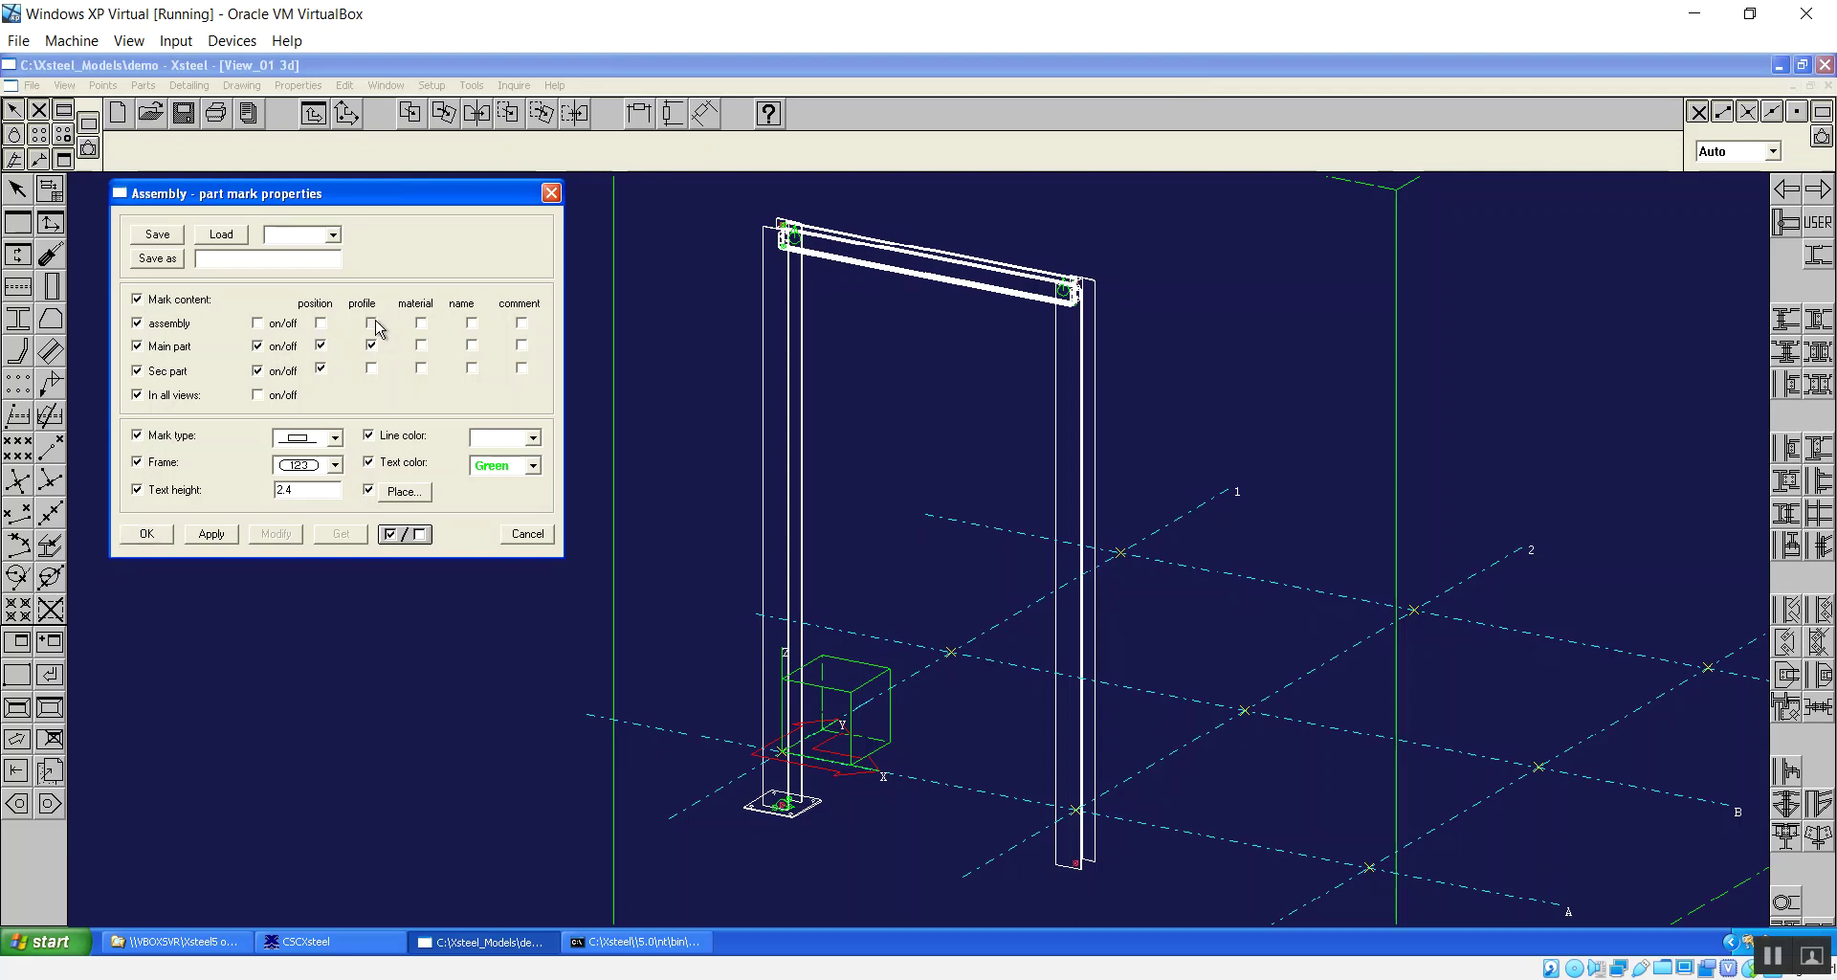
left_click(371, 344)
left_click(371, 322)
left_click(149, 534)
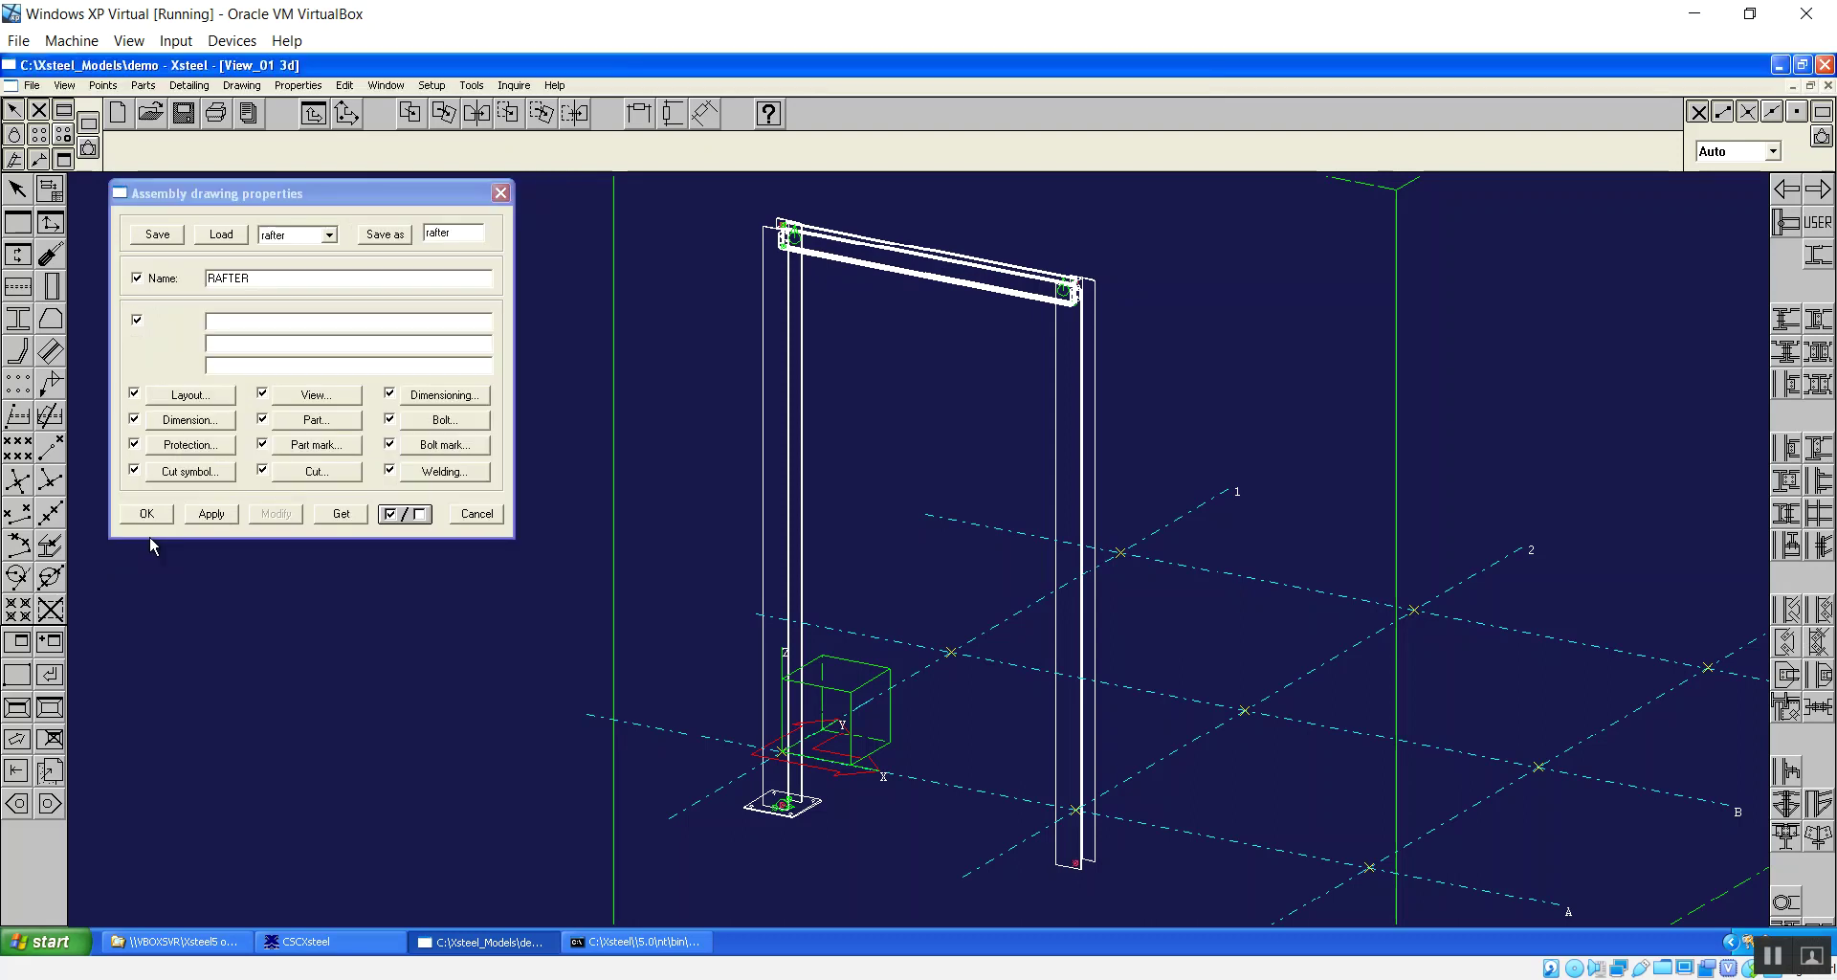
left_click(146, 514)
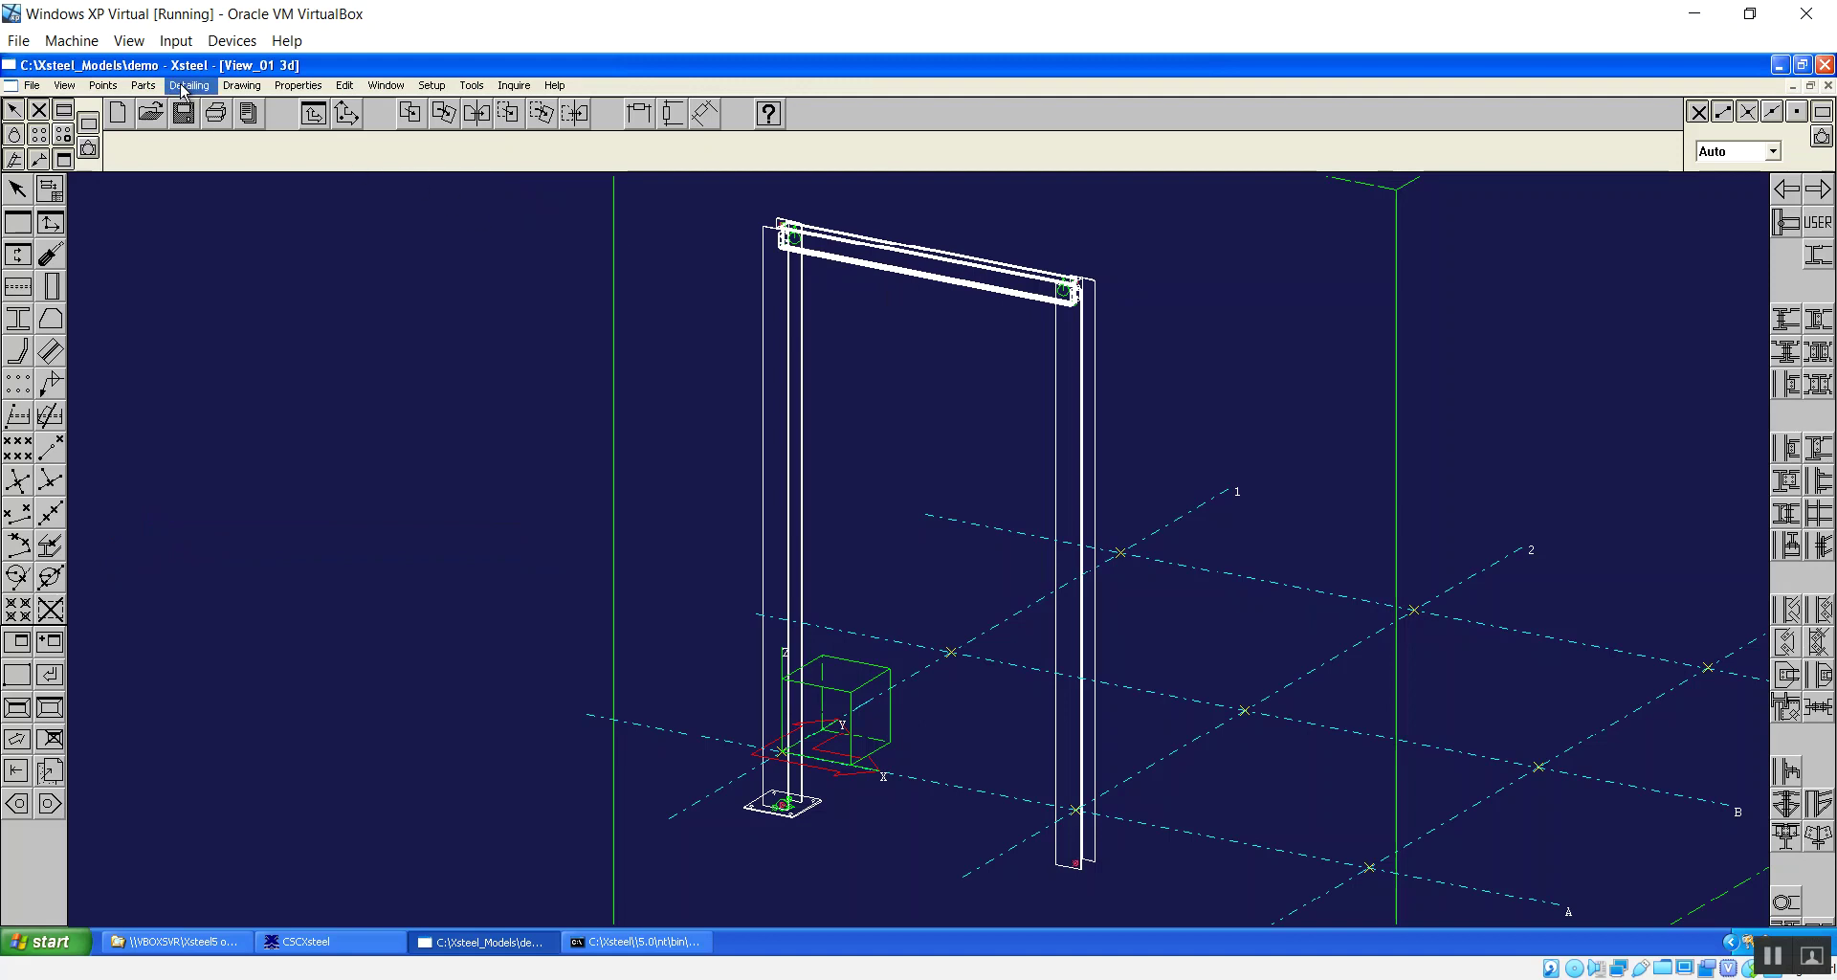
Create the beam's assembly drawing and select the RAFTER drawing in the Drawings list.
left_click(240, 86)
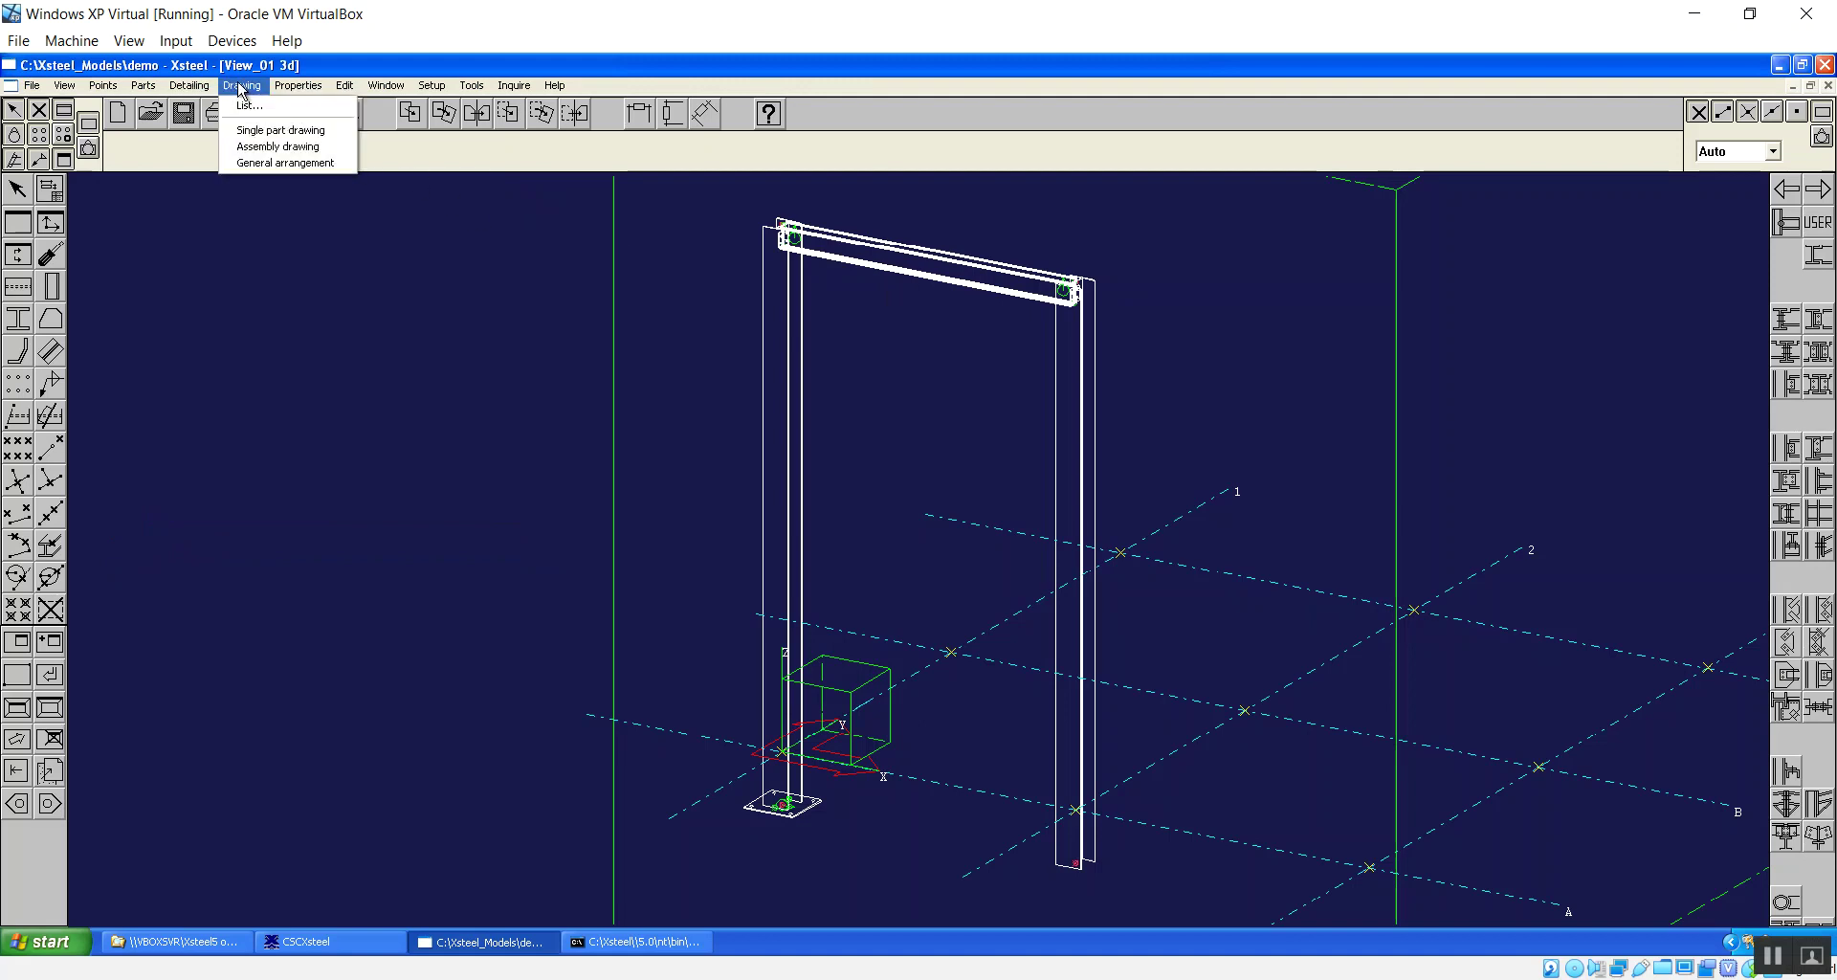
left_click(272, 147)
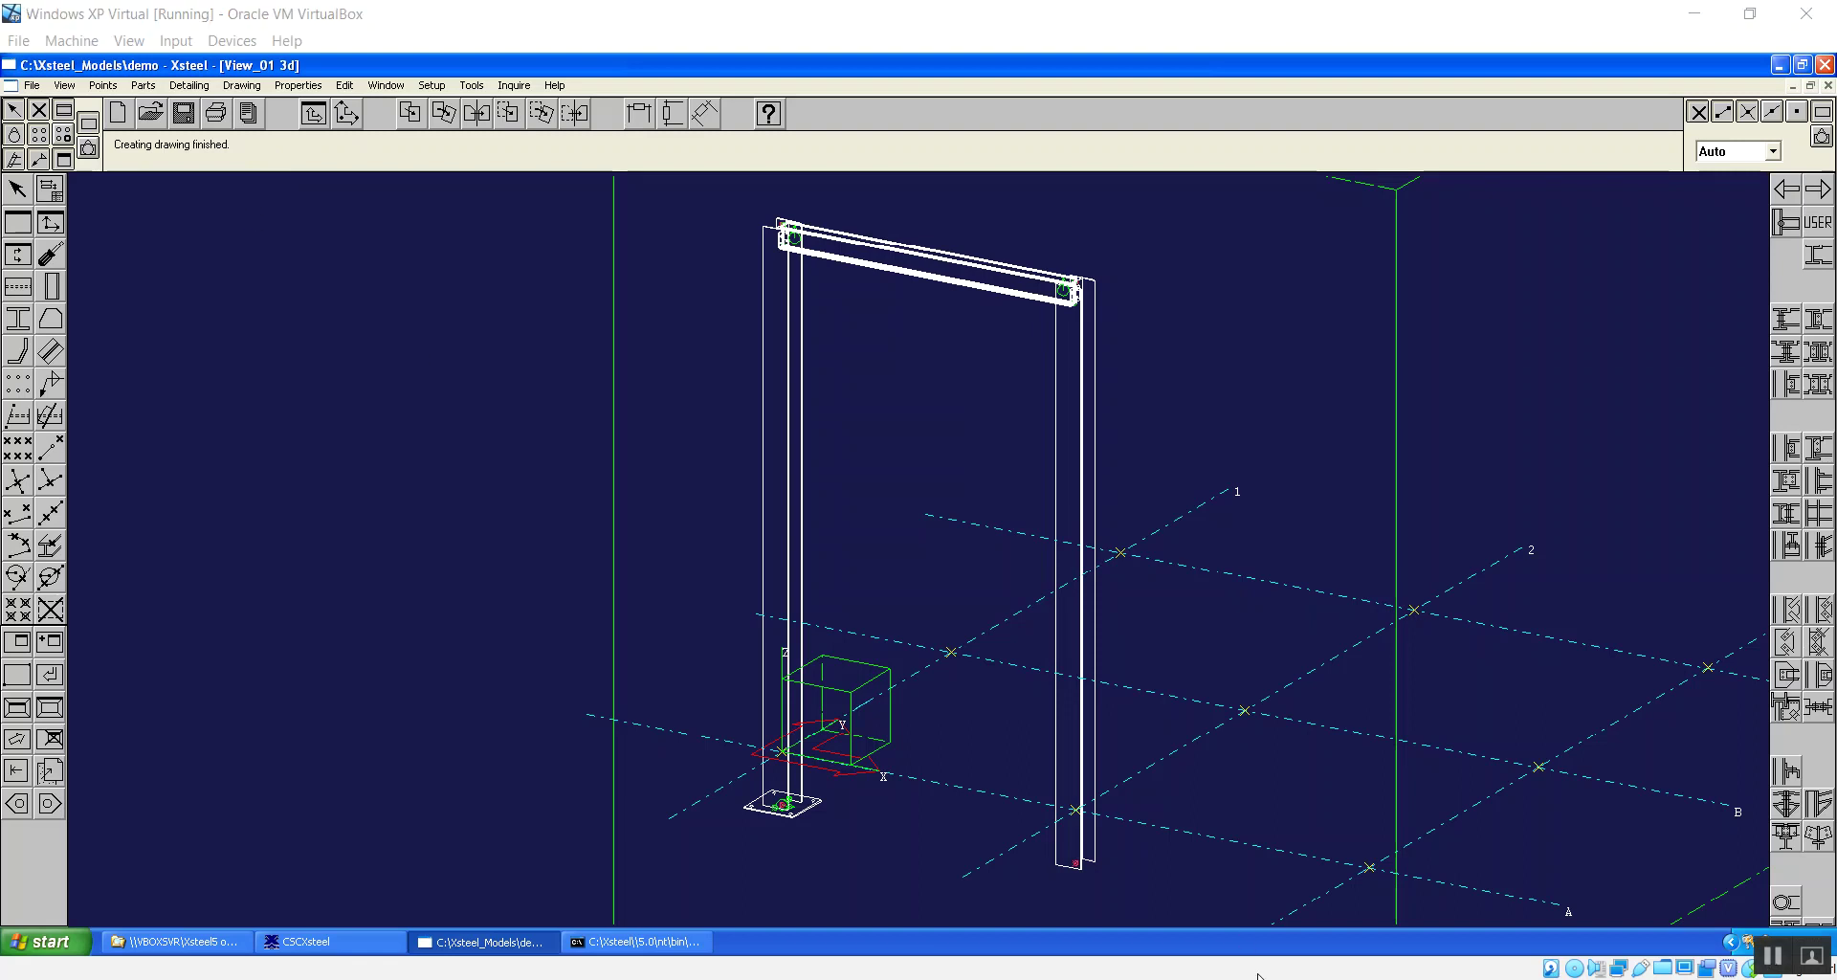
left_click(242, 85)
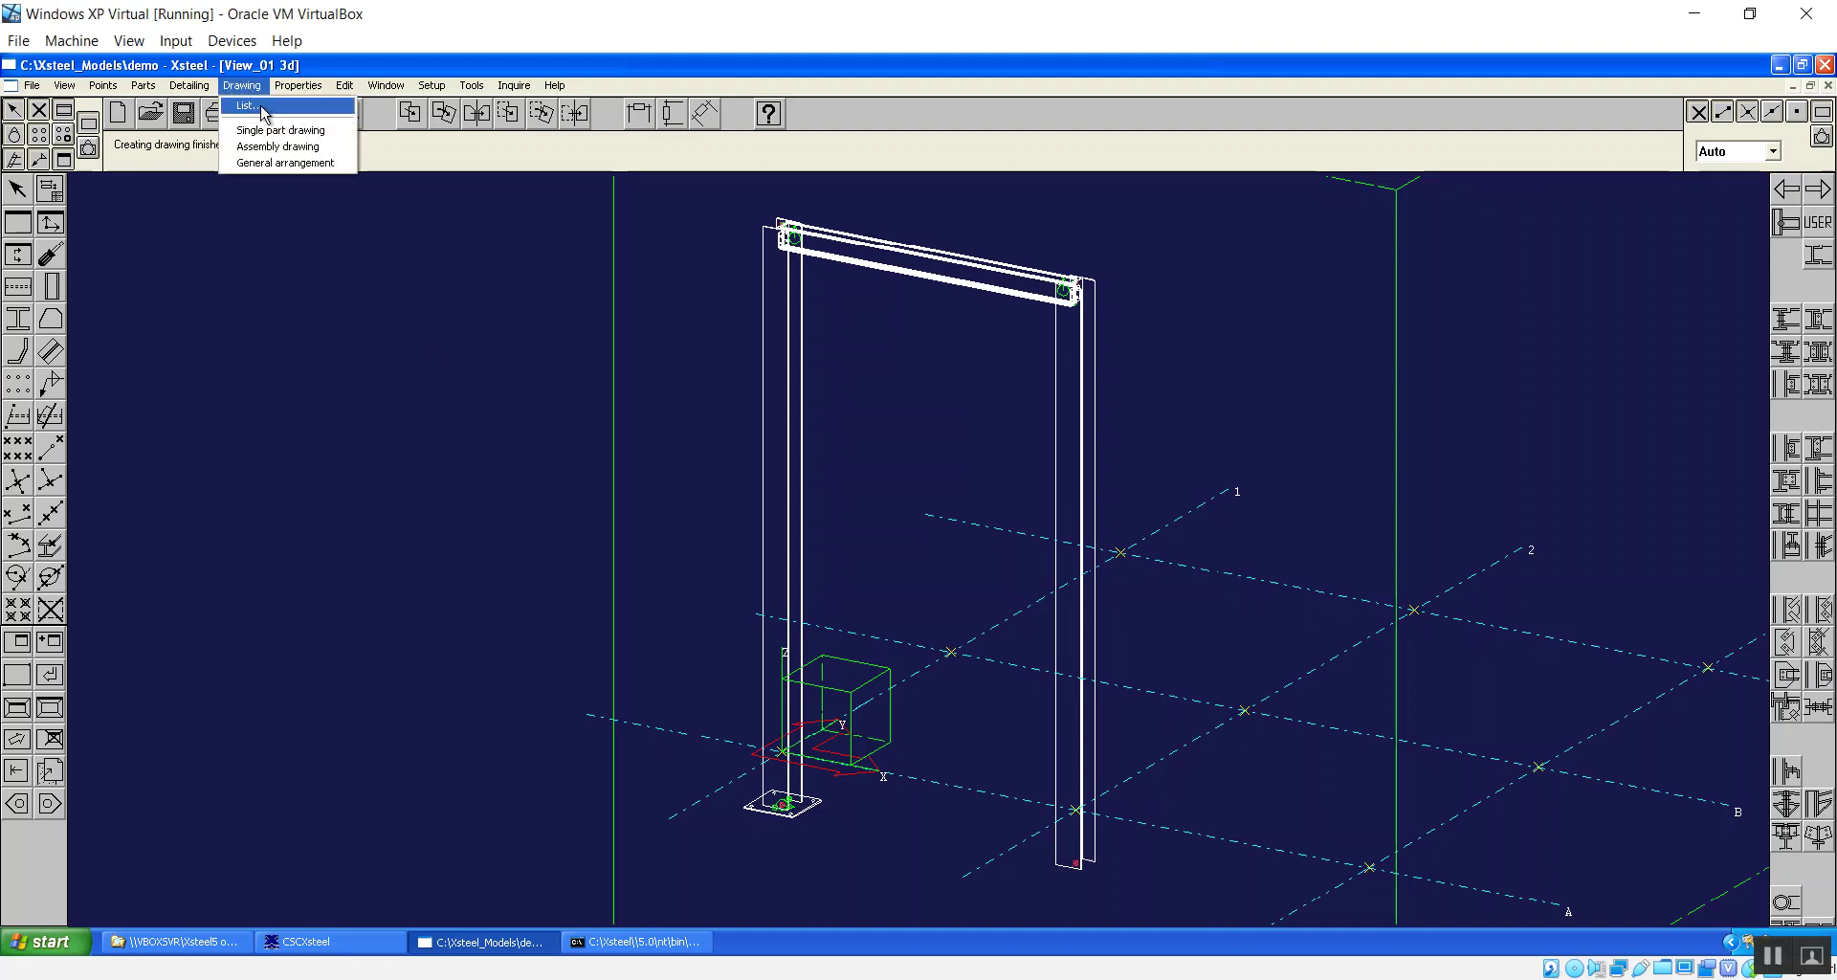
left_click(263, 103)
left_click(398, 216)
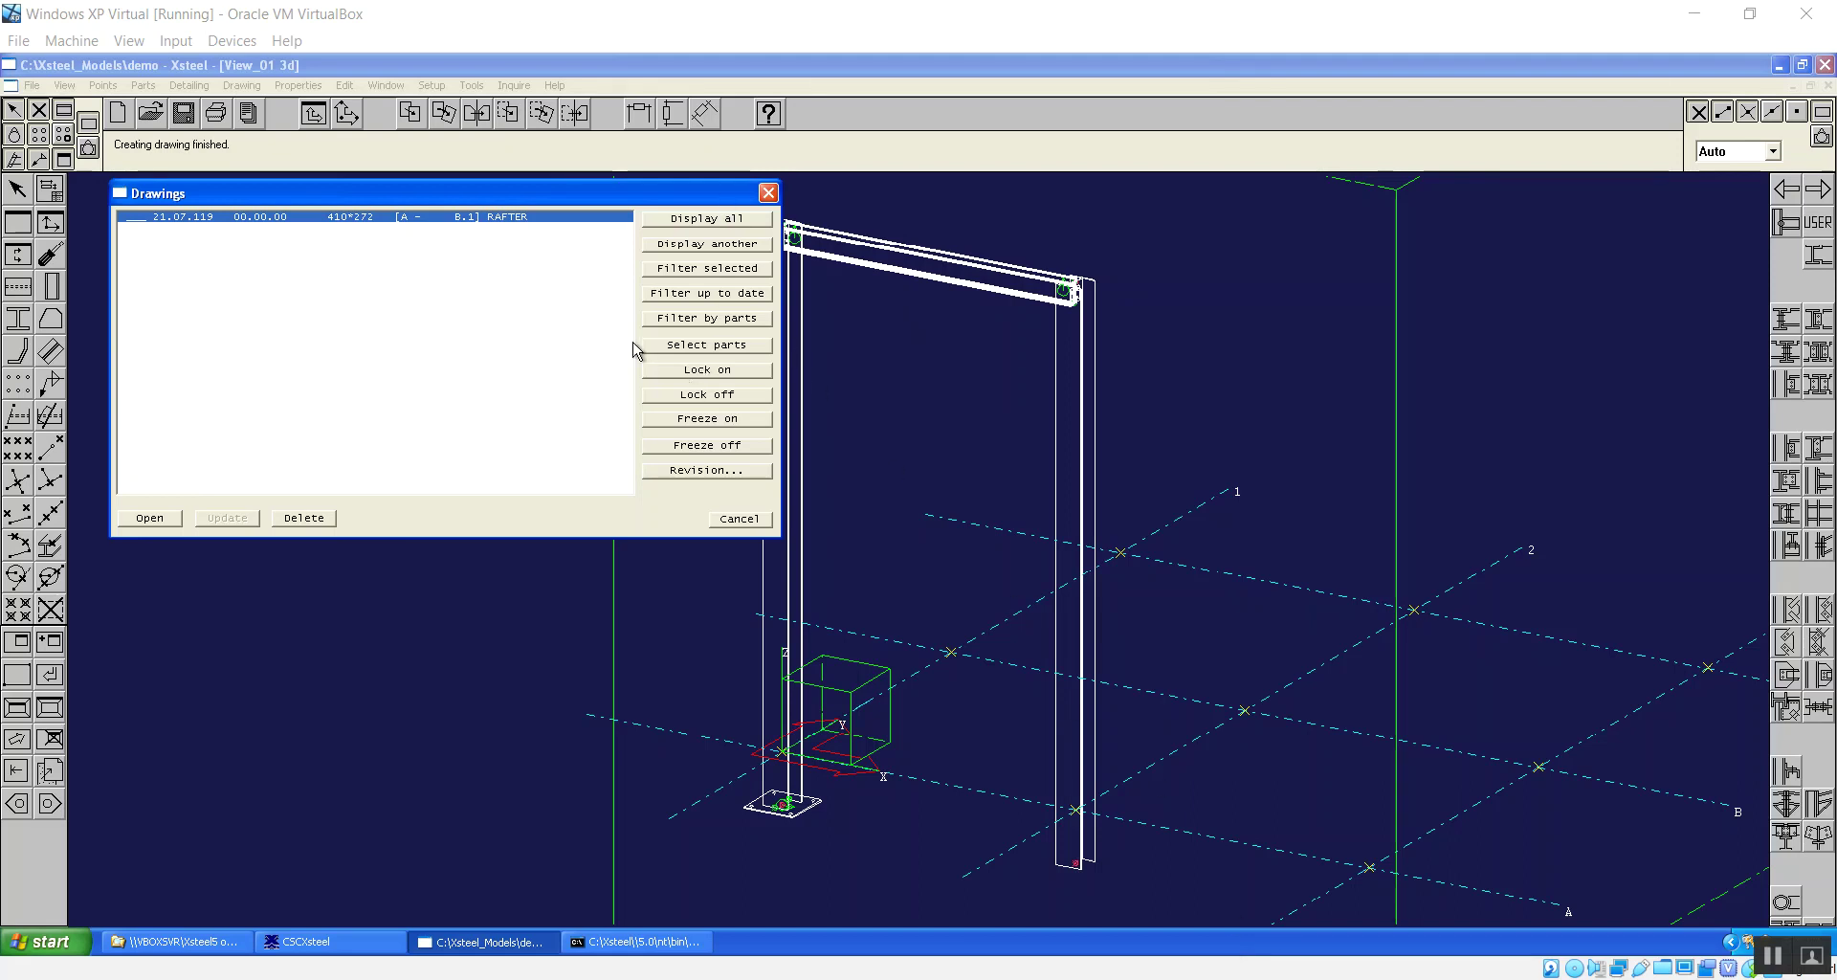
Open the RAFTER drawing maximized and zoom in on the beam's left end.
left_click(150, 519)
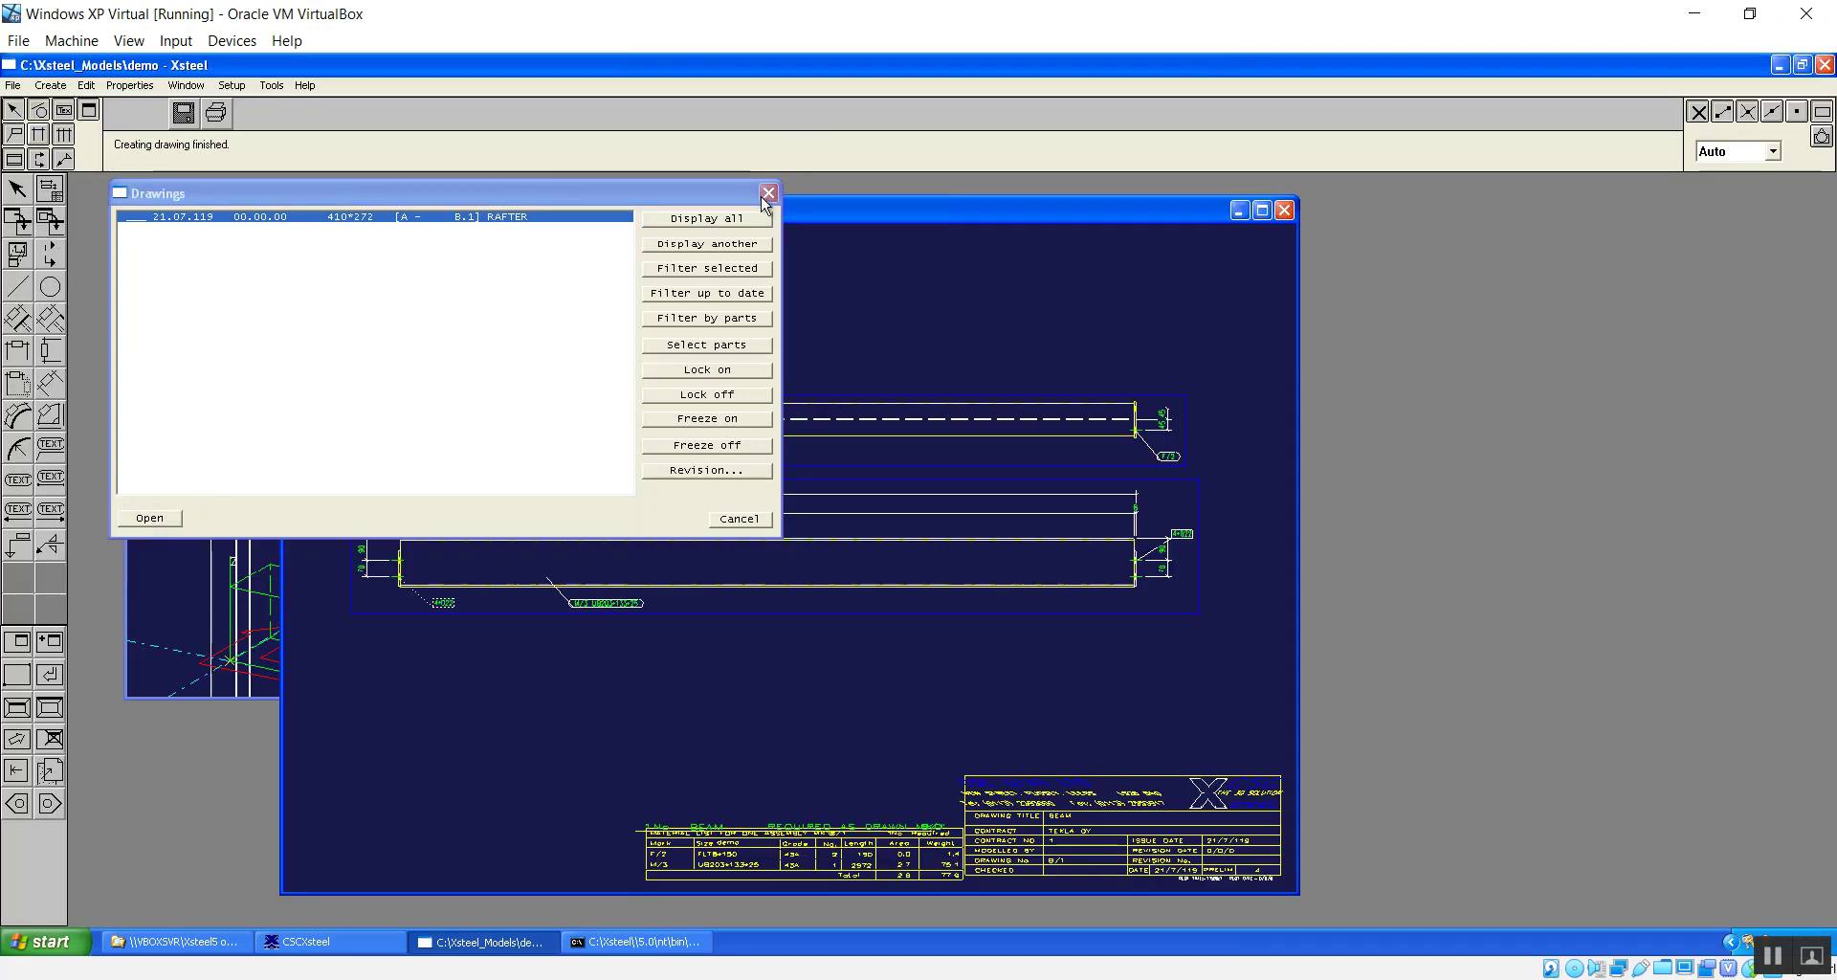
left_click(768, 192)
left_click(1262, 211)
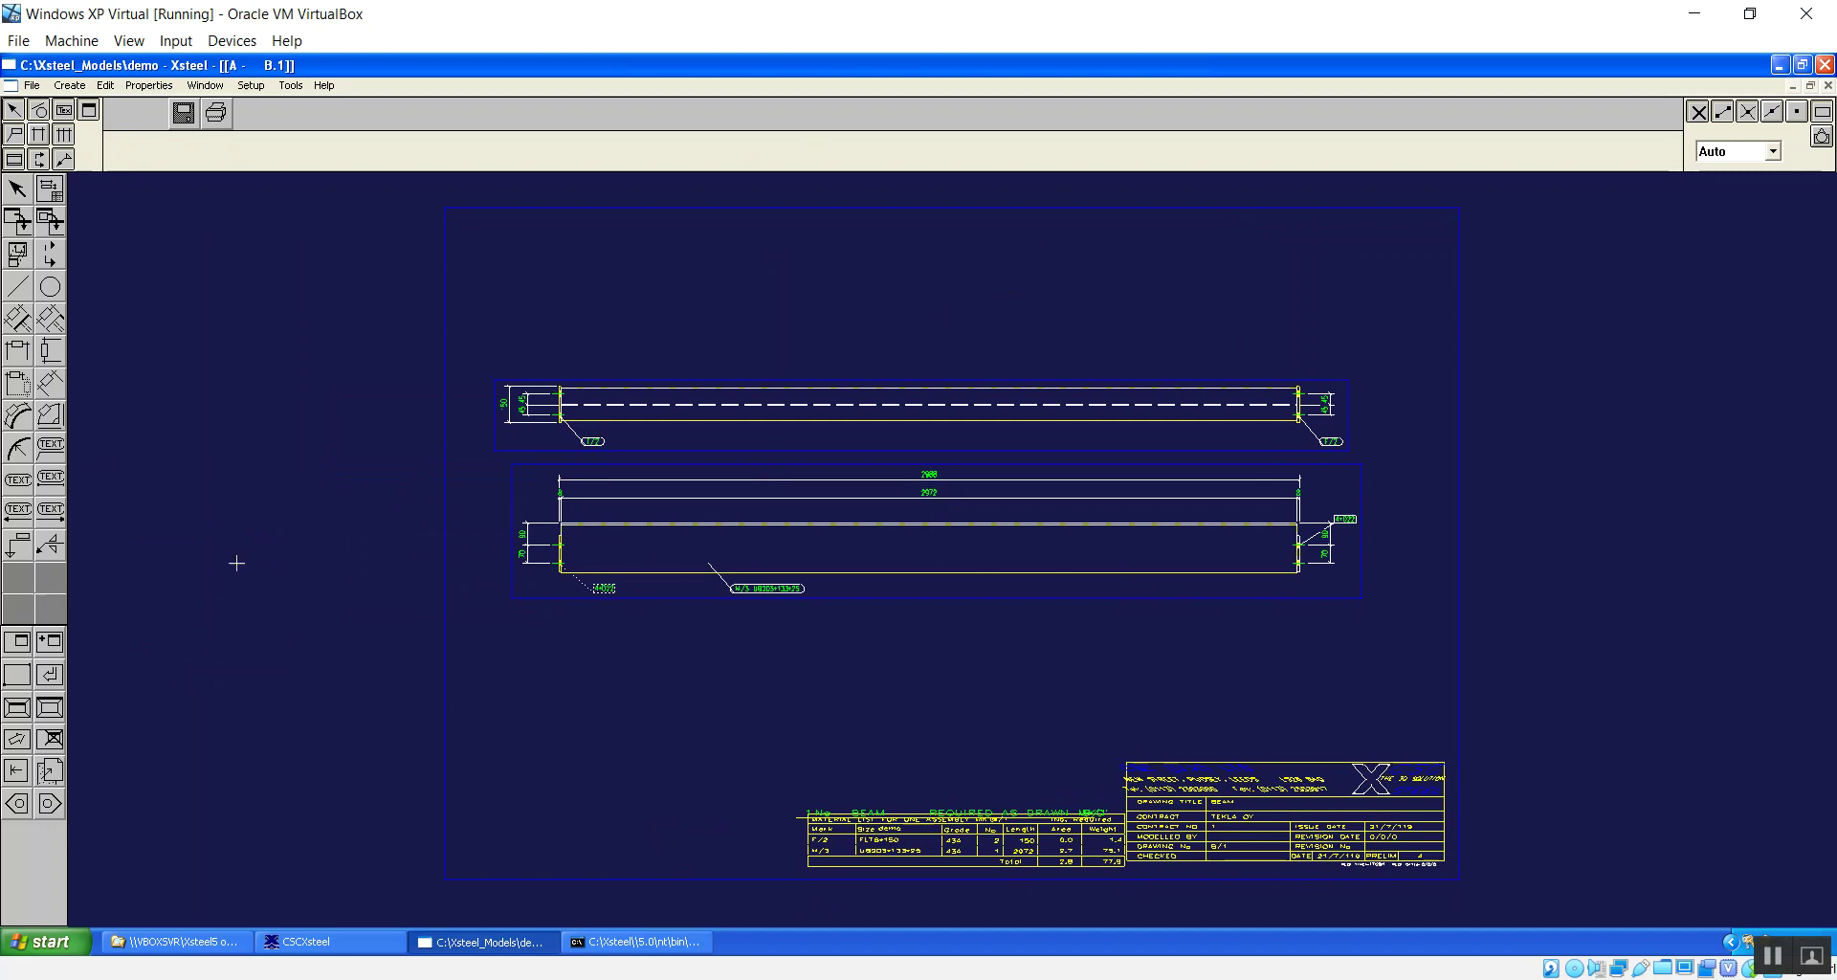
left_click_drag(467, 353, 664, 469)
right_click(973, 279)
left_click(1012, 290)
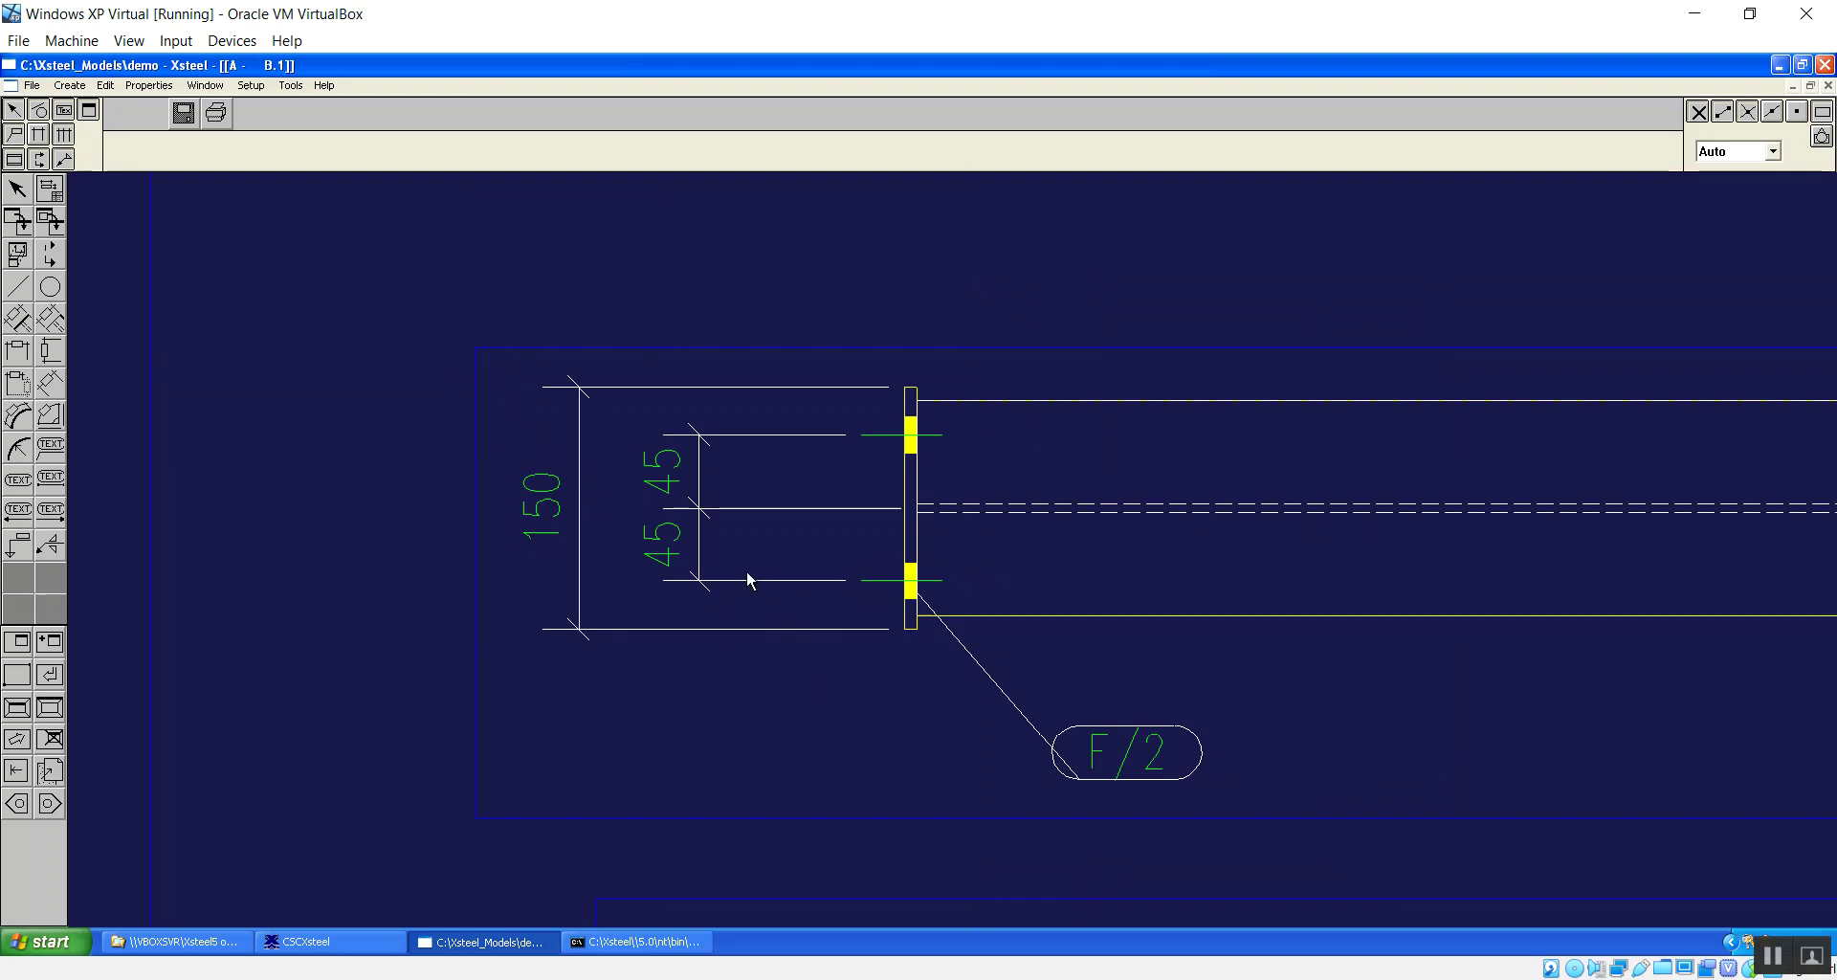
Move the F/2 part mark, the 150 dimension and the 45/45 dimension left of the plate.
left_click_drag(1136, 746, 1052, 738)
mouse_move(559, 499)
left_mouse_down()
mouse_move(594, 501)
mouse_move(537, 520)
left_mouse_up()
left_click_drag(700, 484, 601, 484)
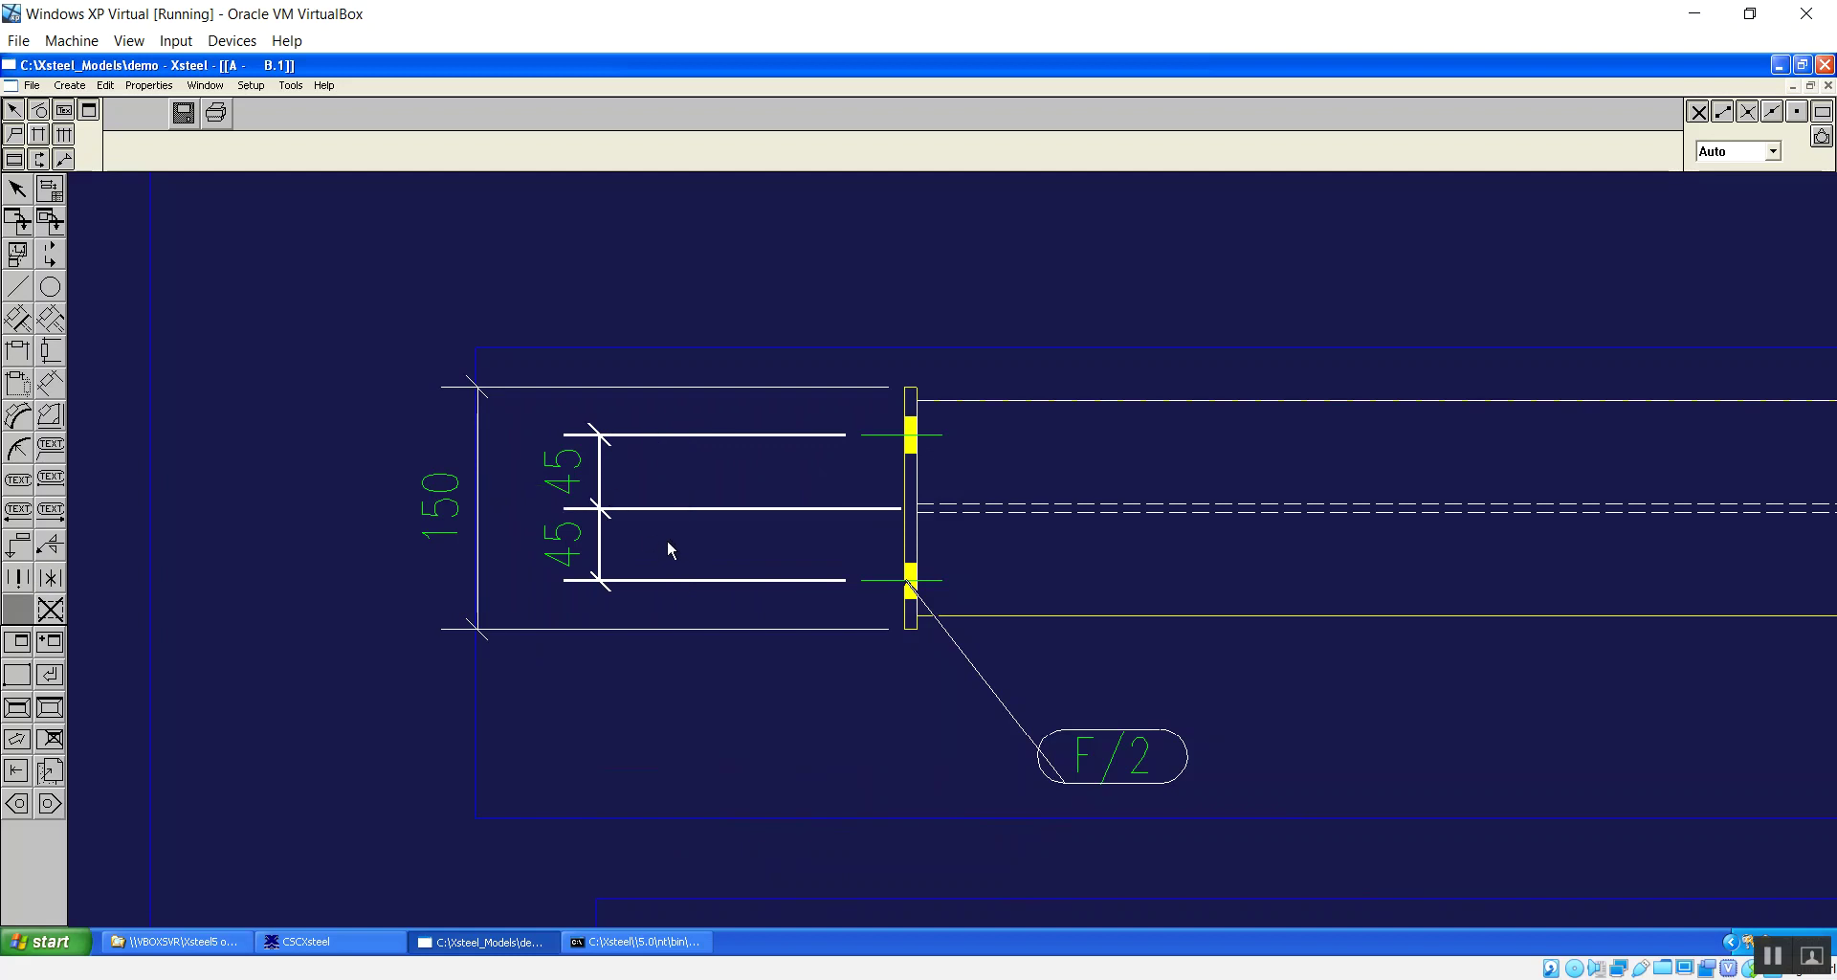
left_click(669, 537)
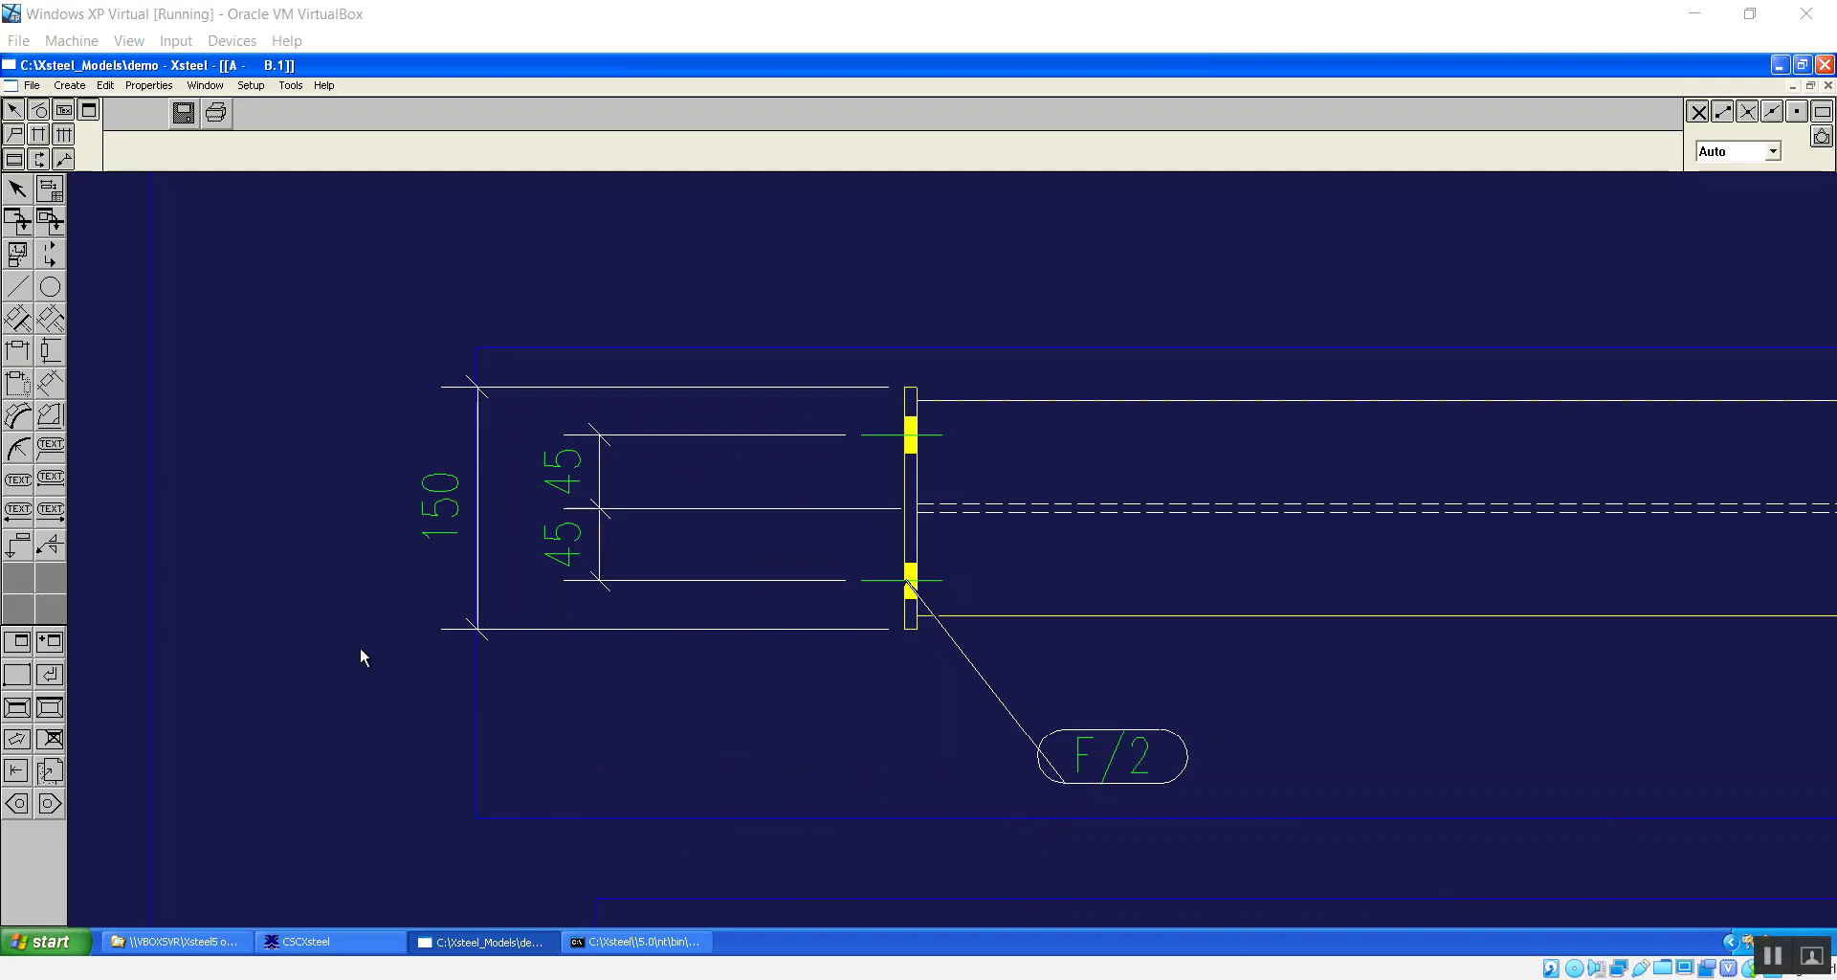
scroll(1282, 632, "down", 2)
Zoom out, then zoom-window around both beam views showing the 2988 and 2972 dimensions.
scroll(1282, 631, "down", 3)
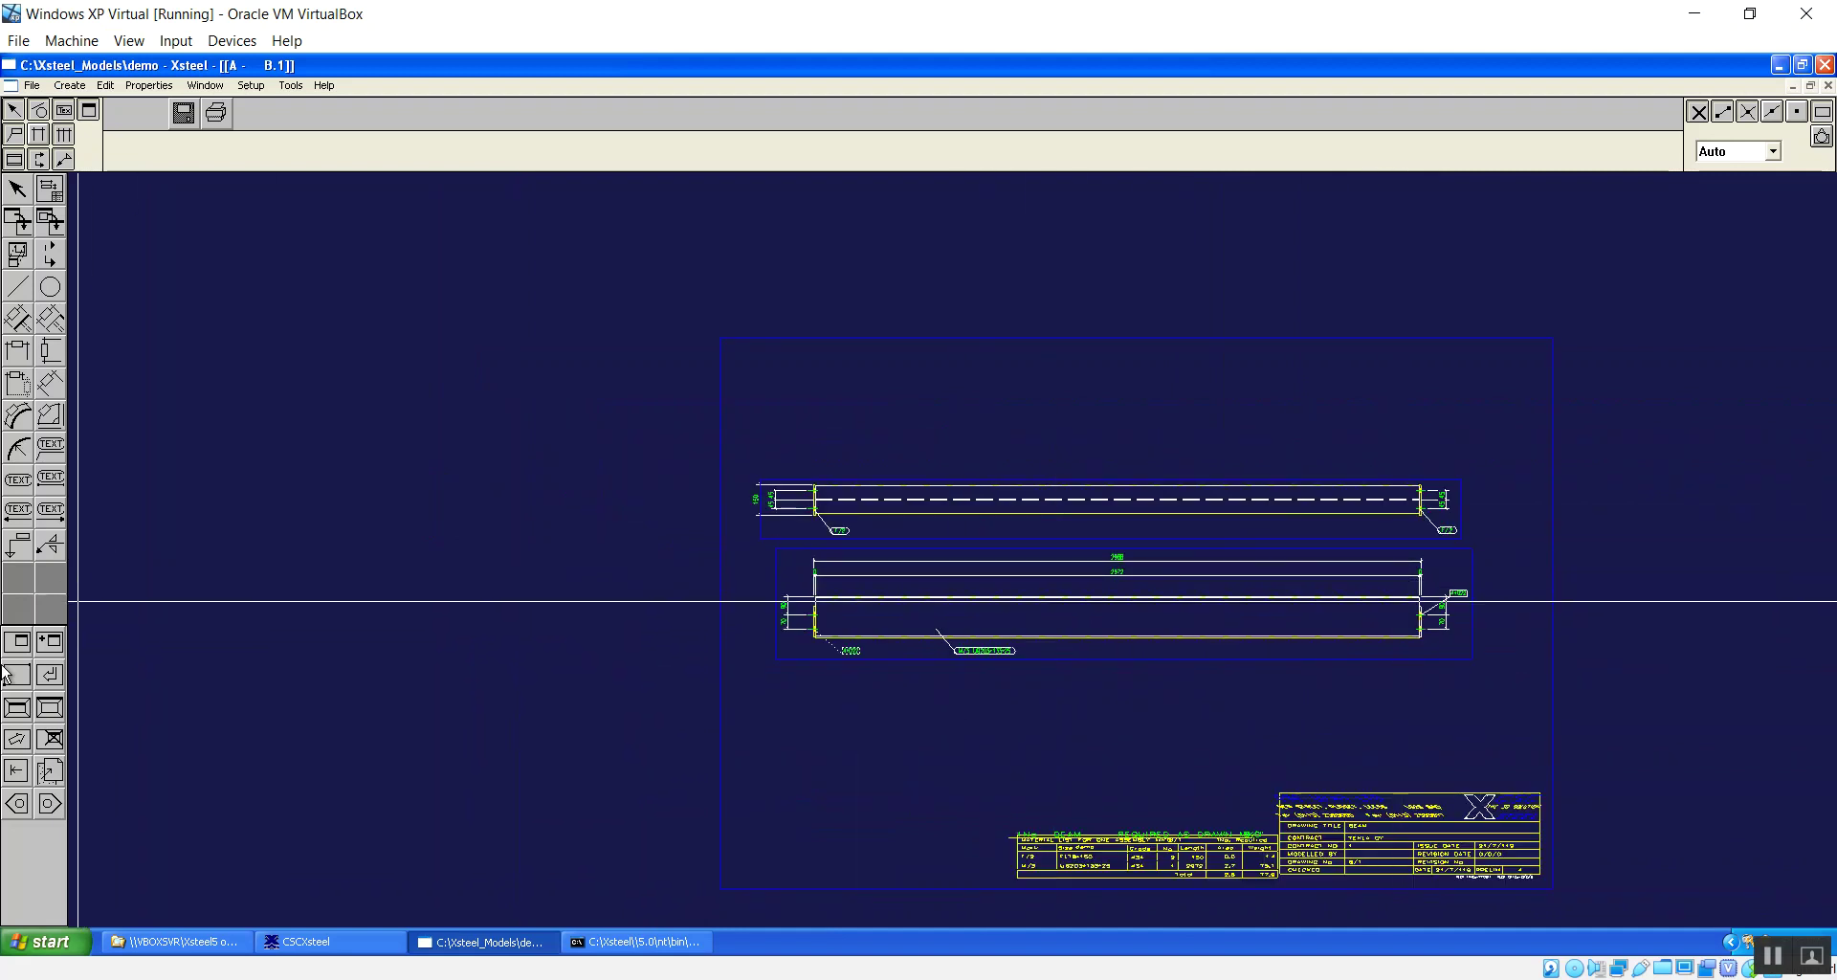
left_click_drag(697, 434, 1461, 652)
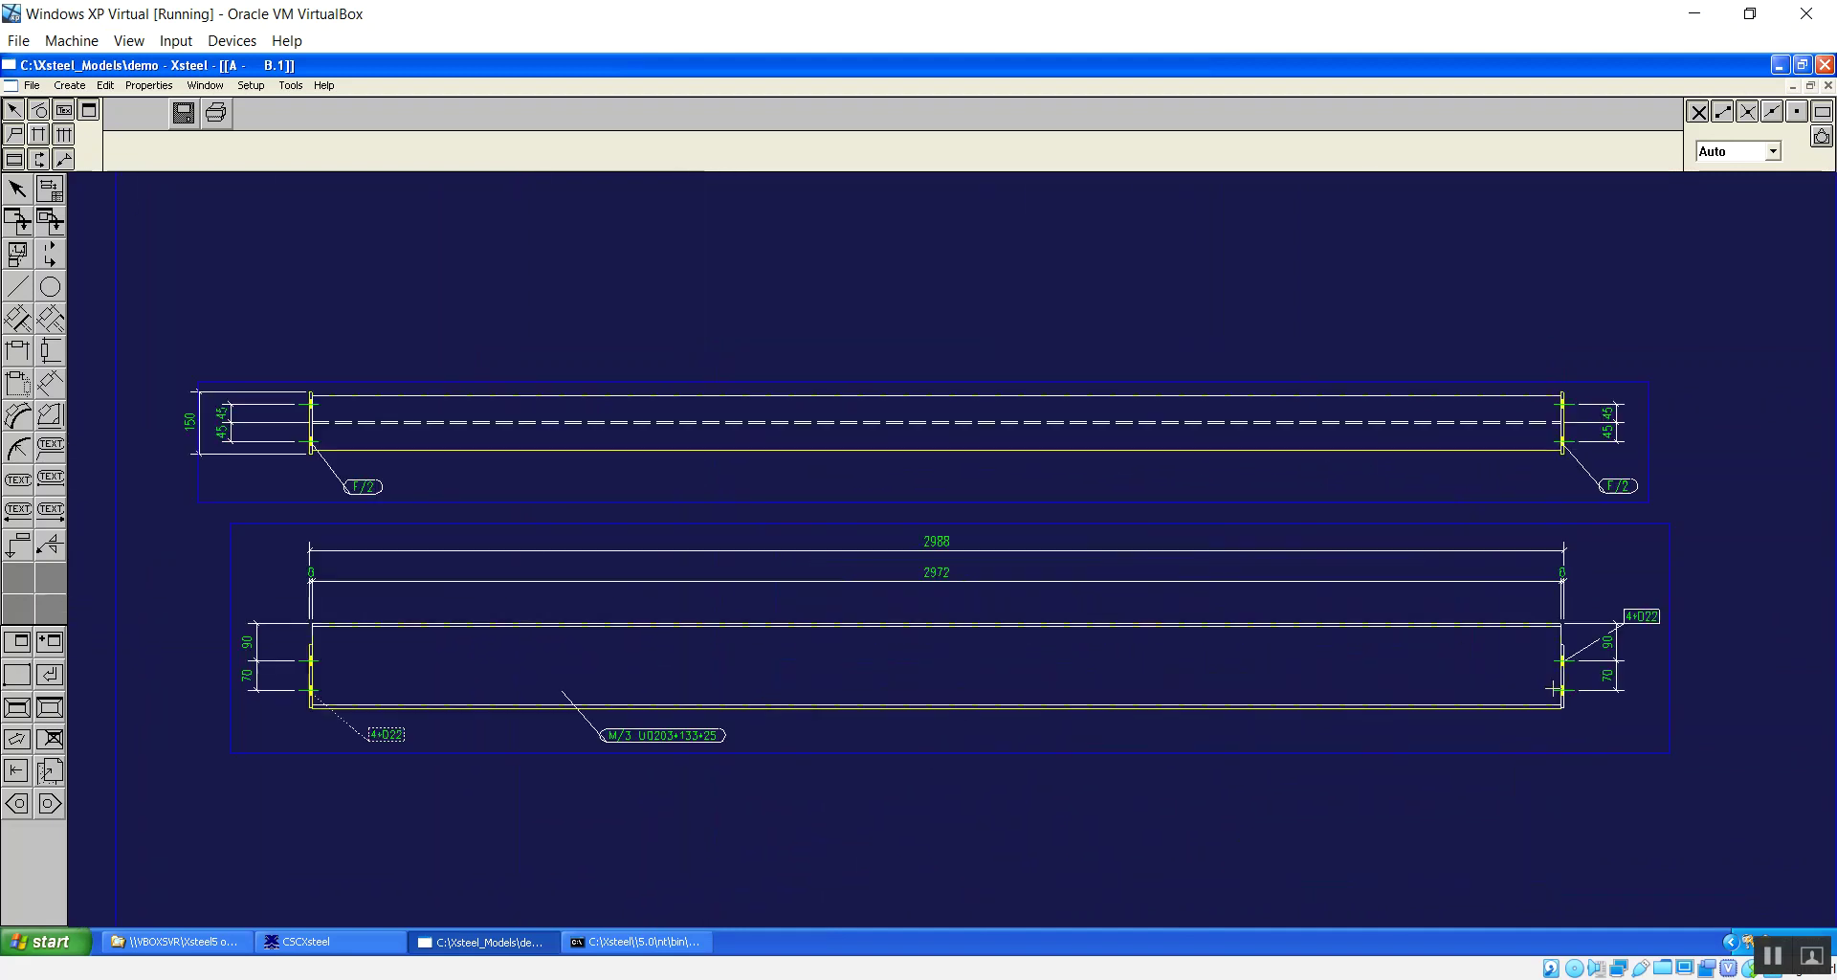
right_click(841, 328)
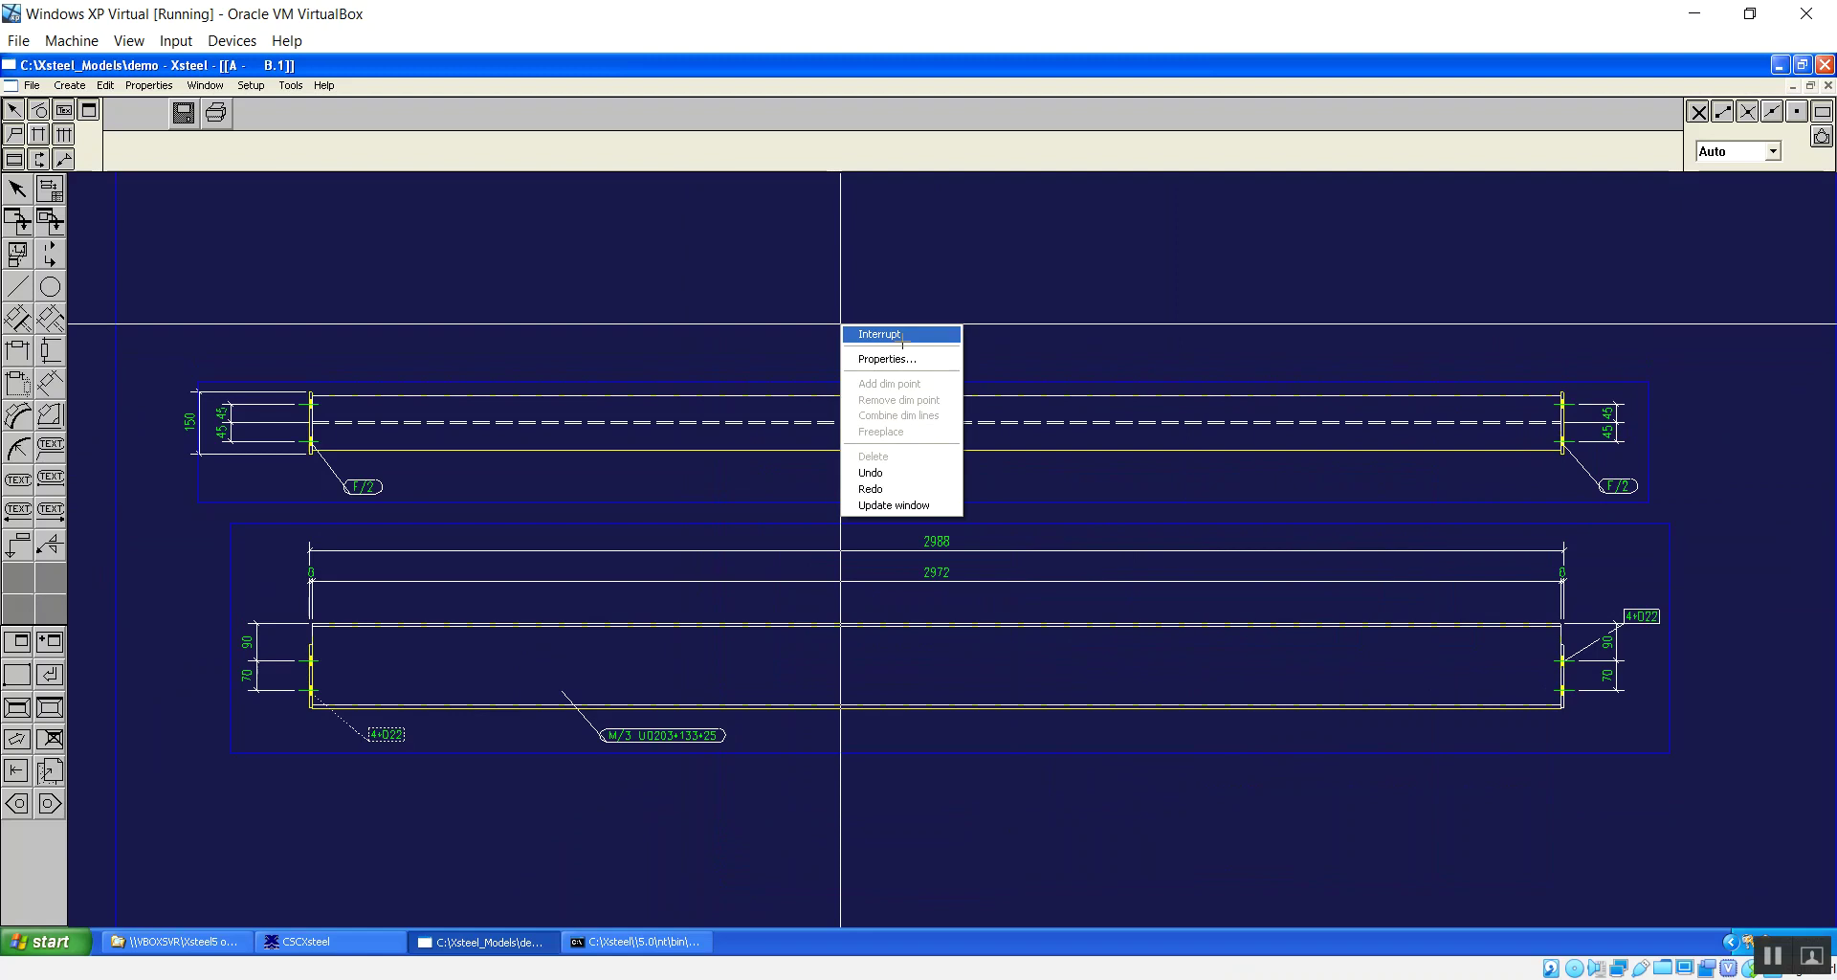
left_click(866, 332)
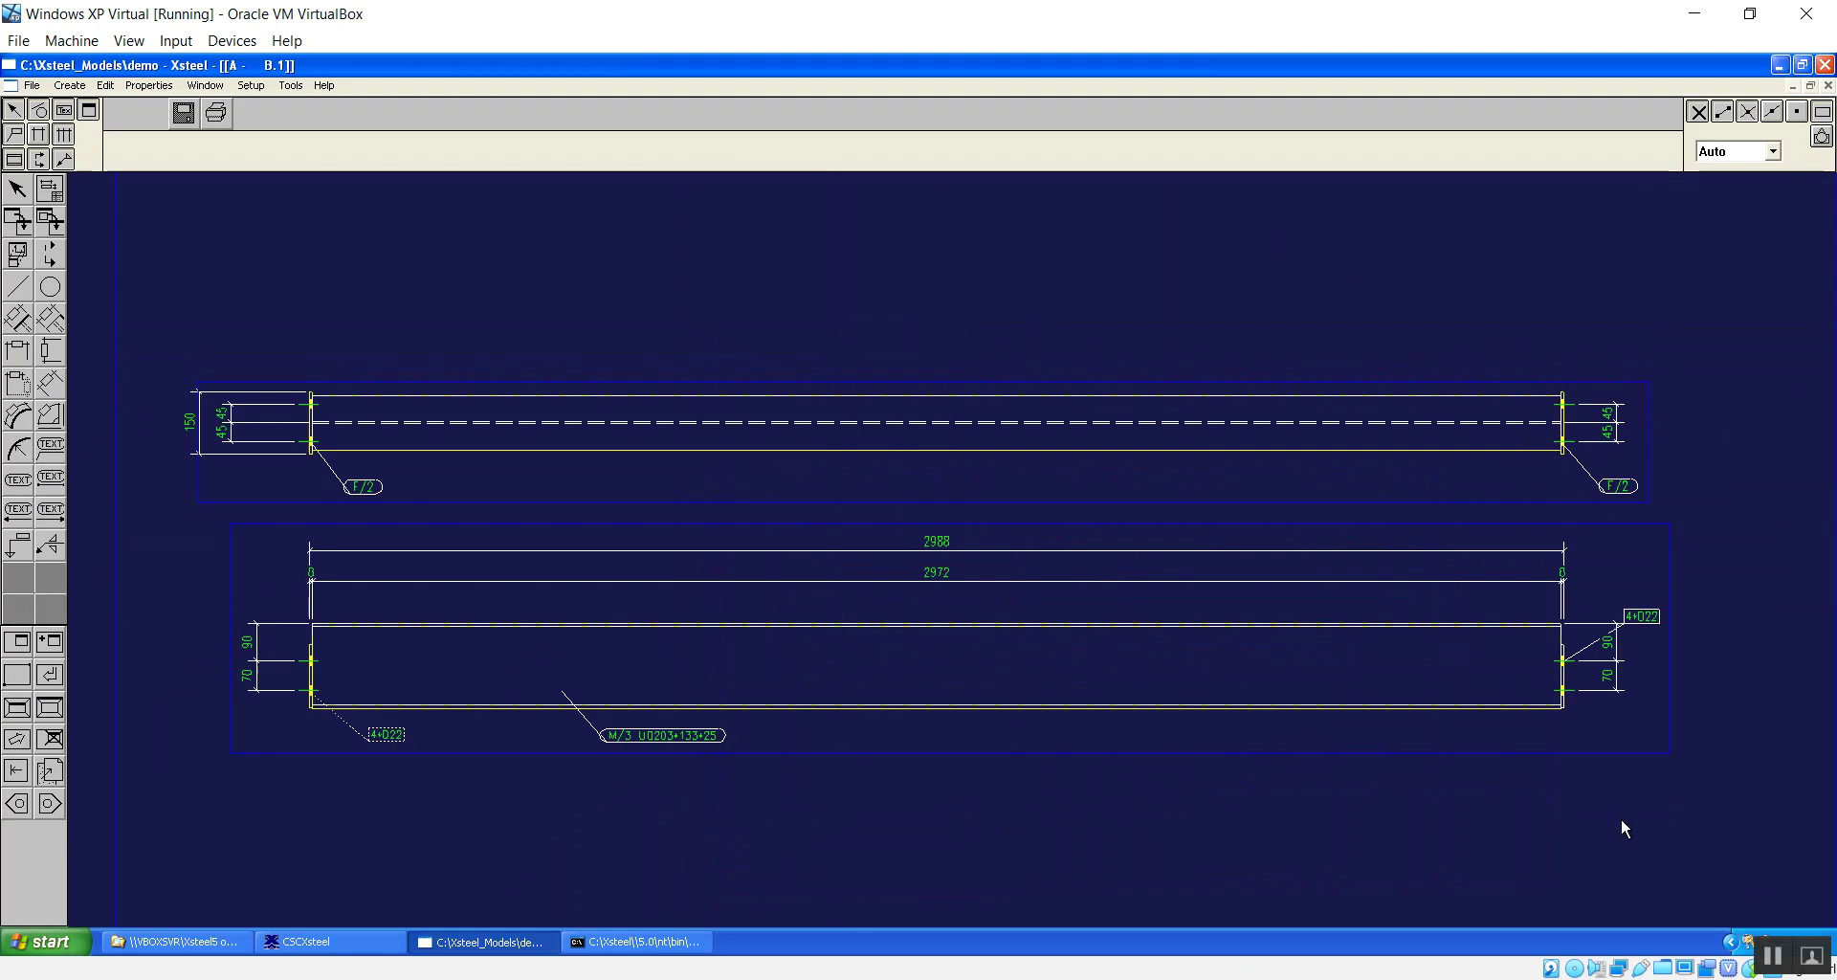